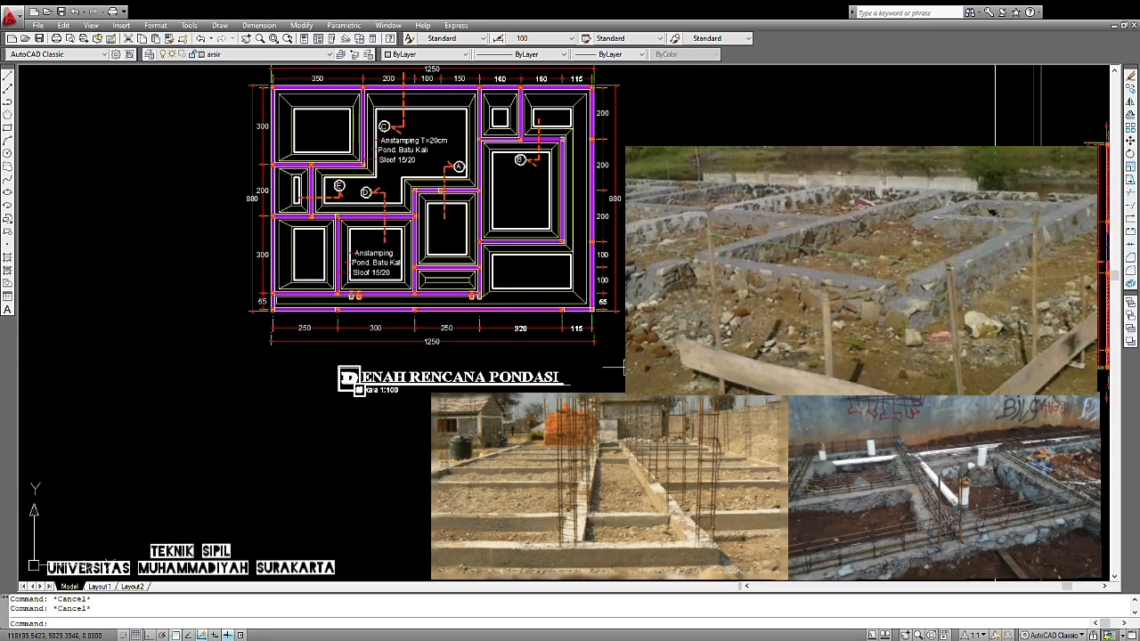
Step: Examine the foundation plan titled Denah Rencana Pondasi, including its layout, dimensions, section marks and the Keterangan notes below it
middle_drag(631, 359, 627, 400)
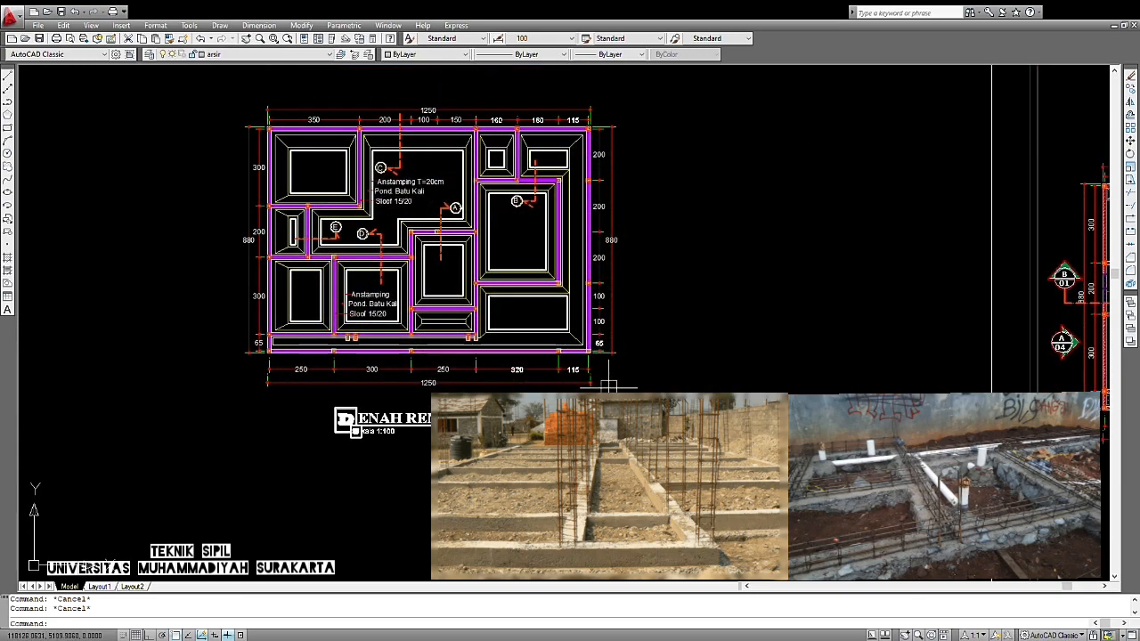
middle_drag(679, 374, 428, 376)
middle_drag(554, 361, 712, 388)
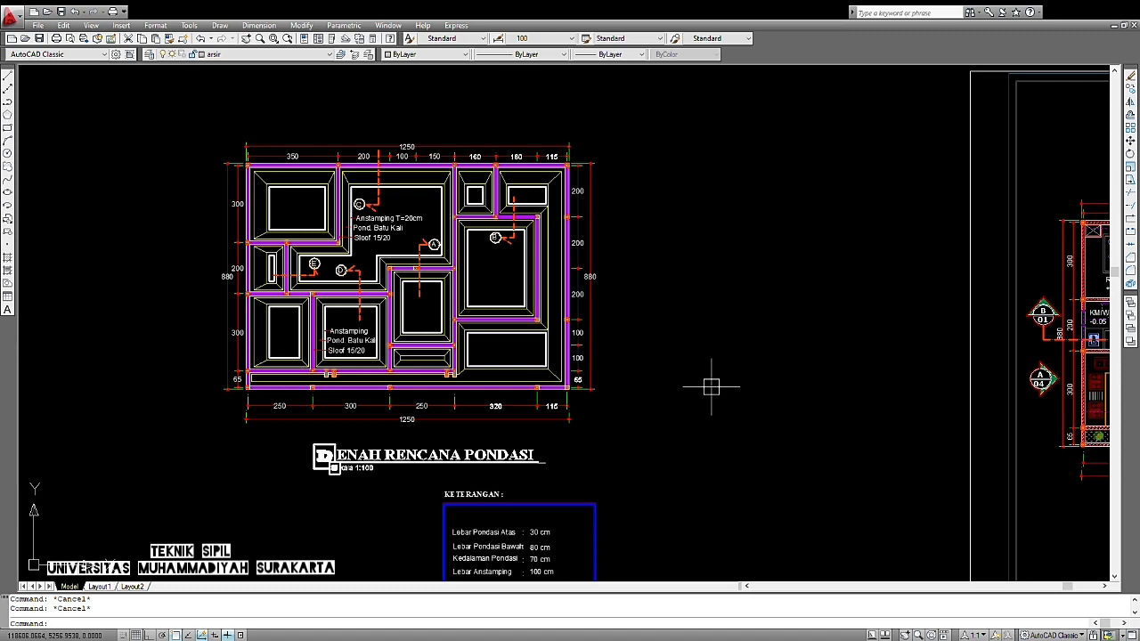
scroll(711, 386, down, 3)
middle_drag(742, 386, 582, 374)
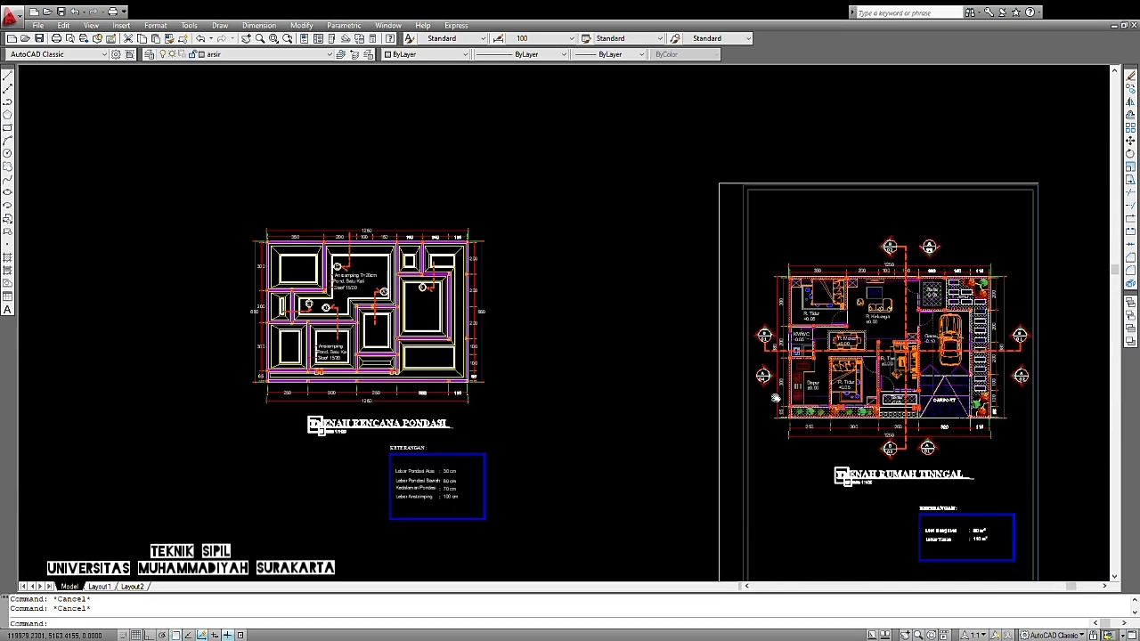
middle_drag(775, 399, 744, 382)
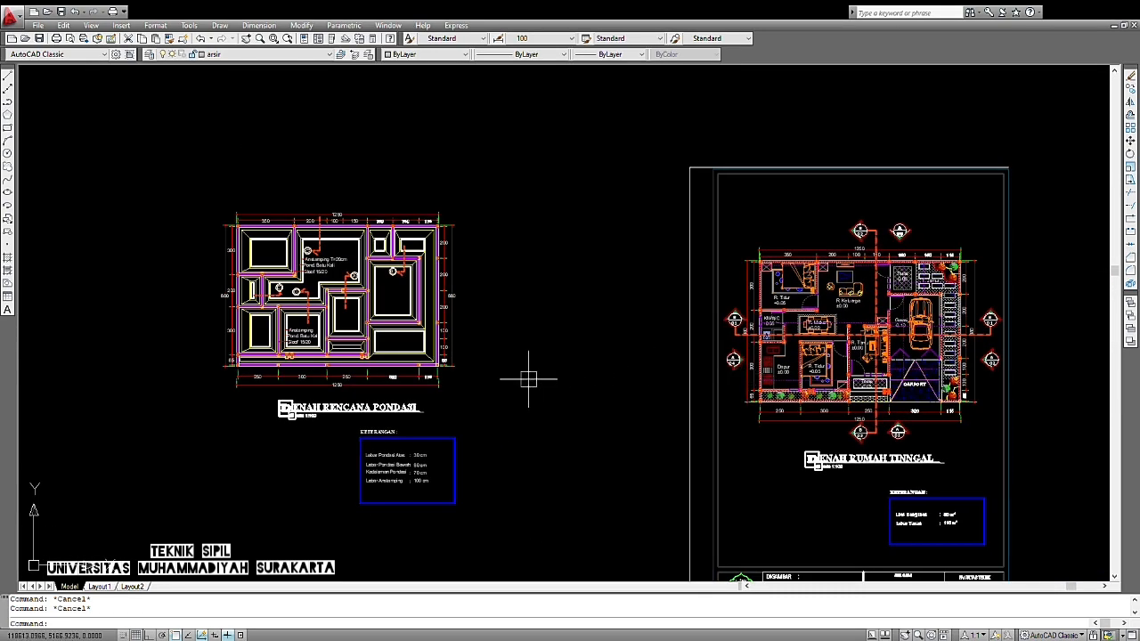
scroll(529, 380, down, 3)
scroll(529, 379, up, 5)
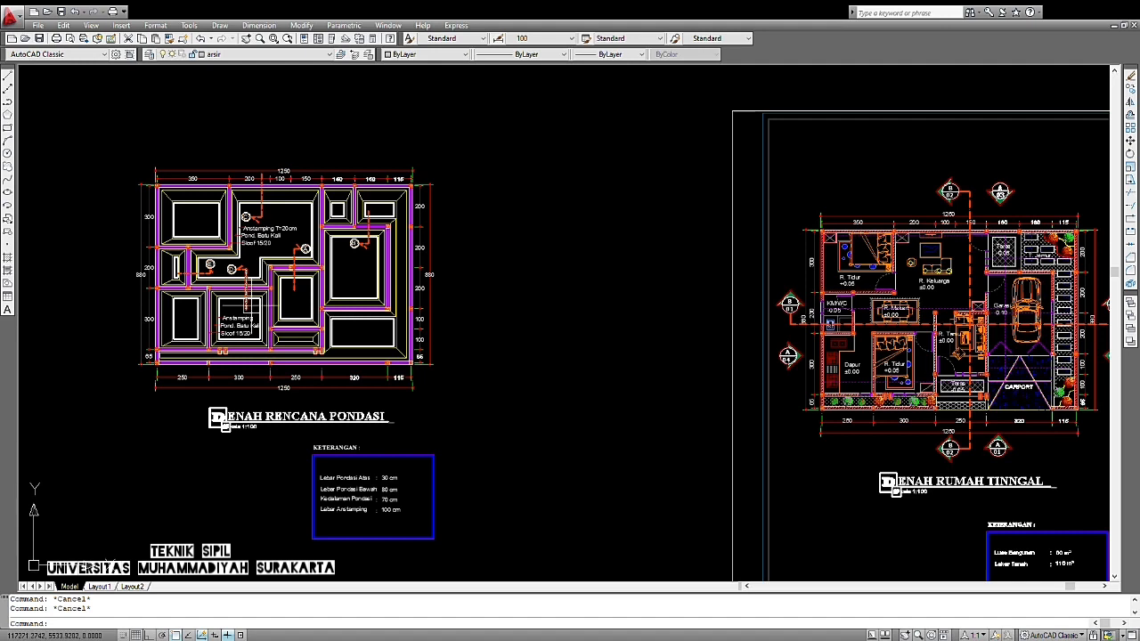
scroll(211, 281, up, 3)
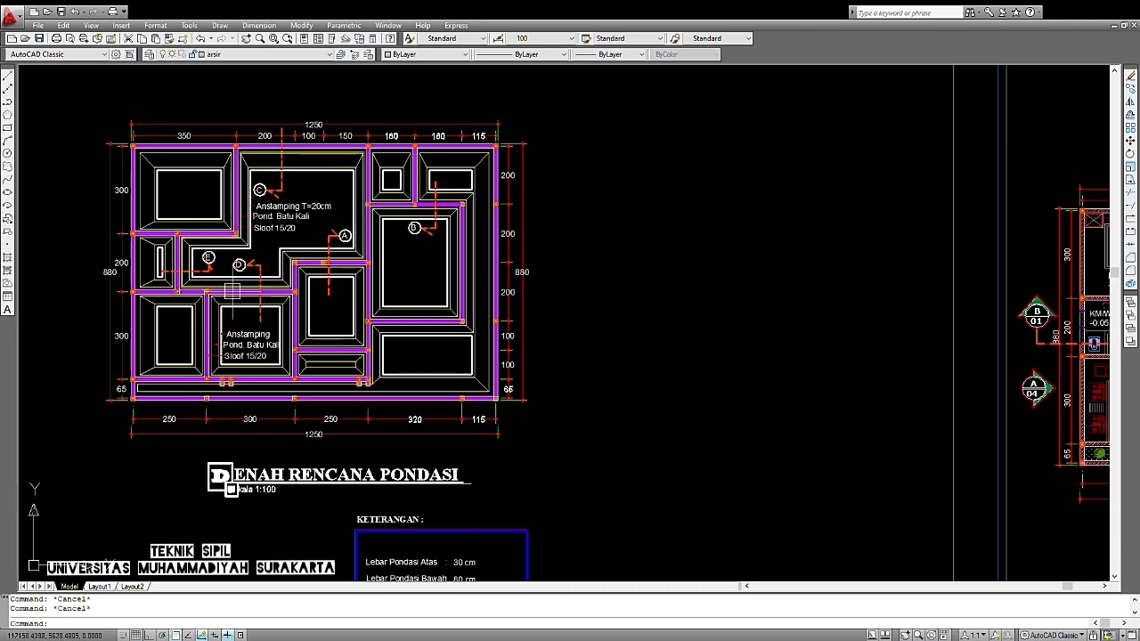
middle_drag(232, 290, 360, 314)
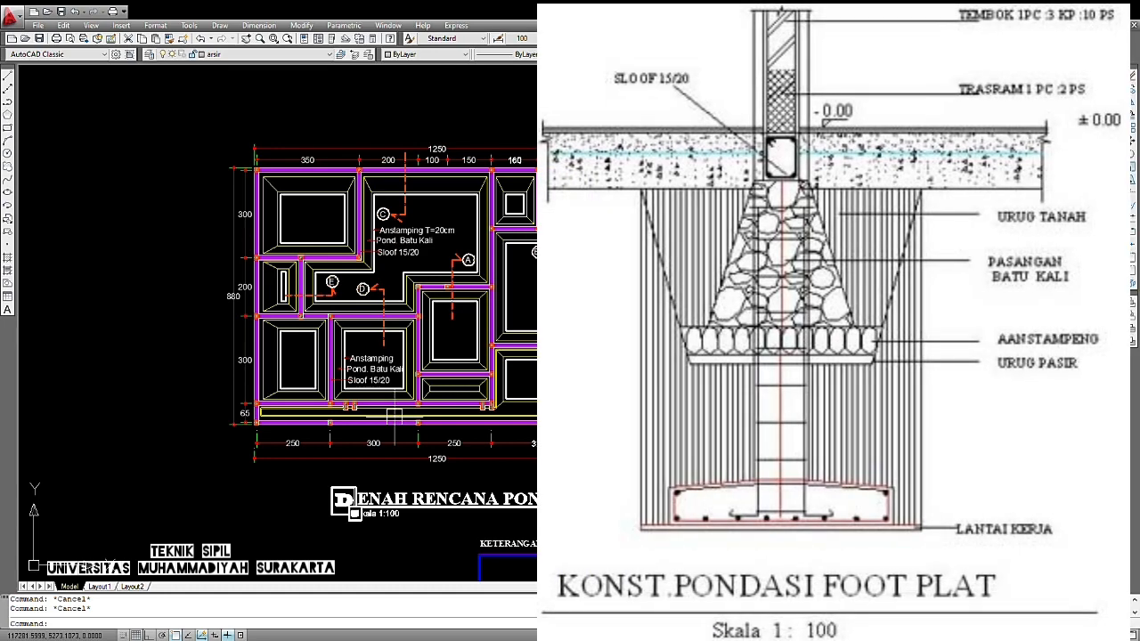
mouse_move(444, 427)
middle_down()
mouse_move(233, 435)
mouse_move(470, 486)
middle_up()
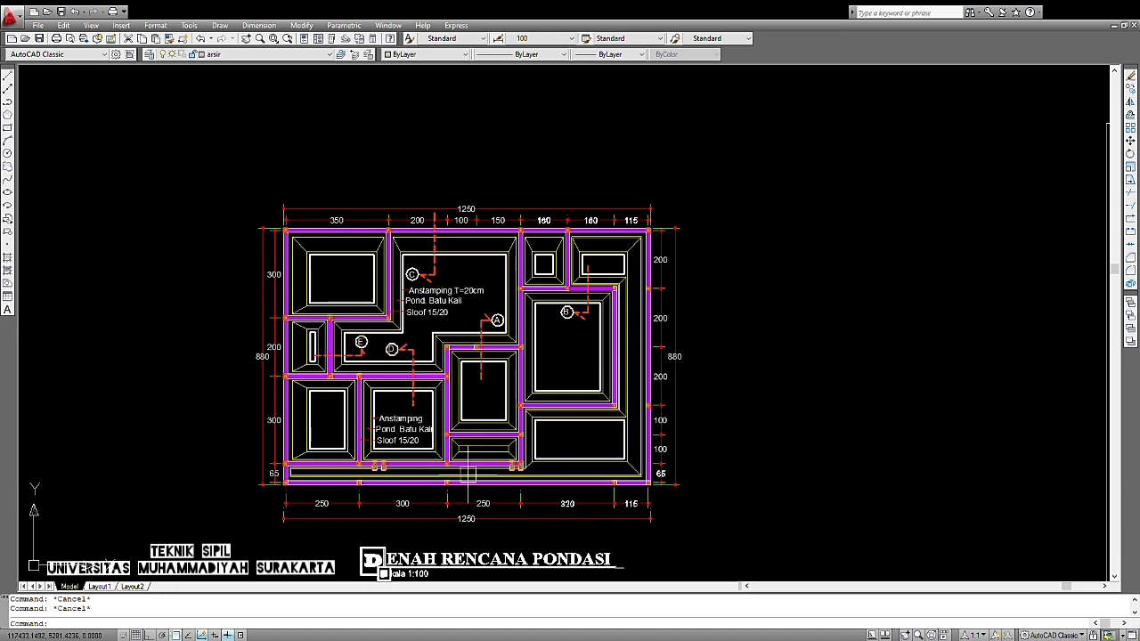
mouse_move(468, 474)
middle_down()
mouse_move(458, 449)
mouse_move(464, 456)
mouse_move(380, 429)
middle_up()
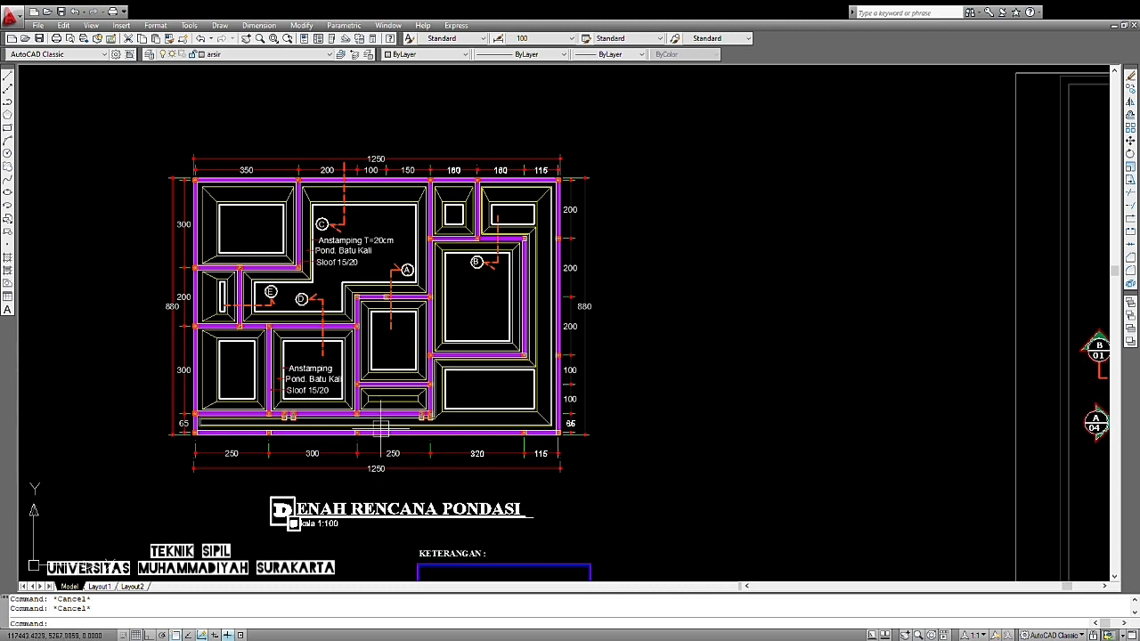
mouse_move(609, 449)
middle_down()
mouse_move(582, 397)
mouse_move(592, 318)
middle_up()
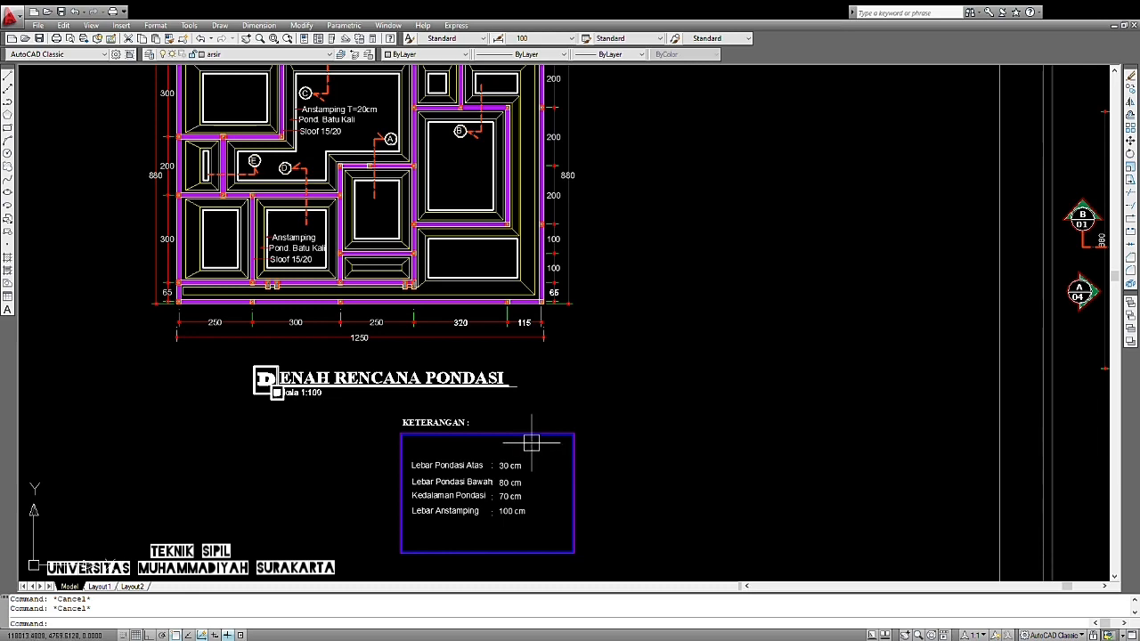
Step: Examine the river-stone foundation, anstamping layer and sloof beam under the R. Keluarga outer wall in the house's cross-section drawing
scroll(459, 308, down, 2)
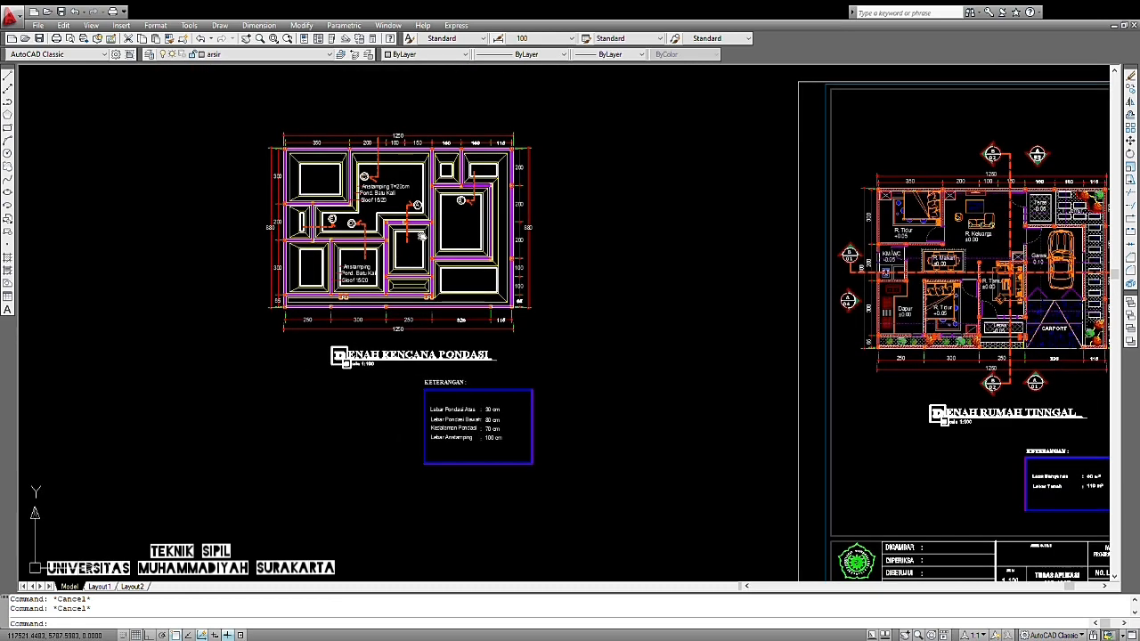
middle_drag(773, 360, 361, 362)
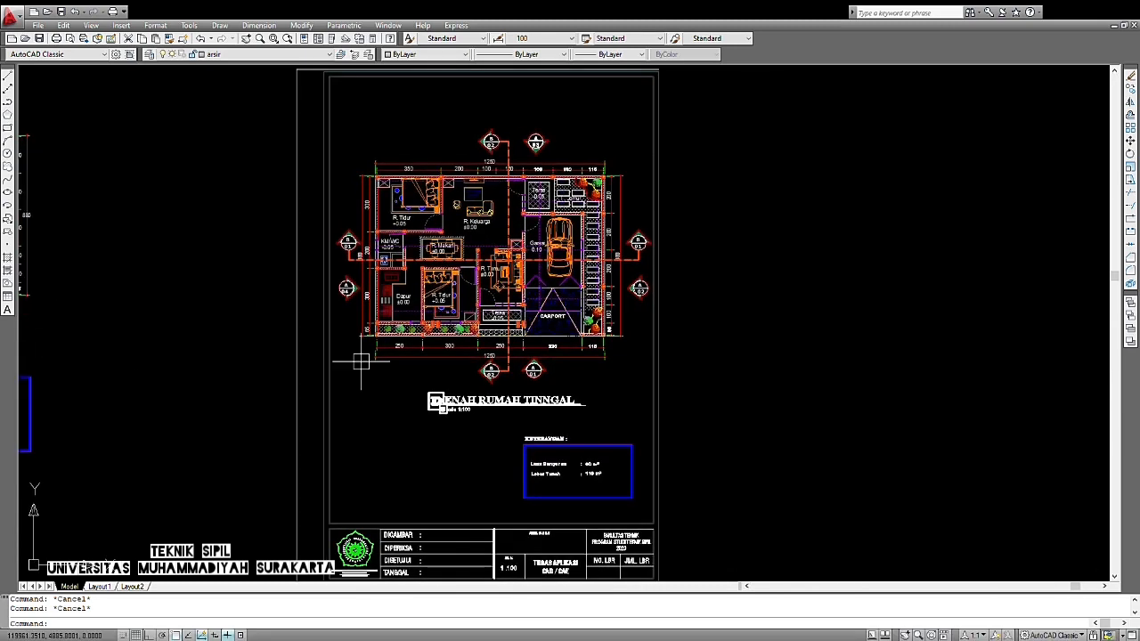
scroll(361, 356, down, 2)
middle_drag(50, 333, 249, 351)
scroll(268, 338, down, 4)
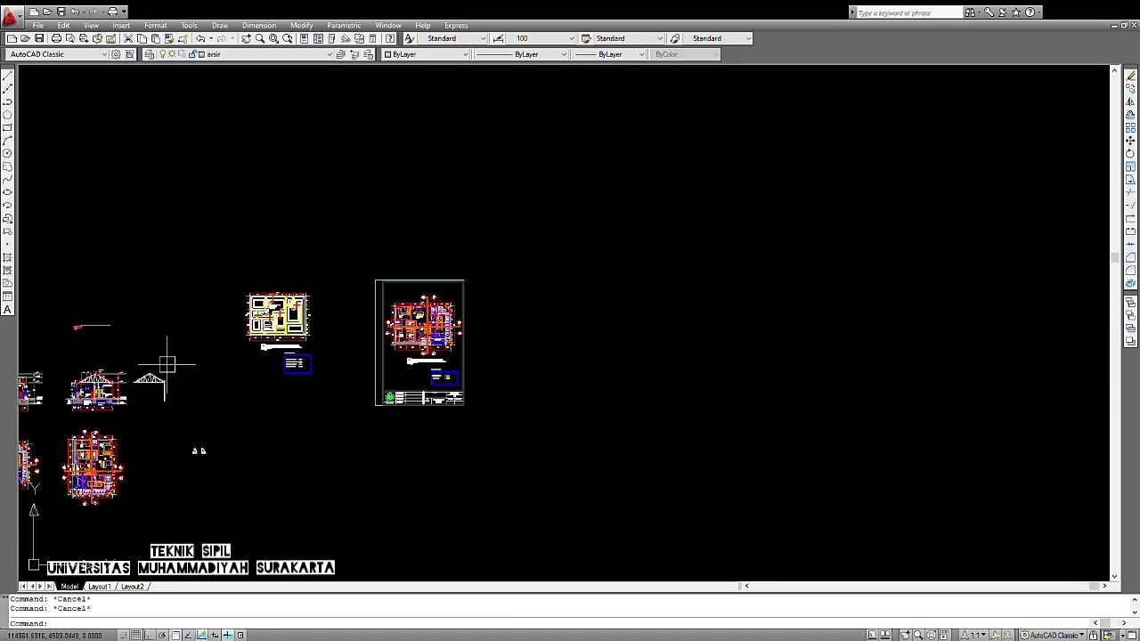
middle_drag(175, 371, 500, 336)
scroll(347, 401, up, 3)
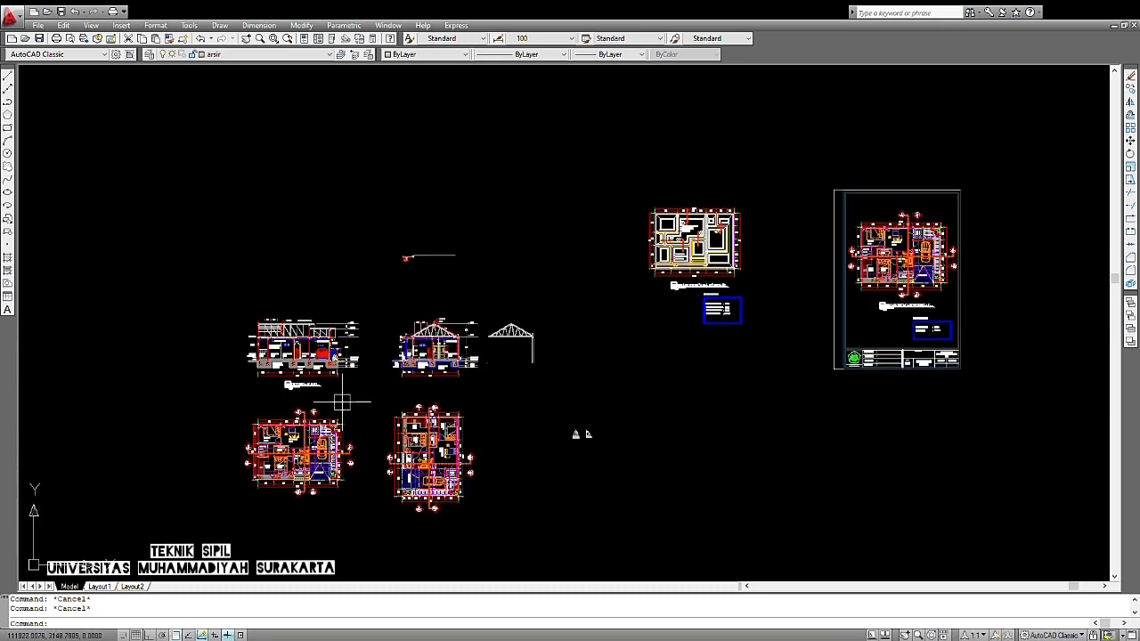
scroll(451, 370, up, 6)
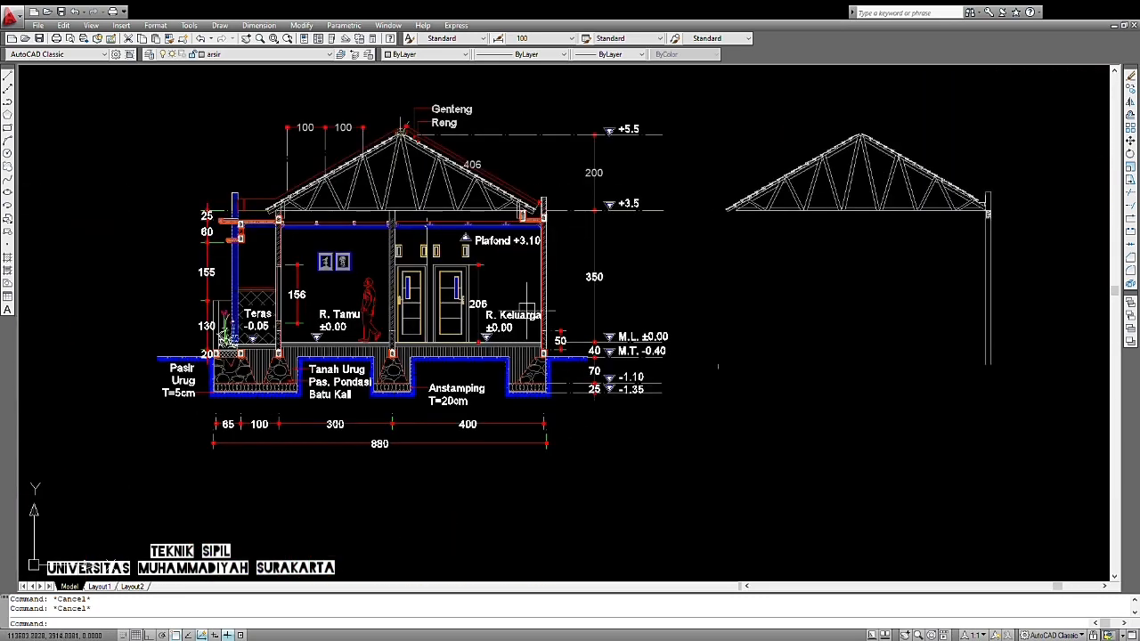
scroll(307, 446, up, 2)
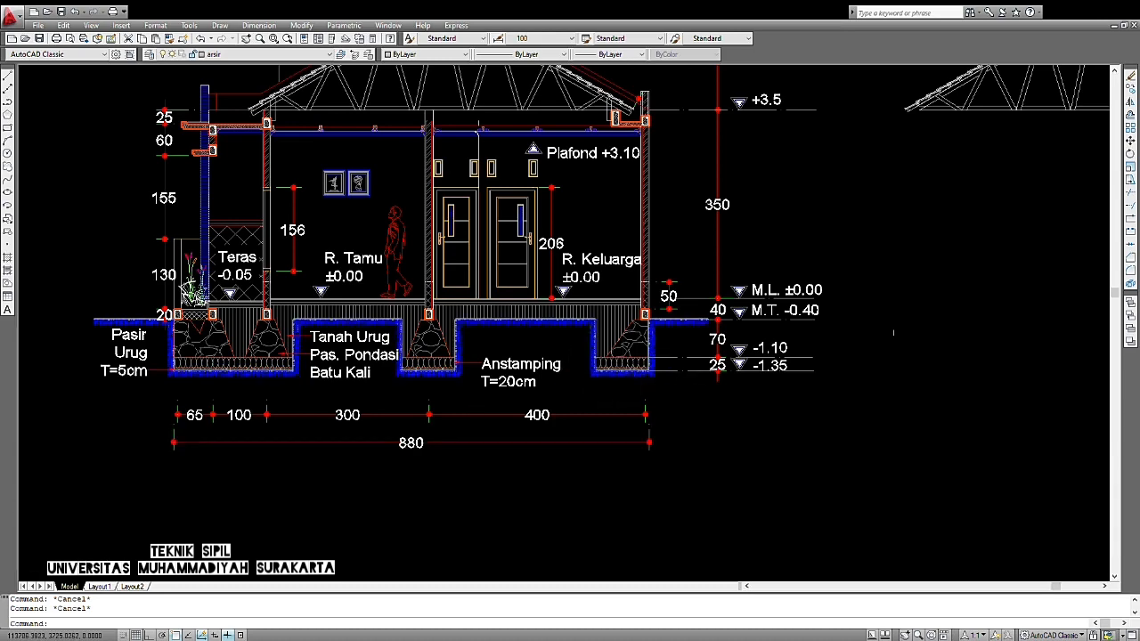
scroll(634, 361, up, 2)
scroll(632, 380, up, 3)
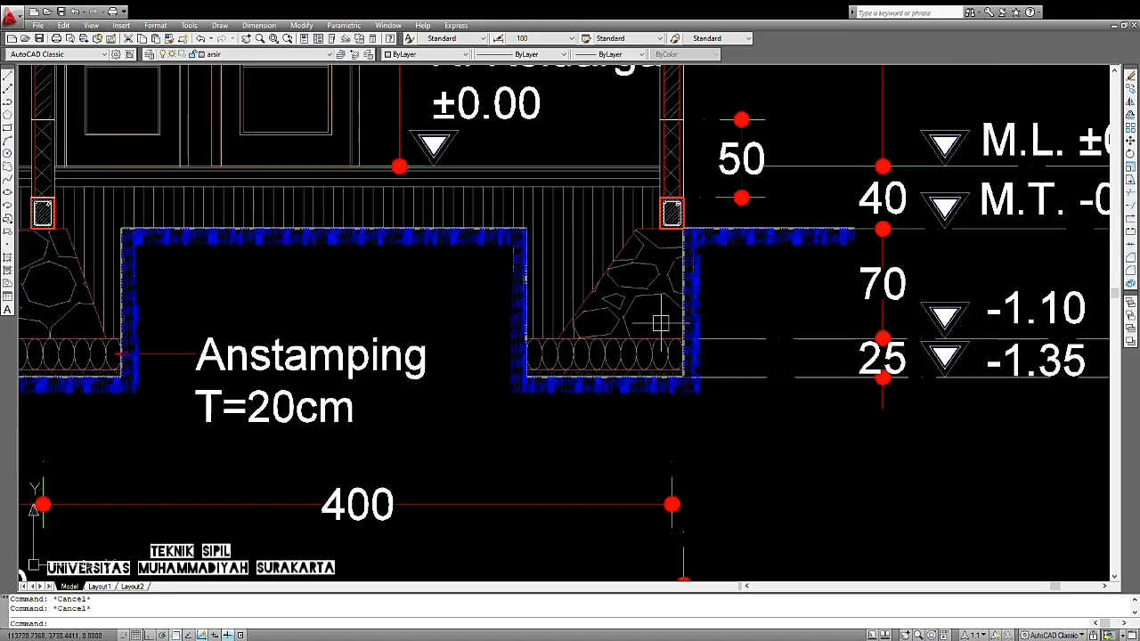
middle_drag(660, 323, 590, 415)
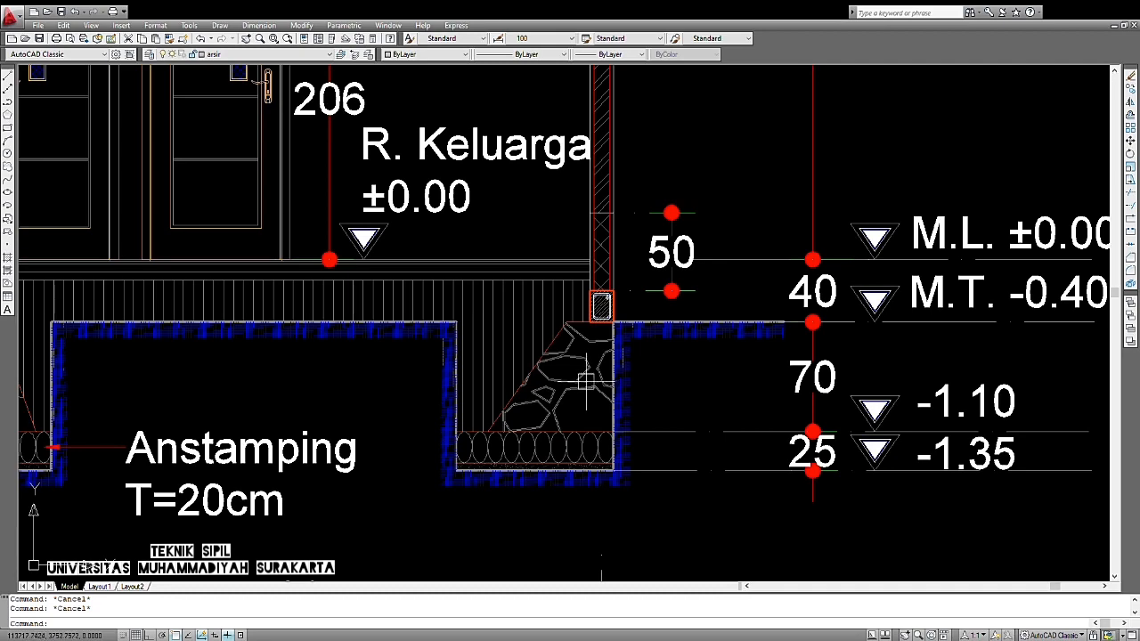
Step: Compare the foundation plan with the house floor plan, checking the overall wall layout and dimensions
scroll(585, 381, down, 5)
middle_drag(466, 386, 118, 412)
scroll(268, 364, down, 4)
scroll(250, 499, down, 2)
middle_drag(246, 517, 329, 468)
middle_drag(780, 363, 583, 392)
scroll(492, 383, up, 3)
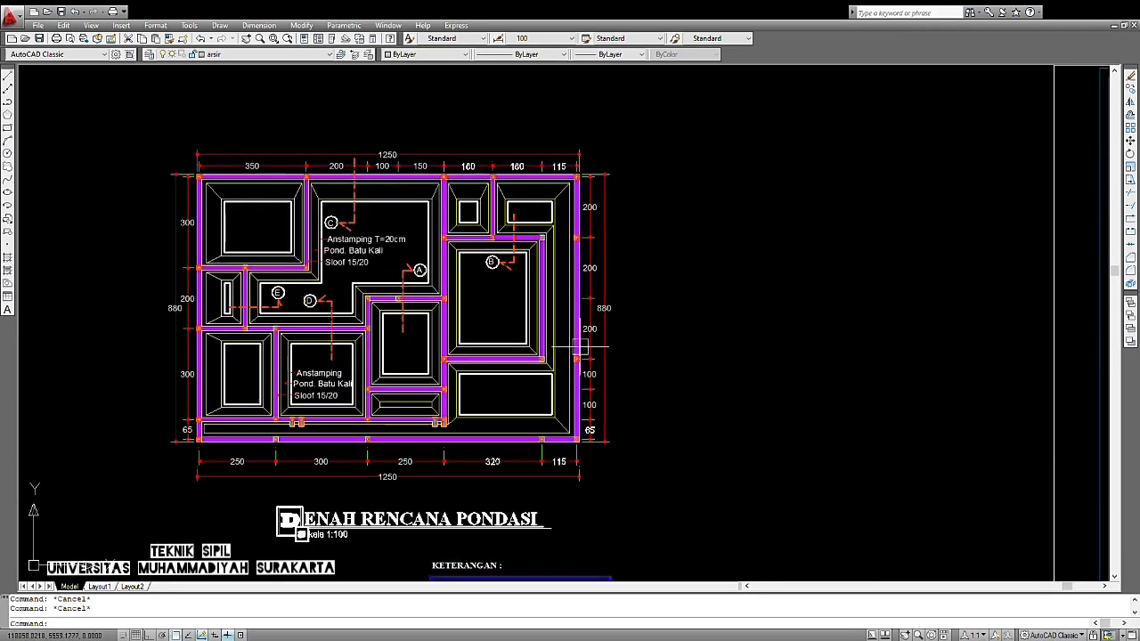
scroll(394, 406, down, 3)
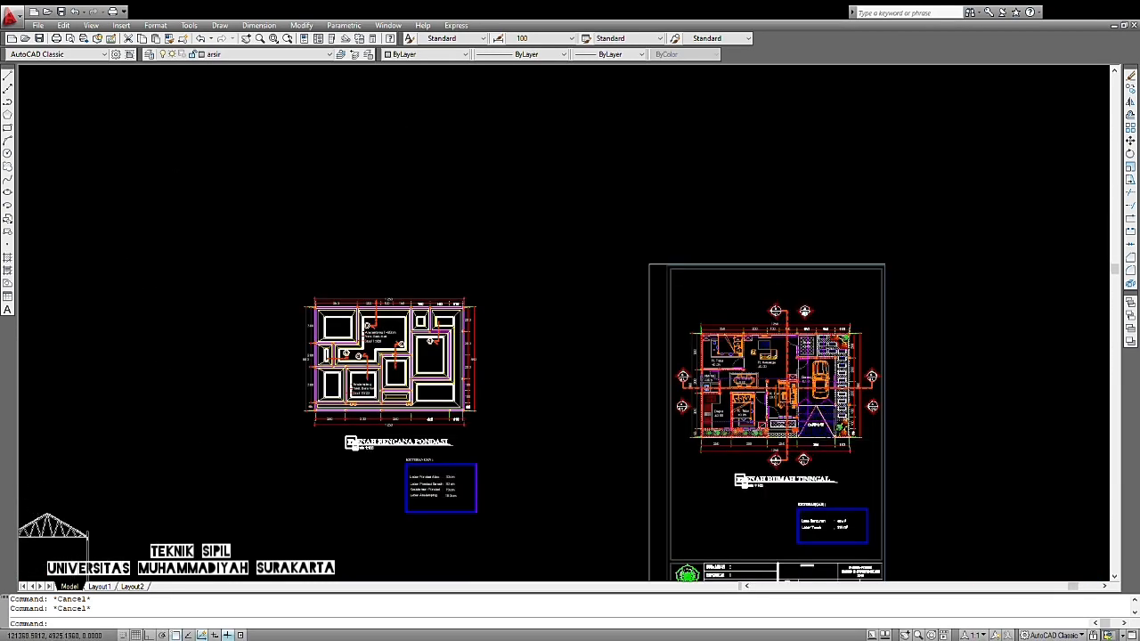
scroll(858, 448, up, 5)
middle_drag(901, 310, 753, 426)
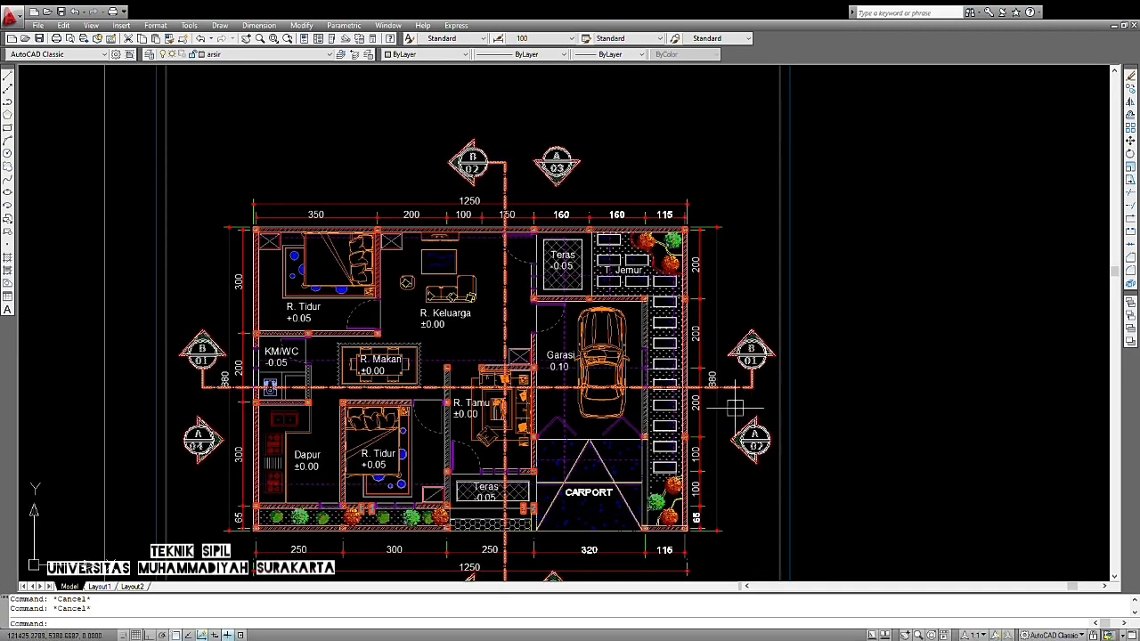
middle_drag(675, 433, 679, 383)
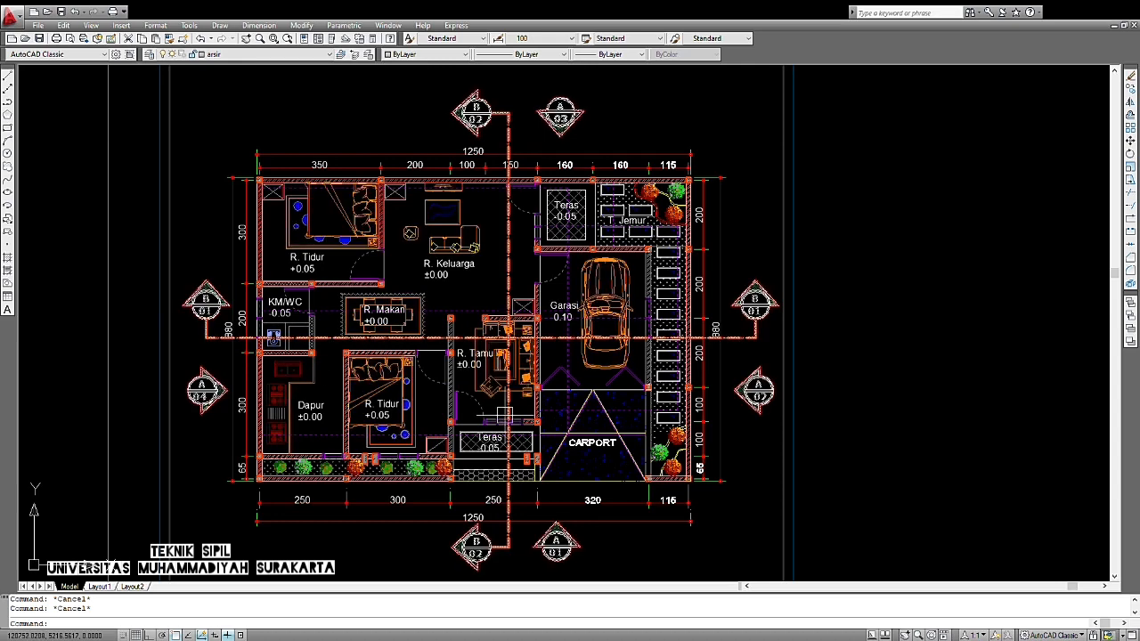
mouse_move(527, 412)
middle_down()
mouse_move(518, 401)
mouse_move(538, 402)
middle_up()
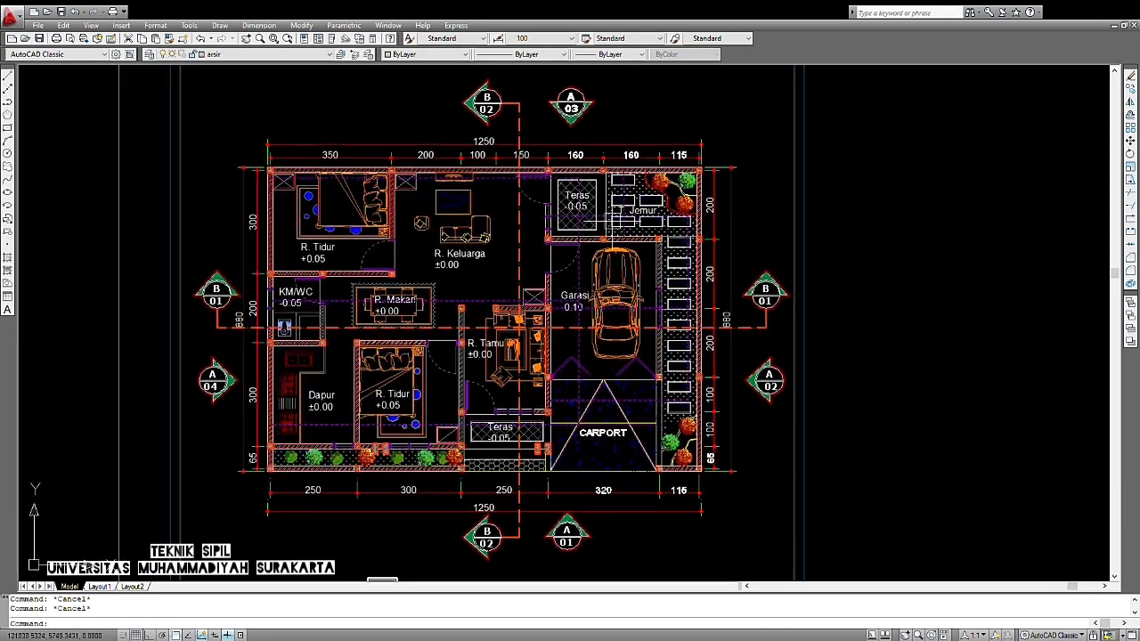
Step: Inspect the walls and columns around both terraces, the T. Jemur area and the carport on the floor plan
scroll(612, 223, up, 2)
mouse_move(626, 193)
middle_down()
mouse_move(456, 367)
mouse_move(462, 338)
middle_up()
scroll(431, 281, up, 4)
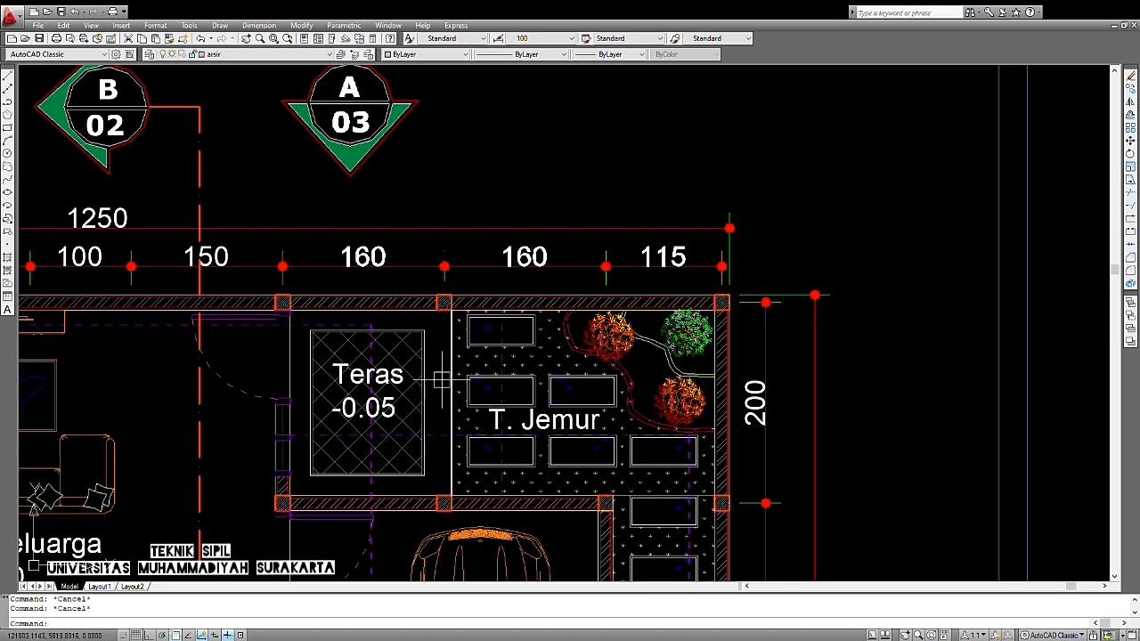
scroll(460, 320, down, 4)
middle_drag(452, 419, 521, 190)
scroll(423, 445, up, 4)
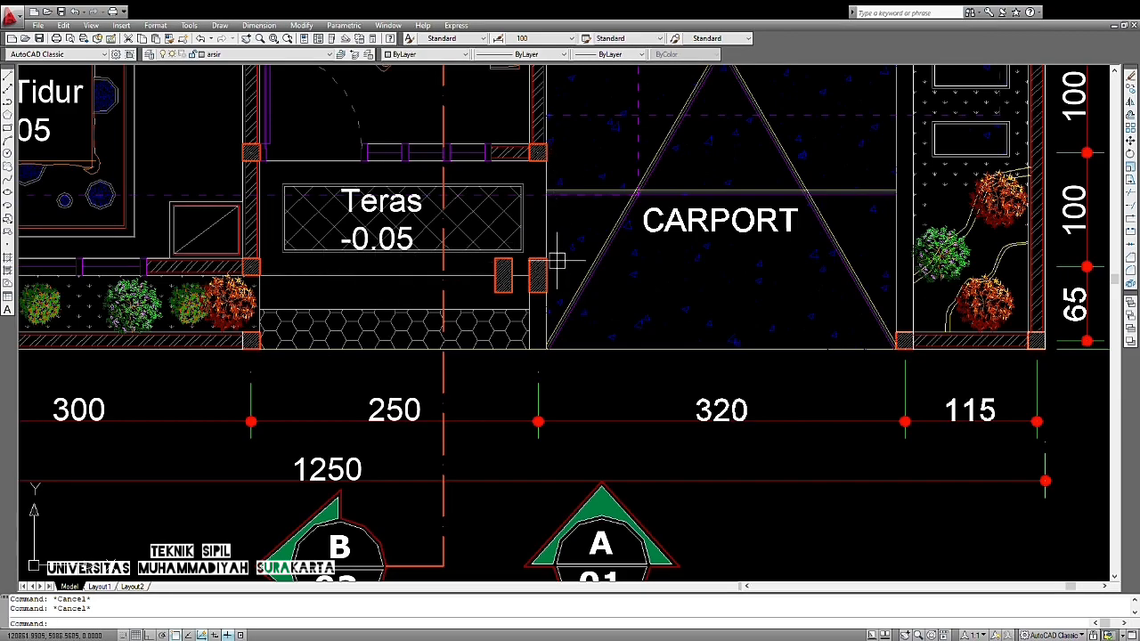
scroll(528, 224, down, 5)
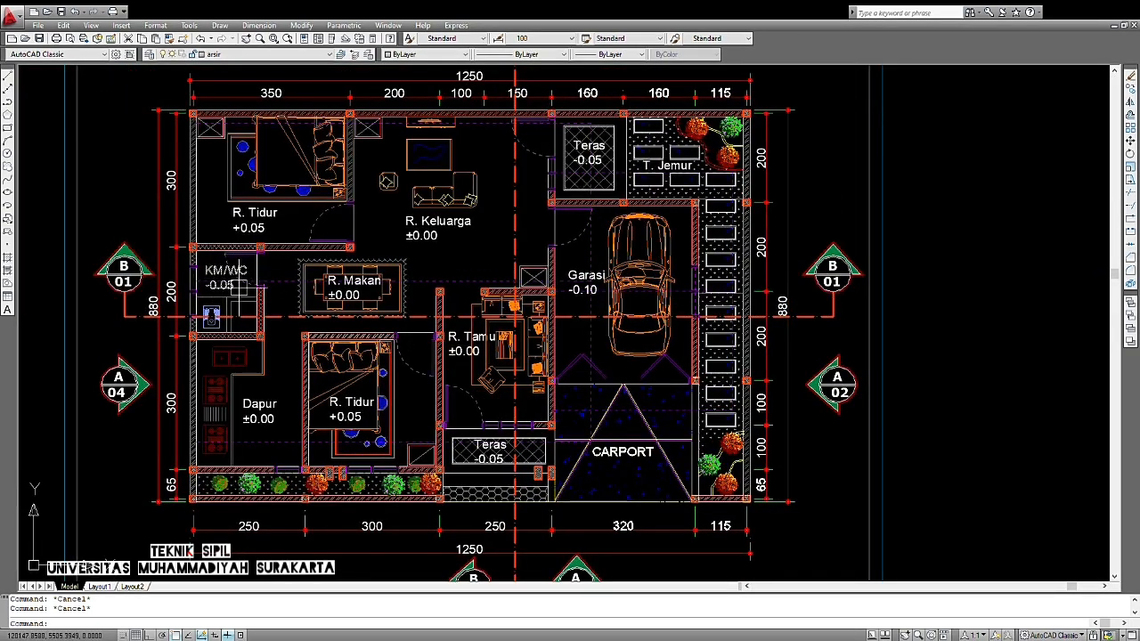
Step: Inspect the floor plan's interior walls and columns, especially the opening between R. Keluarga and R. Tamu and the corner bedroom
scroll(231, 278, up, 2)
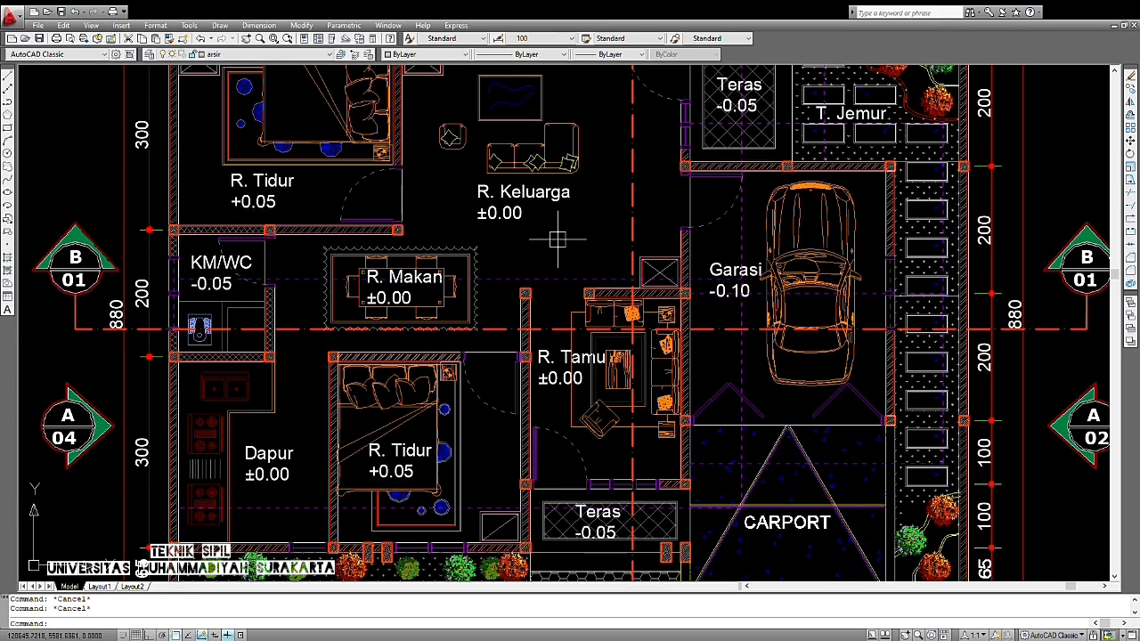
scroll(606, 291, up, 2)
middle_drag(606, 288, 559, 313)
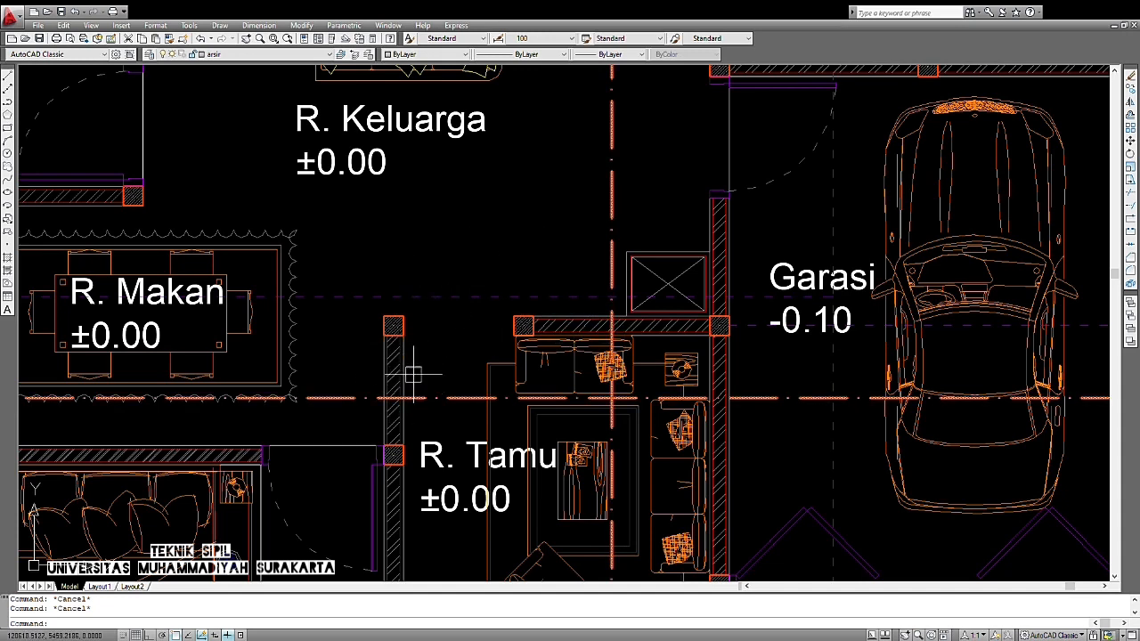
scroll(410, 350, up, 3)
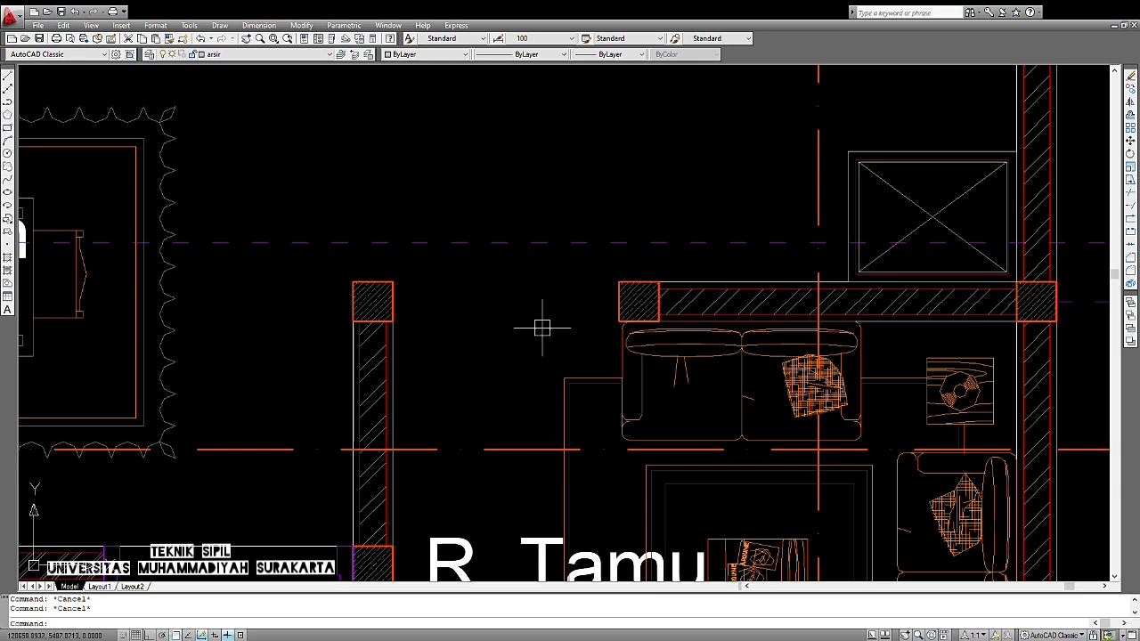
scroll(489, 326, down, 2)
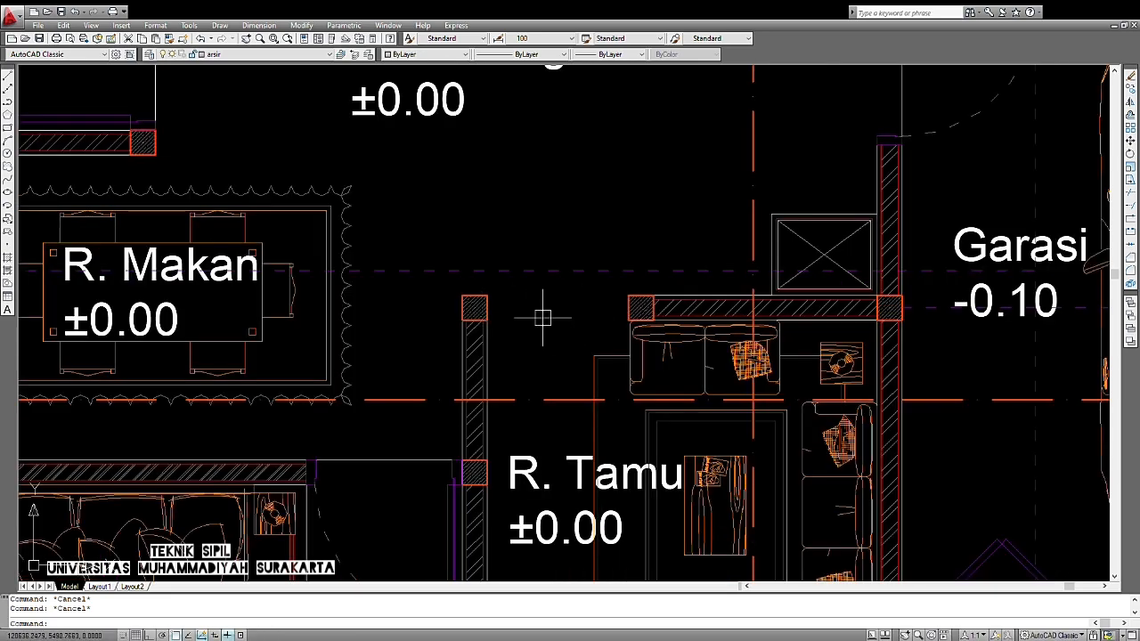
mouse_move(597, 298)
middle_down()
mouse_move(398, 317)
mouse_move(415, 341)
middle_up()
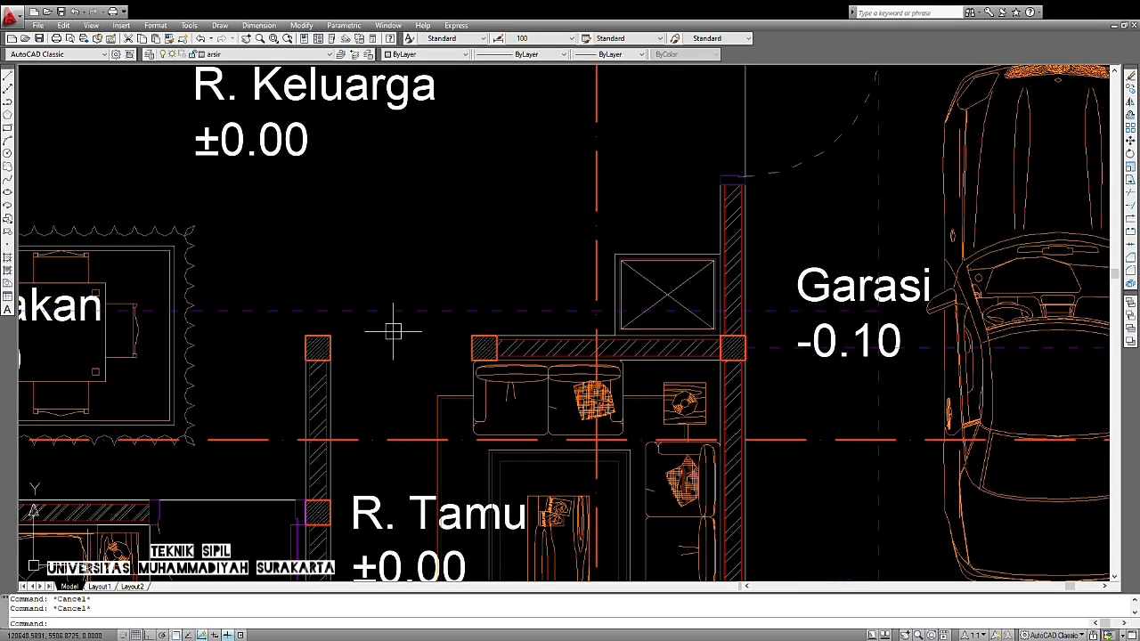
scroll(417, 331, down, 8)
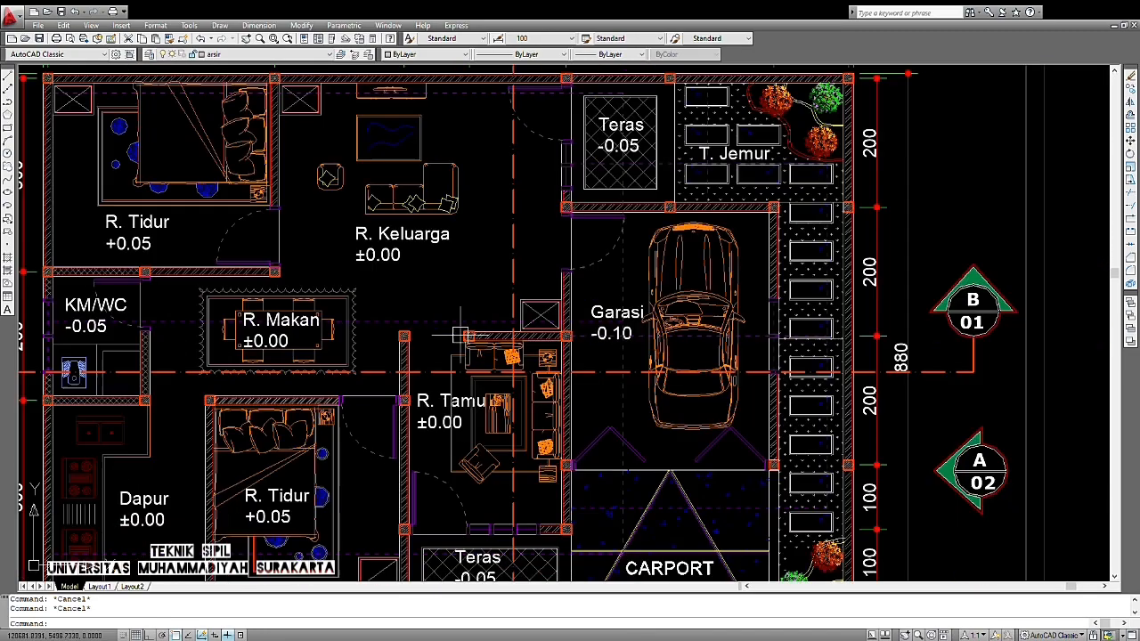
middle_drag(514, 407, 520, 412)
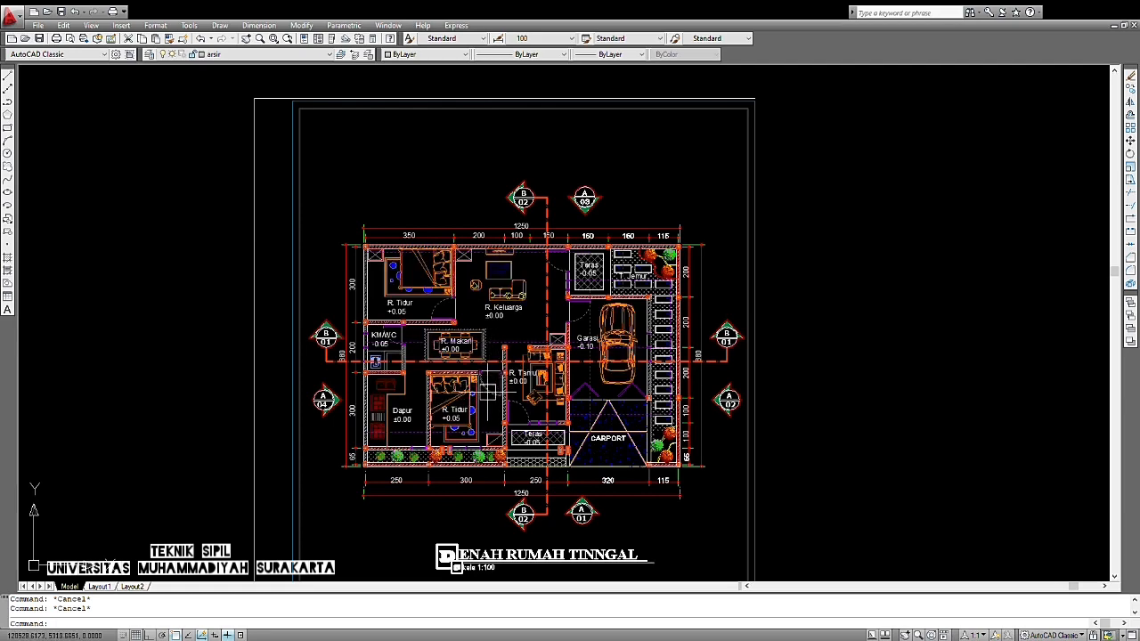
scroll(396, 307, up, 10)
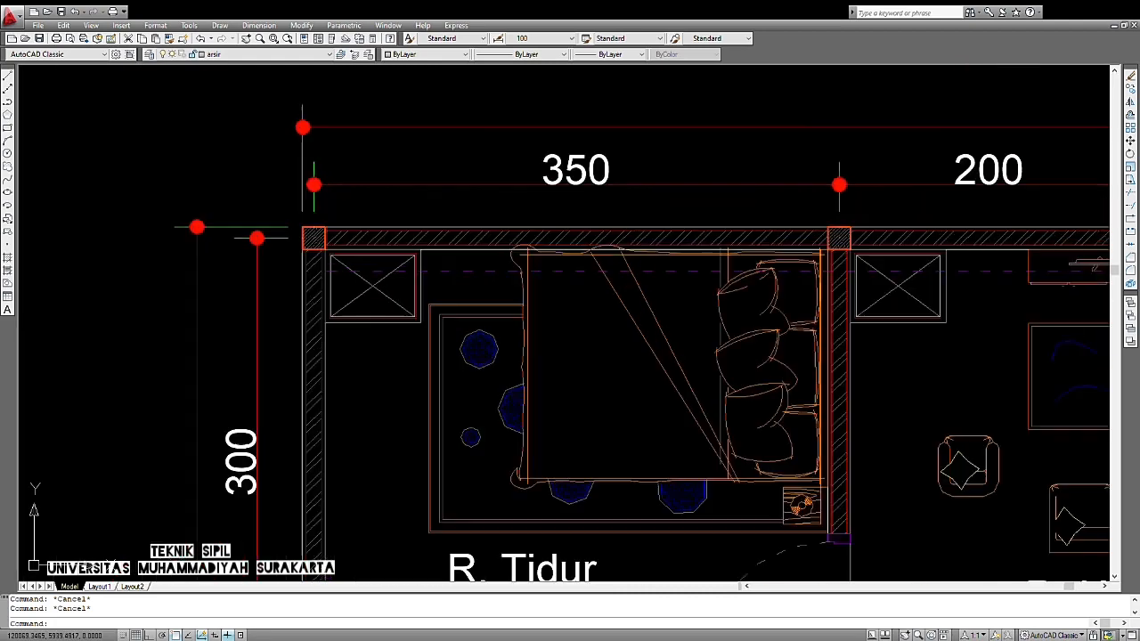
scroll(344, 222, down, 8)
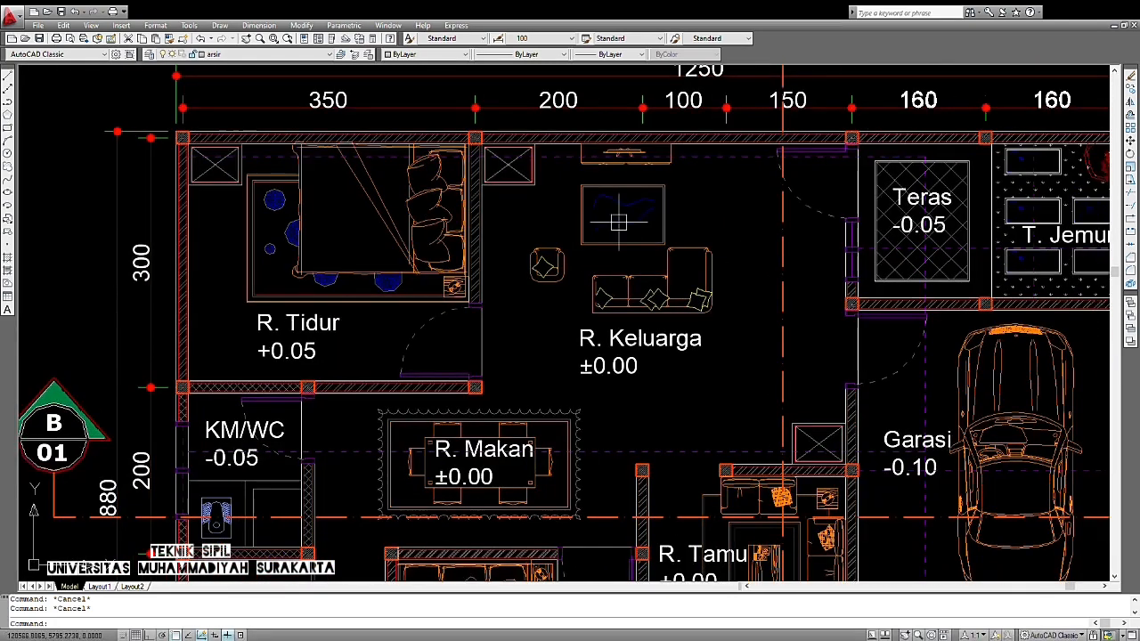
Step: Review the overall room and wall layout of the house floor plan, from the bedrooms to the carport and T. Jemur area
scroll(628, 392, down, 2)
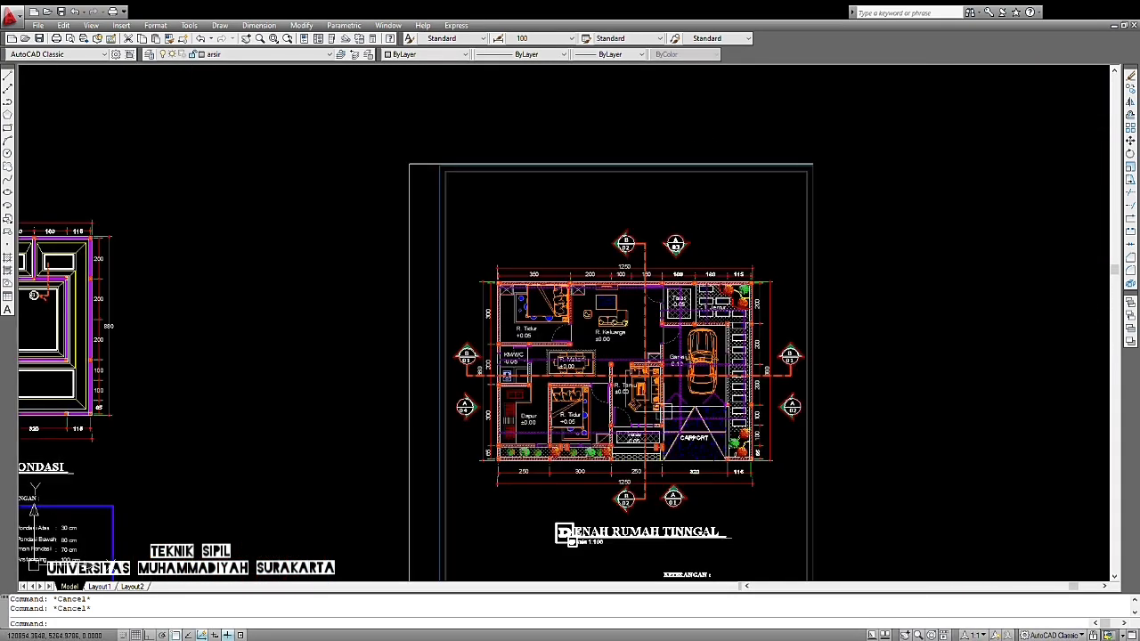
middle_drag(720, 416, 615, 404)
scroll(590, 377, up, 1)
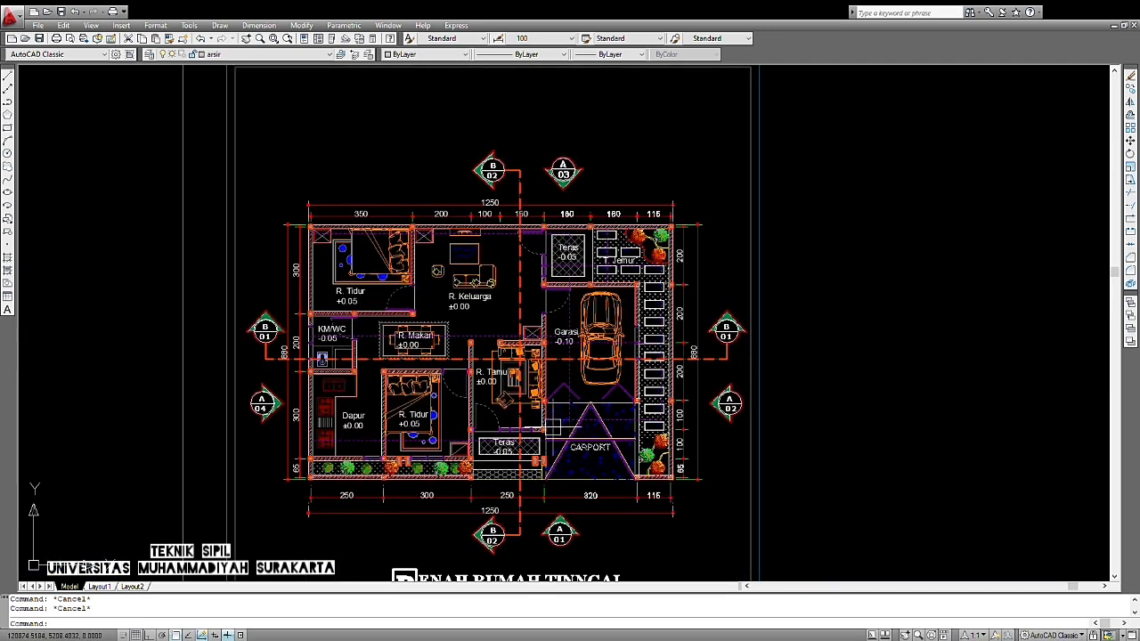
middle_drag(527, 448, 553, 432)
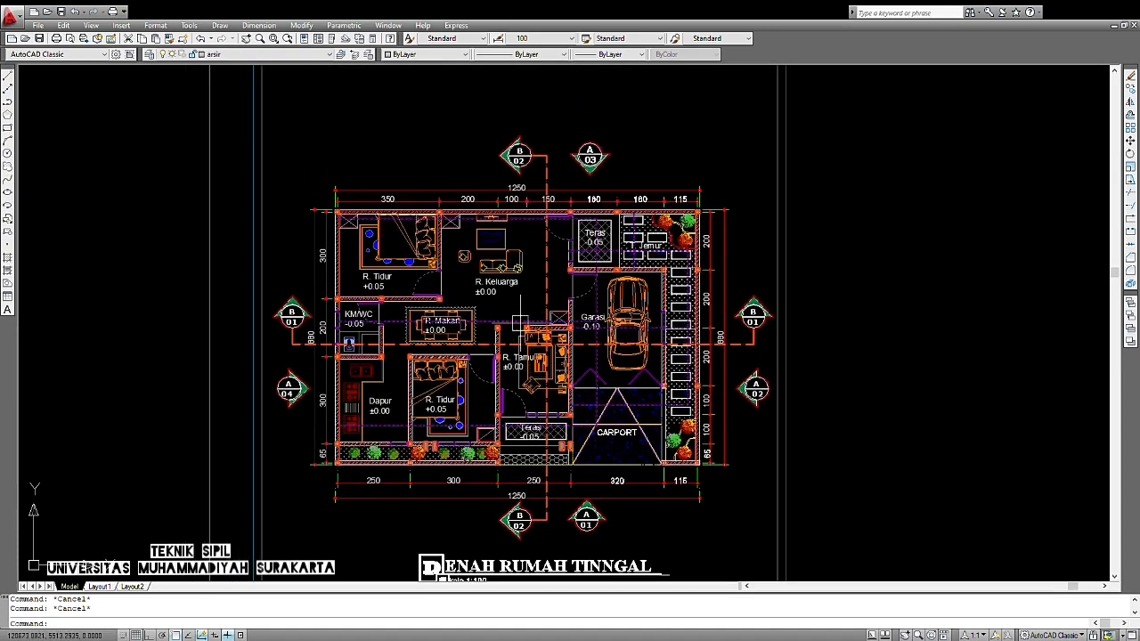
scroll(521, 325, up, 2)
middle_drag(570, 339, 546, 365)
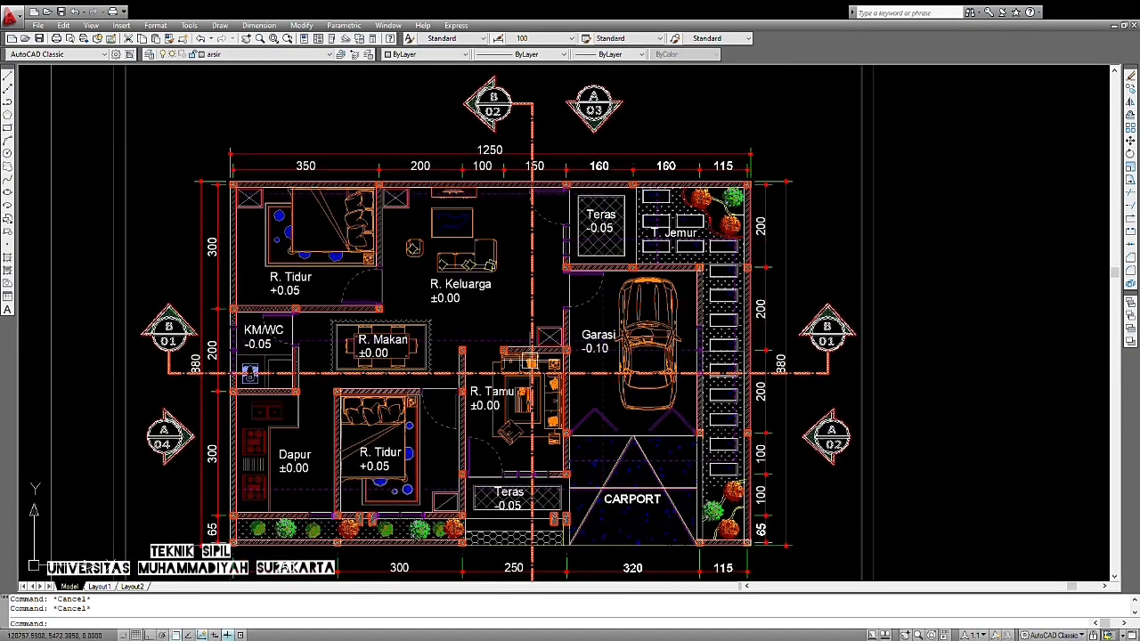
scroll(578, 411, down, 2)
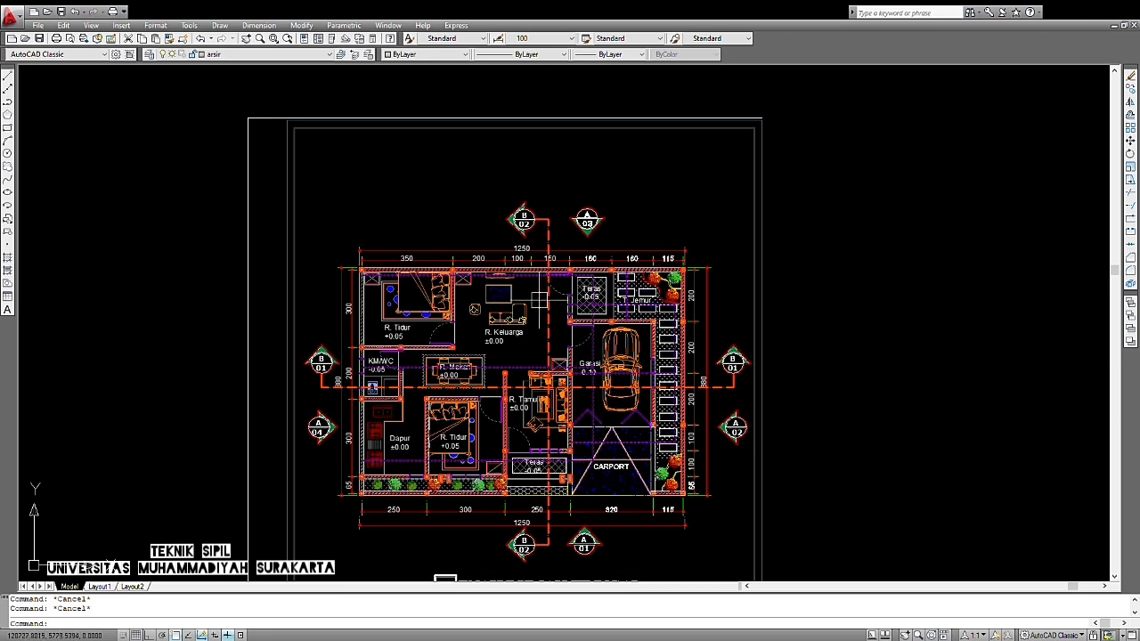
scroll(575, 471, up, 2)
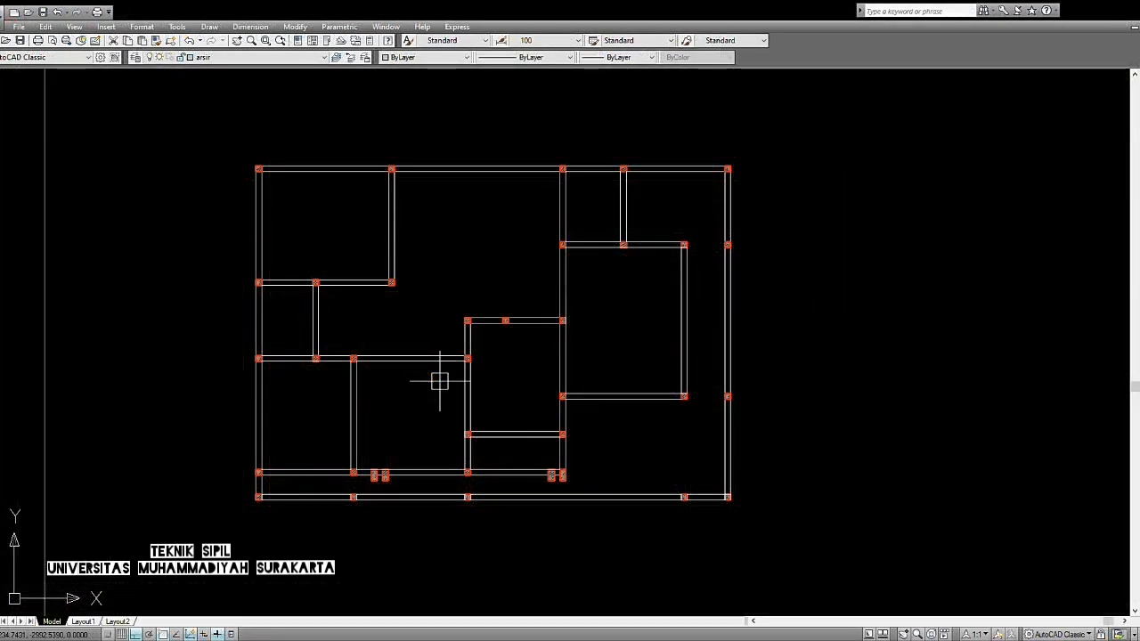
Step: Check how the wall lines around the plan's upper-left bedroom are divided by selecting individual segments, and clear the selection
click(456, 372)
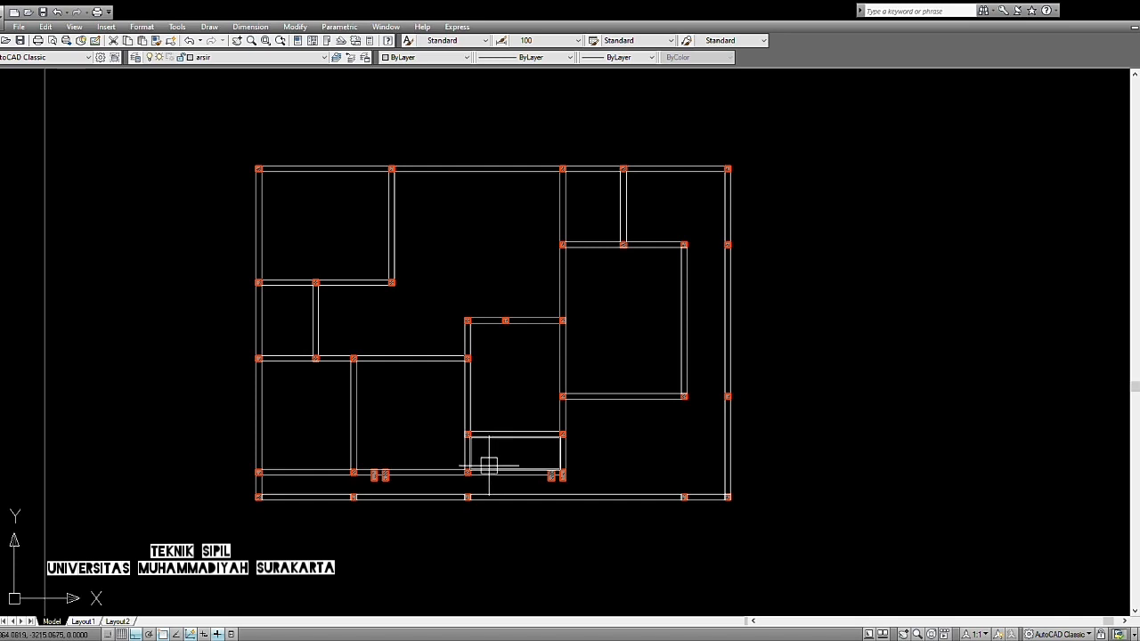
middle_drag(488, 465, 522, 473)
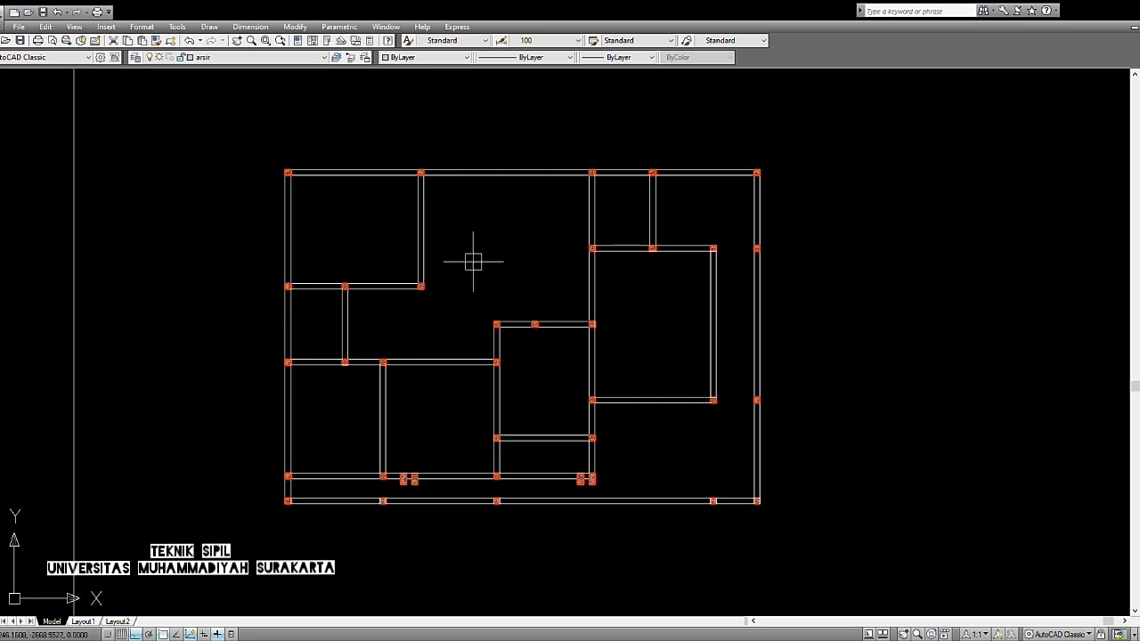
mouse_move(534, 311)
middle_down()
mouse_move(555, 330)
mouse_move(631, 336)
mouse_move(603, 344)
middle_up()
scroll(569, 331, up, 2)
scroll(387, 234, up, 2)
middle_drag(386, 234, 488, 339)
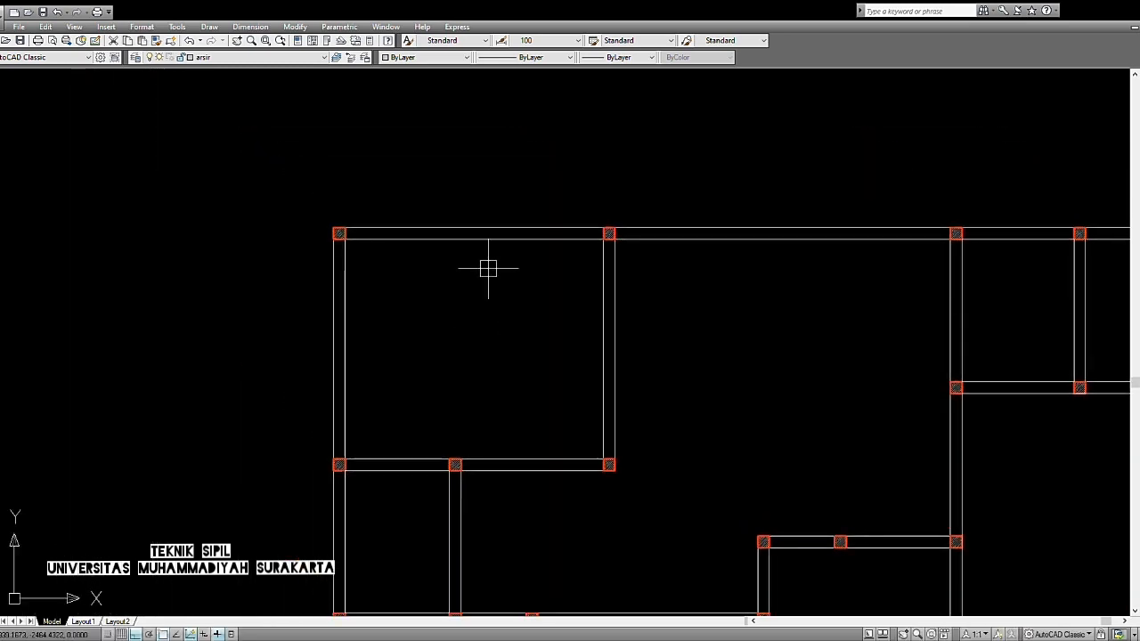
click(347, 346)
click(406, 236)
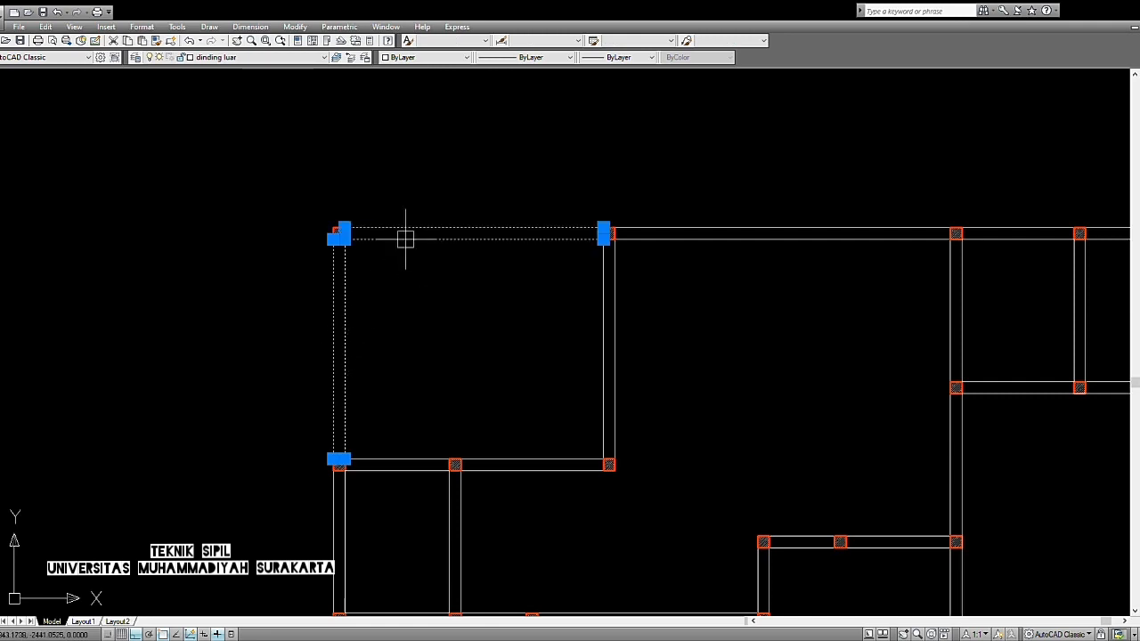
click(603, 299)
key(Escape)
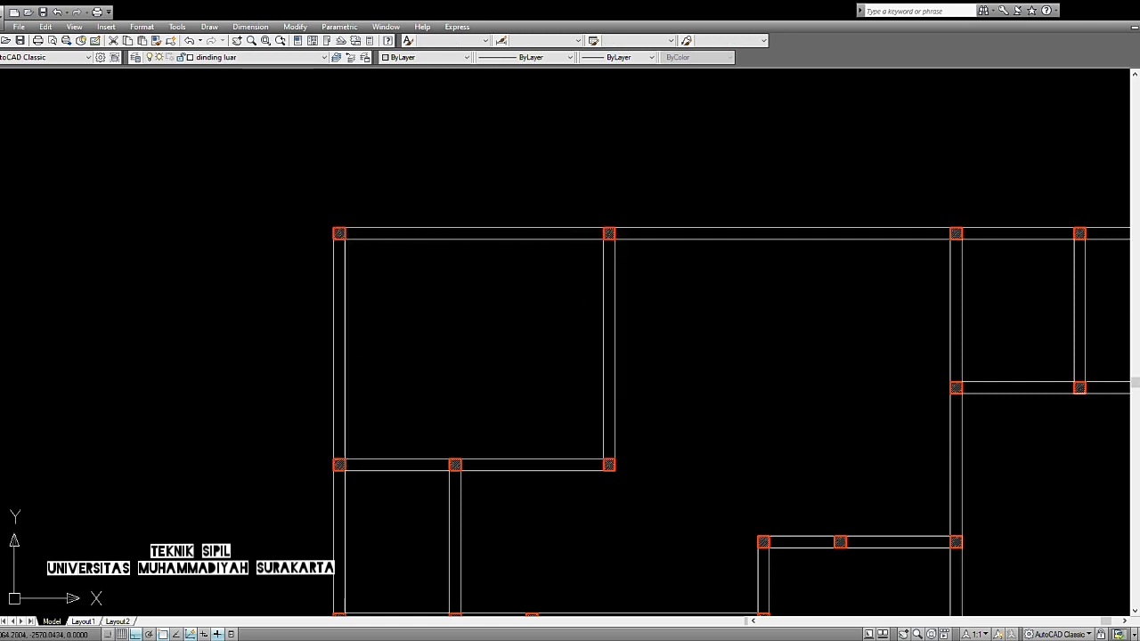
click(538, 461)
key(Escape)
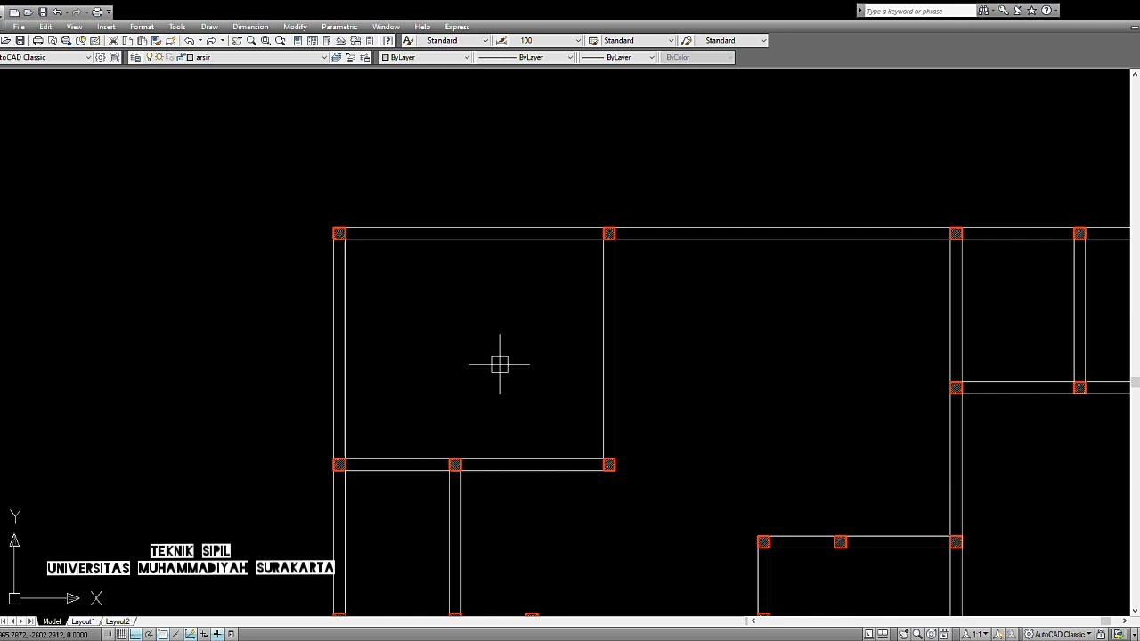
Step: Create a closed boundary polyline along the inner wall faces of the upper-left bedroom and check it by selecting it
text(h)
key(Return)
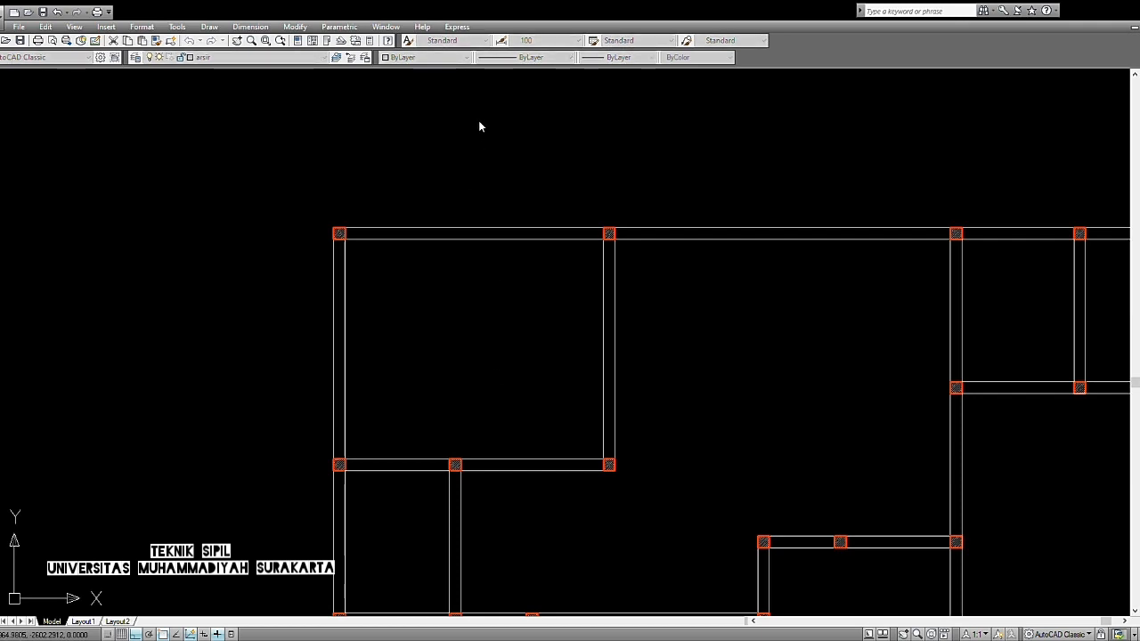
click(467, 332)
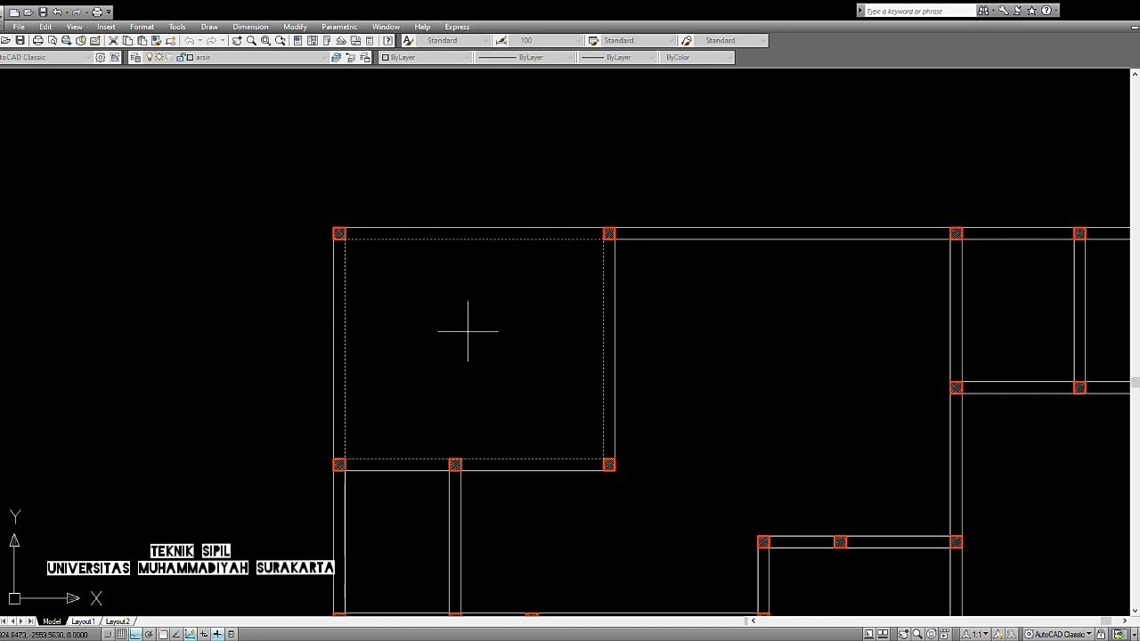
key(Return)
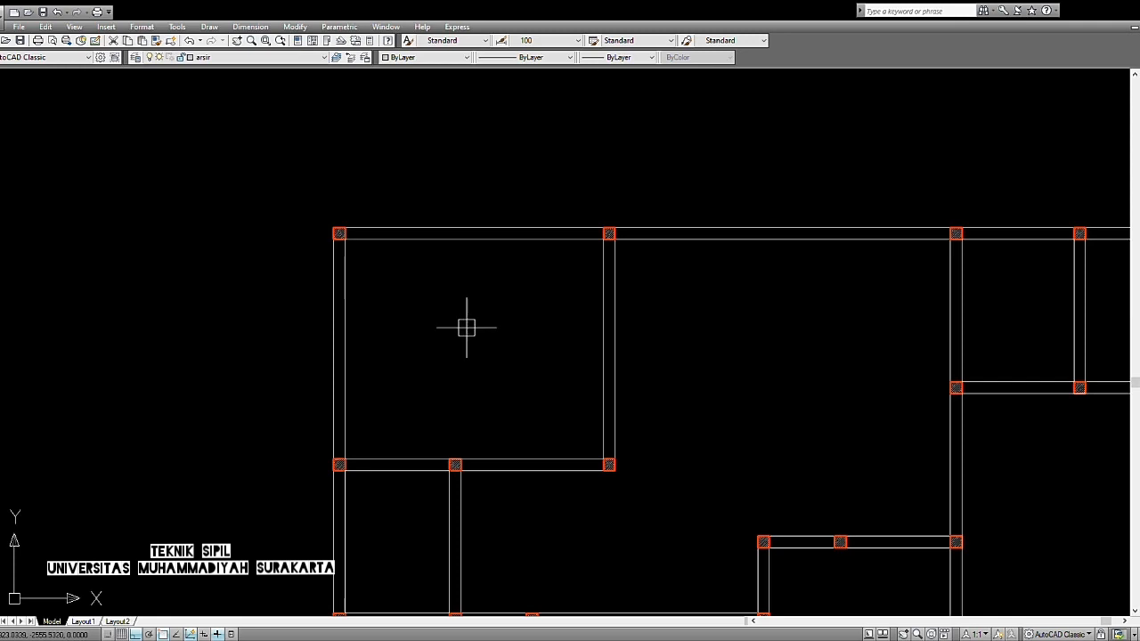
click(522, 246)
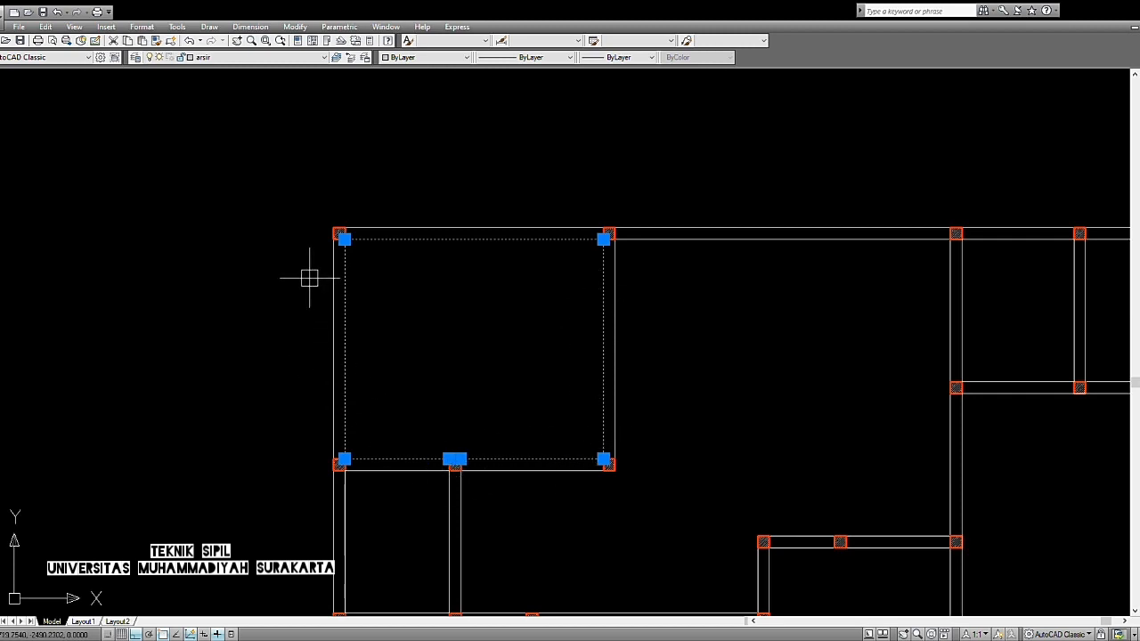
key(Escape)
Step: Inspect the inner wall outlines of the family room, guest room and neighbouring rooms on the simplified wall-and-column plan
scroll(654, 466, down, 3)
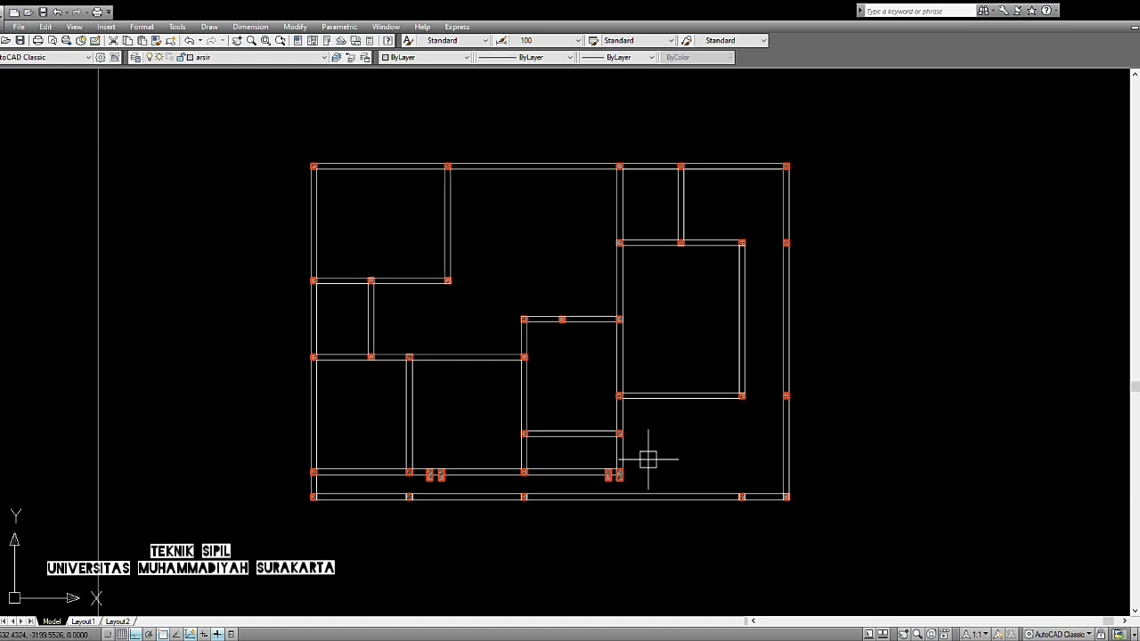
middle_drag(611, 419, 612, 424)
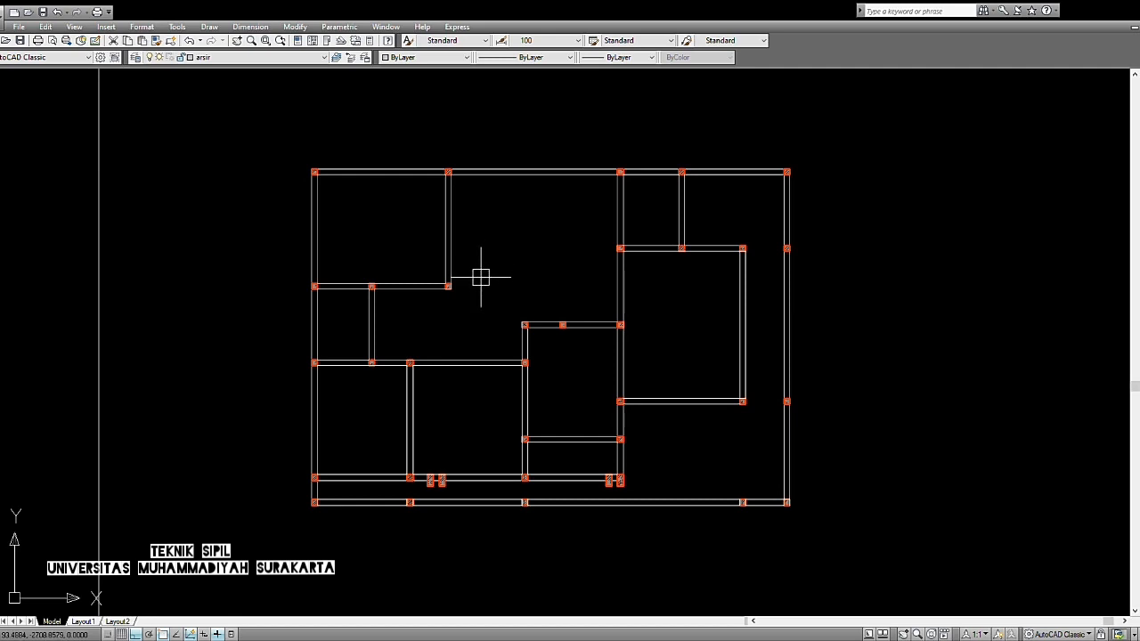
middle_drag(478, 247, 482, 256)
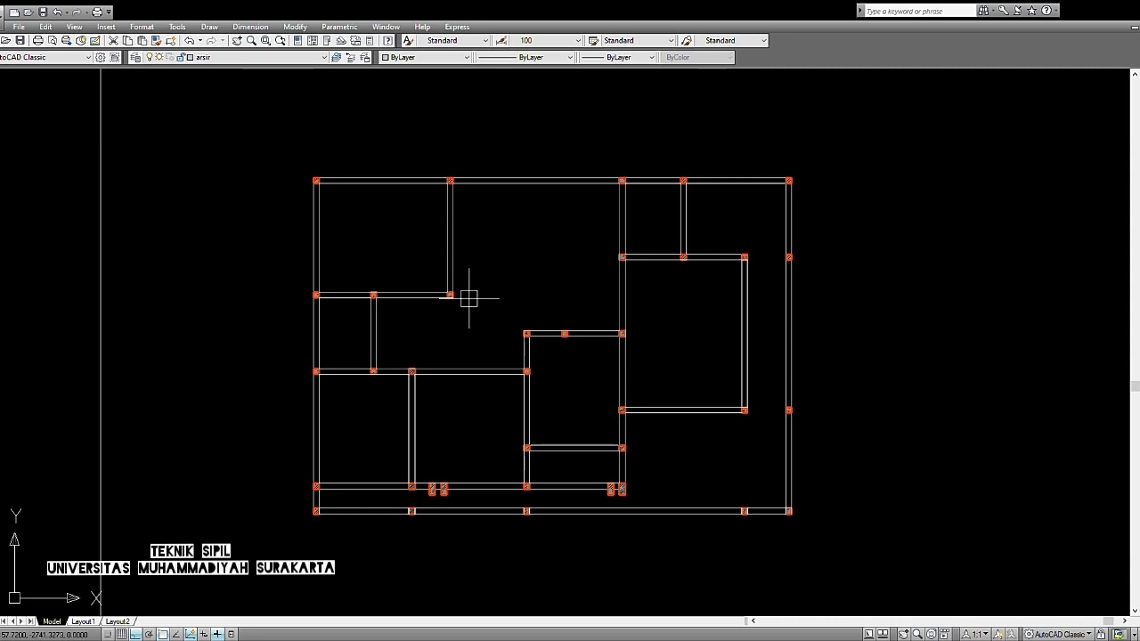
scroll(497, 303, up, 1)
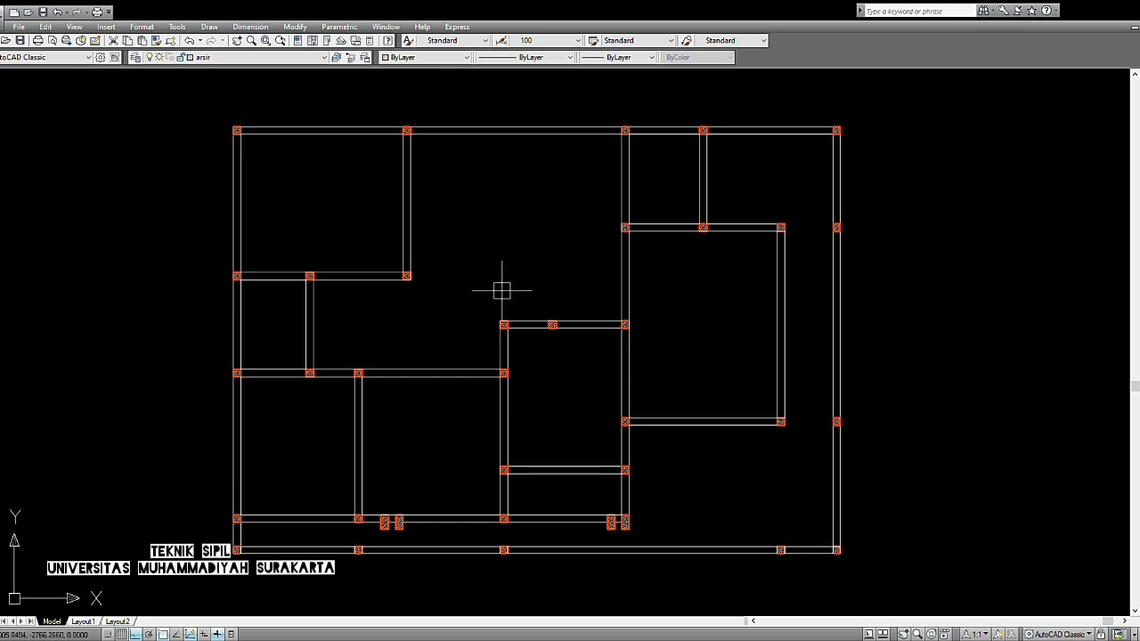
scroll(516, 383, up, 2)
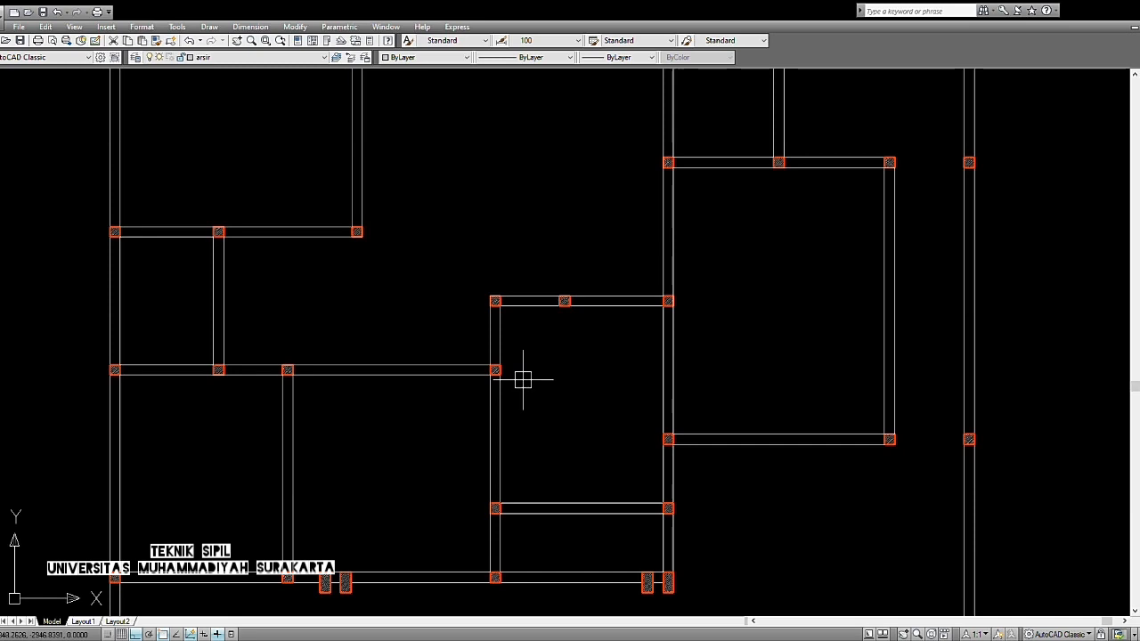
middle_drag(531, 385, 553, 343)
scroll(552, 343, down, 2)
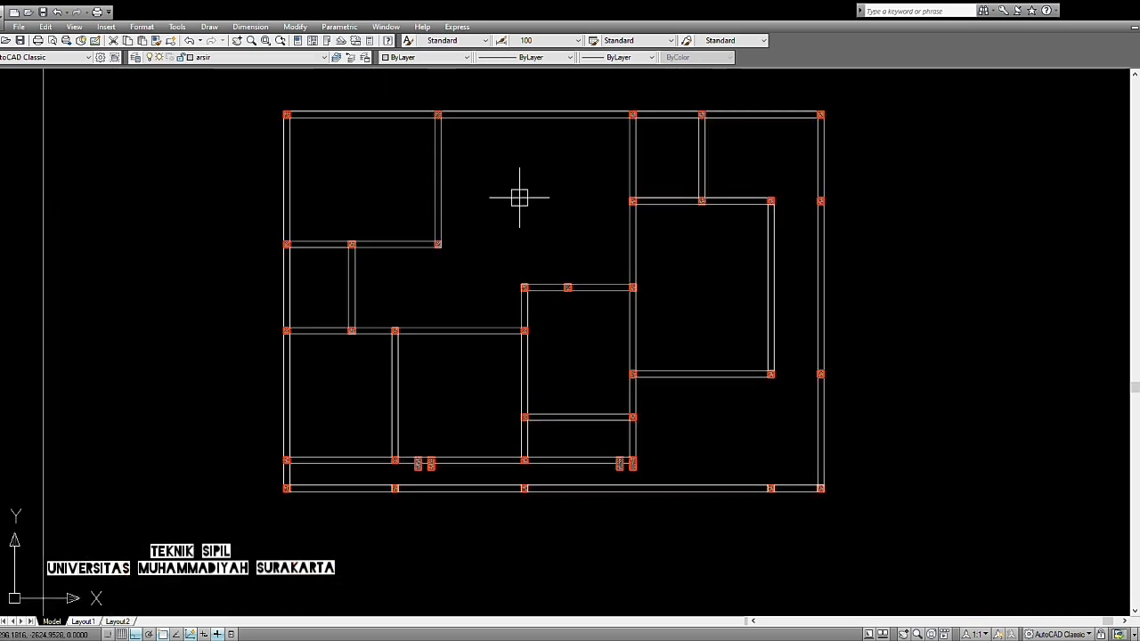
middle_drag(518, 198, 502, 308)
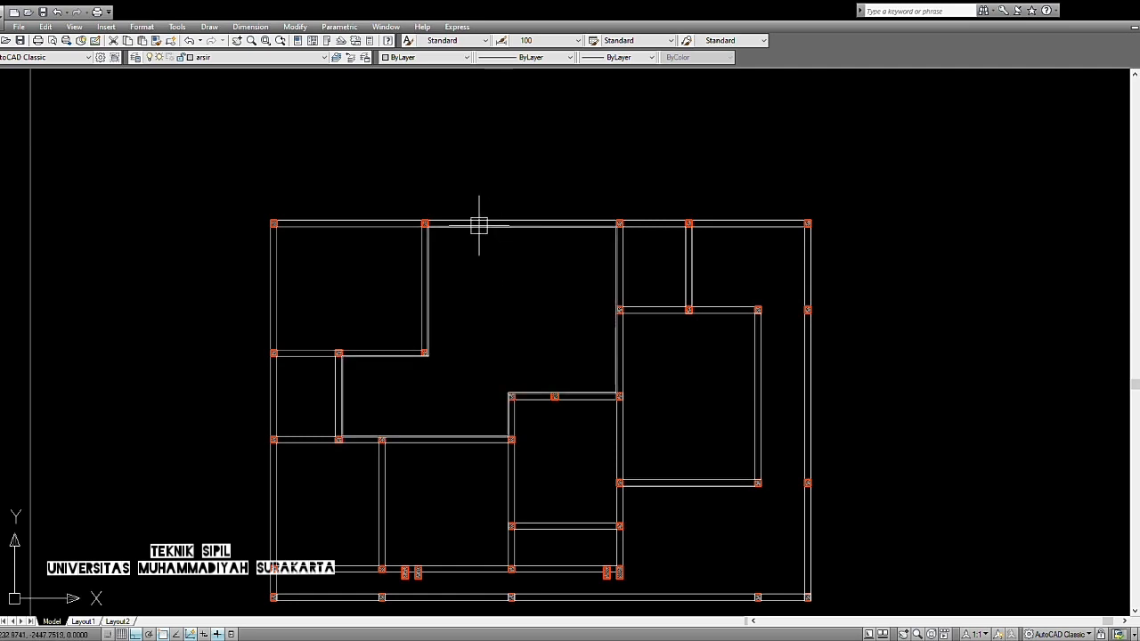
middle_drag(538, 384, 554, 264)
scroll(544, 335, up, 2)
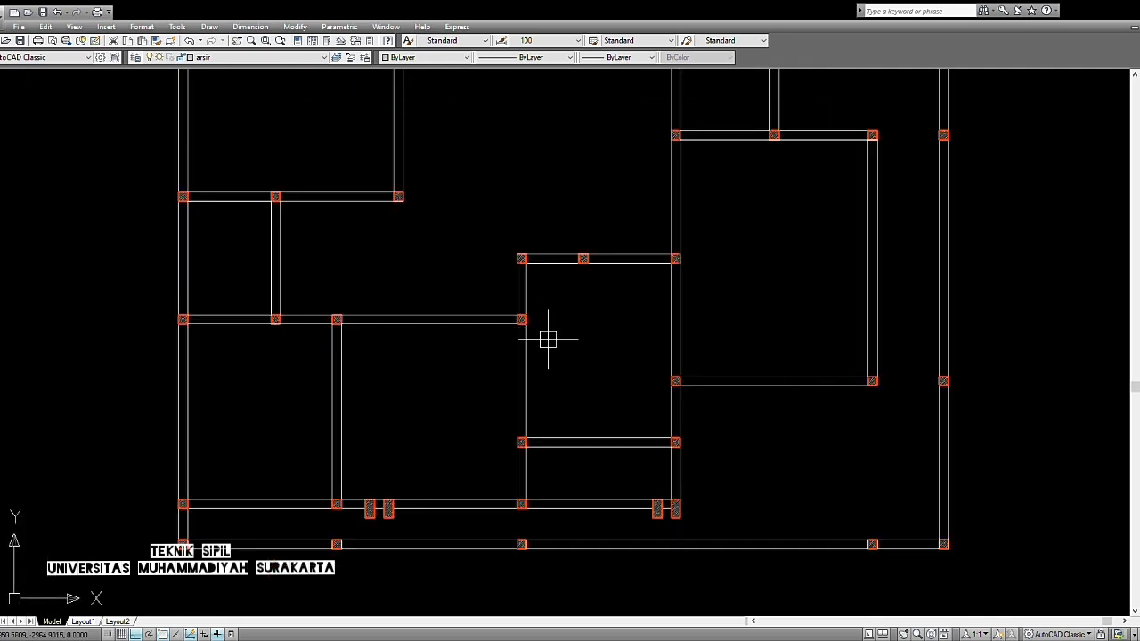
middle_drag(657, 389, 615, 421)
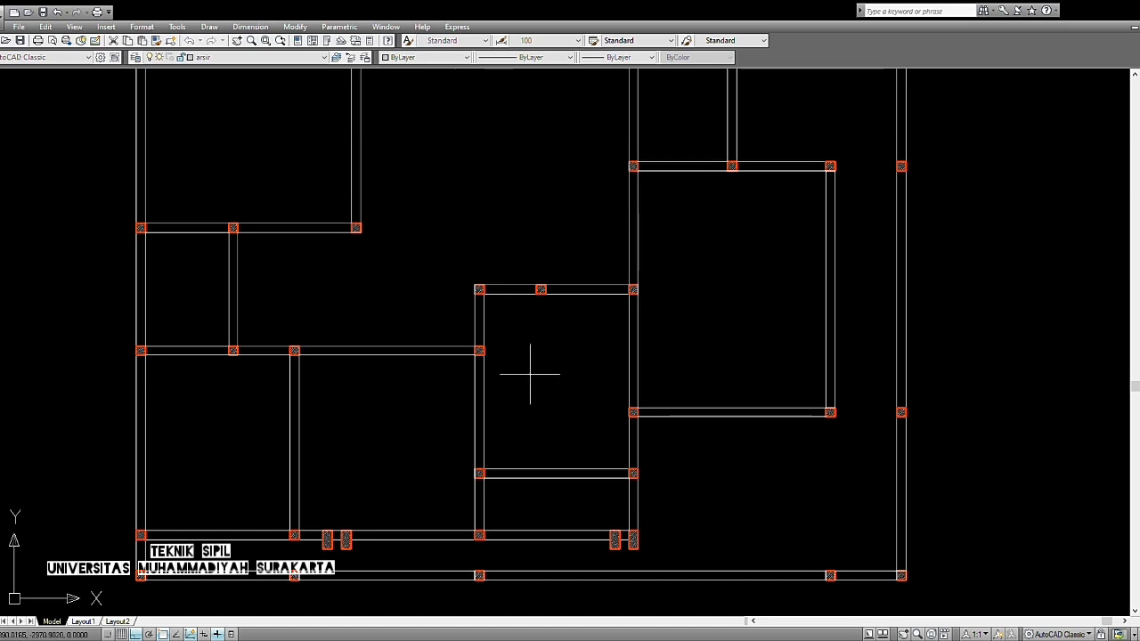
scroll(506, 326, up, 3)
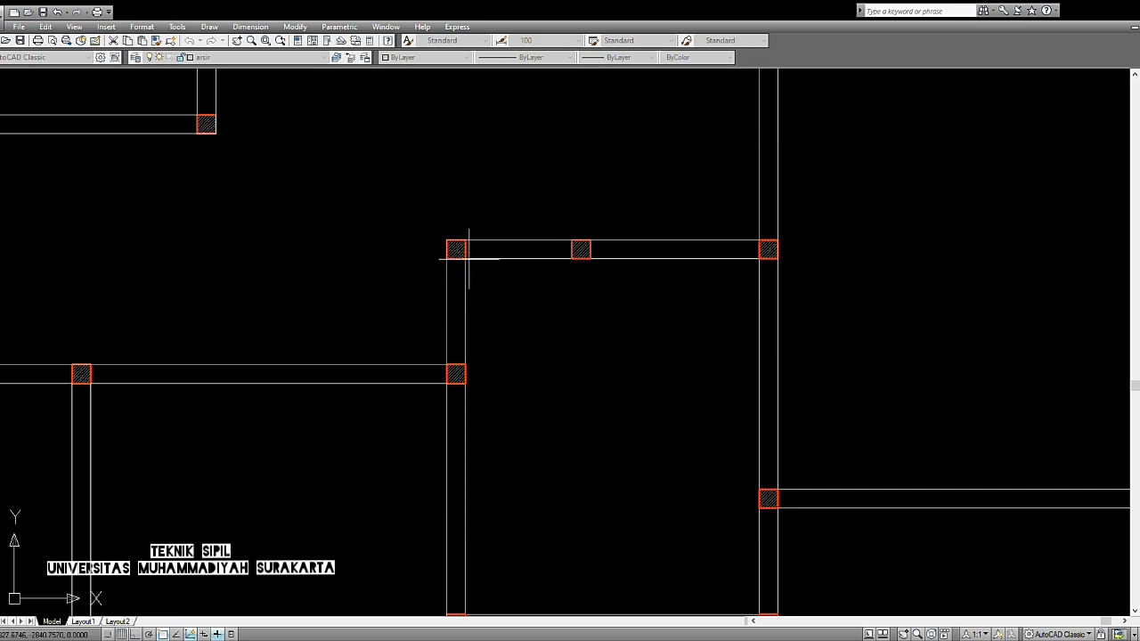
scroll(584, 368, down, 2)
click(687, 368)
scroll(677, 374, down, 6)
key(Escape)
Step: Select the inner outlines of the upper-left bedroom, family room and guest room to check their boundaries, and clear the selection
scroll(635, 317, up, 2)
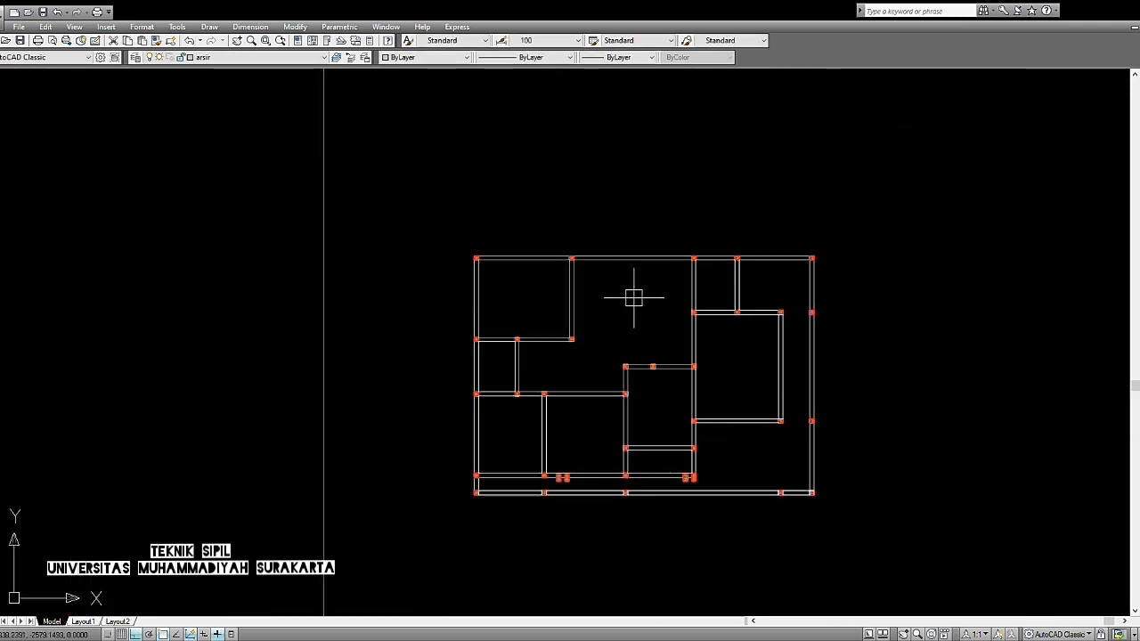
click(573, 288)
click(571, 307)
scroll(645, 438, up, 2)
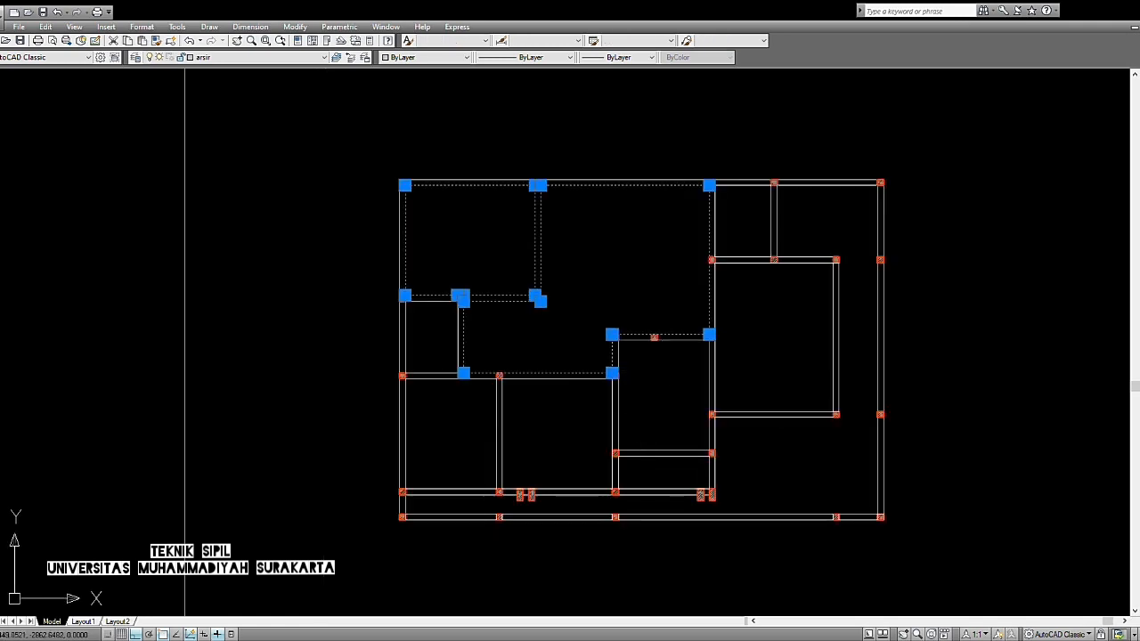
click(672, 344)
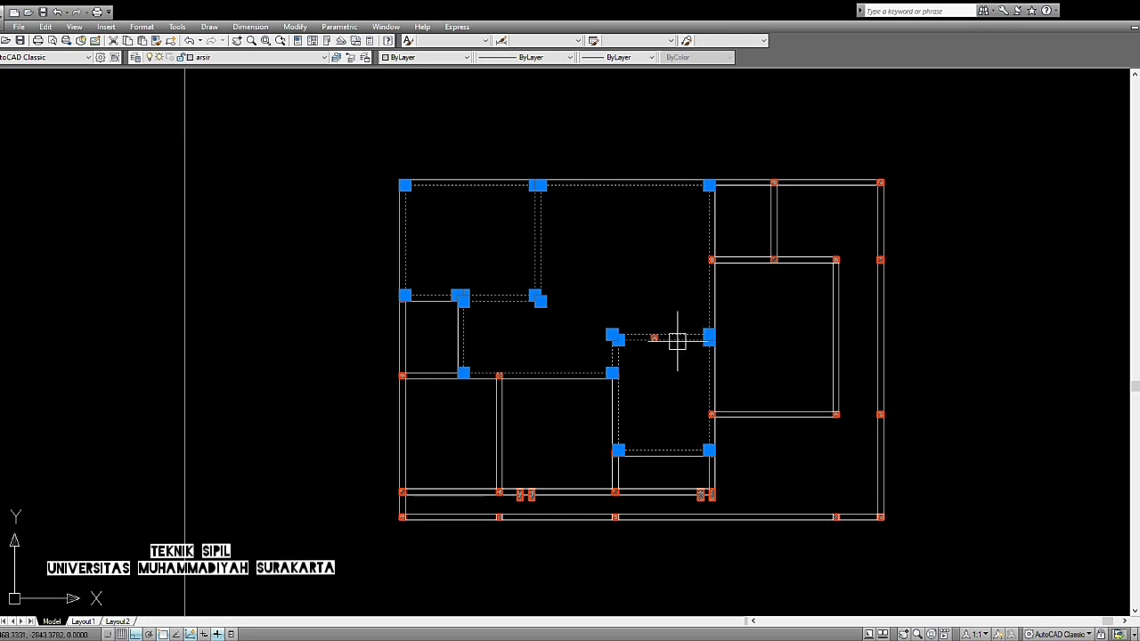
key(Escape)
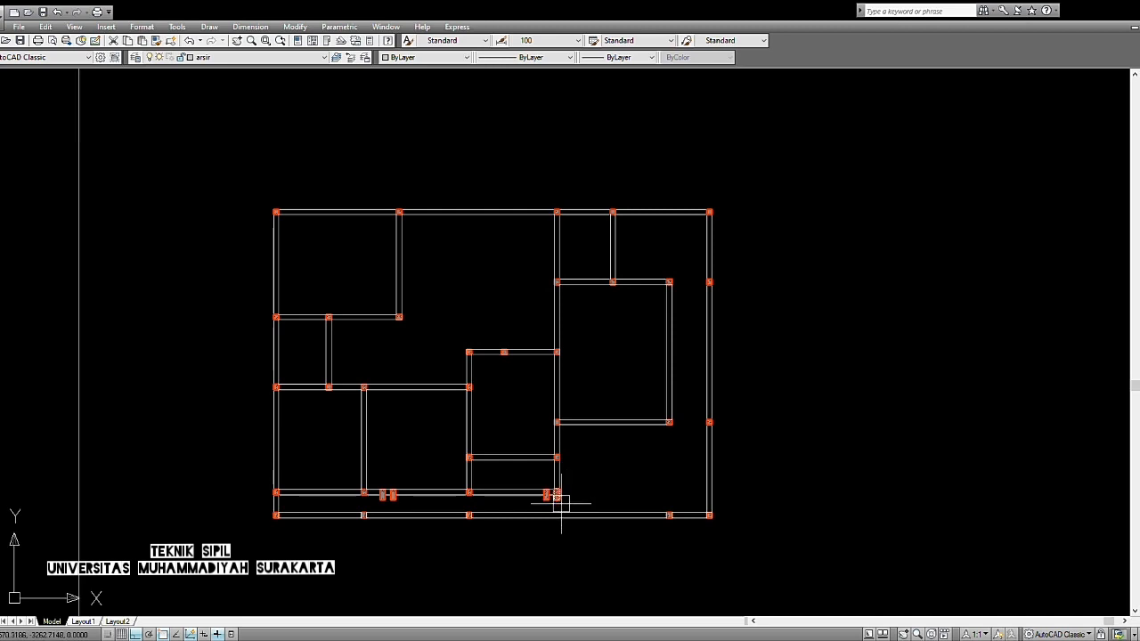
Step: Examine the sloof beam and the top of the river-stone foundation under the wall between R. Tamu and R. Keluarga in the cross-section
mouse_move(596, 486)
middle_down()
mouse_move(606, 457)
mouse_move(609, 485)
middle_up()
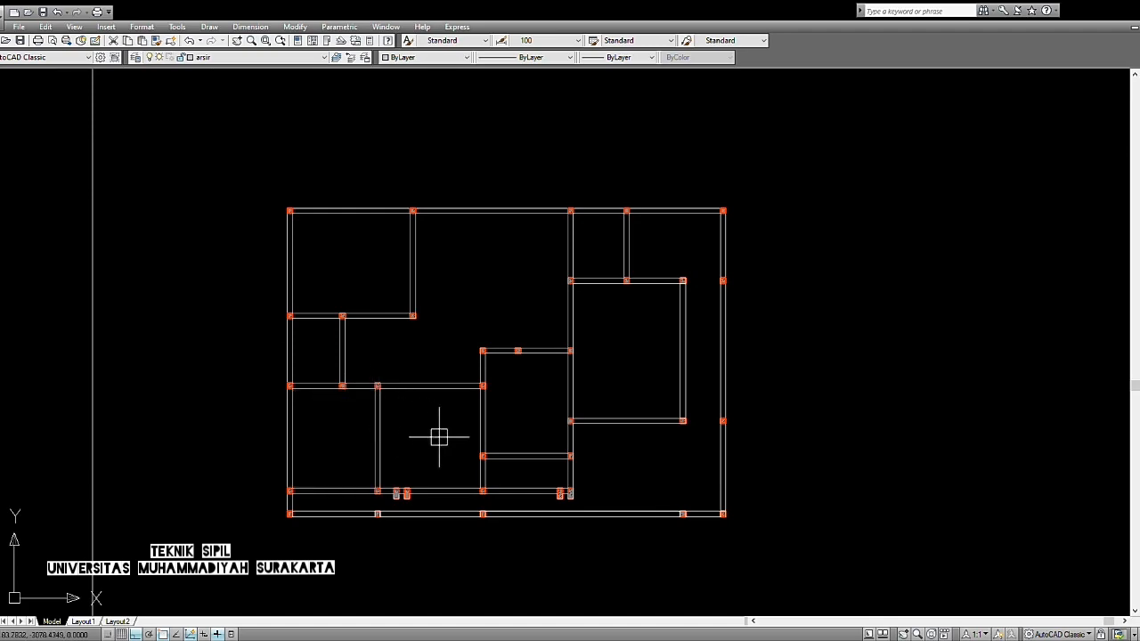
scroll(442, 431, down, 4)
middle_drag(496, 458, 571, 208)
scroll(446, 388, up, 6)
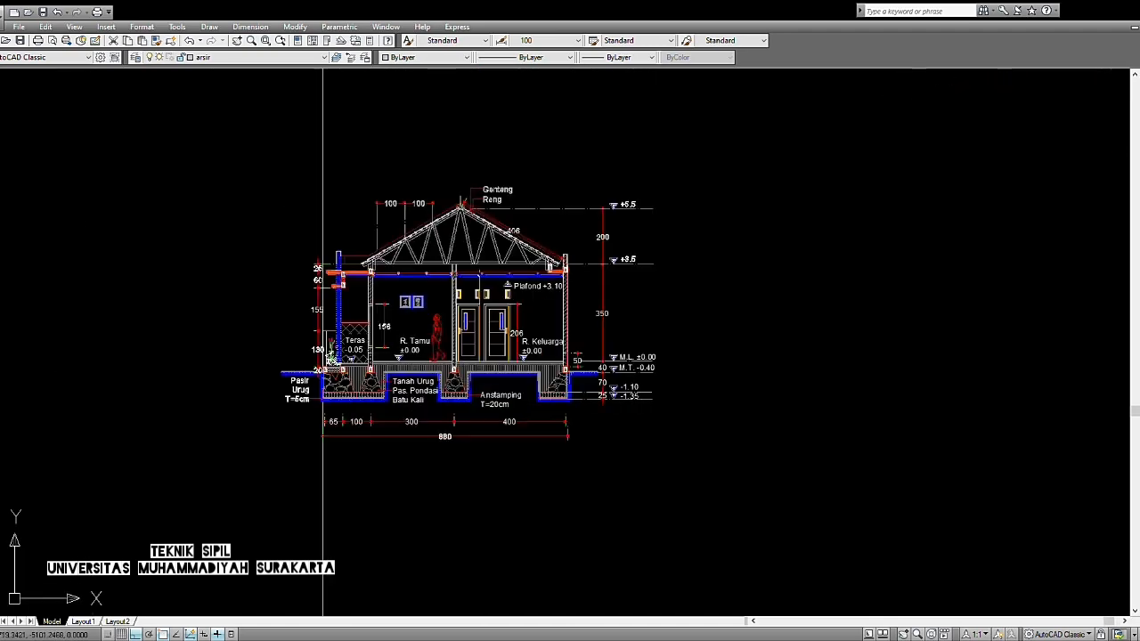
middle_drag(303, 356, 414, 338)
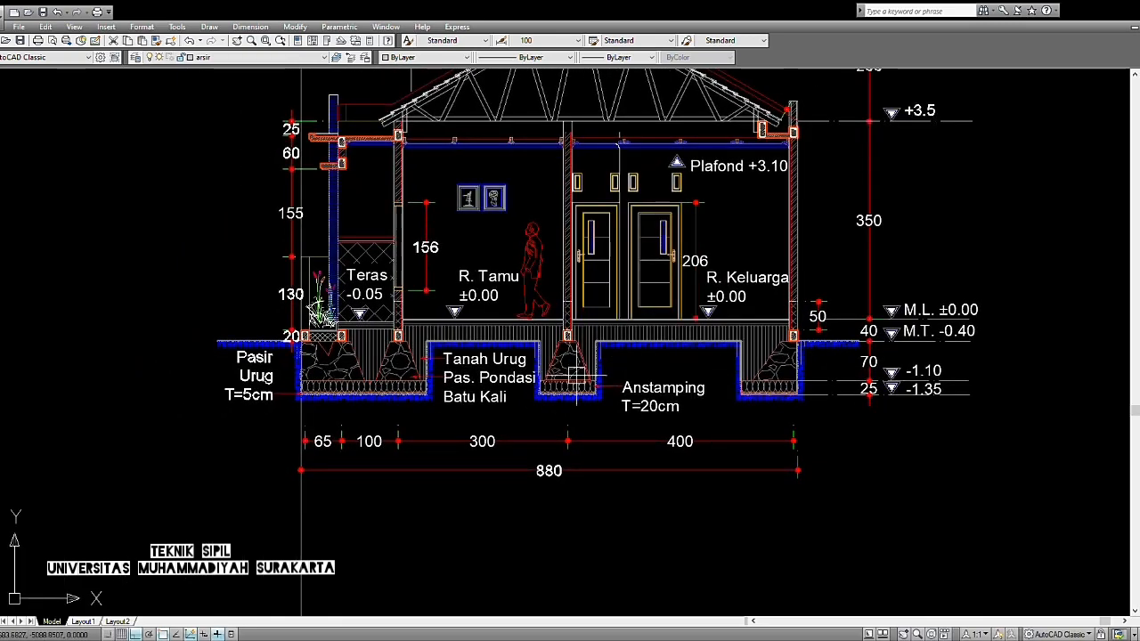
scroll(611, 339, down, 1)
scroll(580, 363, up, 5)
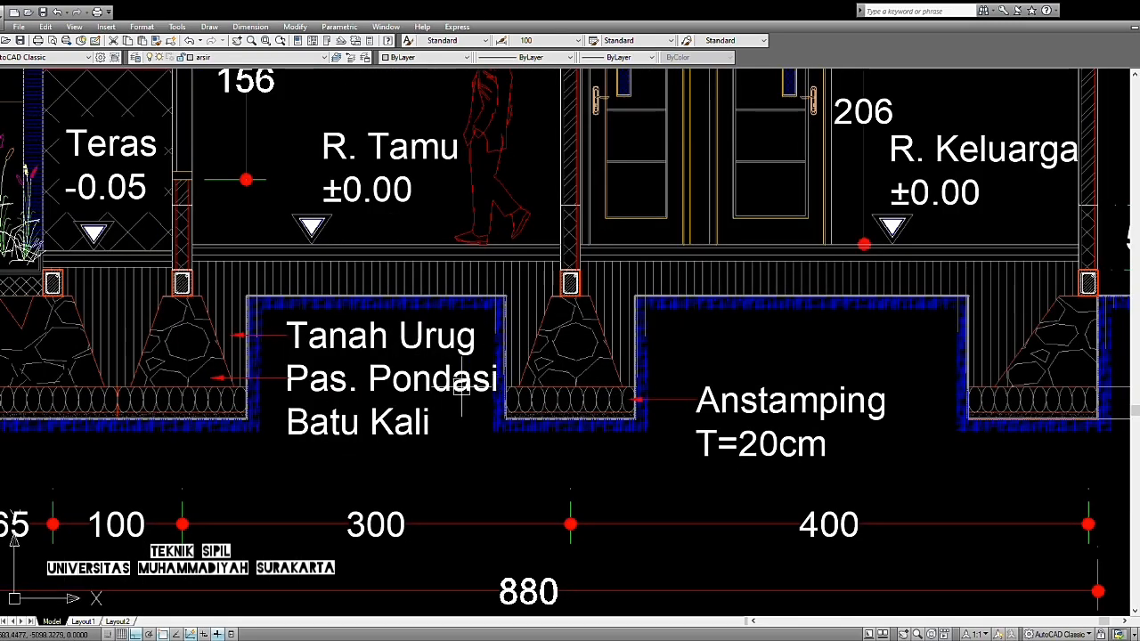
scroll(562, 316, up, 3)
scroll(567, 269, up, 4)
middle_drag(570, 296, 573, 360)
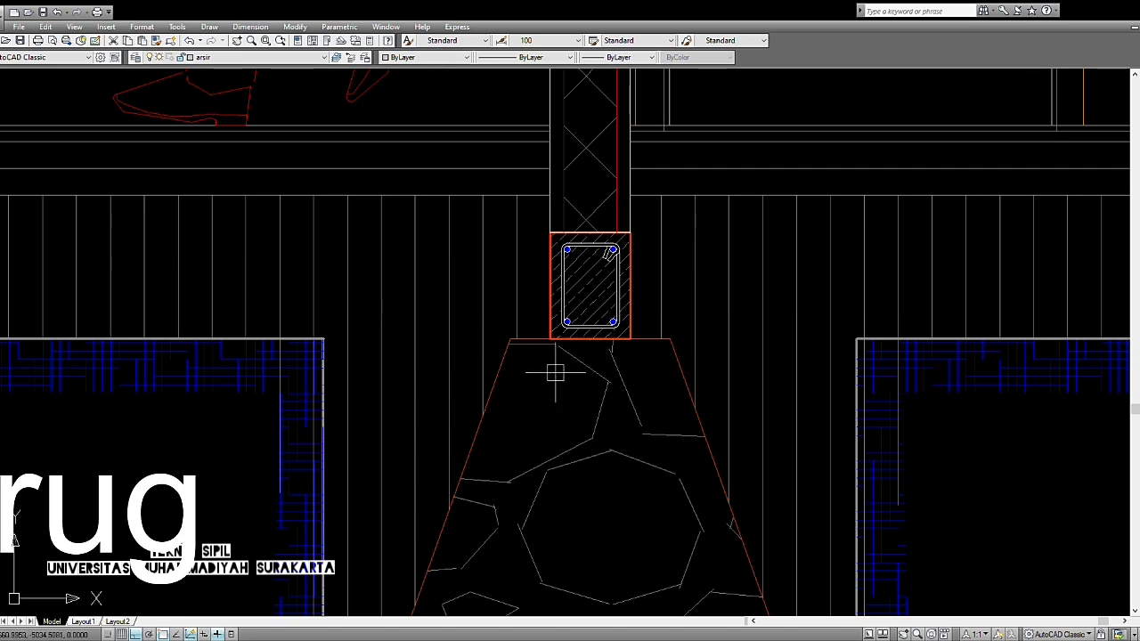
Step: Check the sloof beam and the overhang of the foundation's top edge beside it in the cross-section
middle_drag(553, 367, 551, 394)
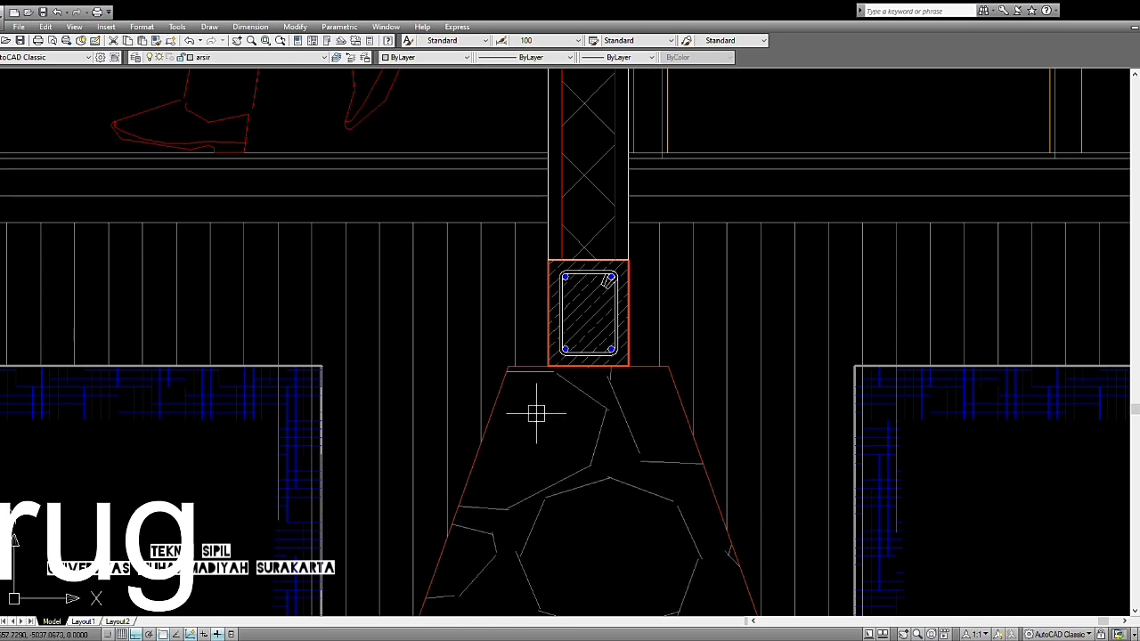
click(589, 290)
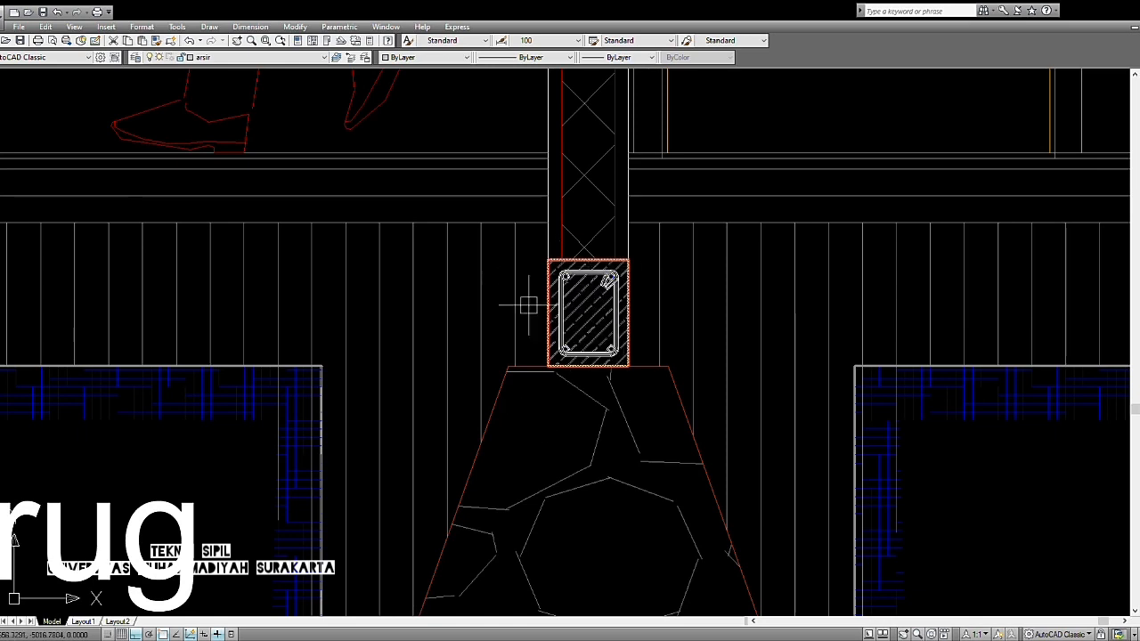
key(Escape)
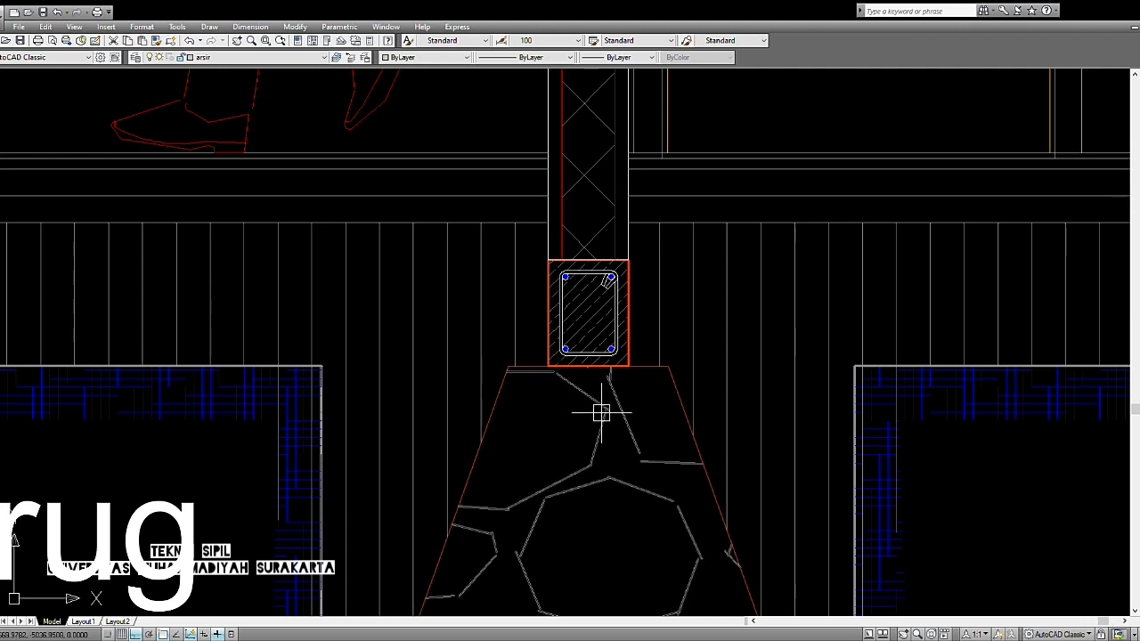
scroll(651, 386, up, 3)
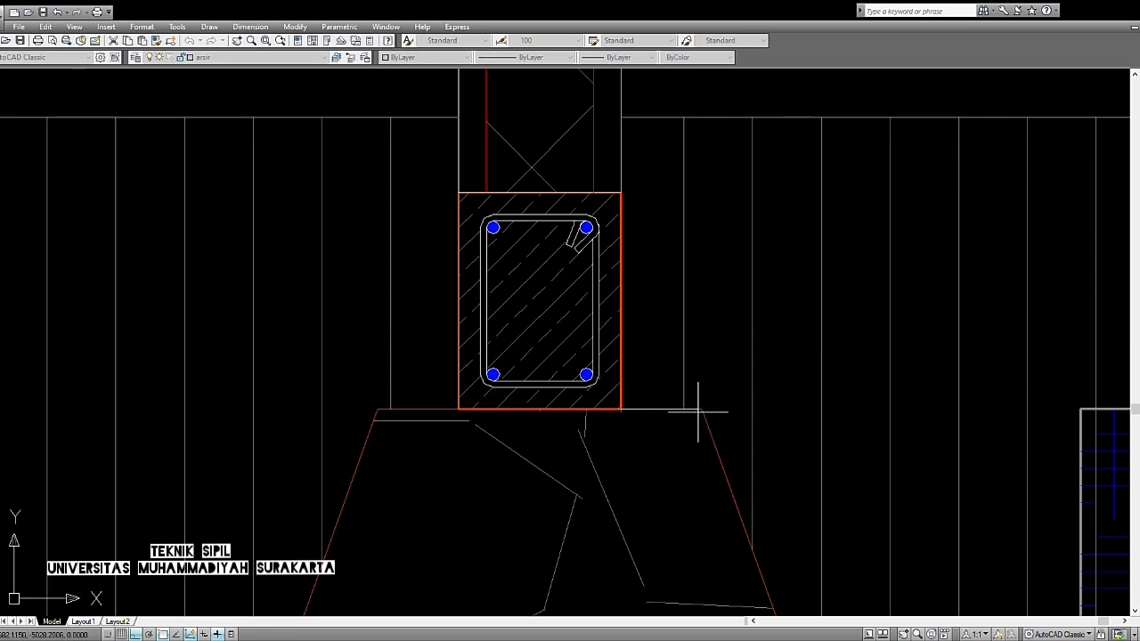
Step: Offset the boundary outlines of the upper-left bedroom and the family room inward to mark the foundation's top edge
scroll(698, 411, down, 10)
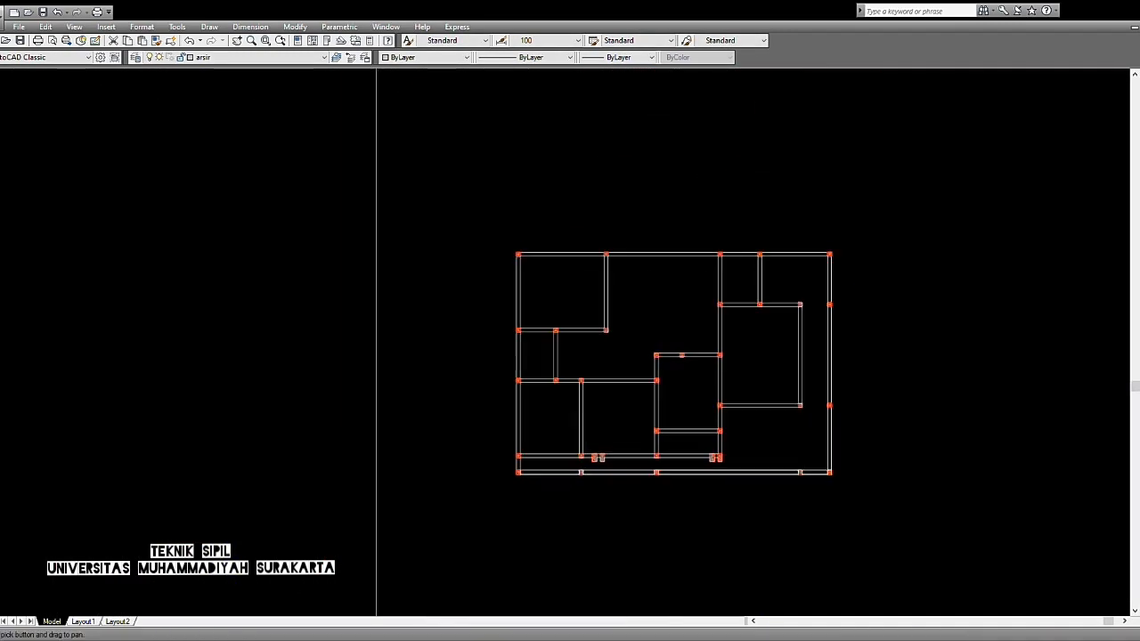
scroll(718, 382, up, 5)
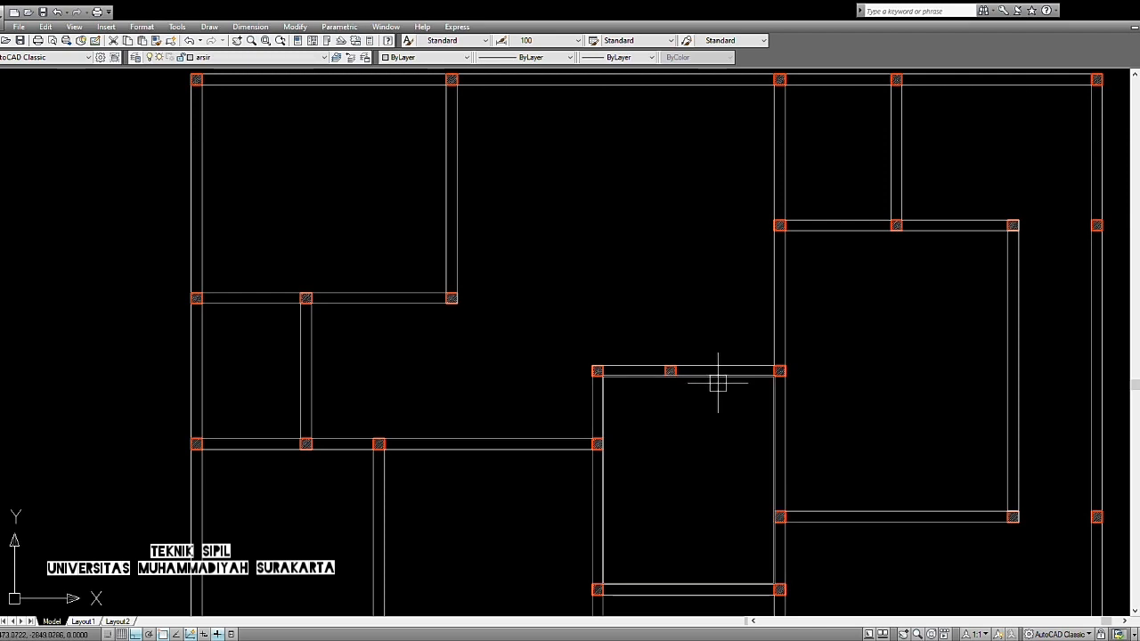
text(l)
key(Return)
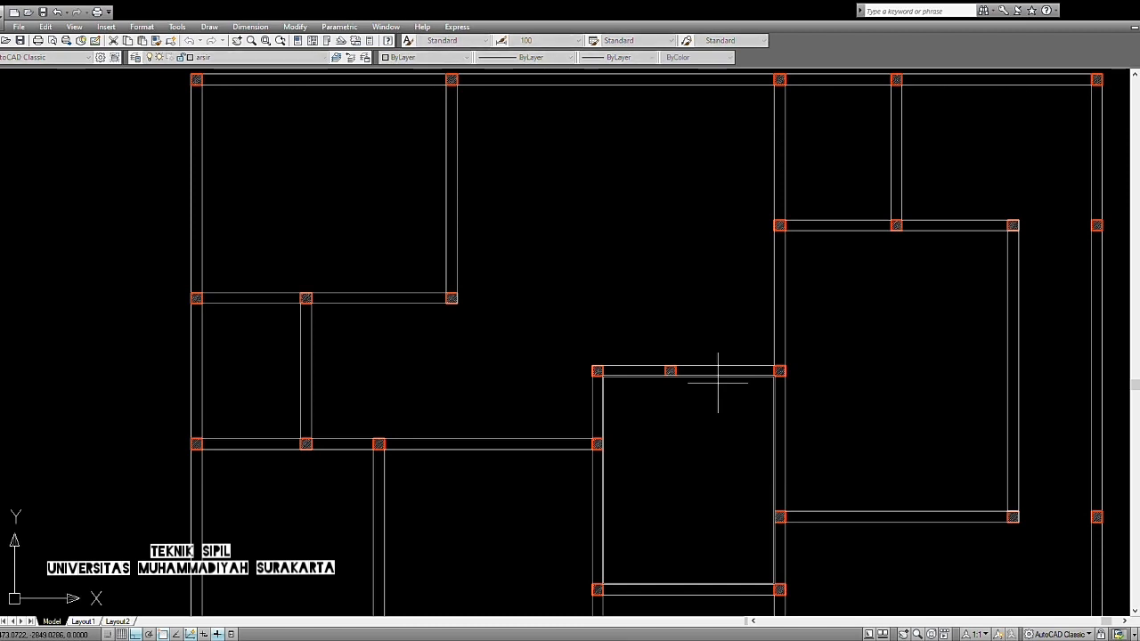
click(446, 210)
click(410, 214)
click(458, 218)
click(570, 216)
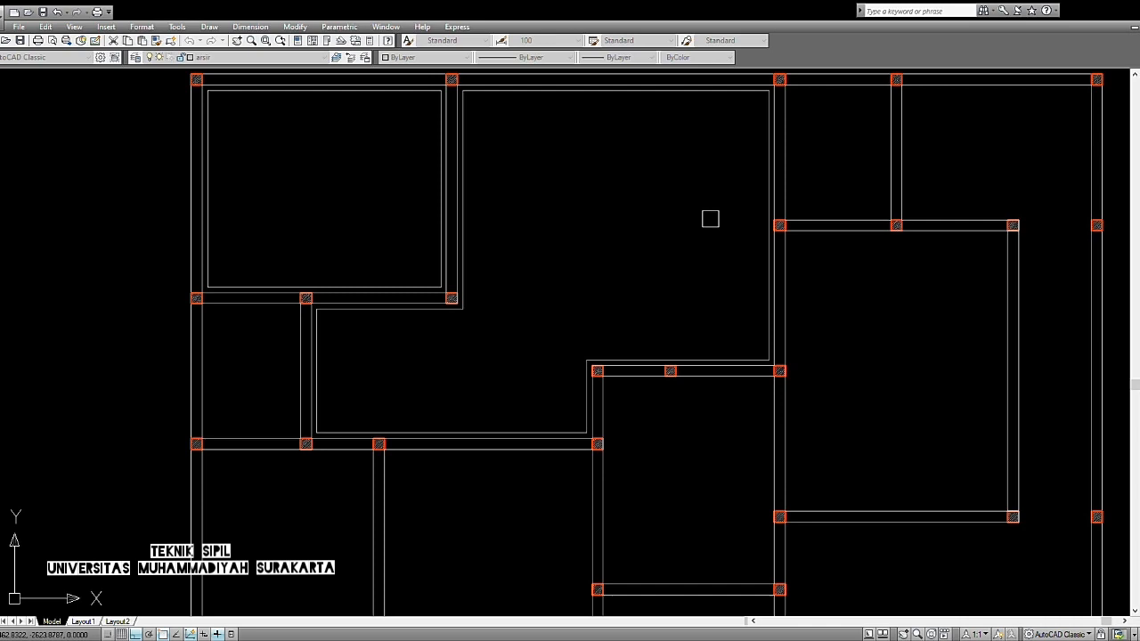
Step: Offset the outlines of the small upper-right room and the adjoining L-shaped outer area inward by the same distance
middle_drag(790, 170, 766, 265)
click(801, 185)
click(822, 216)
click(919, 180)
click(930, 234)
Step: Offset the outlines of the large right-hand room, the central room and the lower-middle room inward by the same distance
middle_drag(1047, 451, 999, 265)
click(928, 277)
click(860, 303)
click(659, 291)
click(649, 351)
click(463, 365)
click(455, 436)
Step: Offset the outlines of the narrow room below the central room, the lower-left room and the small left room inward
middle_drag(499, 425, 674, 261)
click(808, 345)
click(794, 372)
middle_drag(535, 260, 686, 428)
click(524, 369)
click(522, 395)
click(510, 218)
click(515, 264)
Step: Examine the offset foundation-top outlines around all rooms of the plan and return to the foundation in the cross-section
middle_drag(565, 231, 442, 440)
scroll(815, 331, down, 2)
middle_drag(838, 346, 660, 191)
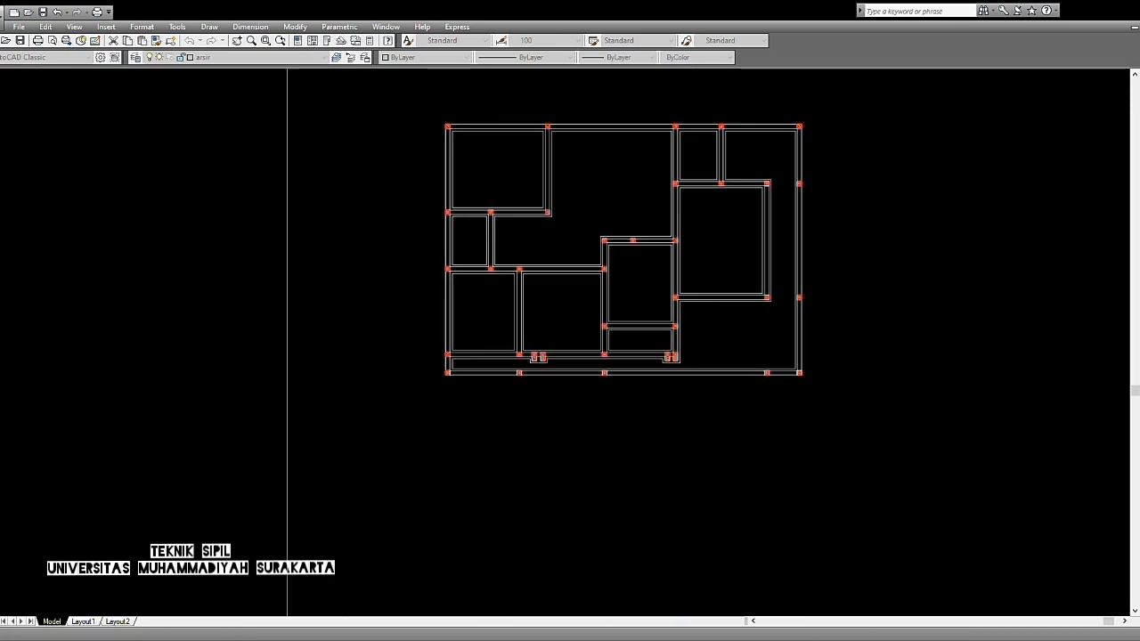
scroll(663, 234, up, 3)
middle_drag(779, 222, 743, 353)
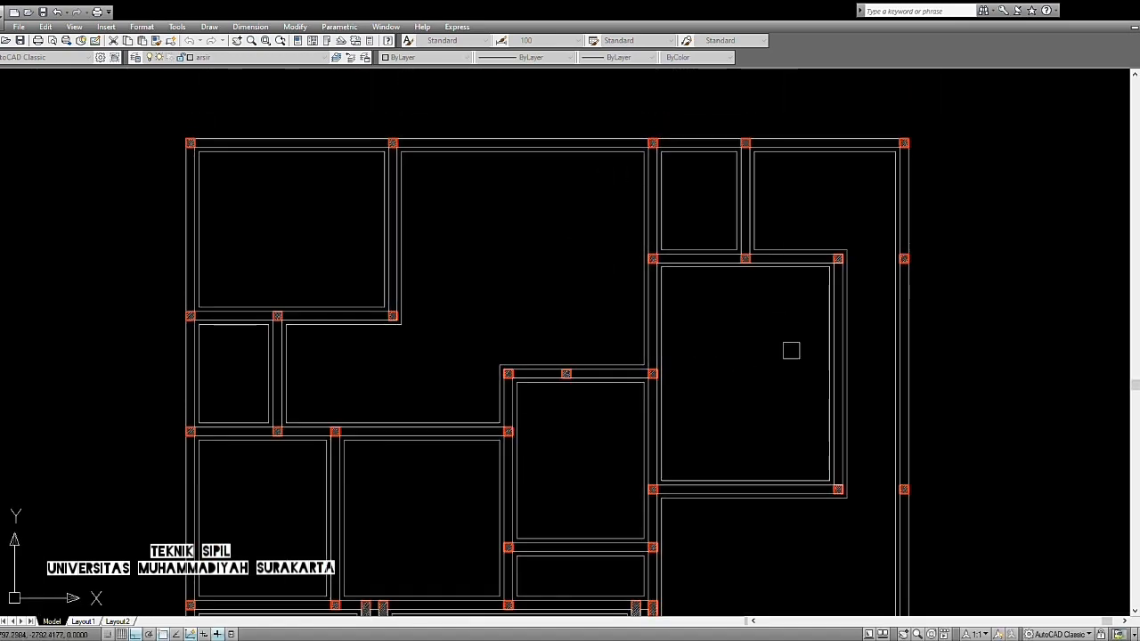
scroll(591, 407, down, 4)
scroll(598, 485, up, 3)
middle_drag(614, 489, 697, 461)
scroll(633, 156, up, 4)
scroll(695, 205, down, 7)
scroll(669, 282, up, 4)
scroll(633, 280, down, 2)
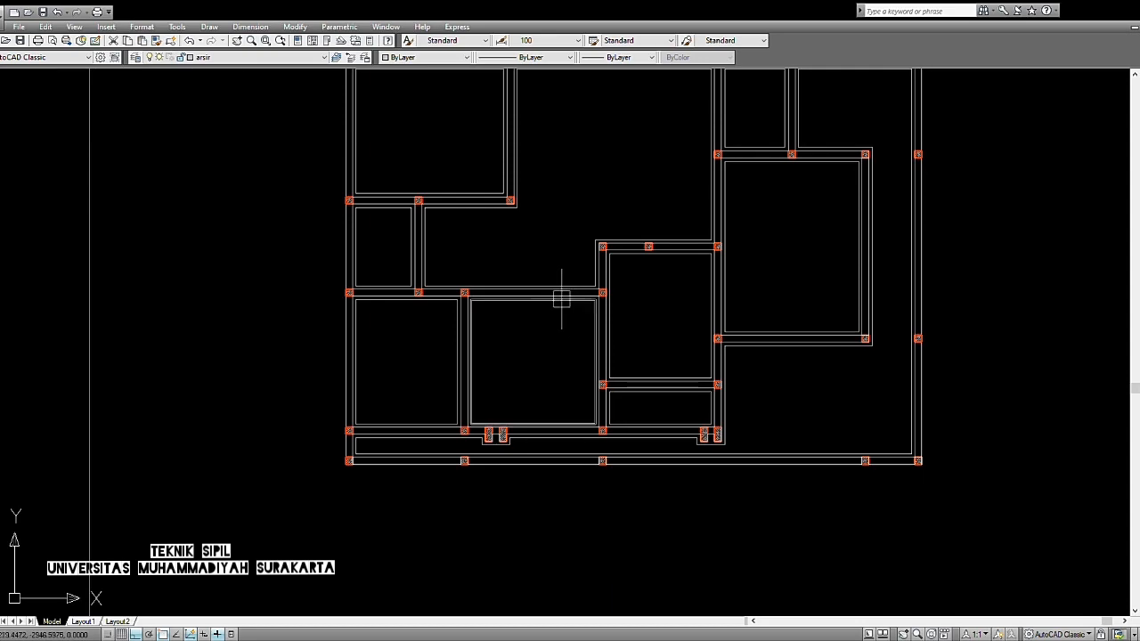
scroll(558, 294, down, 5)
scroll(553, 422, up, 10)
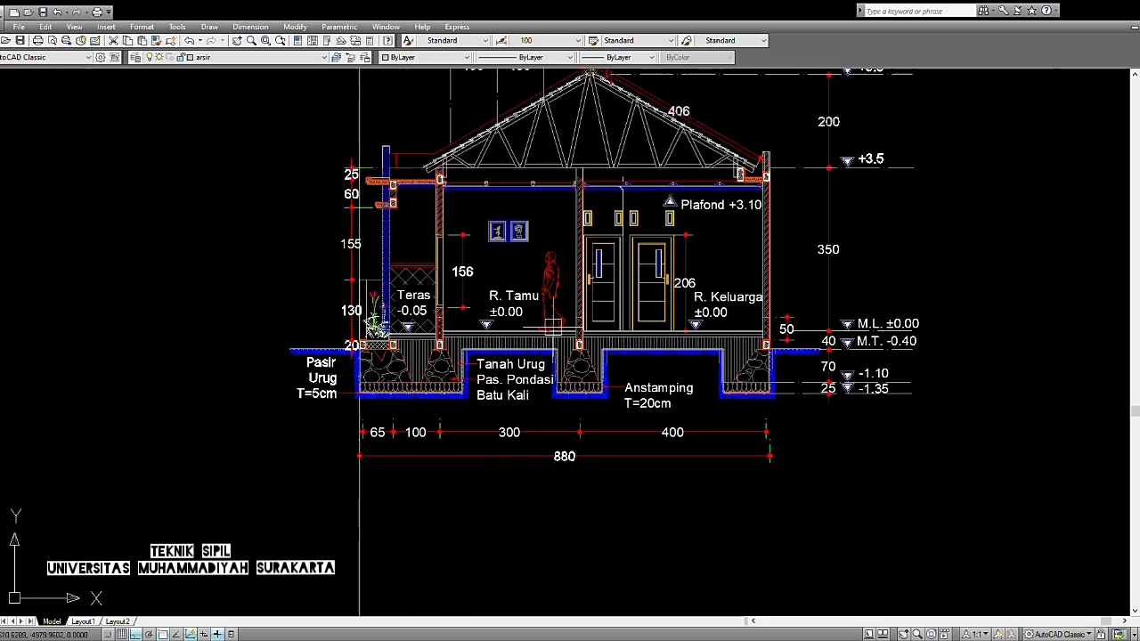
Step: Measure the horizontal distance between the foundation's upper and lower corners with a temporary dimension, and delete the dimension
text(l)
key(Return)
click(595, 321)
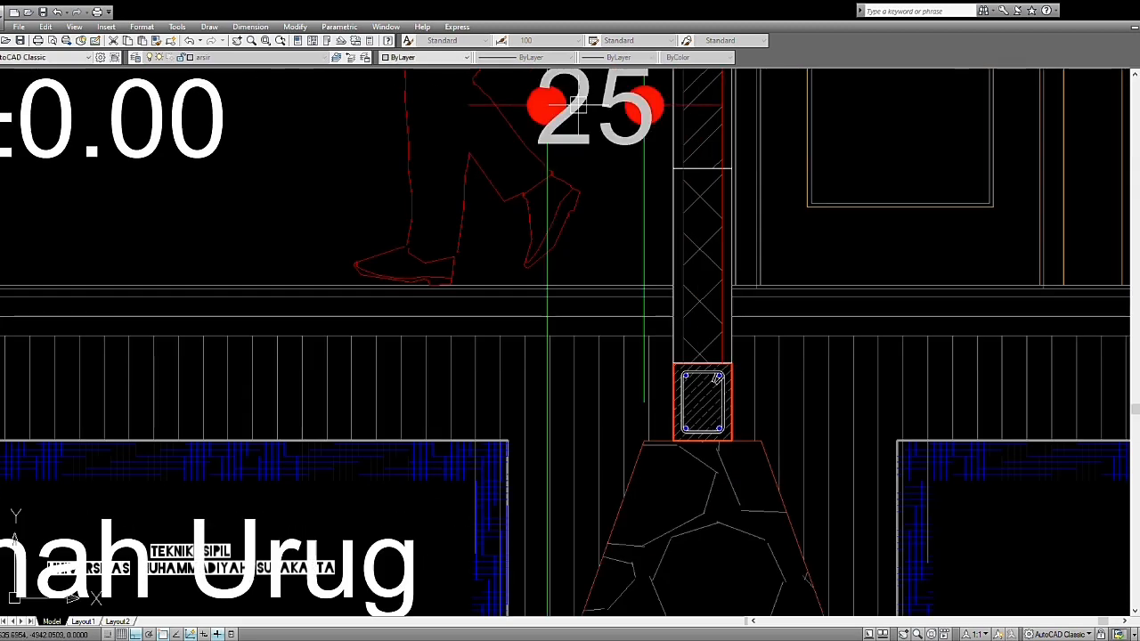
click(611, 242)
scroll(611, 243, down, 1)
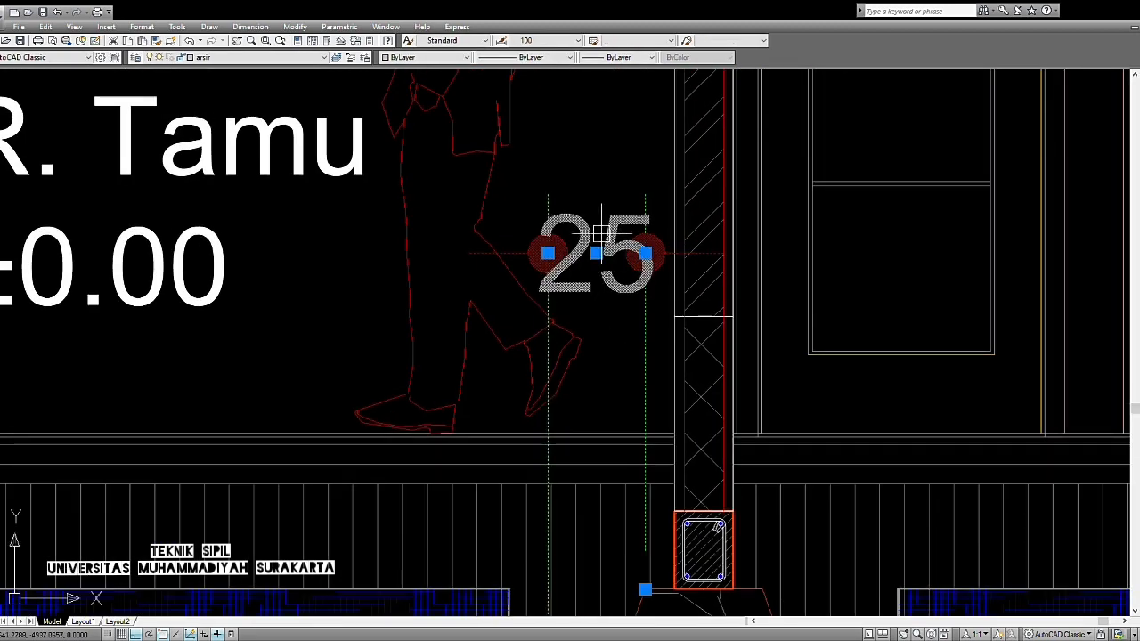
key(Delete)
Step: Examine the river-stone foundation under the wall between R. Tamu and R. Keluarga, from the sloof beam down to the anstamping
scroll(600, 234, down, 3)
scroll(611, 347, up, 4)
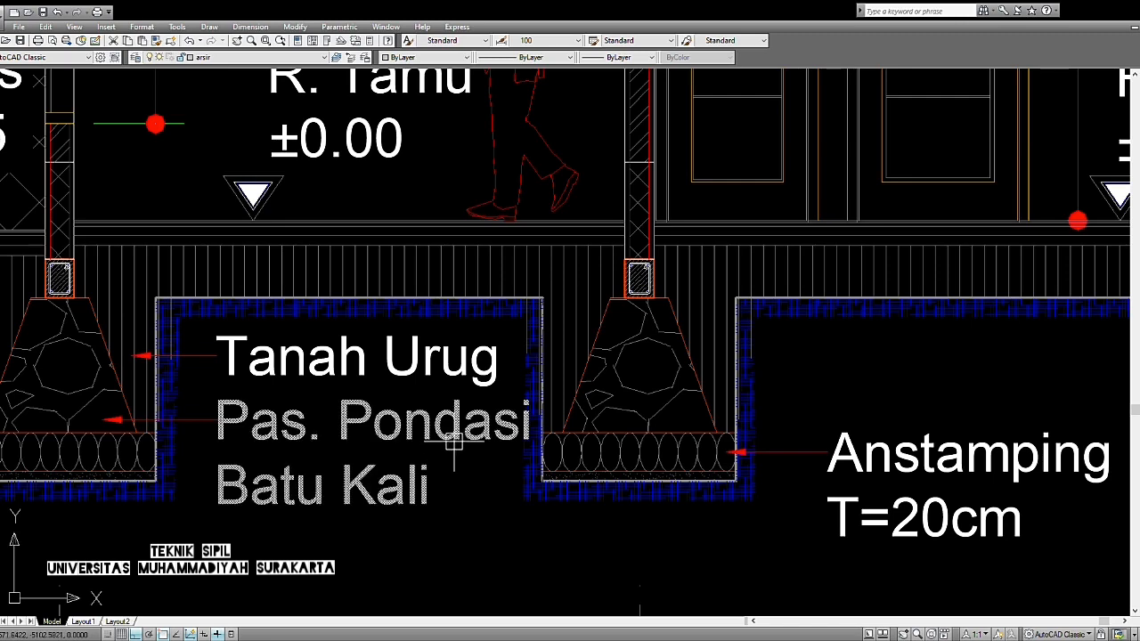
scroll(536, 369, up, 3)
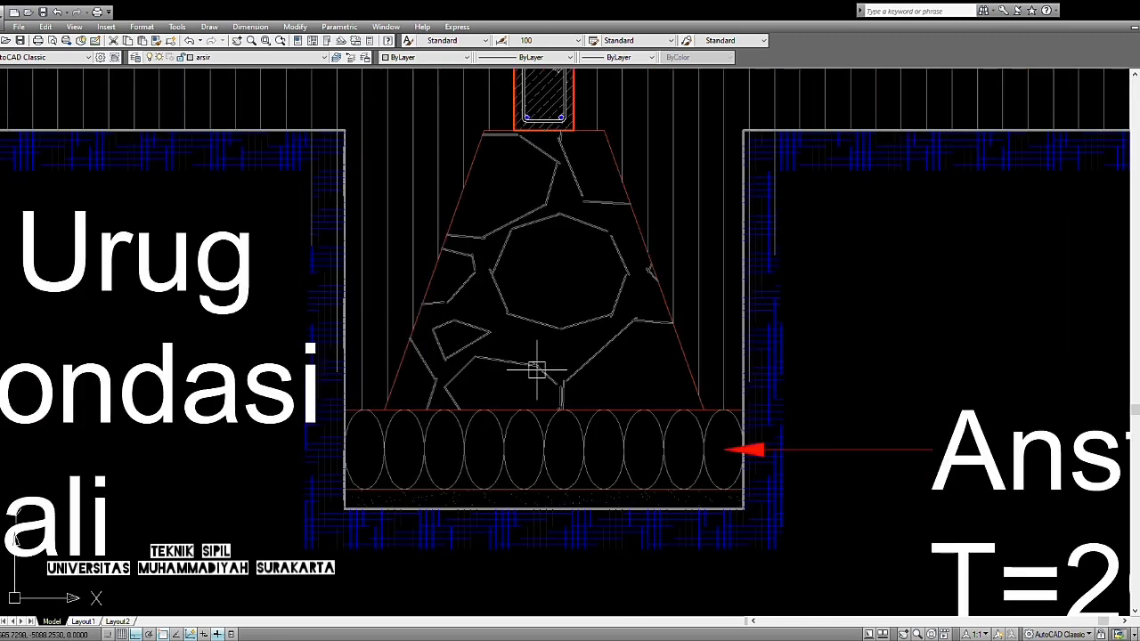
middle_drag(548, 369, 562, 379)
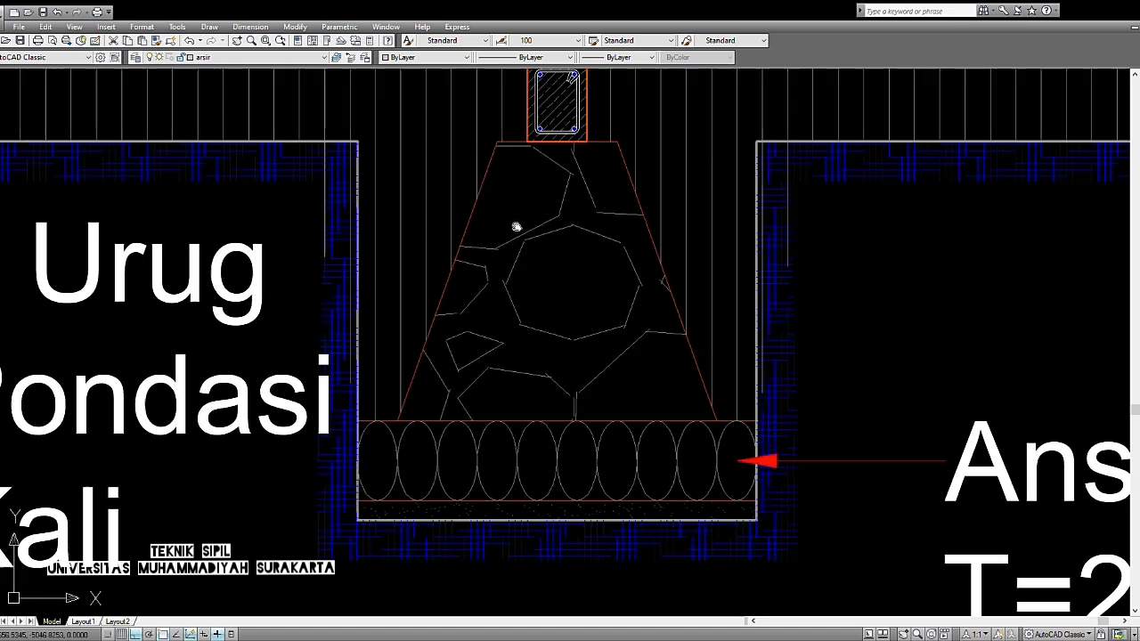
middle_drag(517, 223, 509, 281)
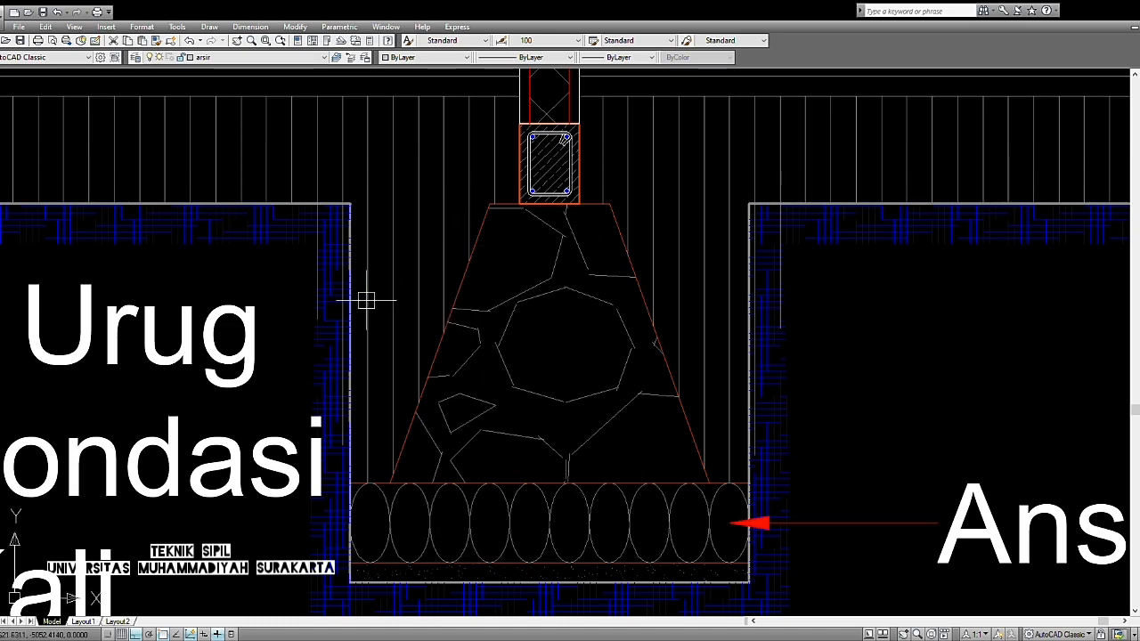
middle_drag(491, 243, 503, 407)
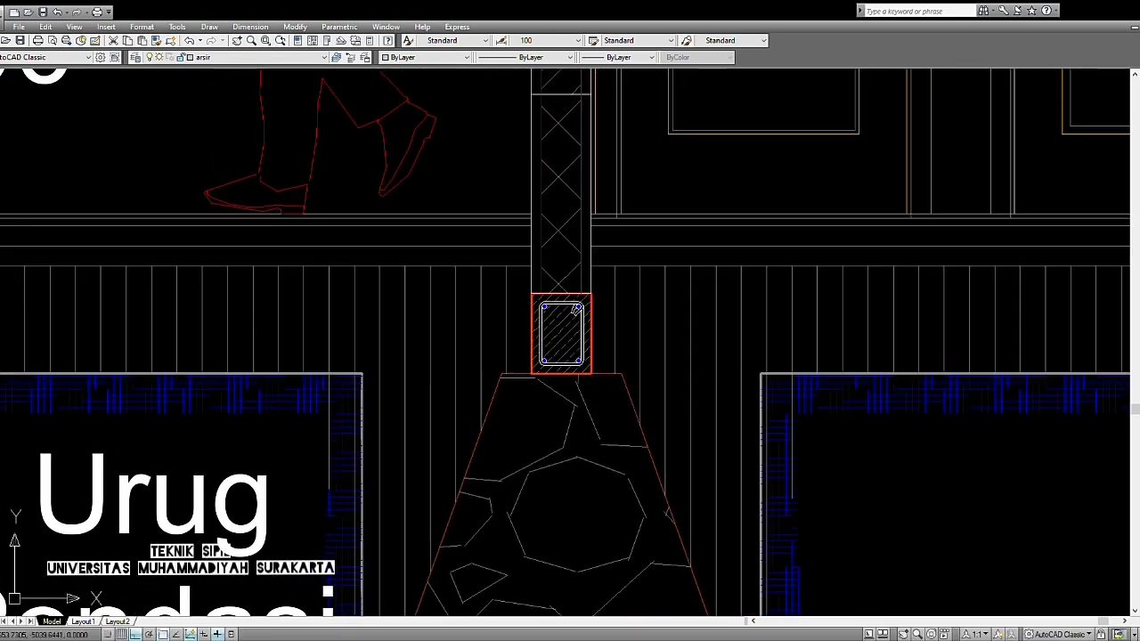
scroll(502, 407, up, 3)
scroll(552, 276, up, 2)
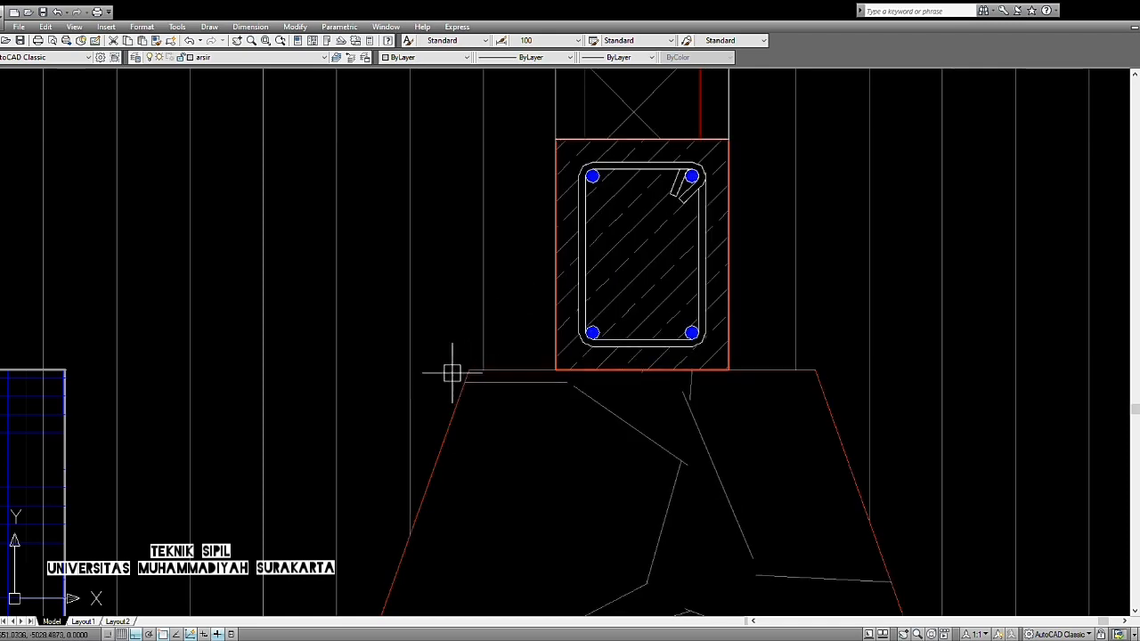
scroll(454, 373, down, 2)
middle_drag(471, 381, 613, 84)
scroll(527, 290, down, 2)
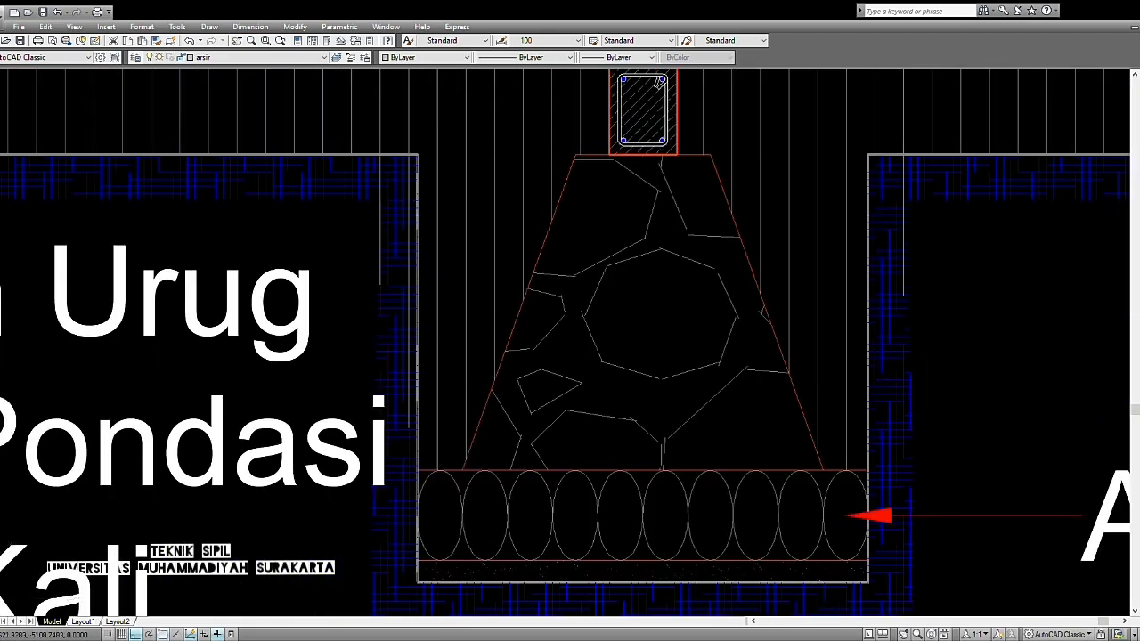
Step: Examine the foundation's lower corner on the anstamping layer and compare its base width with the top edge
scroll(437, 517, up, 3)
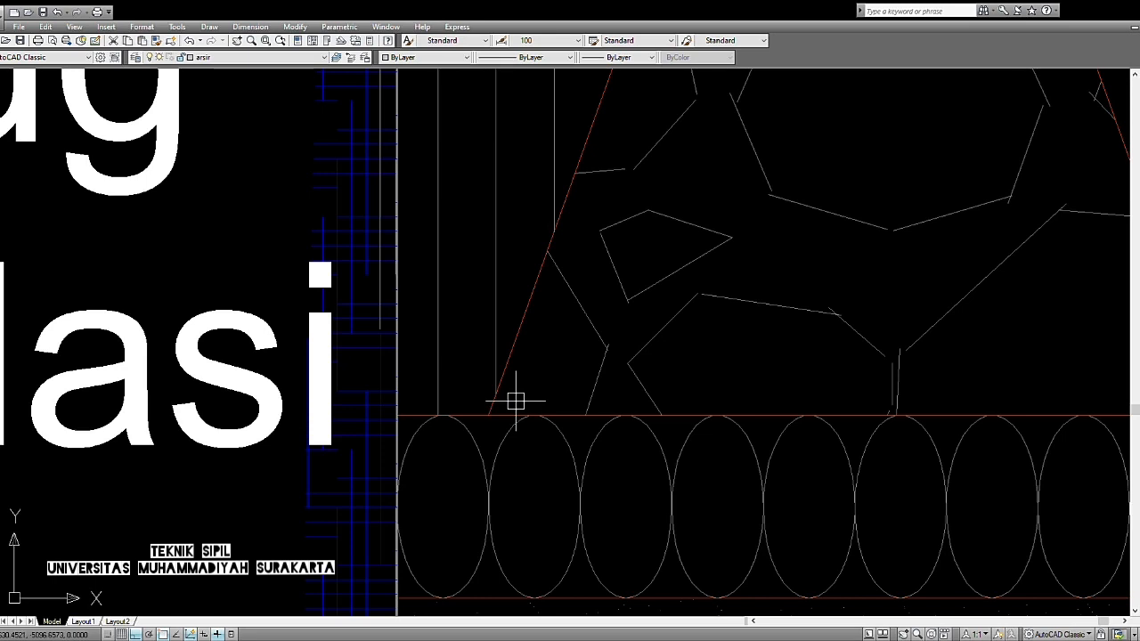
scroll(481, 408, up, 4)
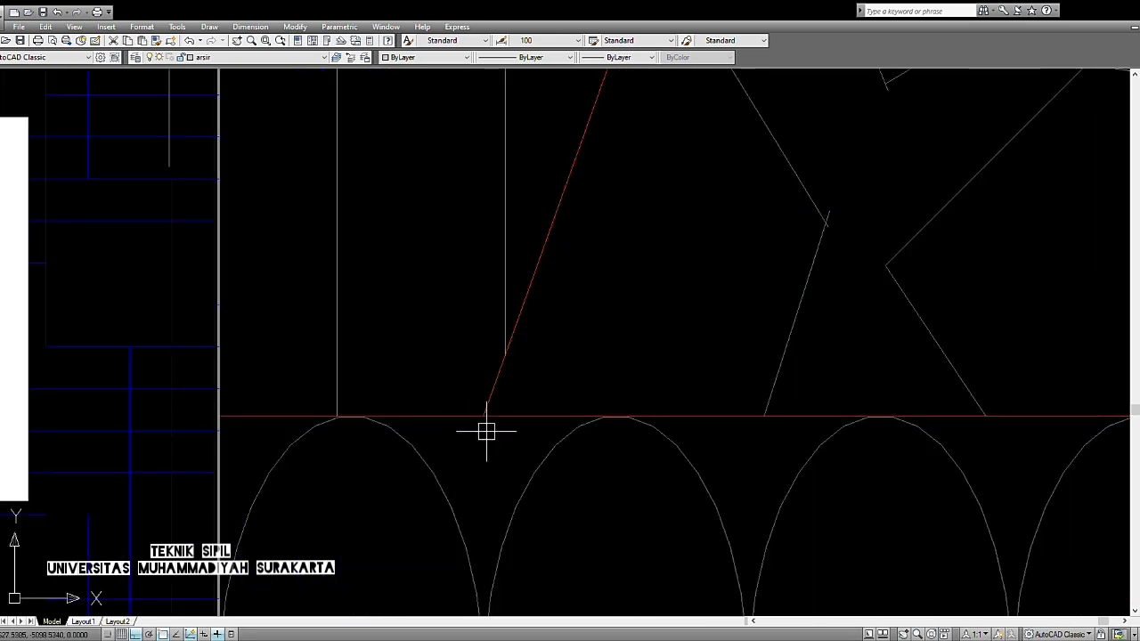
scroll(487, 418, down, 4)
mouse_move(416, 448)
middle_down()
mouse_move(494, 491)
mouse_move(506, 483)
middle_up()
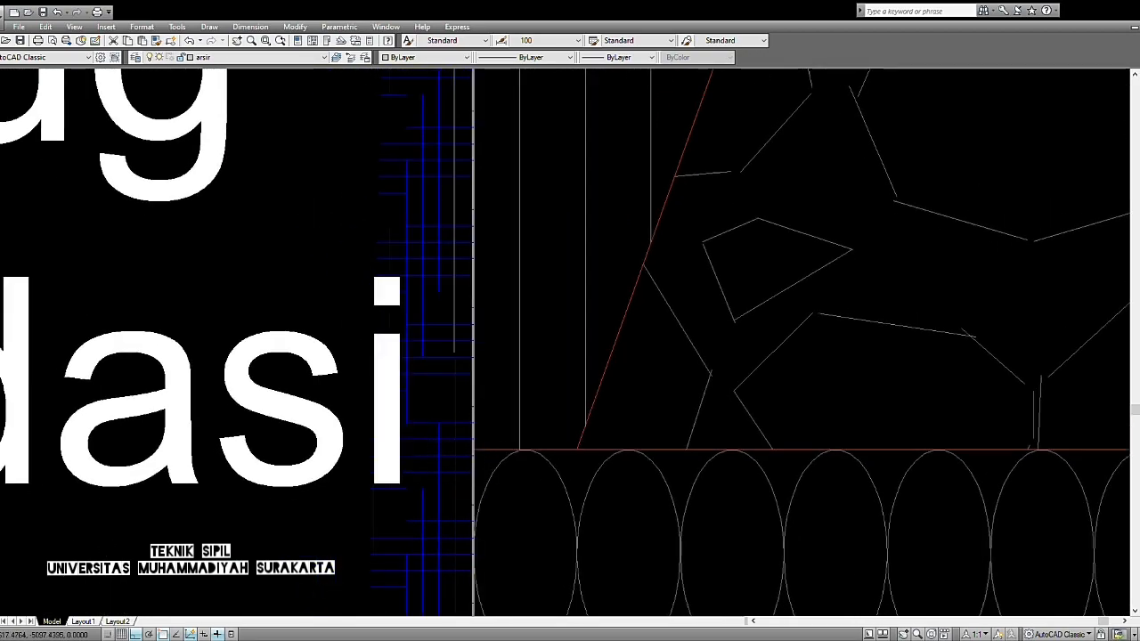
scroll(458, 440, up, 2)
scroll(453, 450, down, 8)
scroll(499, 406, down, 1)
scroll(448, 374, up, 4)
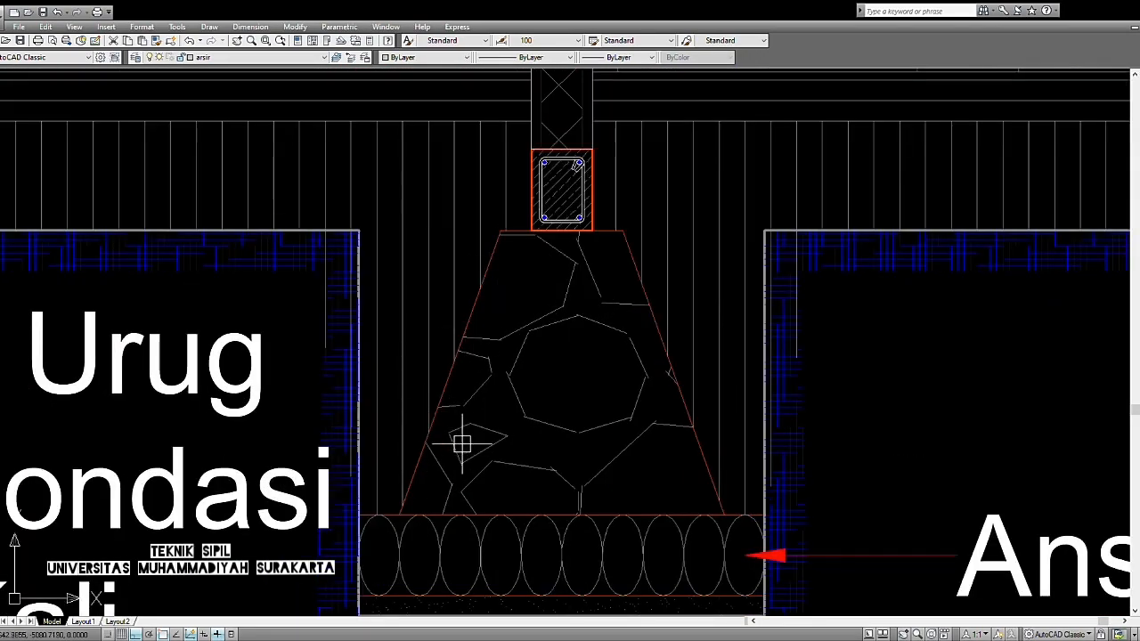
scroll(514, 318, down, 2)
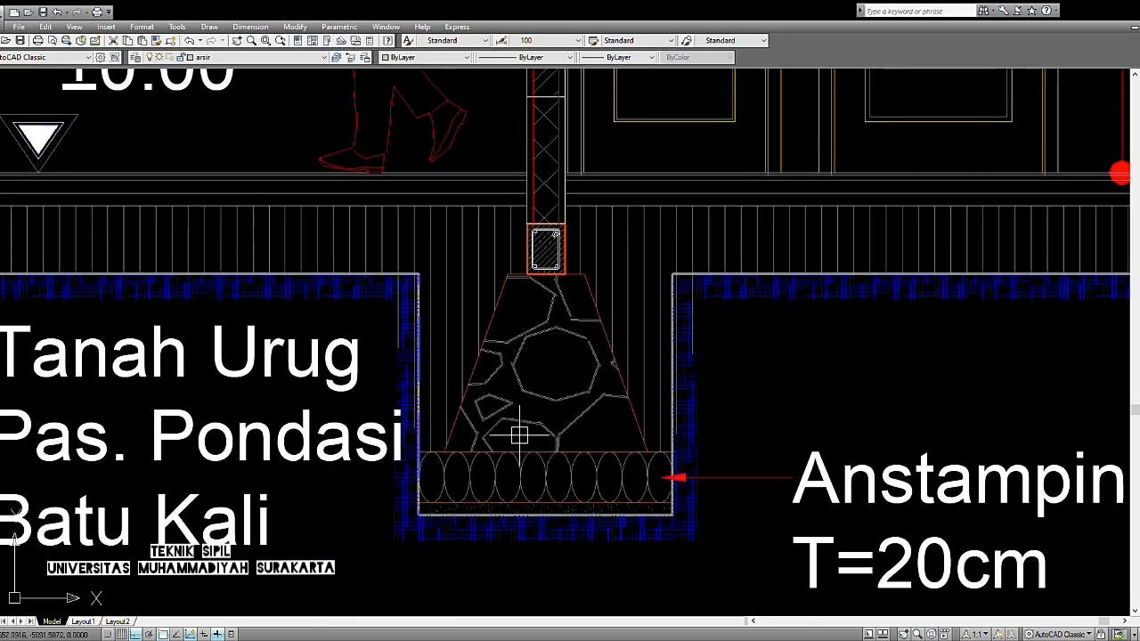
scroll(486, 338, up, 2)
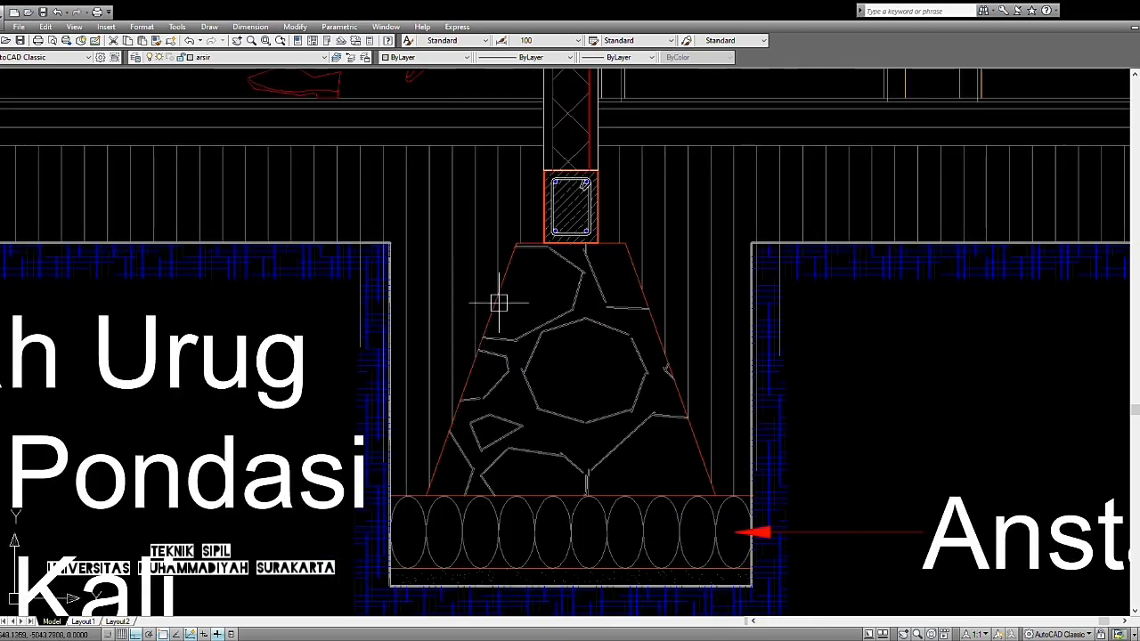
scroll(532, 231, up, 5)
scroll(563, 234, down, 5)
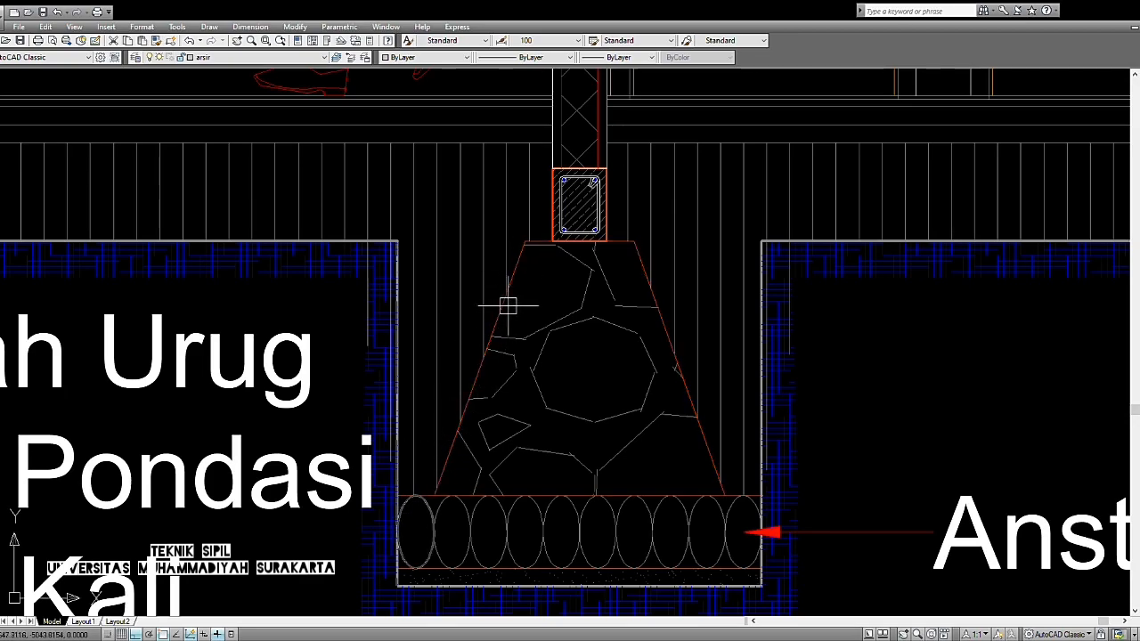
scroll(476, 361, down, 3)
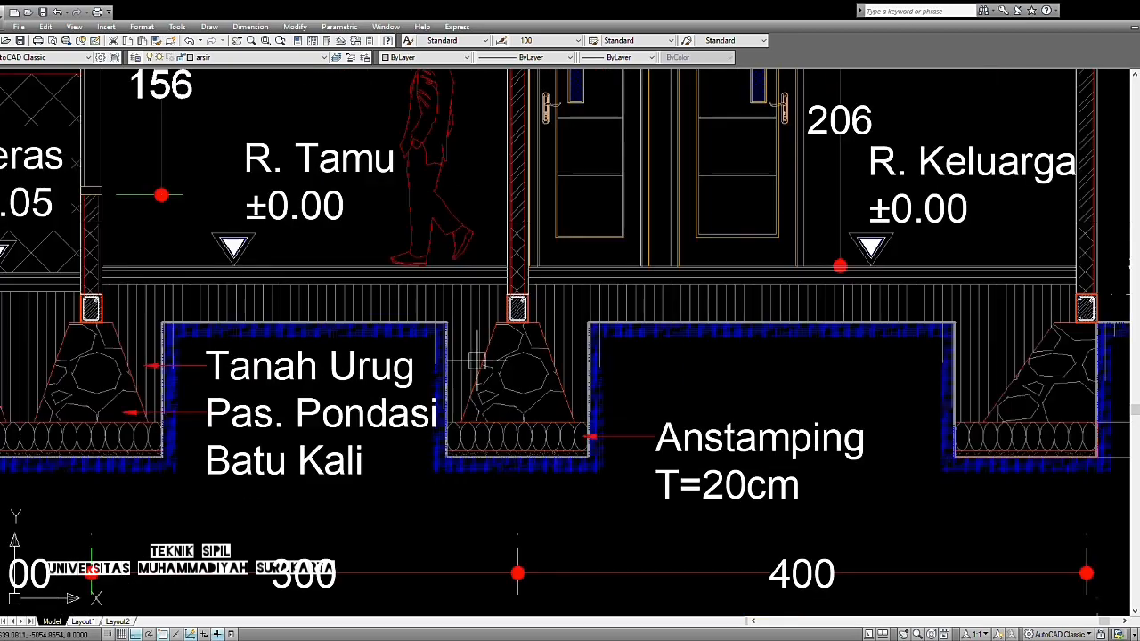
Step: Offset the family room's foundation-top outline 25 cm inward on the plan to mark the foundation's base edge
scroll(483, 343, down, 4)
middle_drag(523, 432, 472, 615)
scroll(499, 534, down, 2)
scroll(642, 265, down, 2)
middle_drag(642, 265, 527, 623)
scroll(591, 212, up, 3)
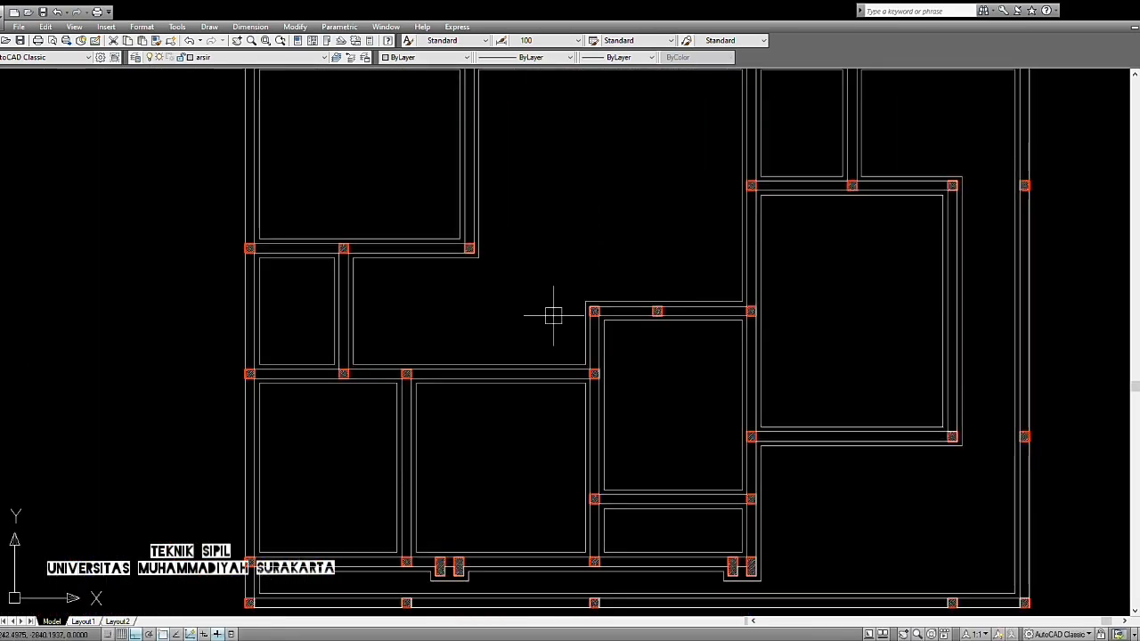
scroll(565, 331, up, 5)
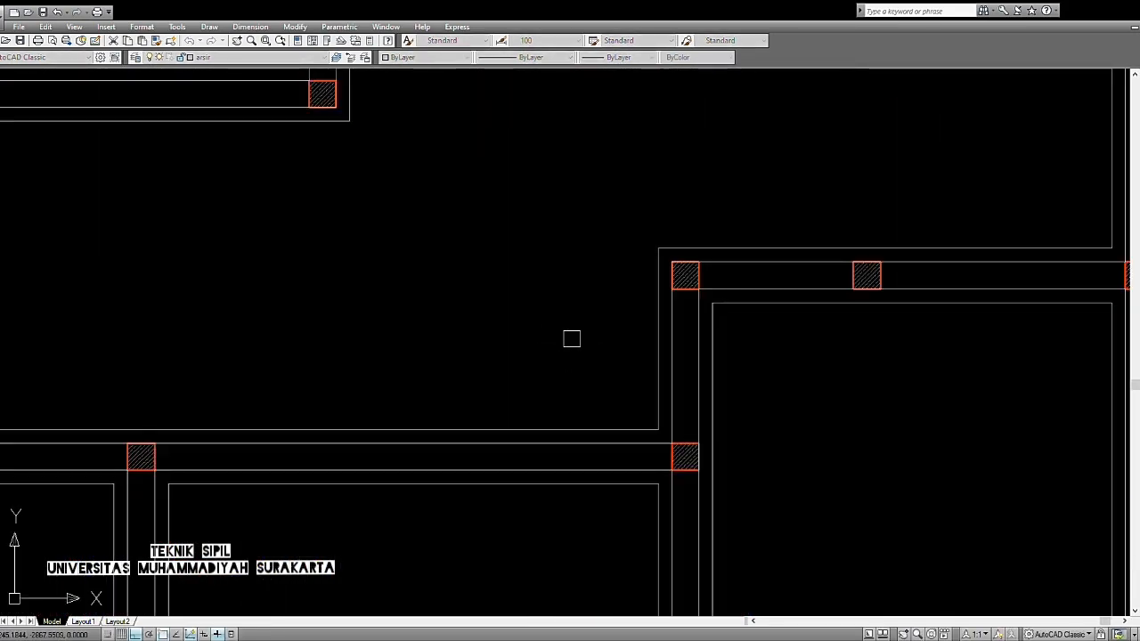
scroll(575, 198, down, 5)
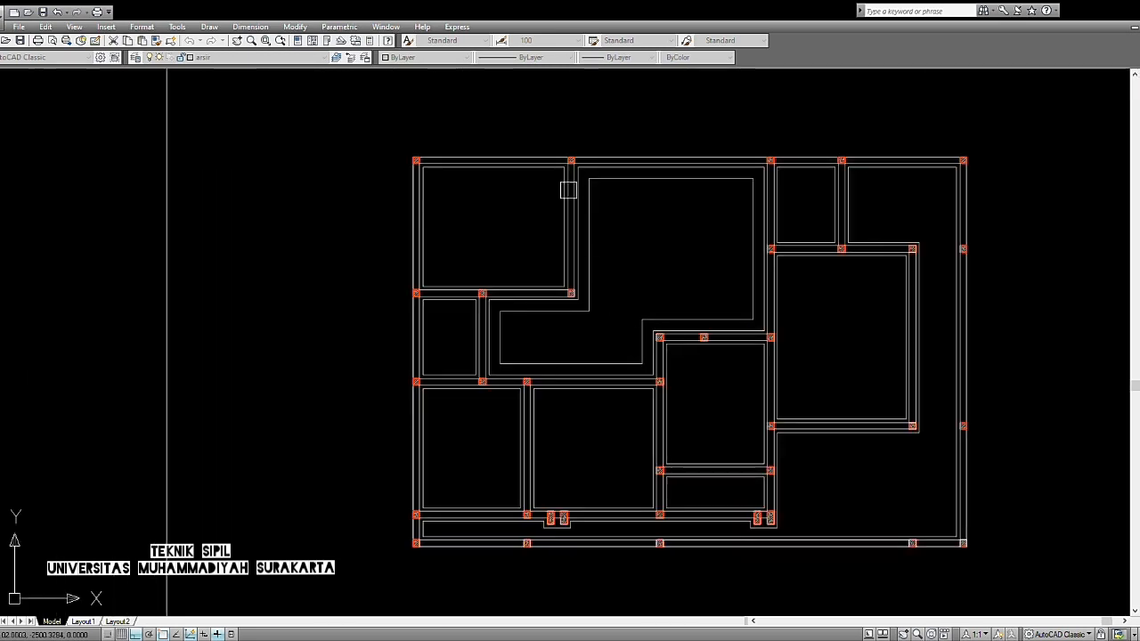
Step: Offset the foundation-top outlines of the upper-left room, small upper-right room, large right room and L-shaped outer strip 25 cm inward
scroll(567, 169, up, 3)
scroll(651, 175, down, 2)
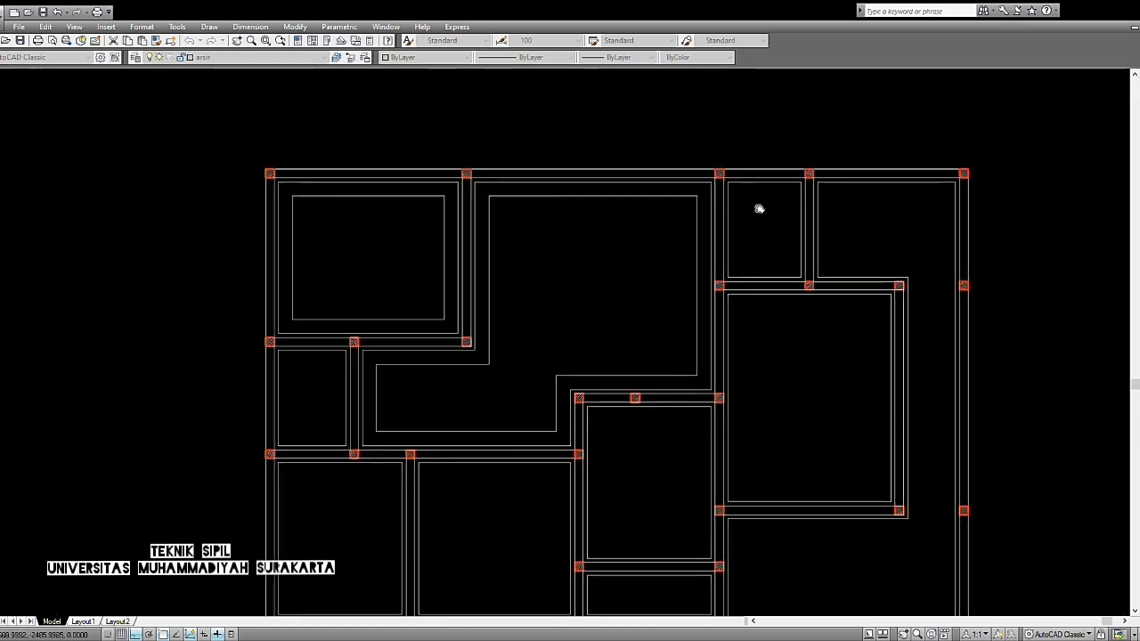
scroll(697, 181, up, 3)
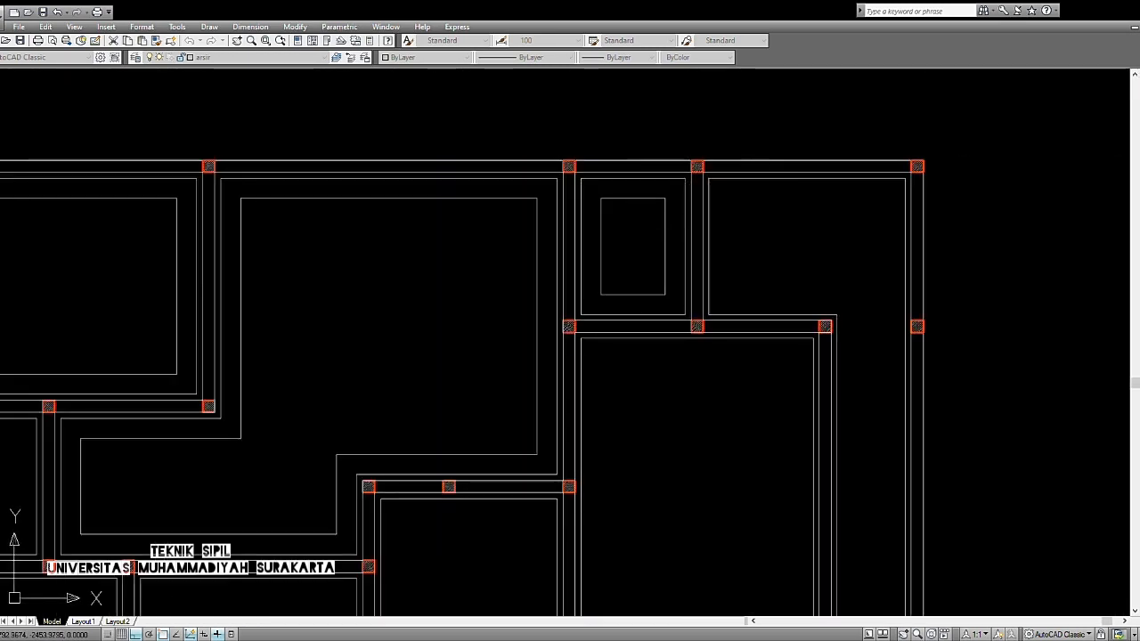
scroll(744, 343, up, 2)
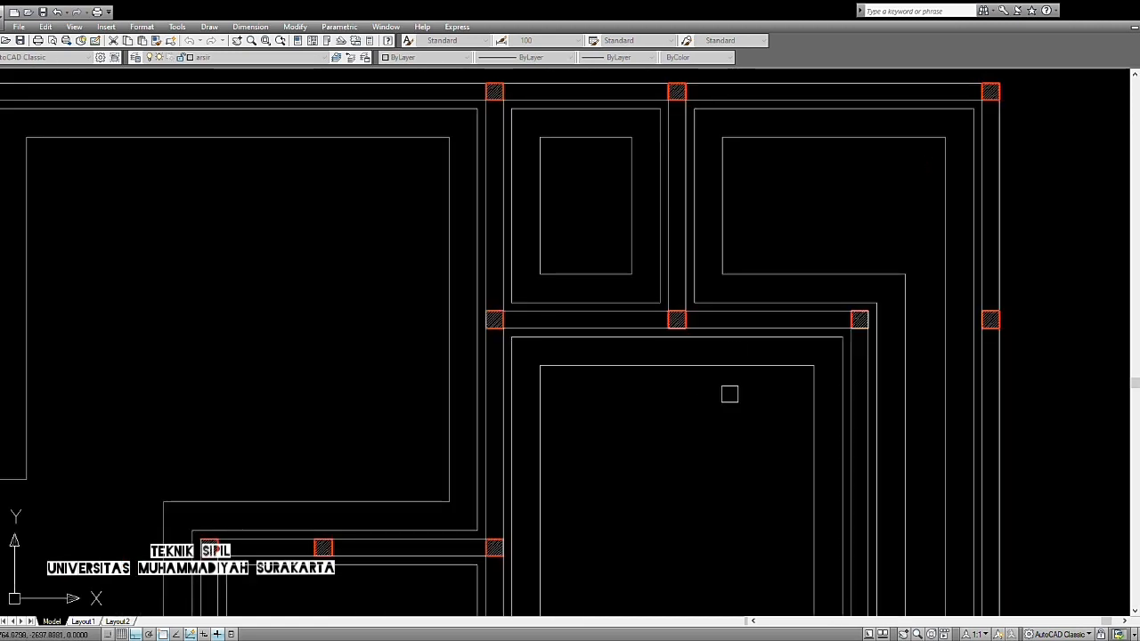
Step: Offset the foundation-top outlines of the lower-middle room, the narrow room below it and both lower-left rooms 25 cm inward
scroll(728, 392, down, 4)
middle_drag(687, 473, 746, 308)
scroll(769, 255, up, 3)
middle_drag(768, 247, 770, 343)
click(695, 328)
click(672, 321)
click(652, 399)
click(615, 423)
click(471, 420)
click(426, 412)
click(196, 399)
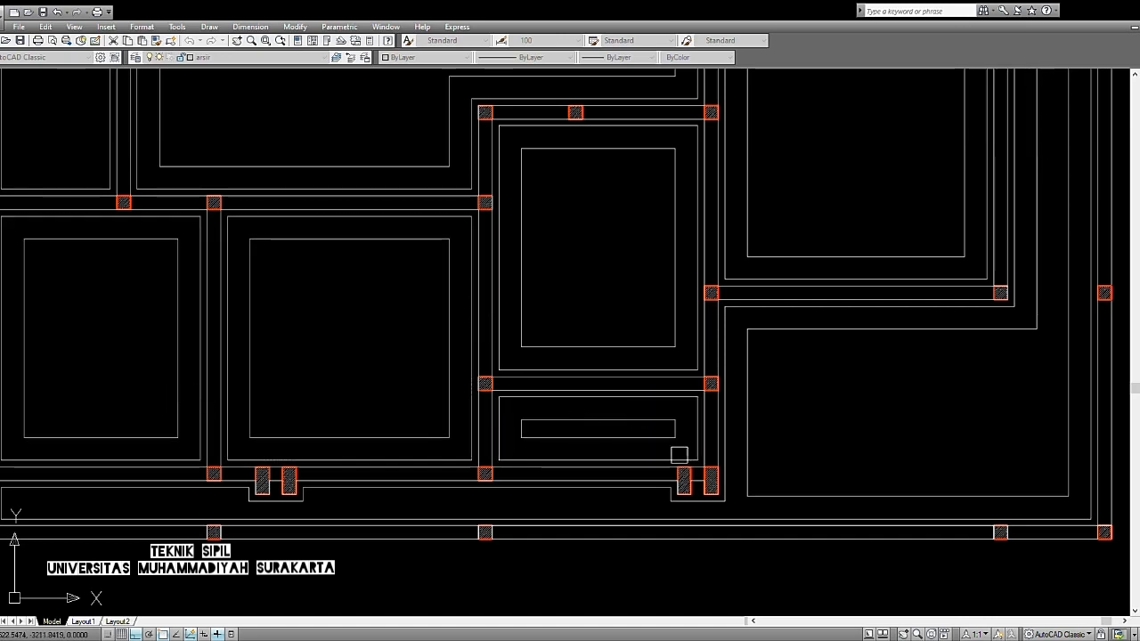
Step: Examine the narrow strip between the front wall and the plan's outer front edge for space for a base outline
mouse_move(664, 496)
middle_down()
mouse_move(860, 383)
mouse_move(718, 511)
middle_up()
middle_drag(358, 515, 437, 440)
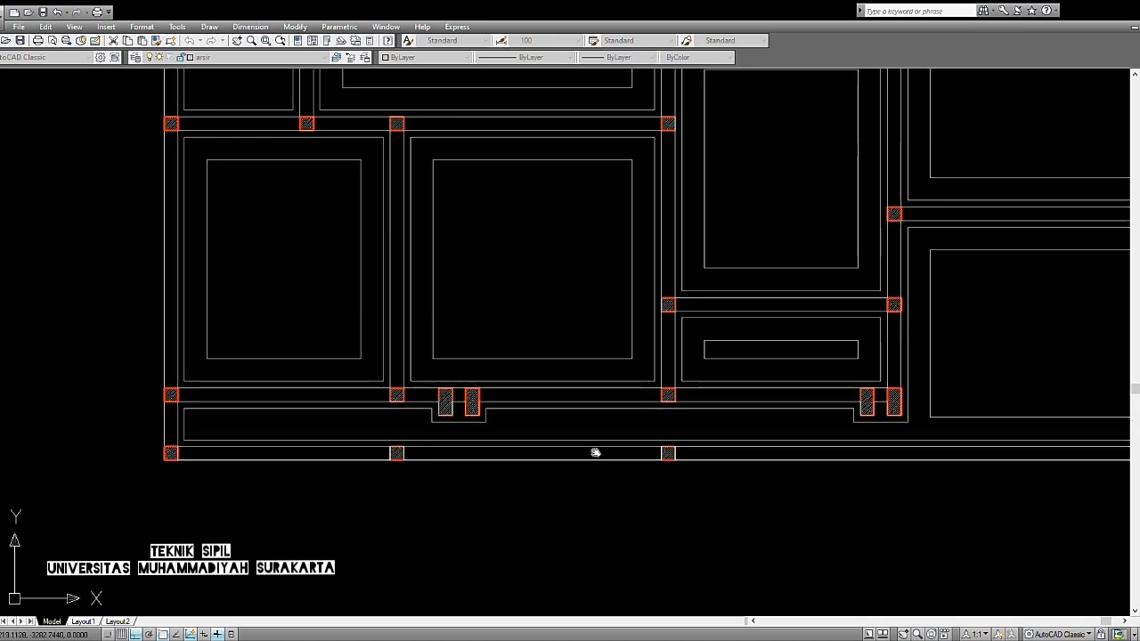
middle_drag(588, 438, 576, 480)
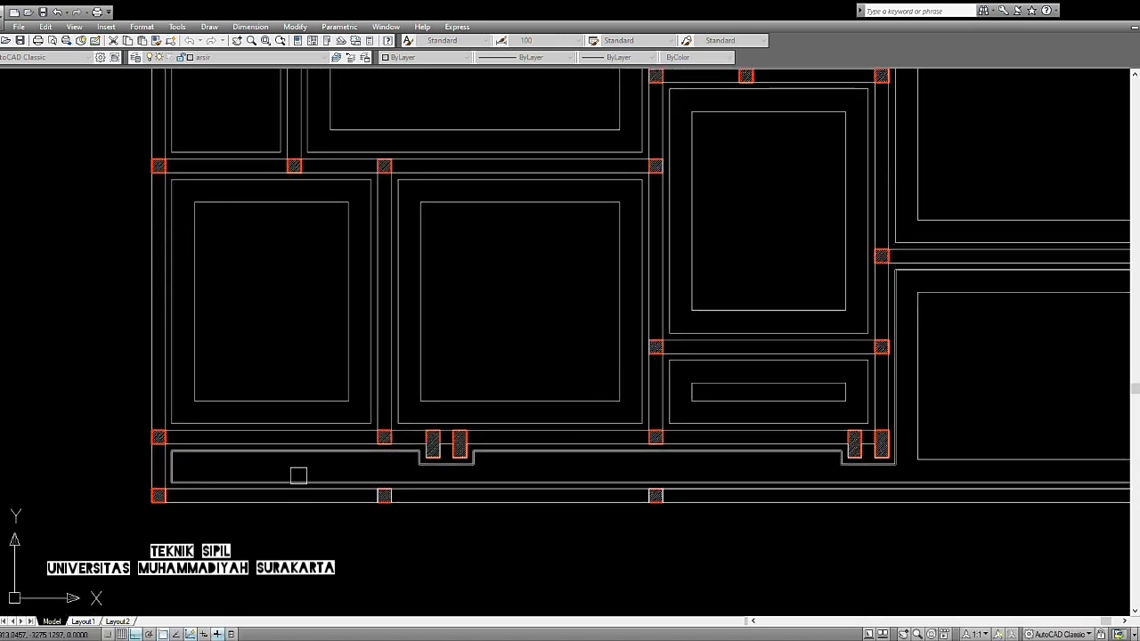
scroll(322, 450, down, 4)
scroll(385, 448, up, 2)
middle_drag(387, 445, 408, 521)
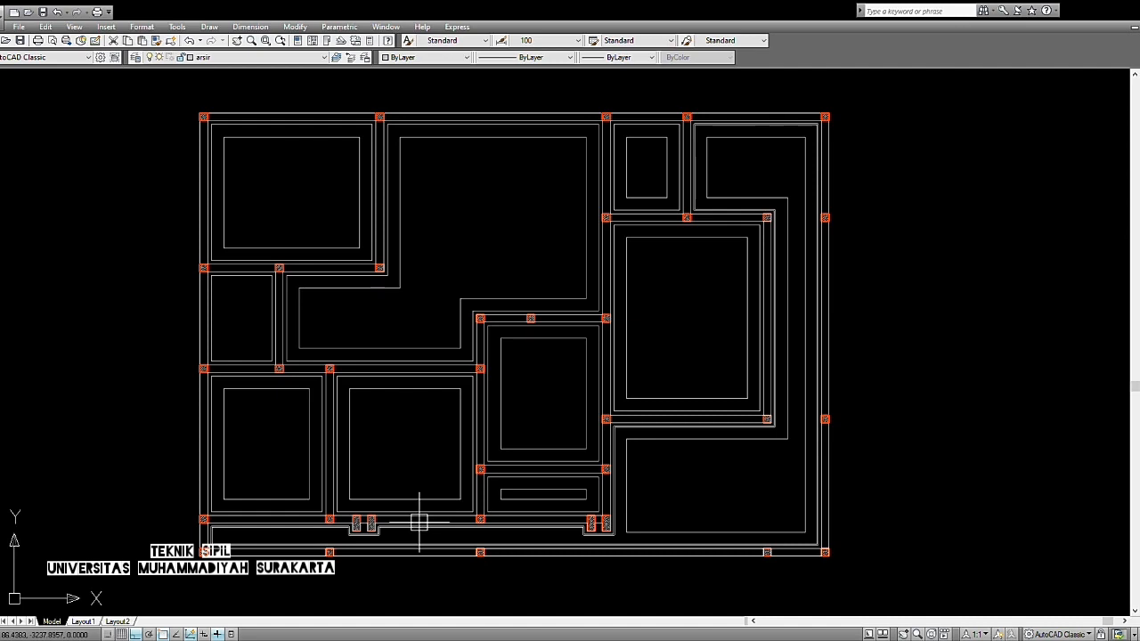
Step: Measure the wall thickness and the foundation's top width across the wall below the family room with temporary dimensions
scroll(528, 325, up, 1)
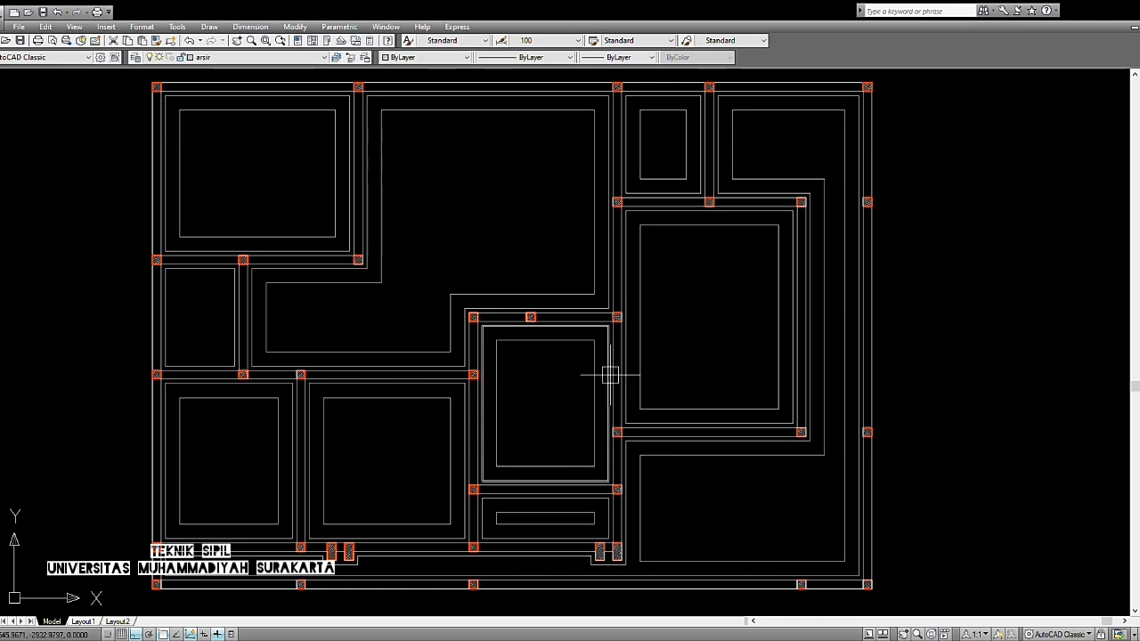
scroll(588, 357, up, 8)
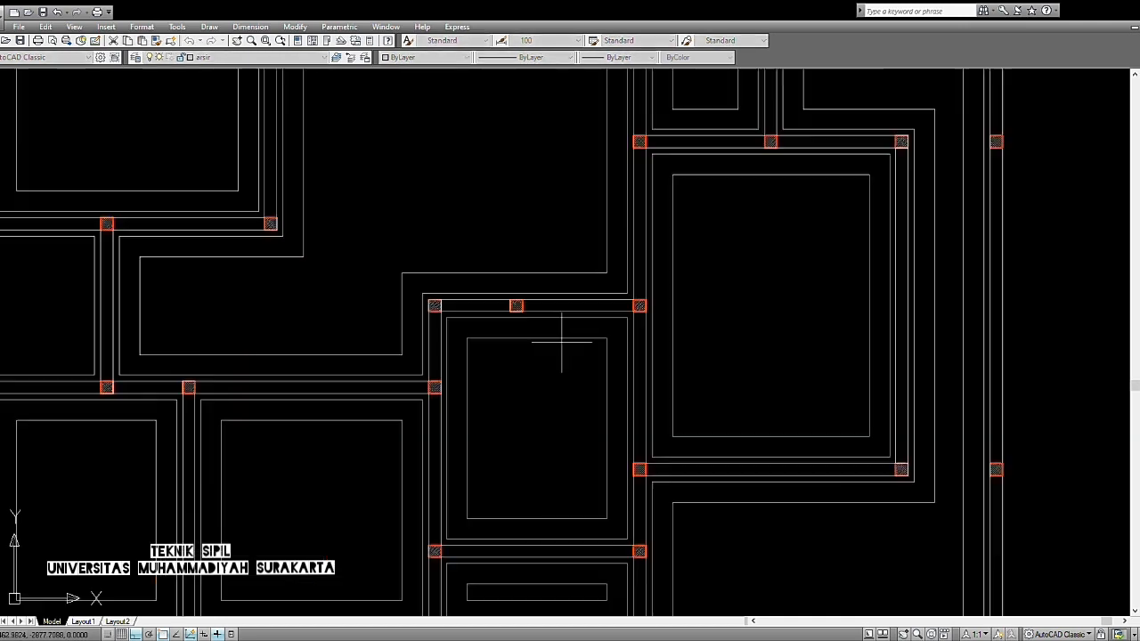
scroll(566, 321, up, 2)
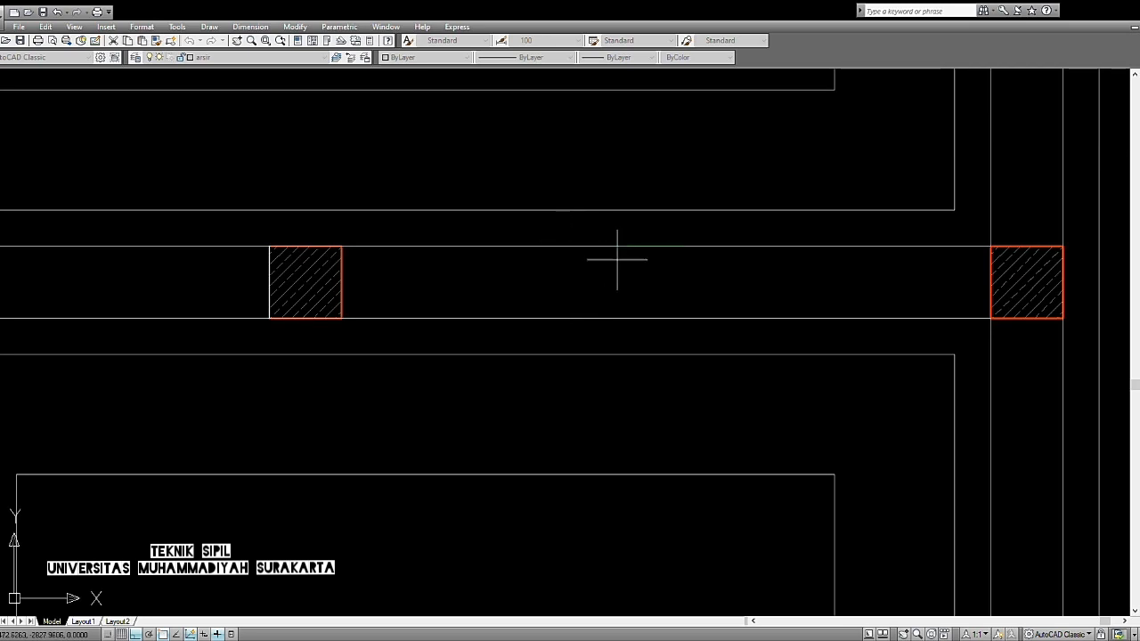
scroll(596, 276, down, 4)
scroll(590, 285, up, 5)
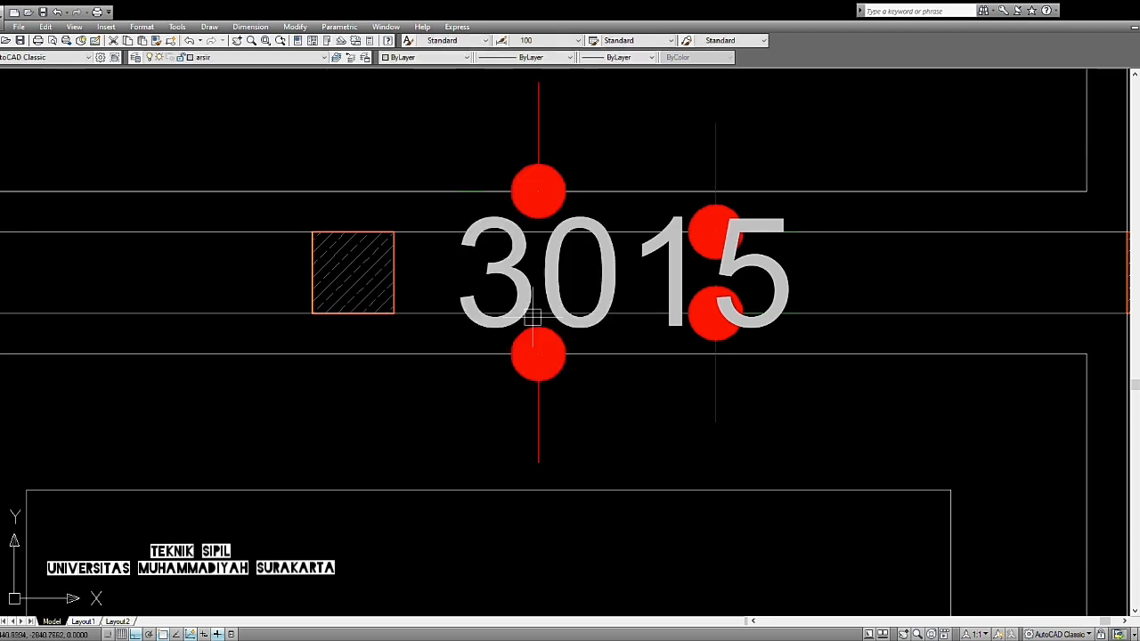
scroll(579, 294, down, 3)
scroll(540, 255, up, 2)
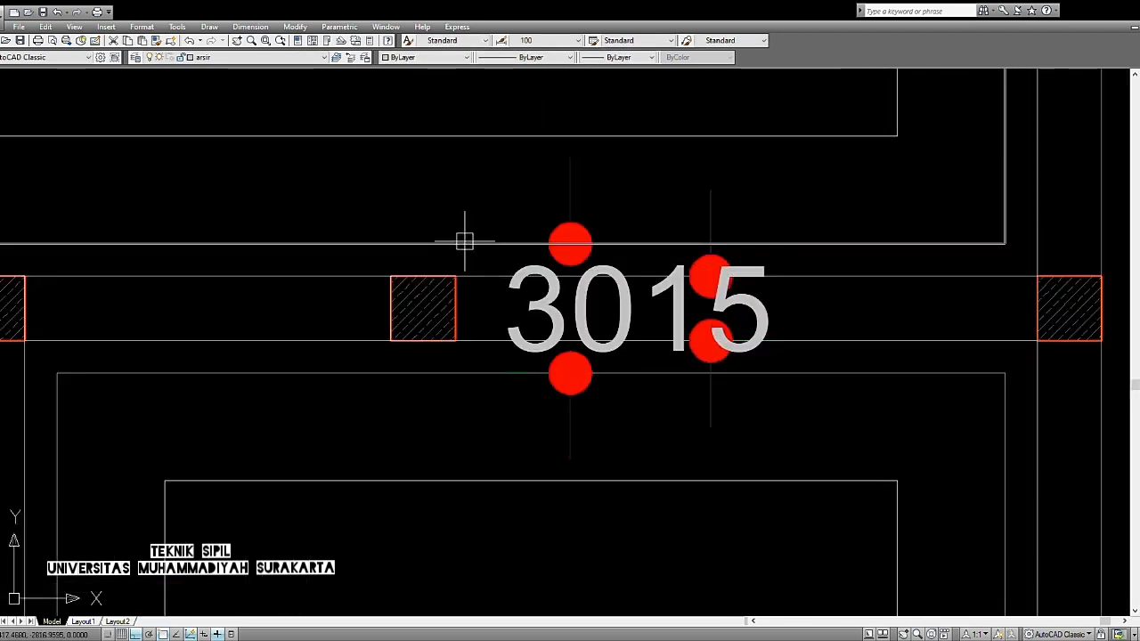
Step: Measure the foundation's base width across the same wall, and delete all three temporary dimensions
scroll(541, 272, up, 1)
middle_drag(540, 273, 649, 261)
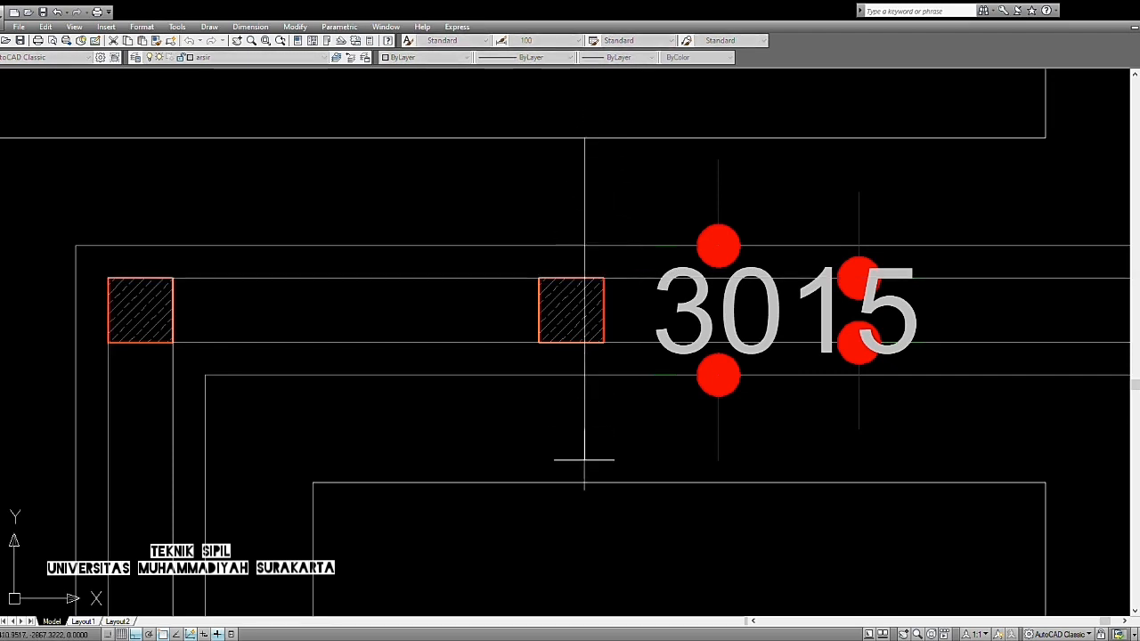
scroll(735, 427, down, 4)
scroll(630, 443, up, 2)
scroll(630, 440, up, 2)
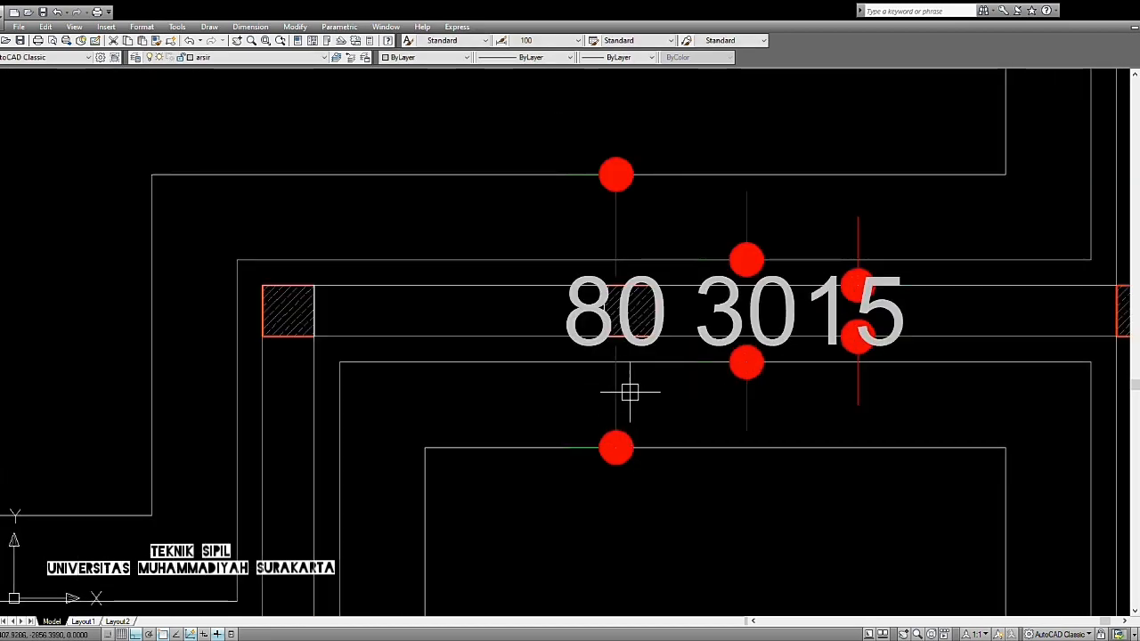
middle_drag(762, 409, 674, 459)
scroll(738, 444, up, 2)
drag(837, 466, 547, 432)
scroll(680, 429, down, 3)
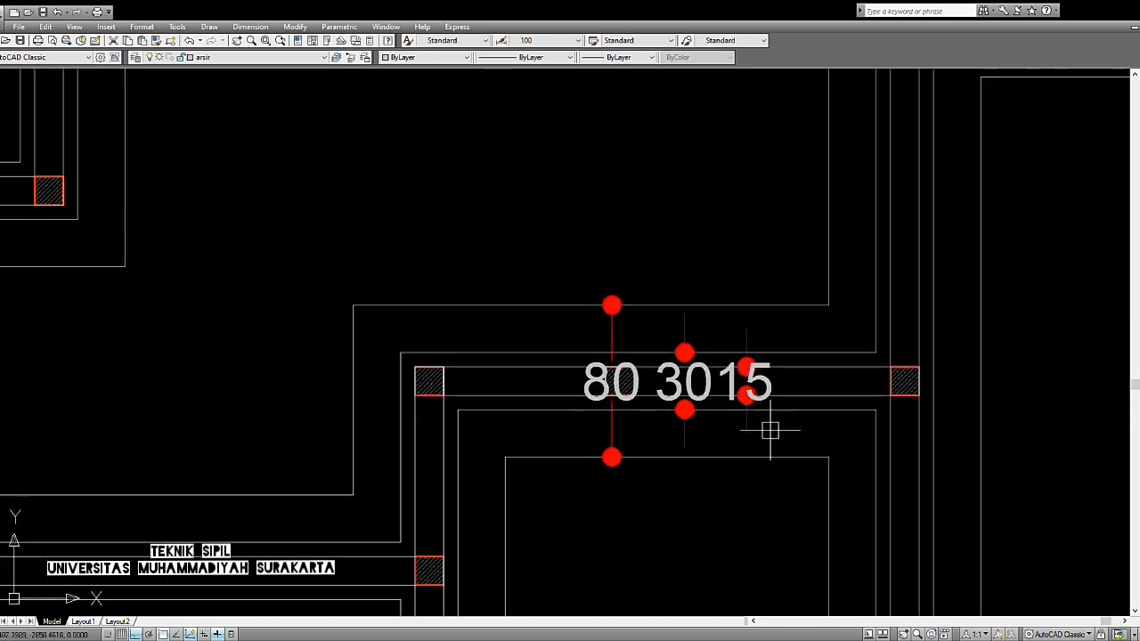
scroll(766, 428, up, 2)
drag(772, 433, 392, 424)
key(Delete)
scroll(605, 407, down, 5)
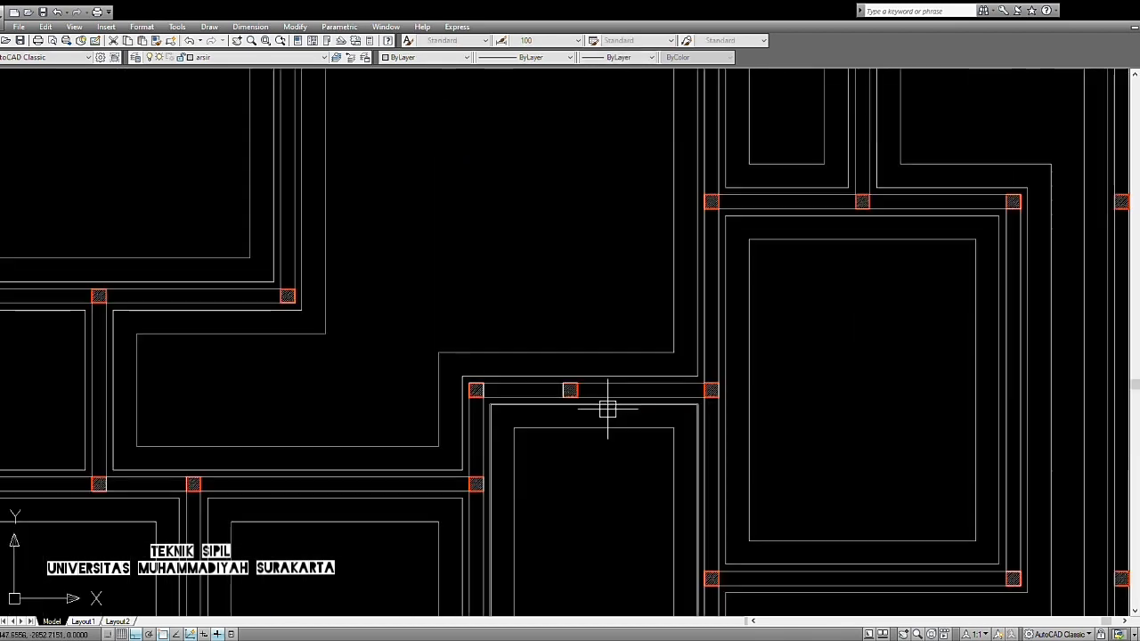
Step: Offset the foundation-base outlines of the family room and the lower-middle room inward to add a second inner outline
scroll(575, 357, up, 2)
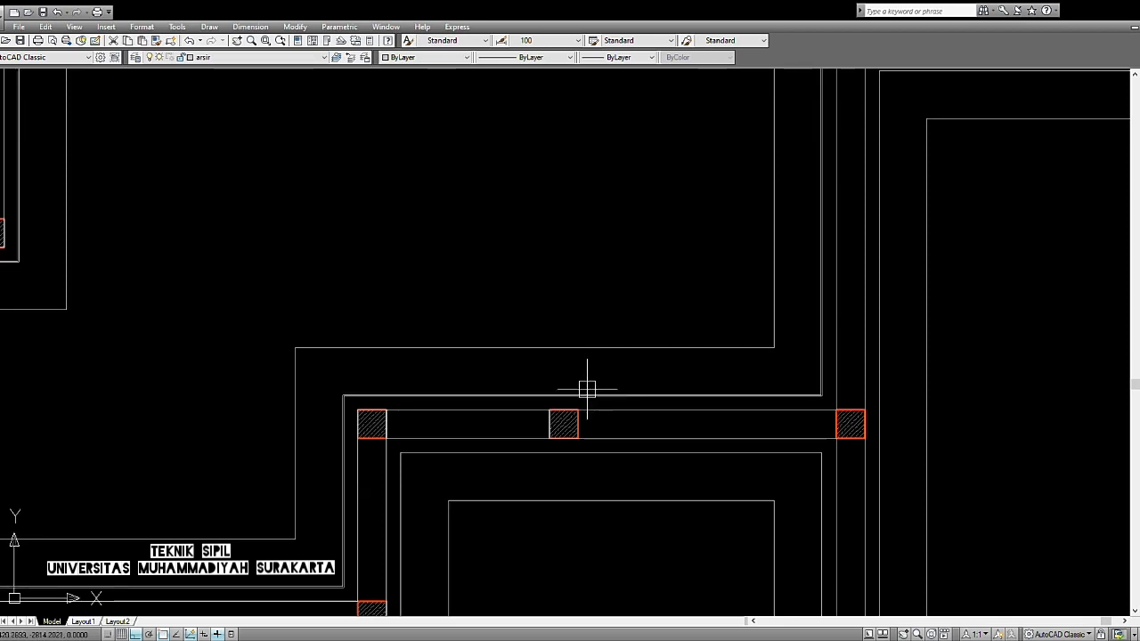
text(o)
key(Return)
key(Return)
click(601, 347)
scroll(593, 400, down, 3)
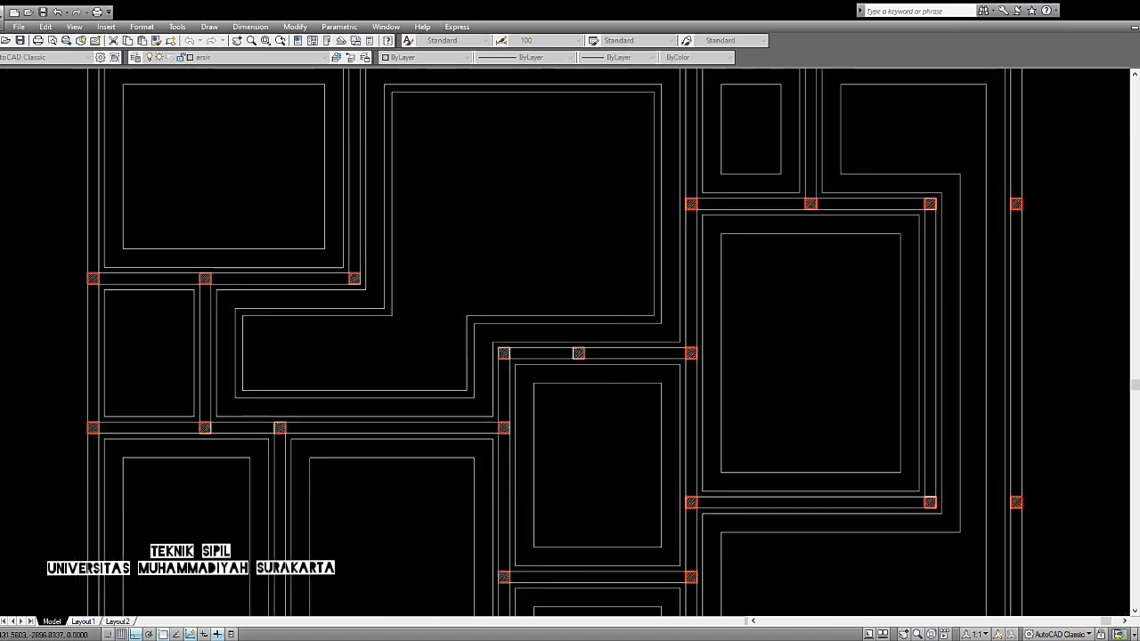
scroll(597, 362, up, 2)
scroll(623, 356, down, 2)
scroll(687, 303, up, 4)
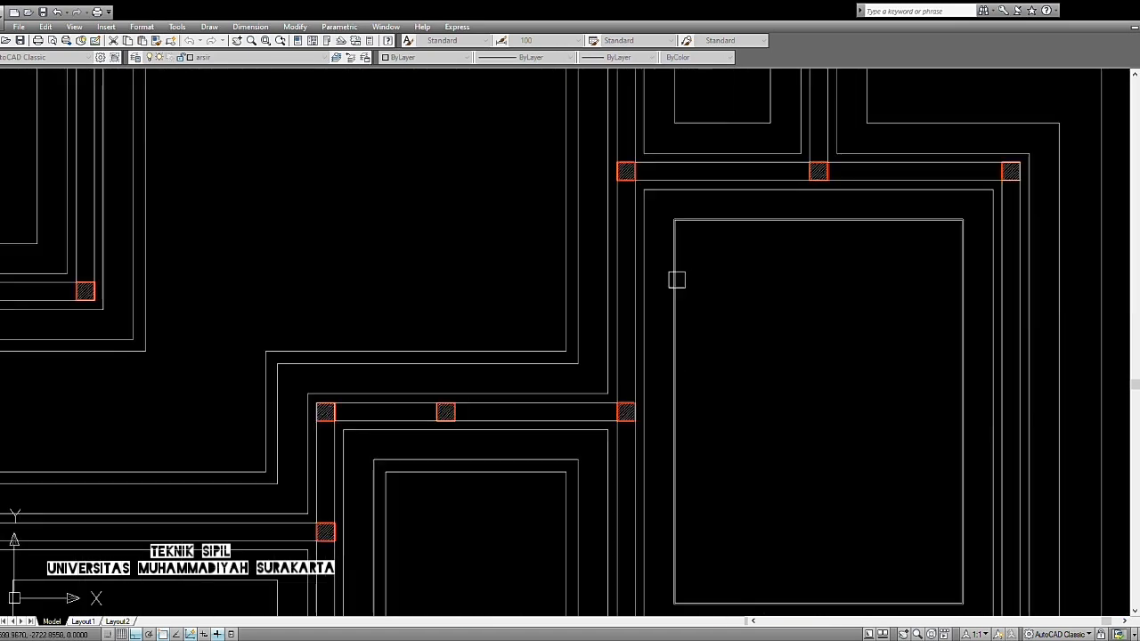
Step: Offset the base outlines of the large right room, small upper-right room and L-shaped outer strip inward by the same distance
scroll(718, 313, down, 4)
scroll(733, 285, up, 2)
scroll(645, 335, up, 2)
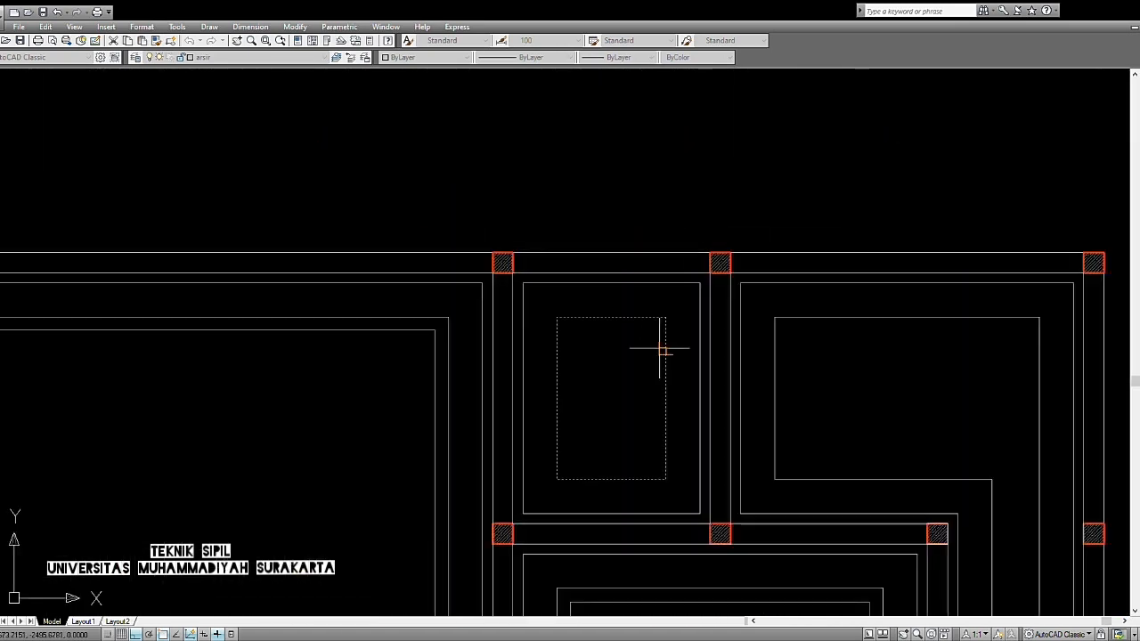
scroll(927, 499, down, 4)
middle_drag(900, 433, 860, 275)
scroll(630, 375, up, 3)
Step: Offset the base outlines of the two lower-left rooms inward by the same distance
middle_drag(631, 375, 920, 449)
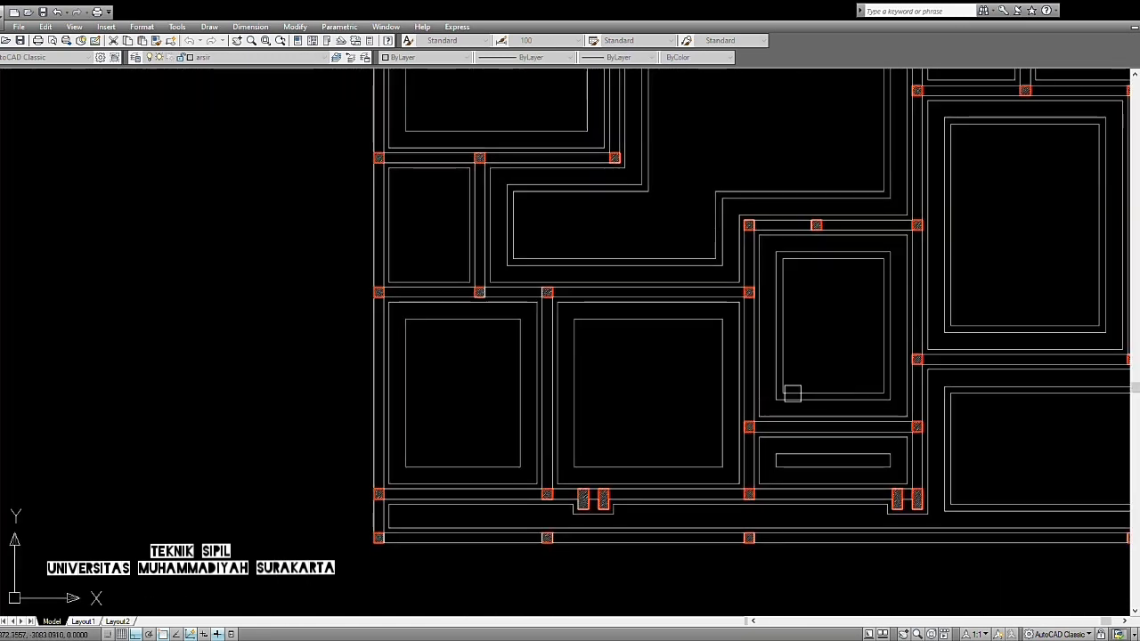
scroll(792, 393, up, 2)
click(692, 359)
click(604, 382)
click(389, 290)
click(346, 358)
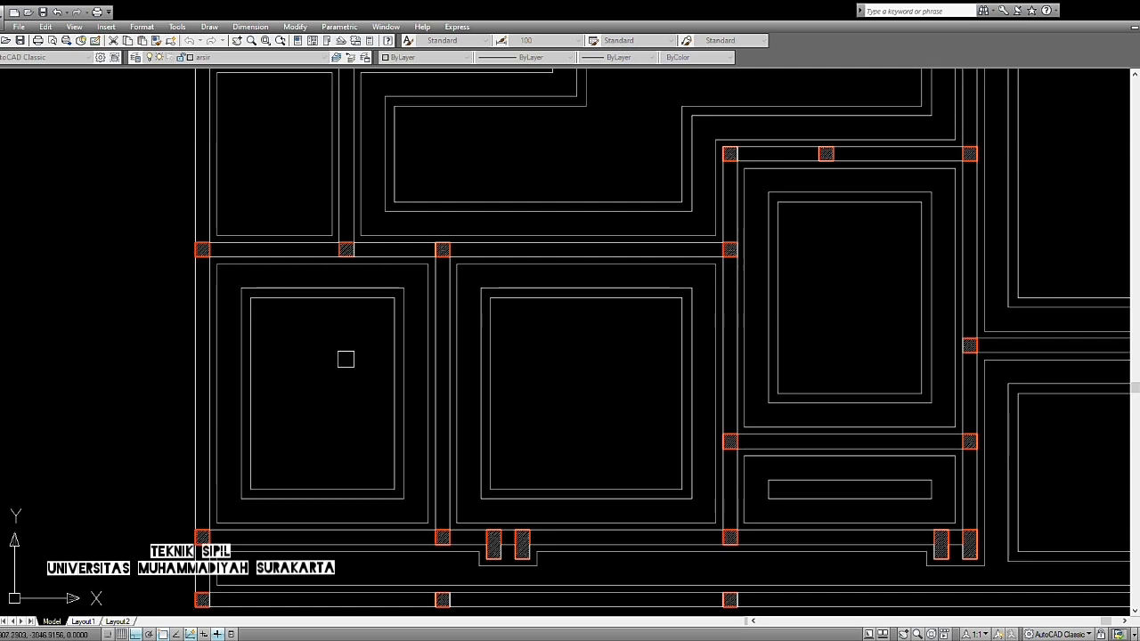
Step: Offset the base outline of the upper-left room inward by the same distance
scroll(348, 354, down, 4)
middle_drag(357, 242, 535, 376)
scroll(535, 365, up, 8)
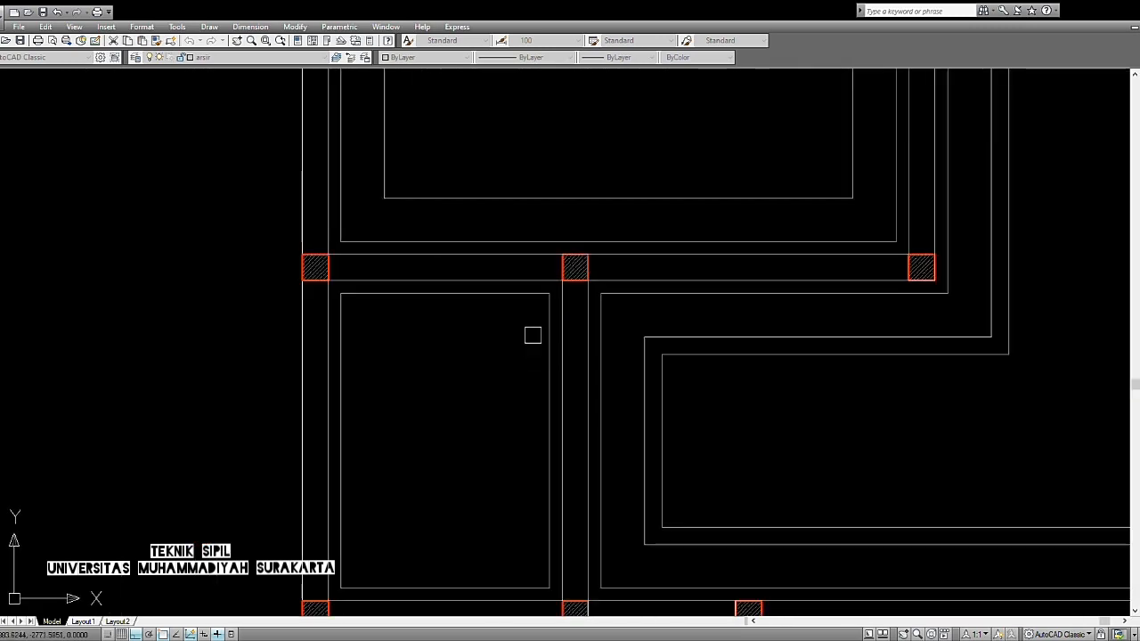
scroll(534, 335, down, 4)
click(588, 280)
click(575, 235)
mouse_move(731, 461)
middle_down()
mouse_move(664, 303)
mouse_move(621, 342)
mouse_move(617, 376)
middle_up()
key(Escape)
Step: Offset the foundation-top outline of the small left room 25 cm inward to mark its base edge
scroll(617, 377, up, 2)
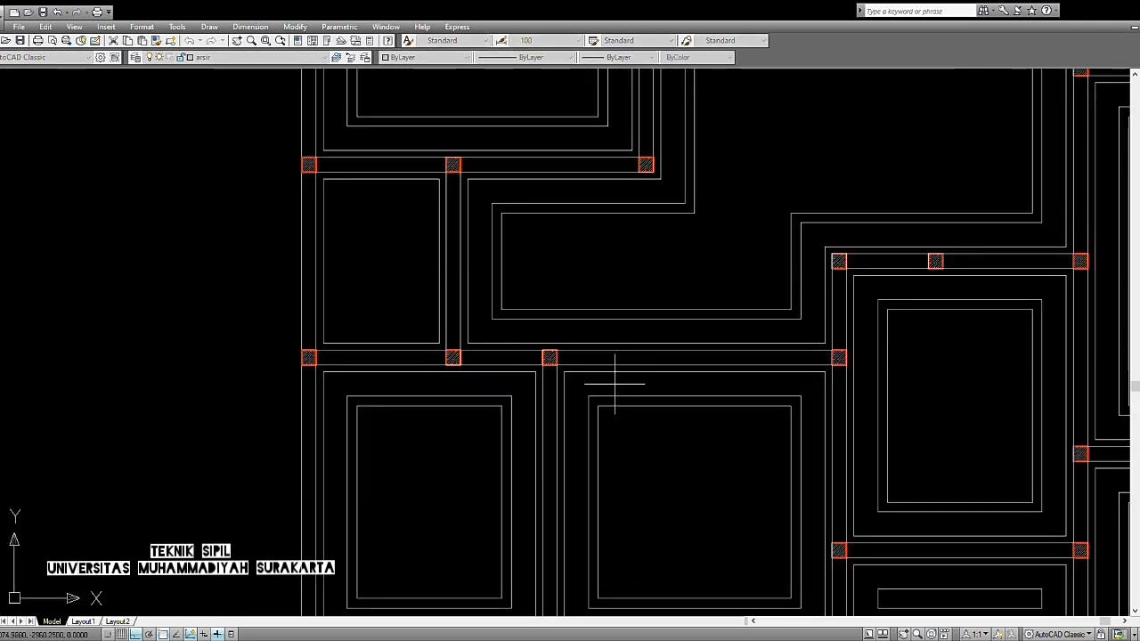
scroll(470, 293, up, 5)
click(467, 280)
click(427, 274)
key(Escape)
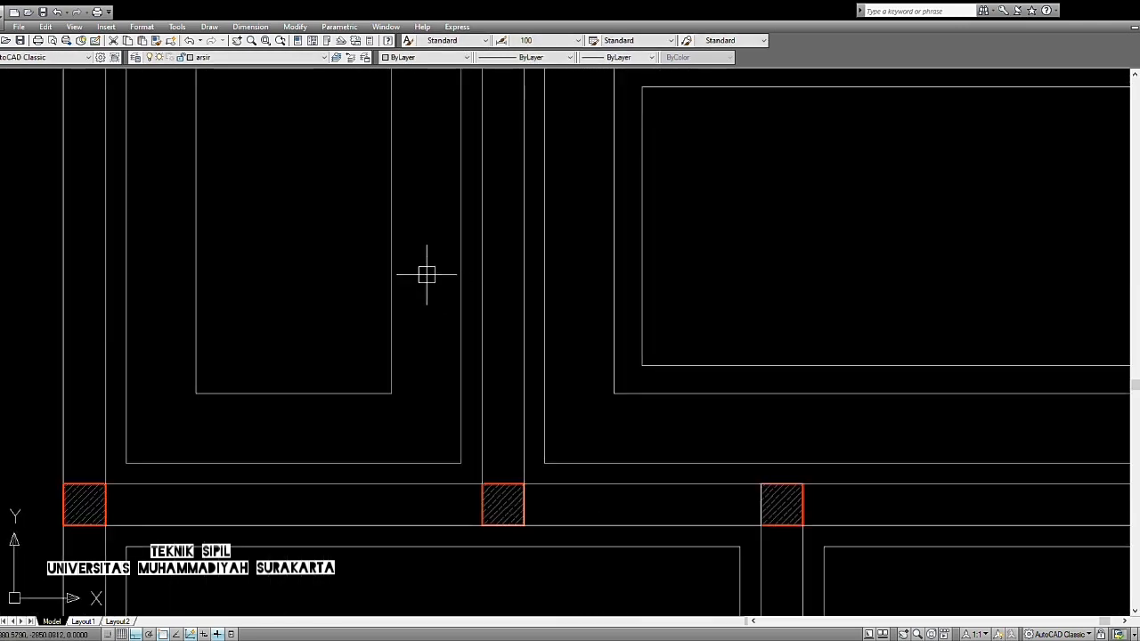
Step: Offset the small left room's new base outline inward to add the second inner outline used in the other rooms
middle_drag(448, 297, 521, 381)
text(l)
key(Return)
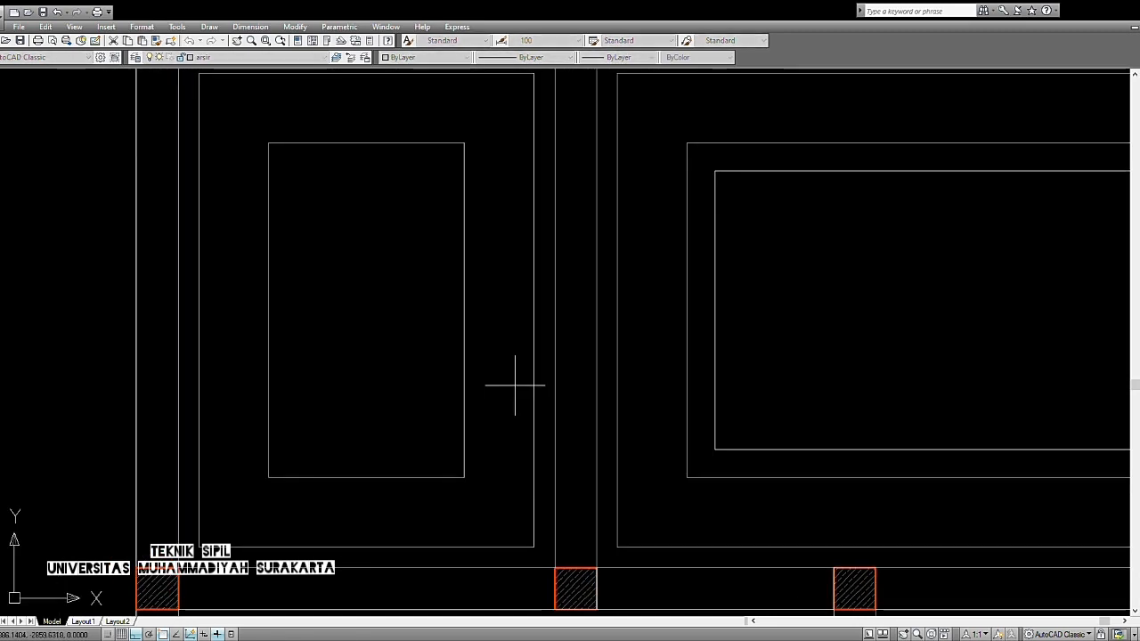
key(Return)
click(469, 364)
click(416, 351)
Step: Measure the gap between the long sides of the narrow room's base outline with a temporary dimension, and delete the dimension
scroll(491, 348, down, 5)
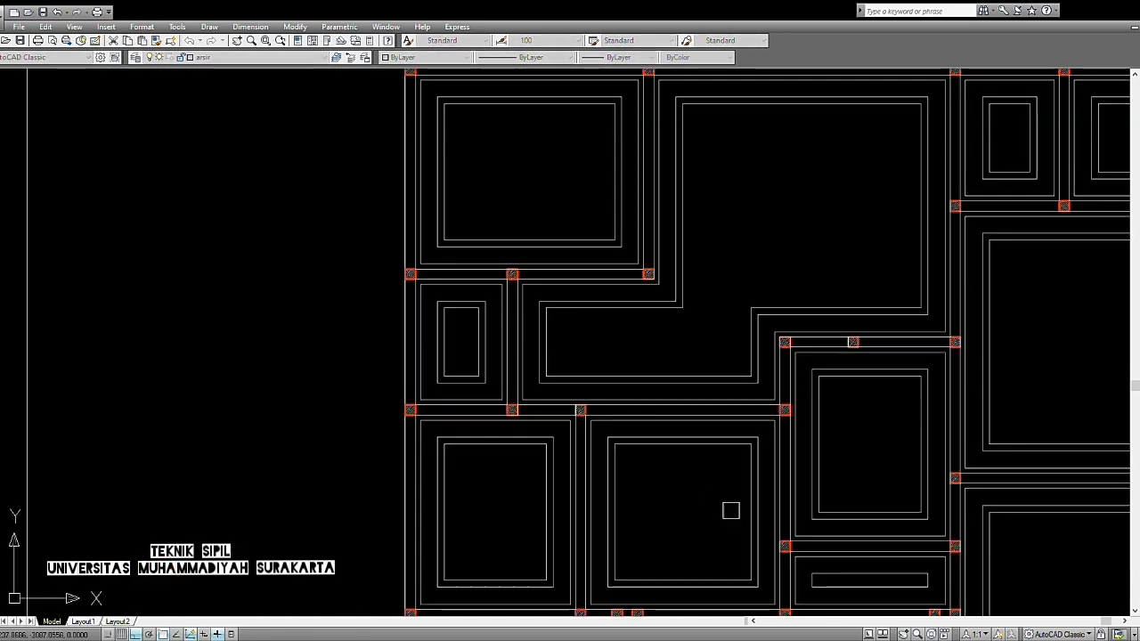
middle_drag(731, 510, 551, 370)
scroll(725, 436, up, 5)
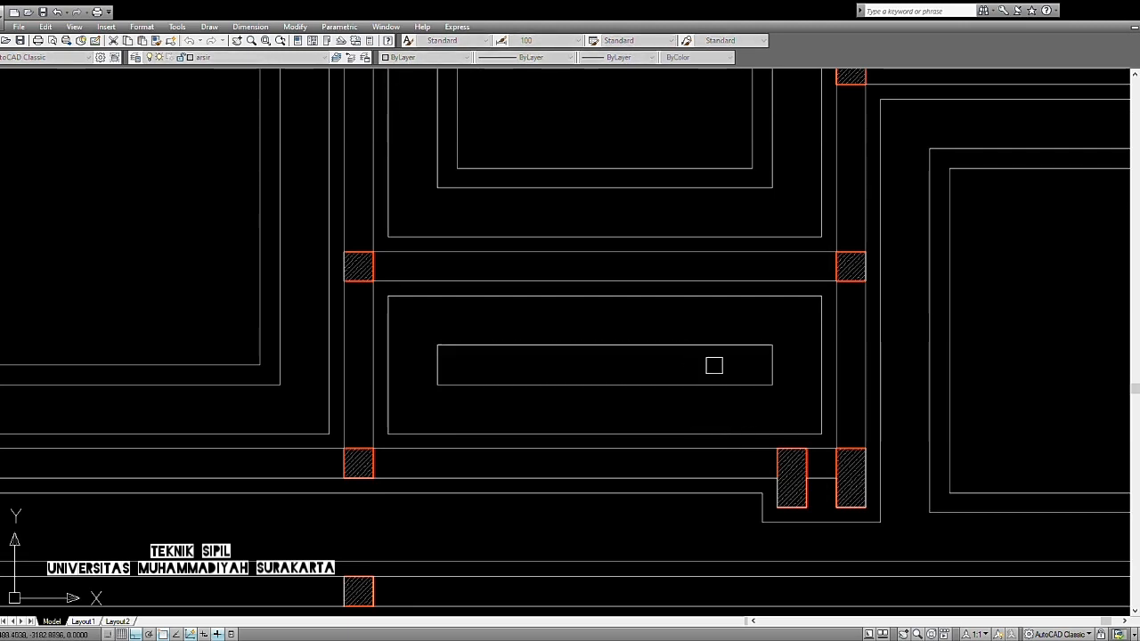
scroll(709, 396, down, 3)
scroll(663, 454, up, 2)
key(Escape)
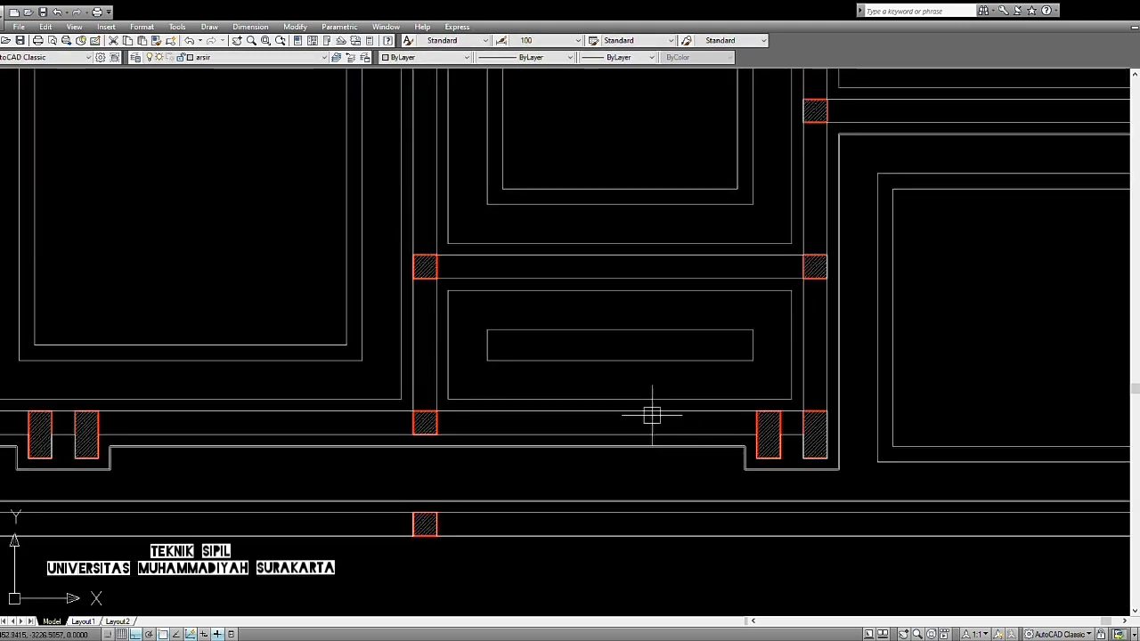
scroll(532, 354, up, 2)
text(l)
key(Return)
click(506, 364)
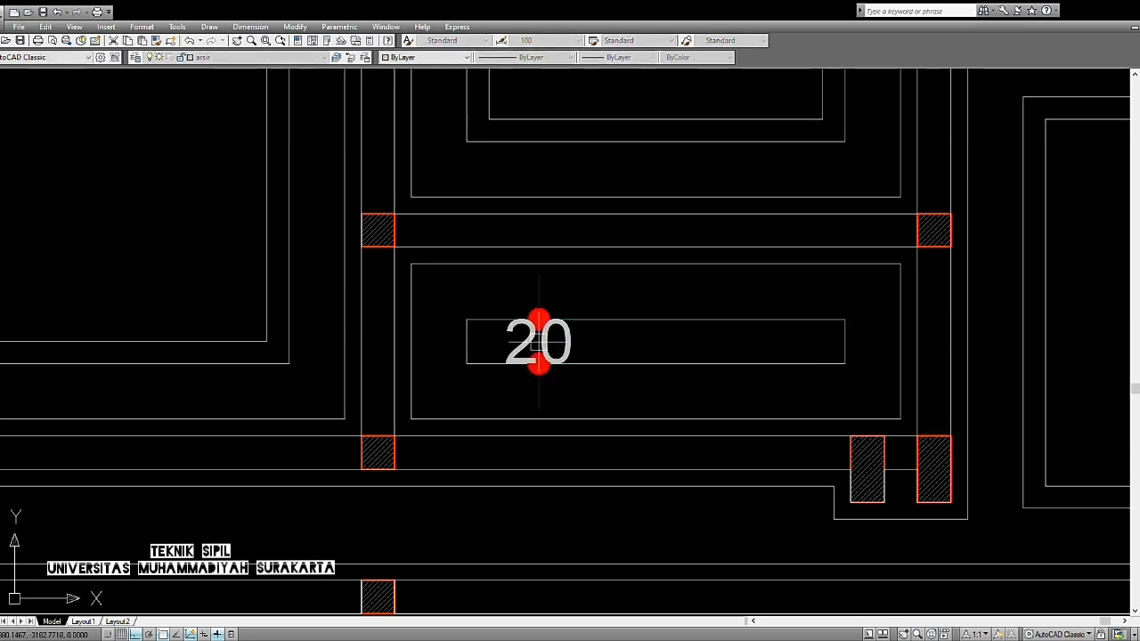
click(538, 342)
scroll(554, 354, up, 4)
click(630, 350)
click(435, 323)
key(Delete)
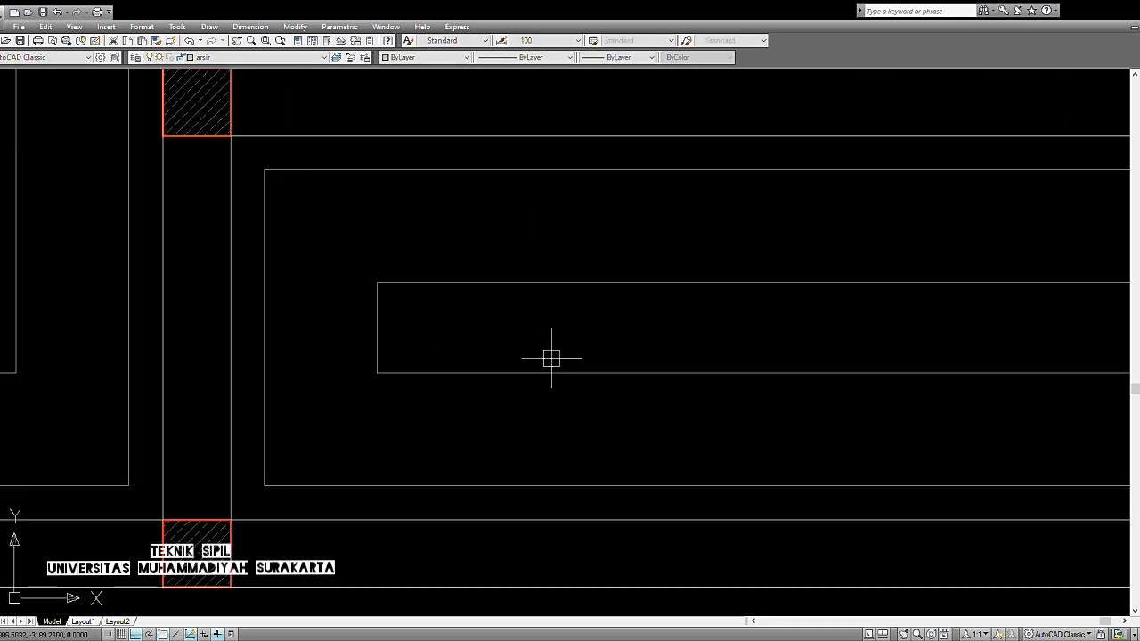
Step: Examine the outlines in the narrow room and check the foundation outlines across the whole plan
scroll(547, 356, down, 2)
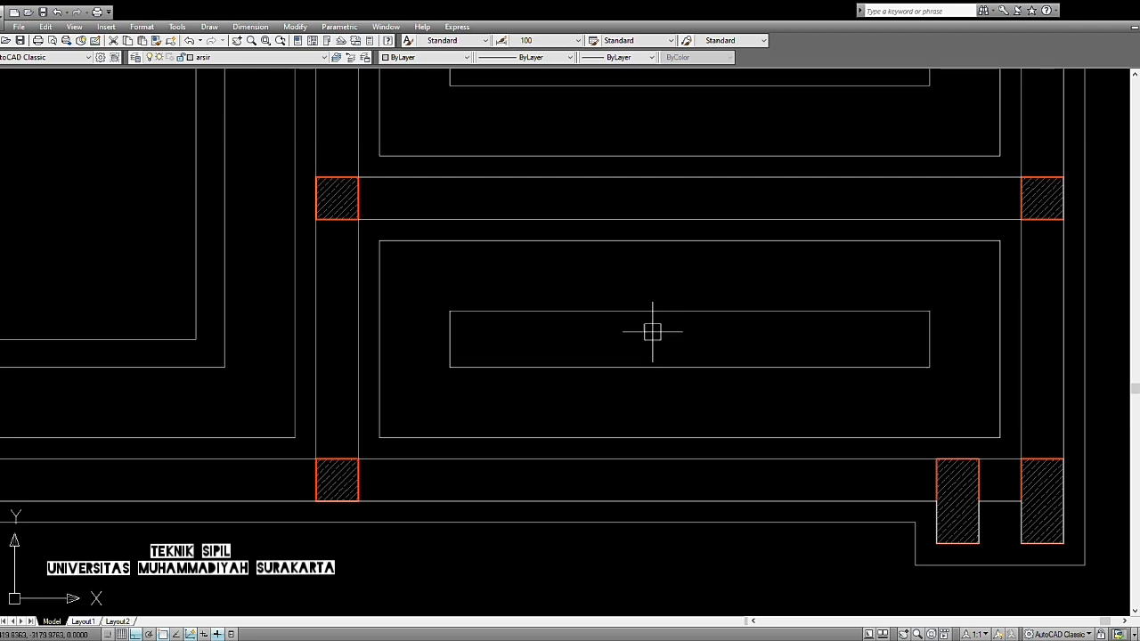
scroll(663, 321, down, 2)
middle_drag(735, 356, 666, 379)
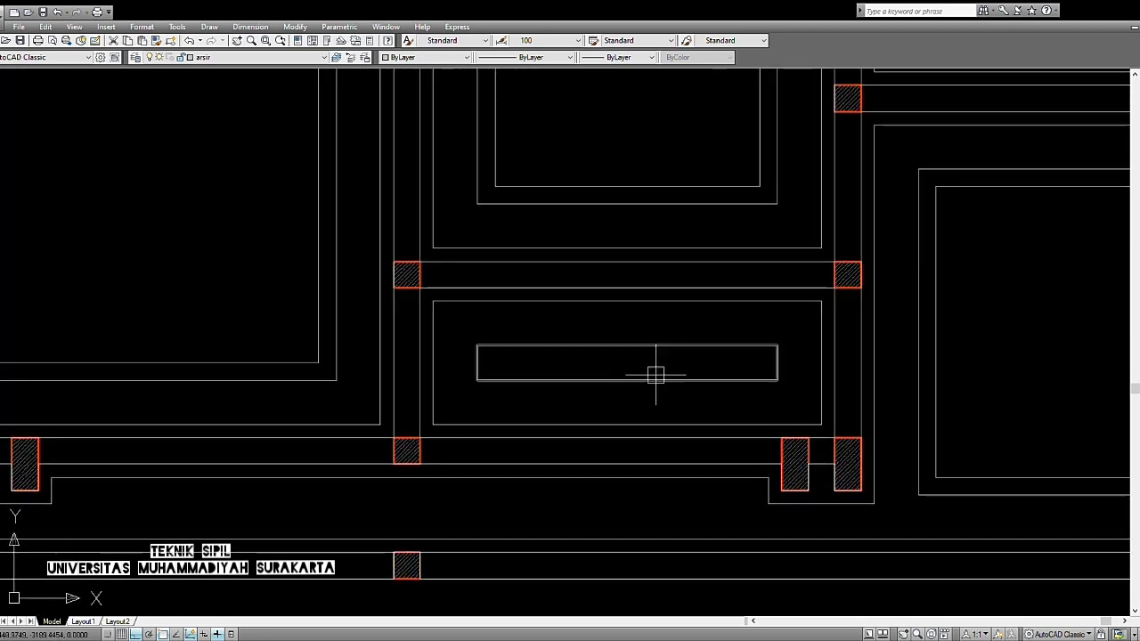
scroll(591, 374, down, 4)
middle_drag(649, 388, 630, 463)
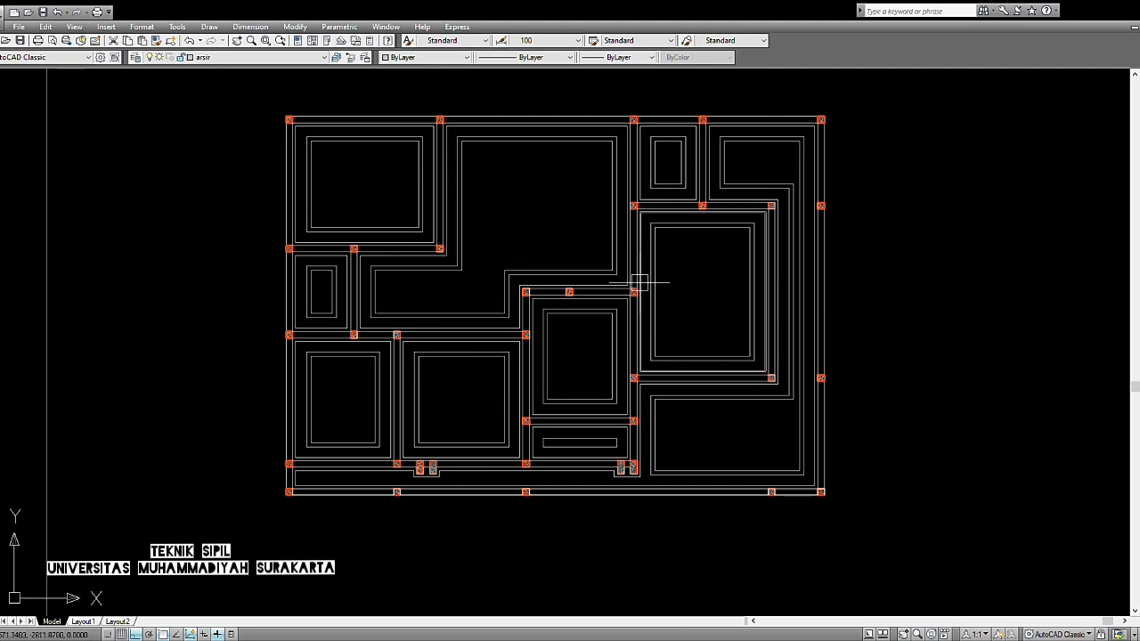
scroll(634, 283, down, 4)
scroll(647, 264, up, 4)
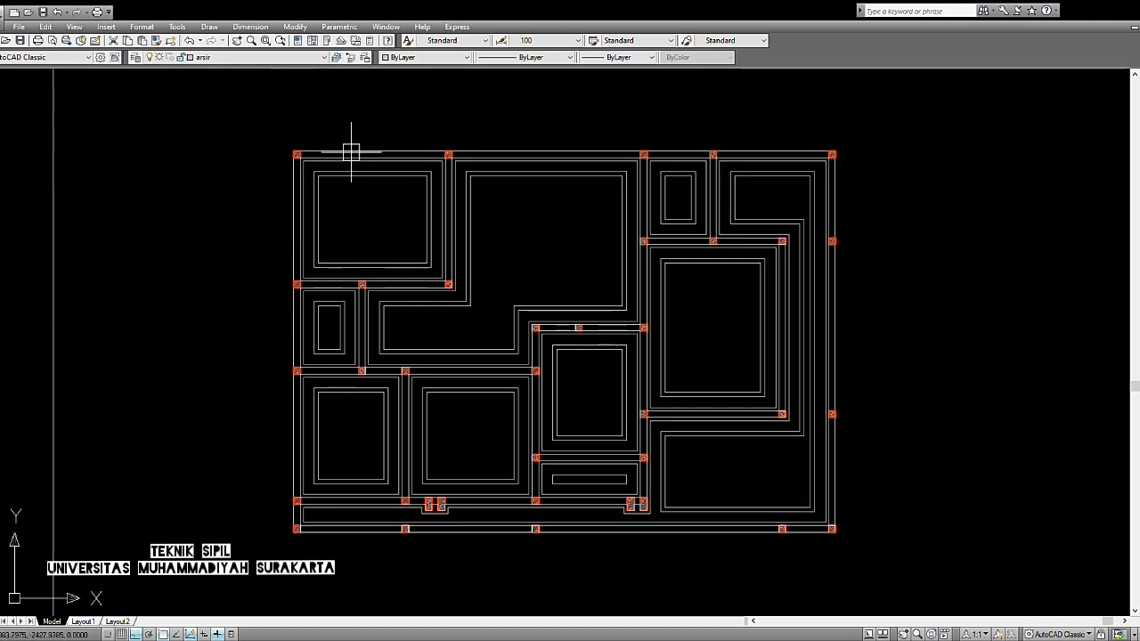
Step: Measure the top width of the edge foundation under the R. Keluarga outer wall with a temporary dimension in the section, and delete the dimension
scroll(787, 481, down, 6)
scroll(787, 481, up, 2)
middle_drag(802, 471, 682, 497)
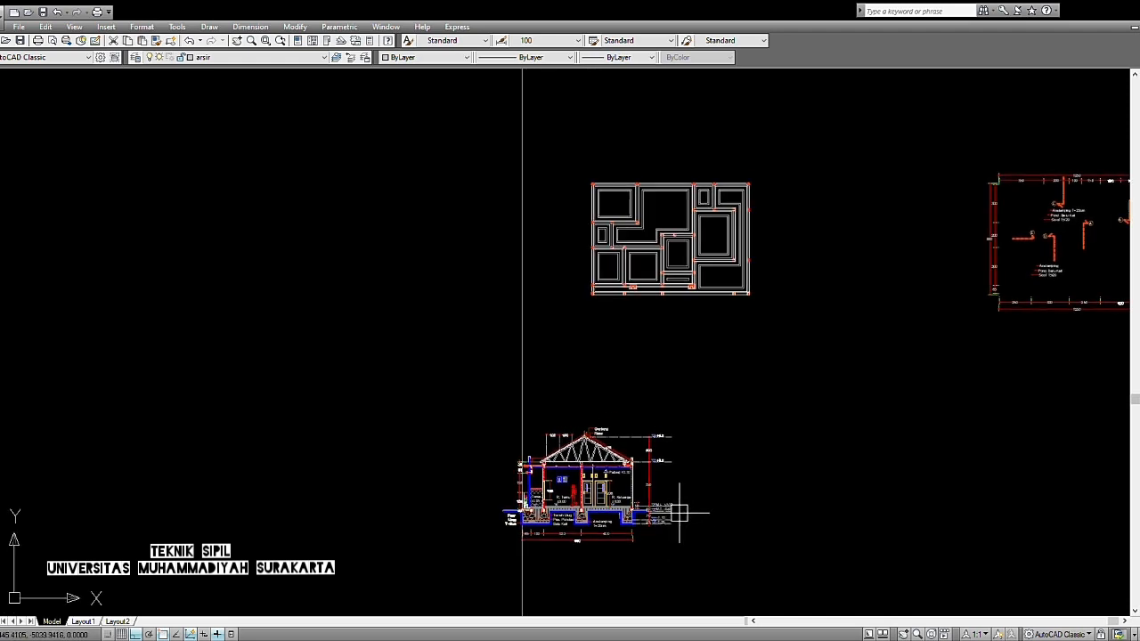
scroll(673, 525, up, 3)
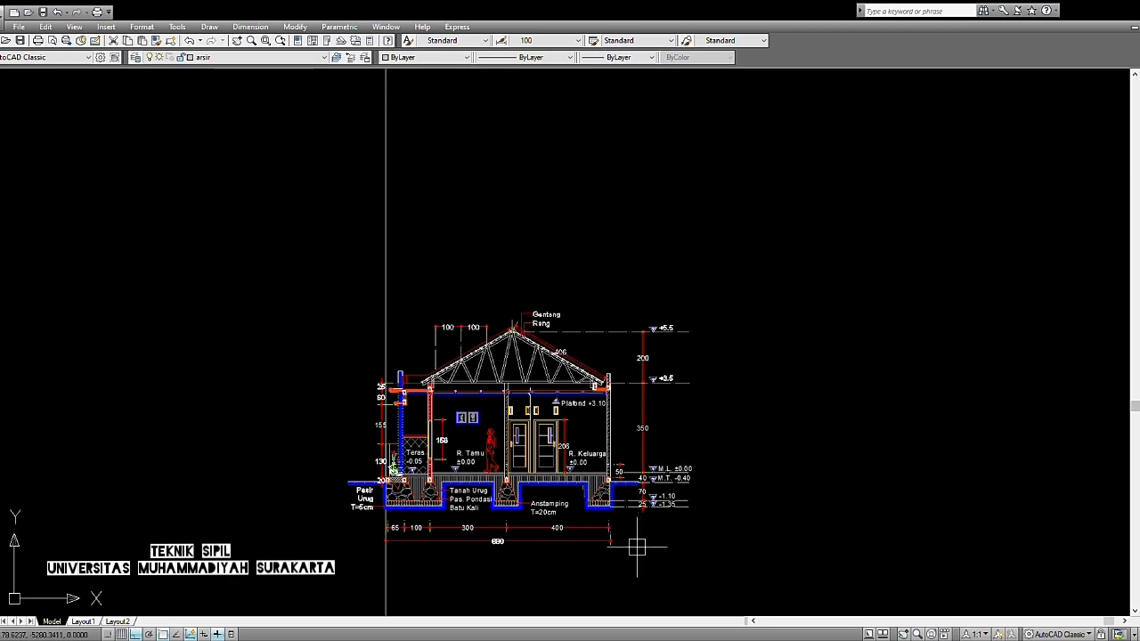
scroll(635, 544, up, 3)
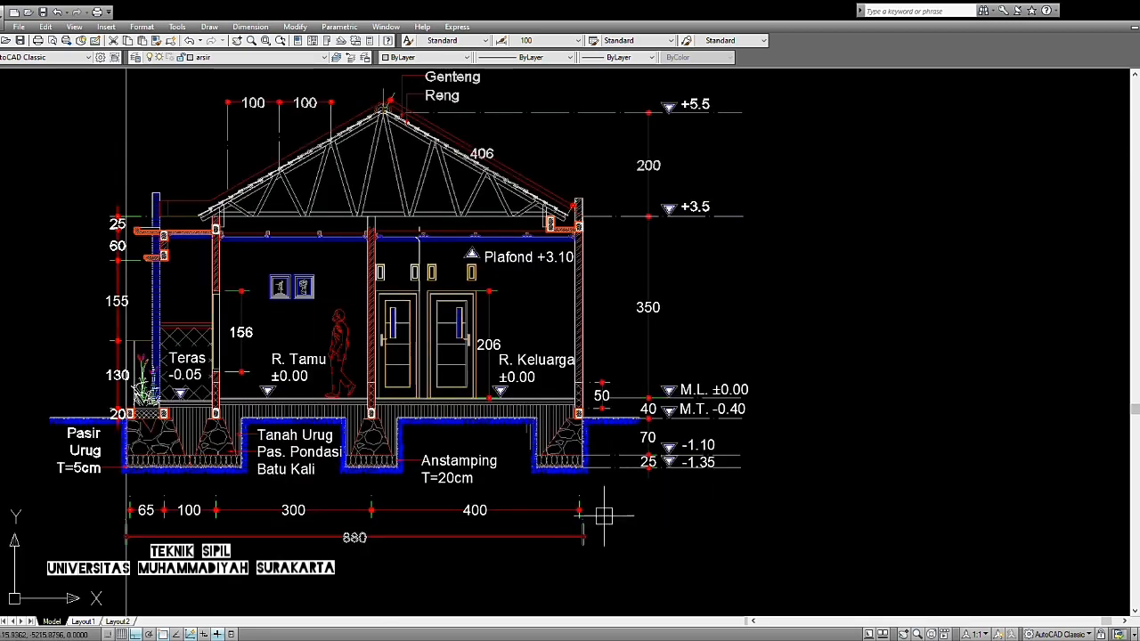
scroll(568, 481, up, 3)
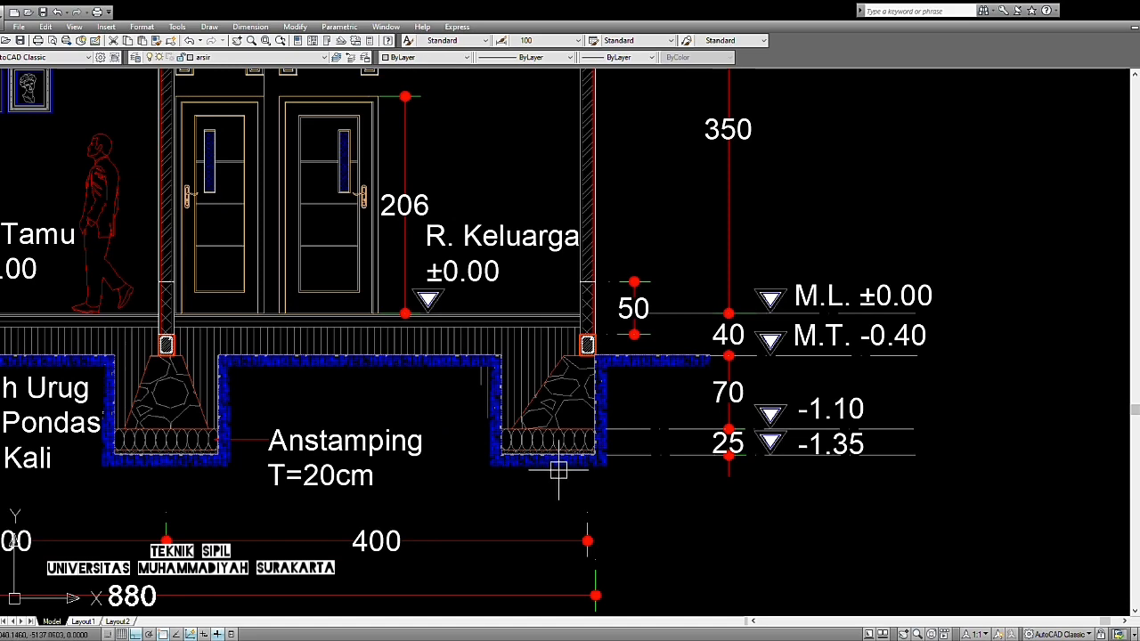
scroll(567, 387, up, 3)
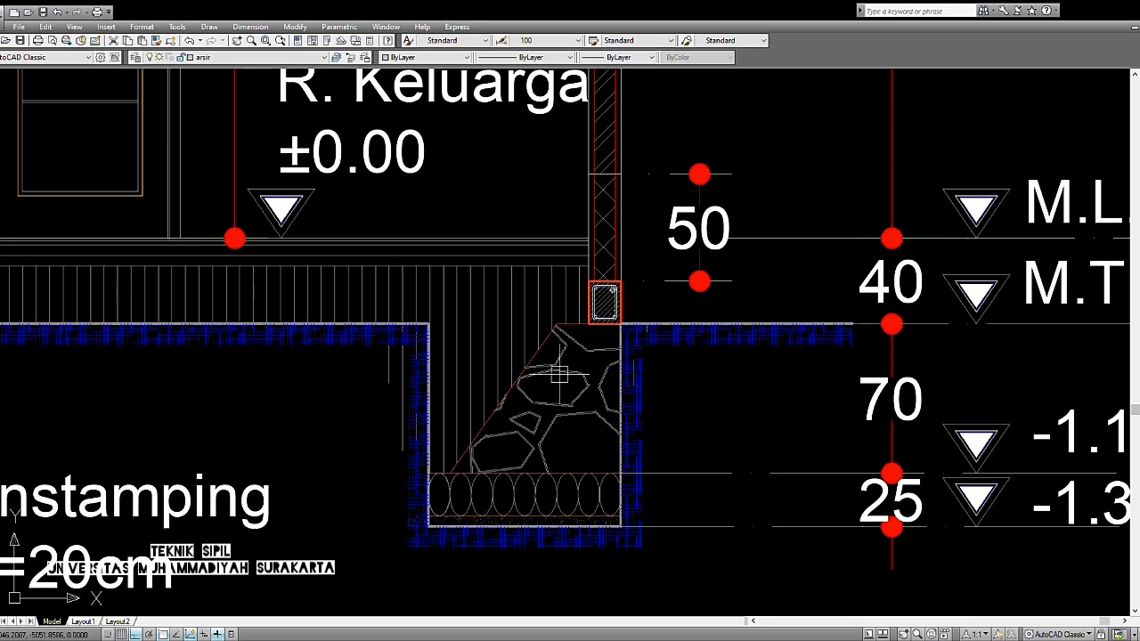
scroll(606, 329, up, 3)
click(634, 315)
click(616, 376)
scroll(615, 343, down, 3)
scroll(584, 341, up, 4)
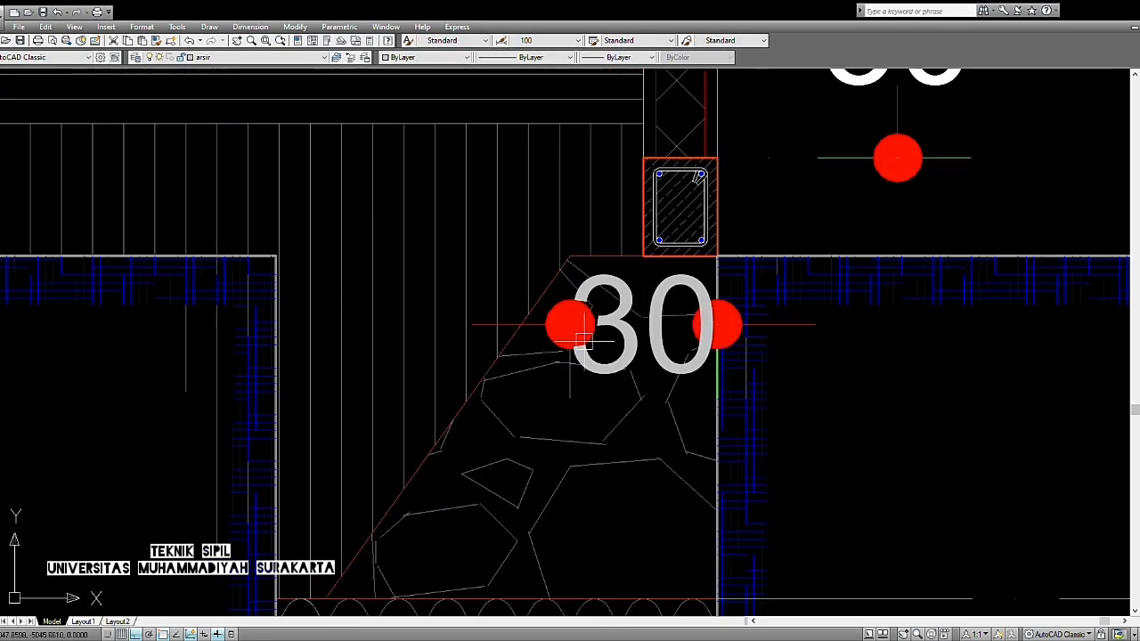
click(588, 330)
scroll(598, 337, down, 2)
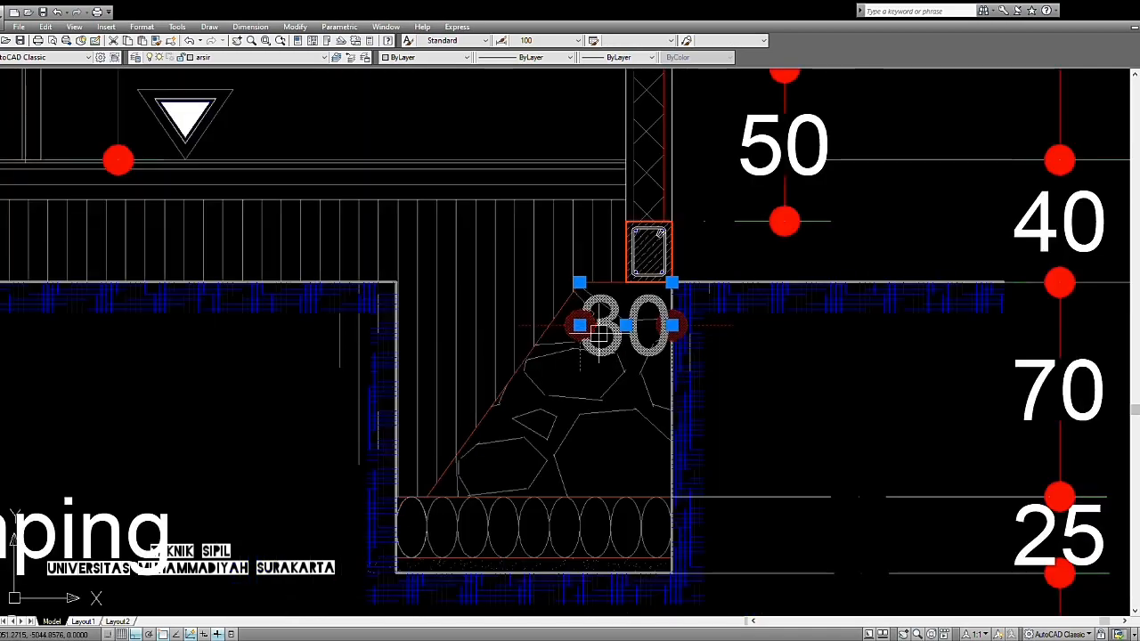
key(Delete)
Step: Compare the one-sided edge foundation under the R. Keluarga outer wall with the symmetrical foundation under the interior wall in the section
scroll(597, 325, down, 4)
scroll(615, 311, up, 2)
middle_drag(624, 311, 752, 310)
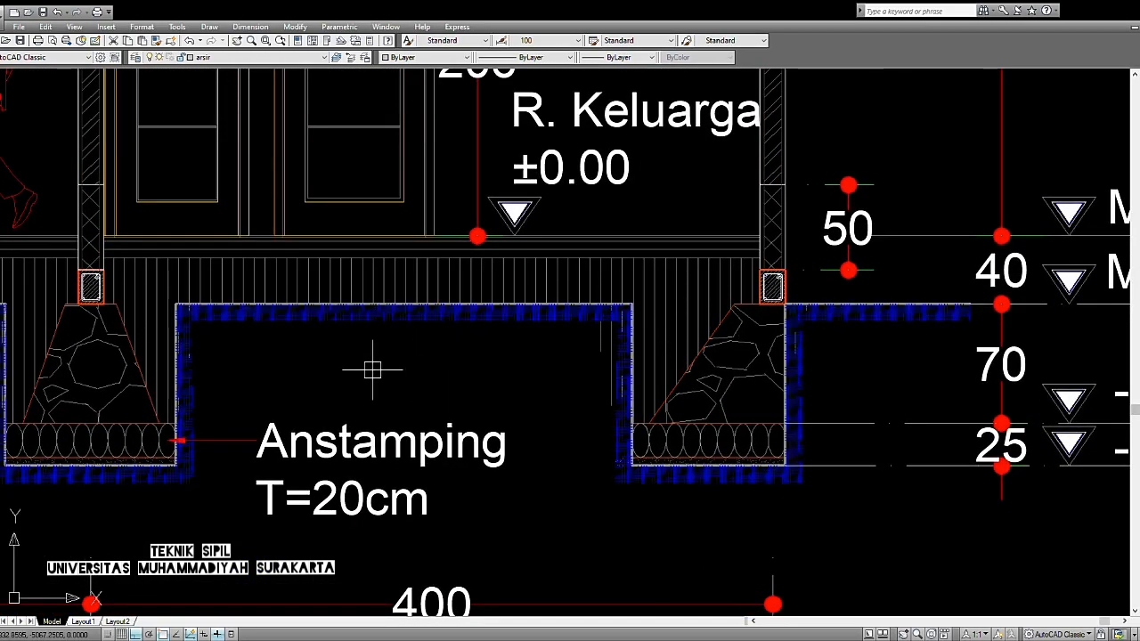
scroll(706, 417, up, 2)
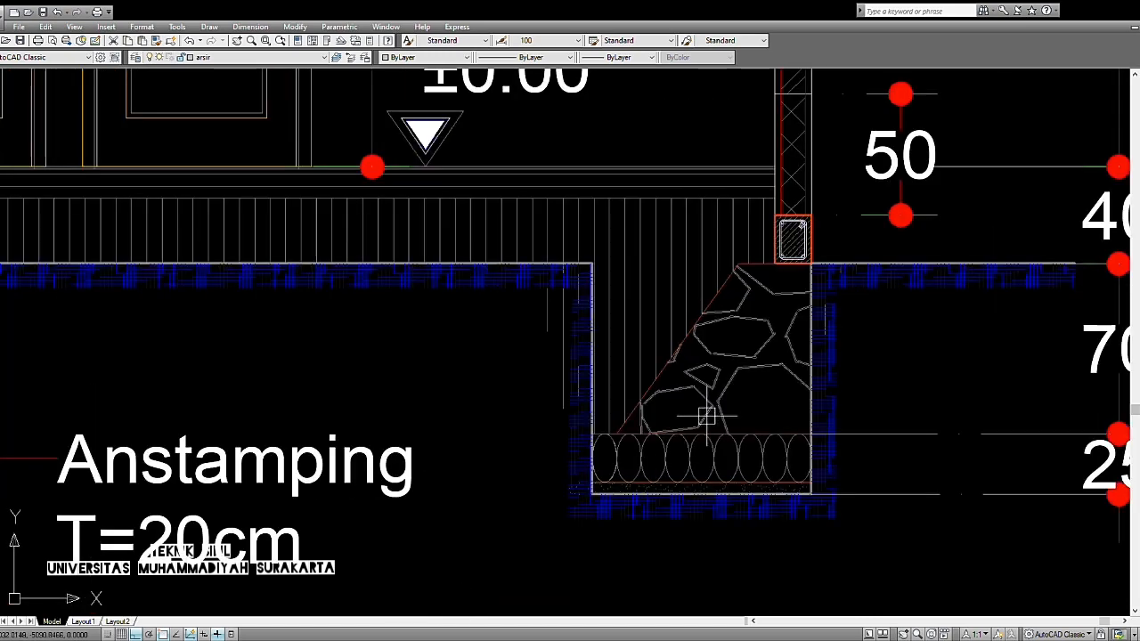
scroll(619, 428, up, 3)
click(634, 385)
scroll(677, 365, down, 3)
key(Escape)
scroll(725, 387, down, 4)
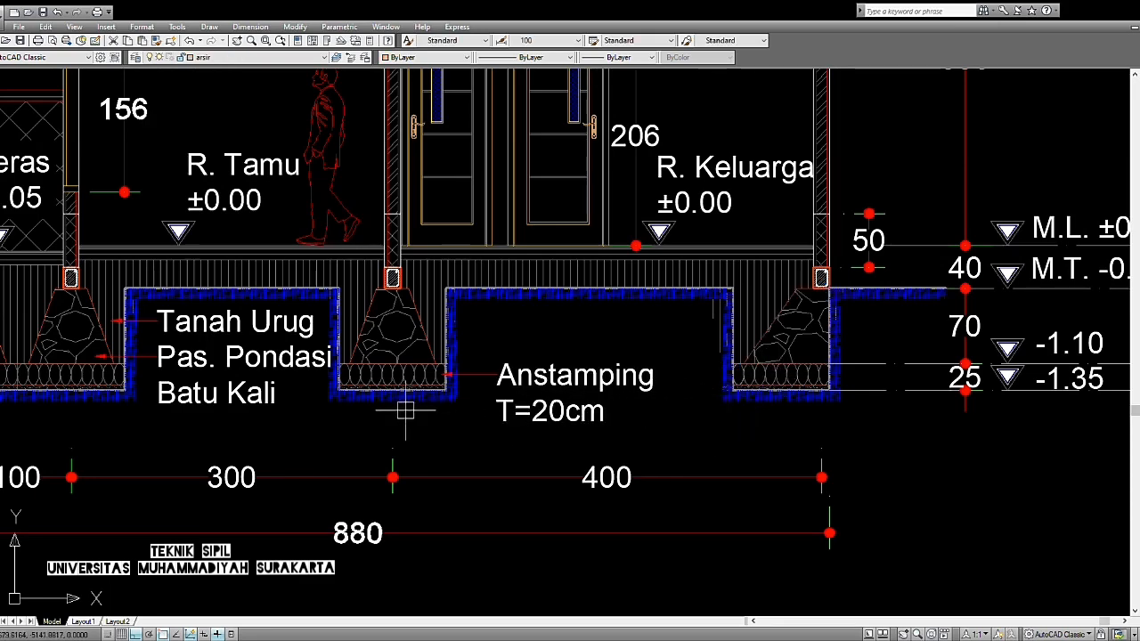
scroll(781, 415, up, 2)
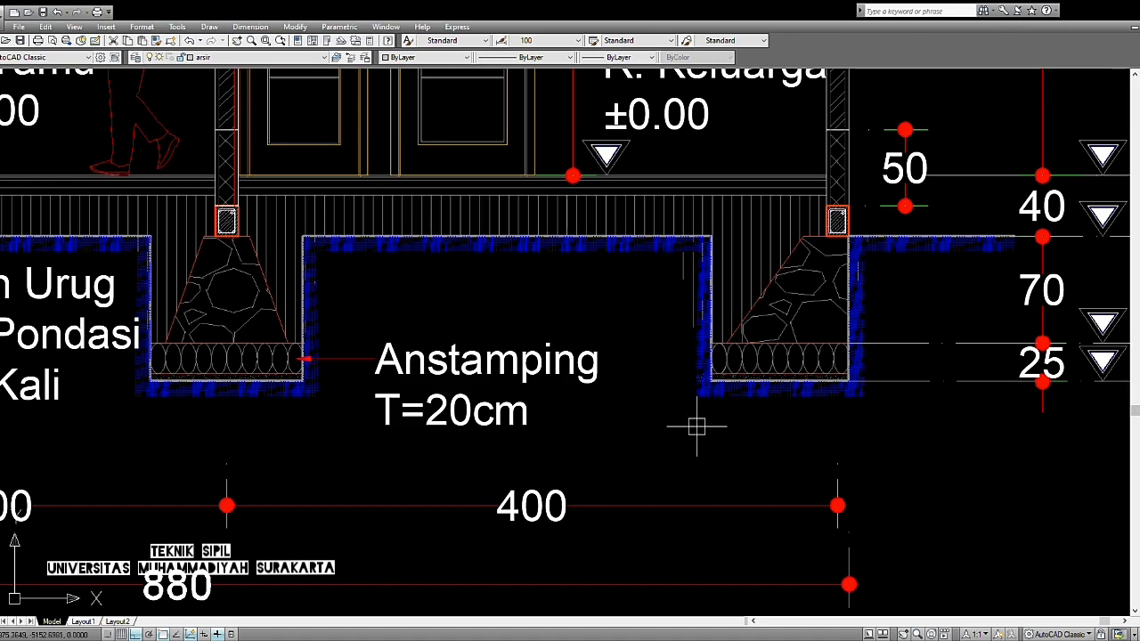
scroll(490, 423, down, 2)
scroll(415, 314, up, 5)
middle_drag(660, 318, 634, 427)
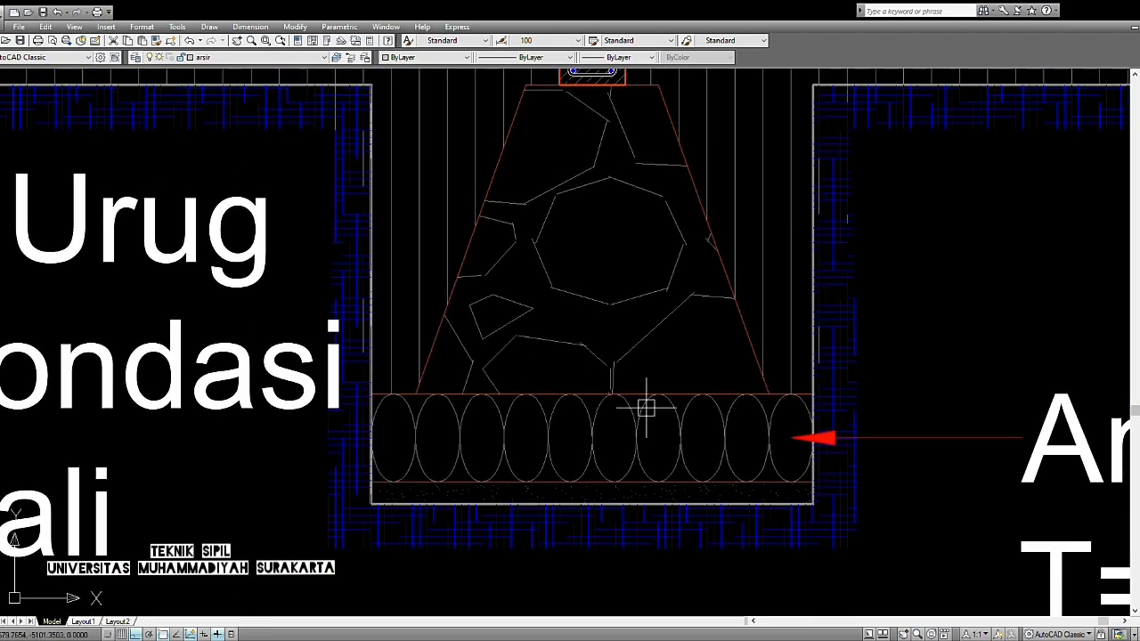
middle_drag(758, 347, 498, 369)
scroll(499, 368, down, 5)
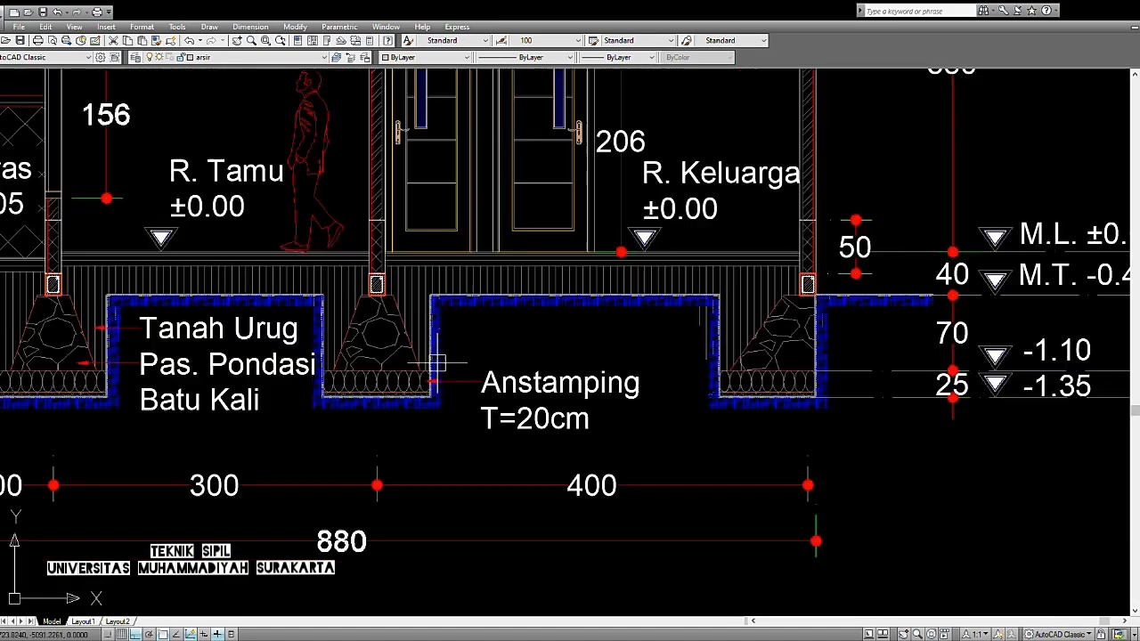
Step: Examine the edge foundation's sloped face, base, anstamping layer and top edge beside the tie beam in the section
scroll(873, 381, up, 2)
scroll(802, 397, up, 3)
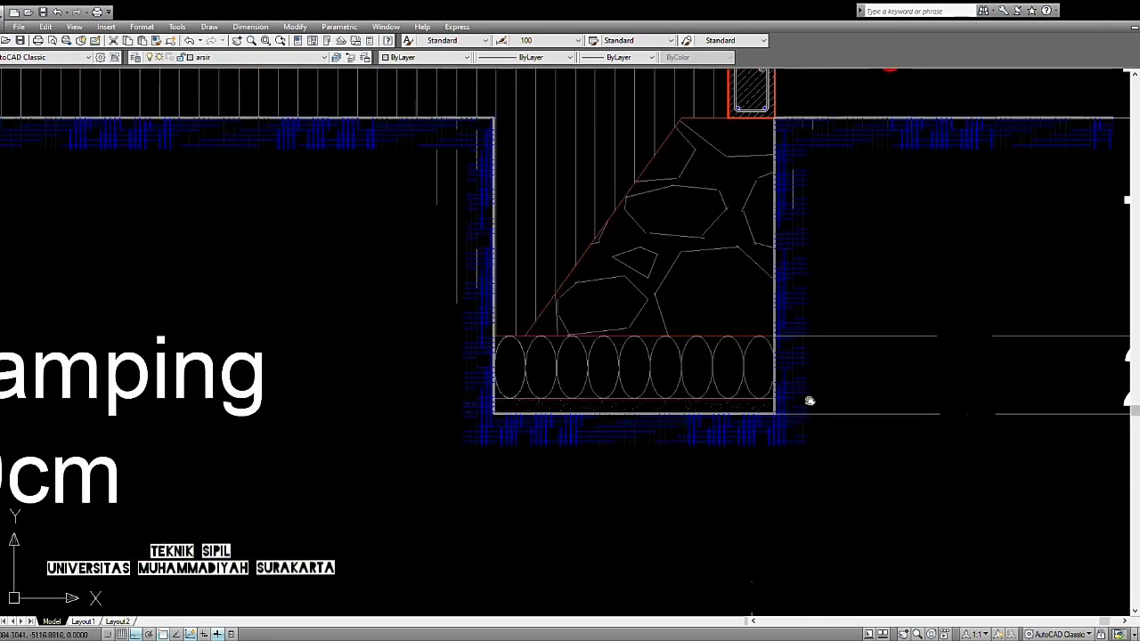
middle_drag(809, 400, 771, 440)
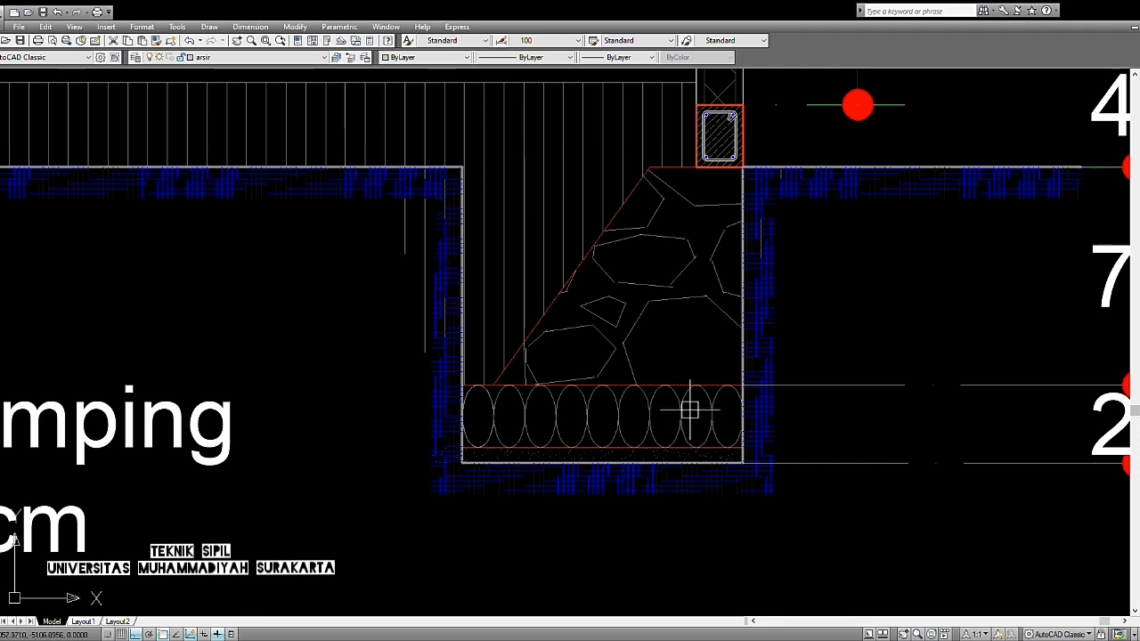
scroll(539, 416, up, 5)
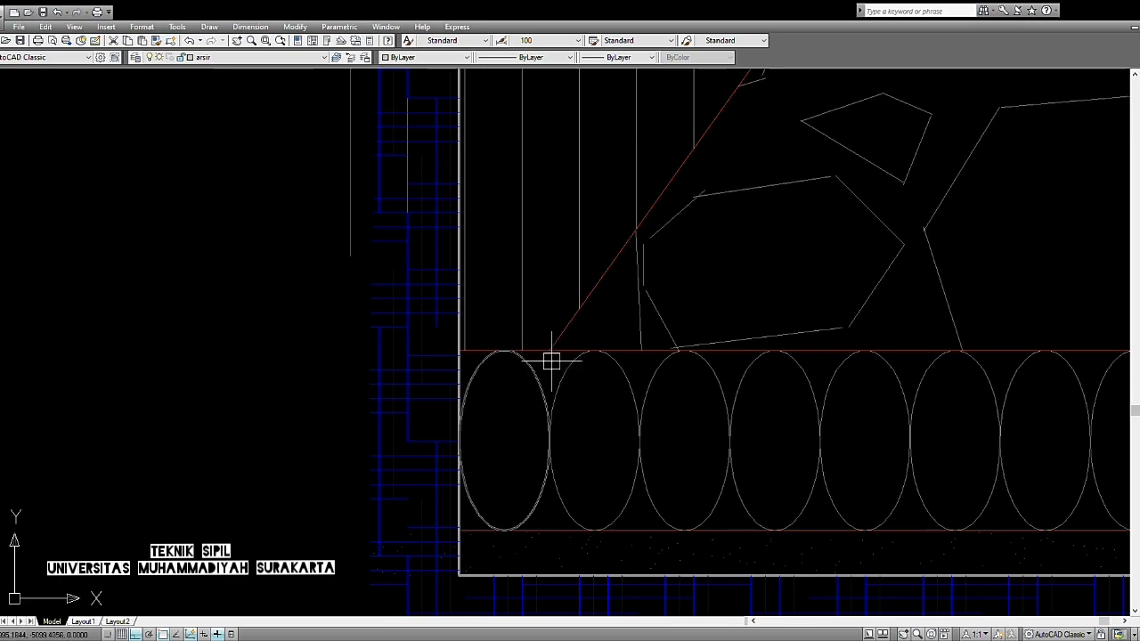
scroll(570, 374, down, 4)
middle_drag(356, 390, 1127, 393)
mouse_move(766, 426)
middle_down()
mouse_move(448, 468)
mouse_move(41, 457)
middle_up()
middle_drag(797, 423, 681, 428)
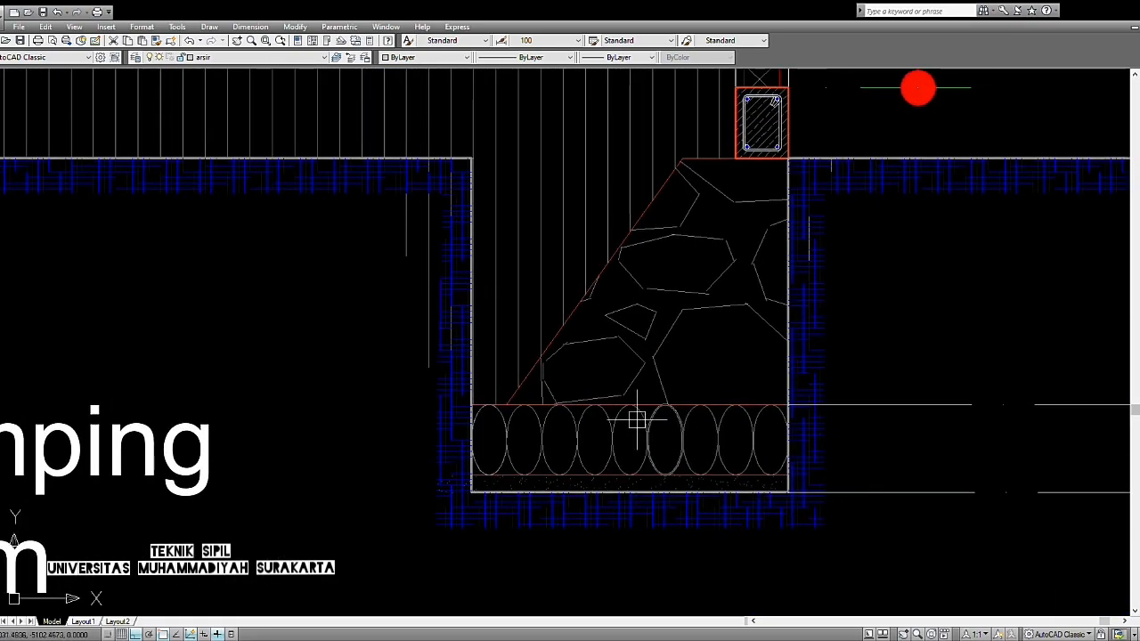
scroll(535, 425, up, 3)
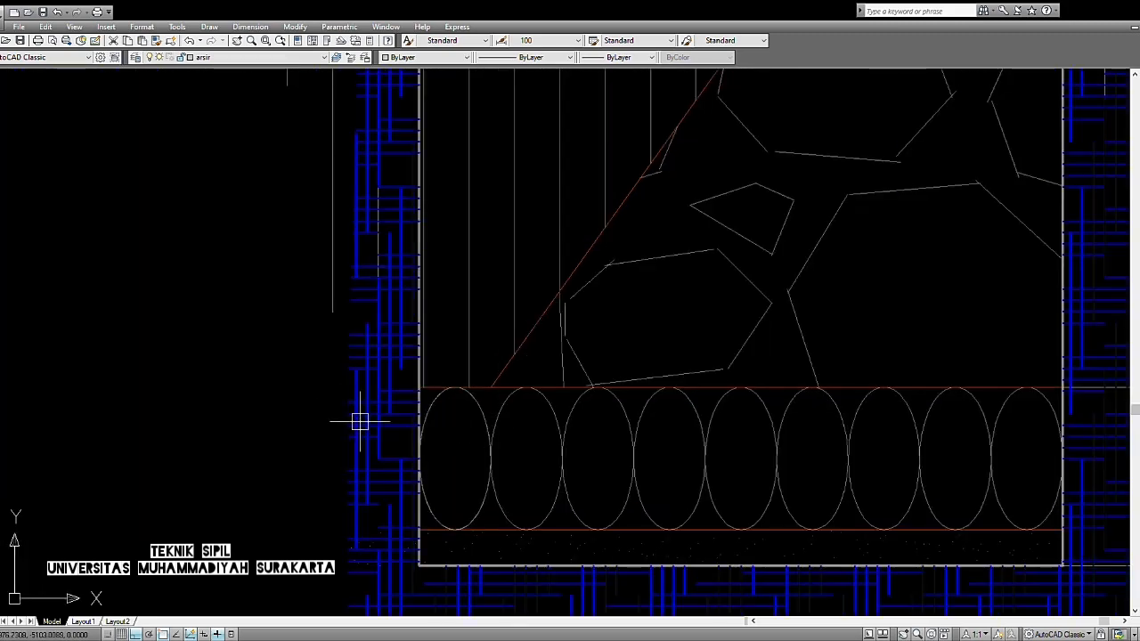
scroll(591, 387, down, 4)
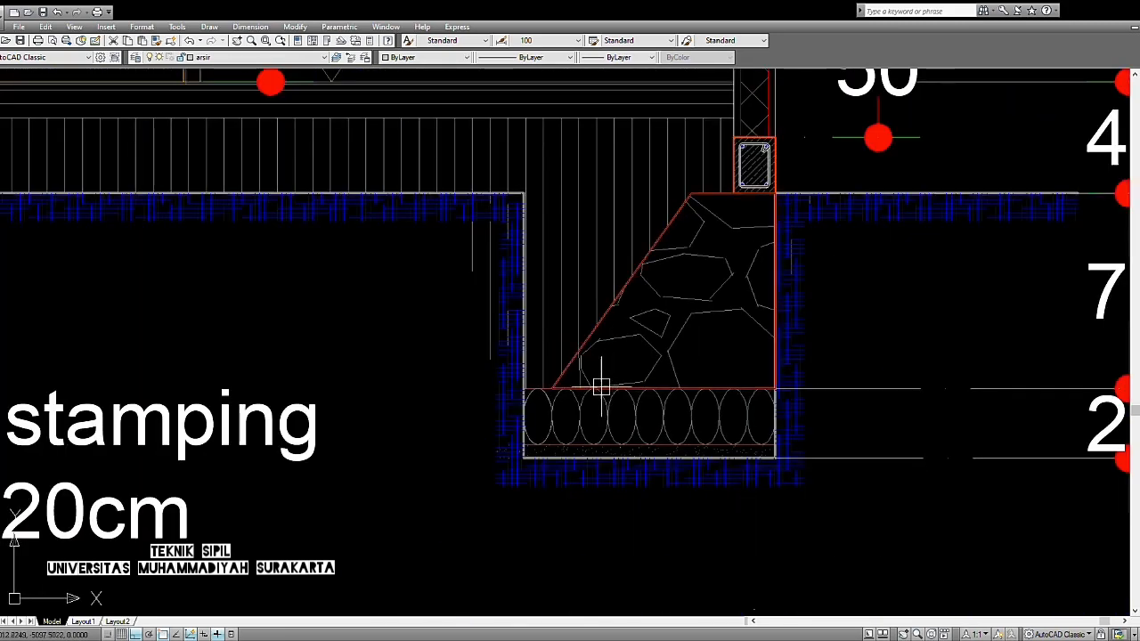
scroll(540, 407, up, 3)
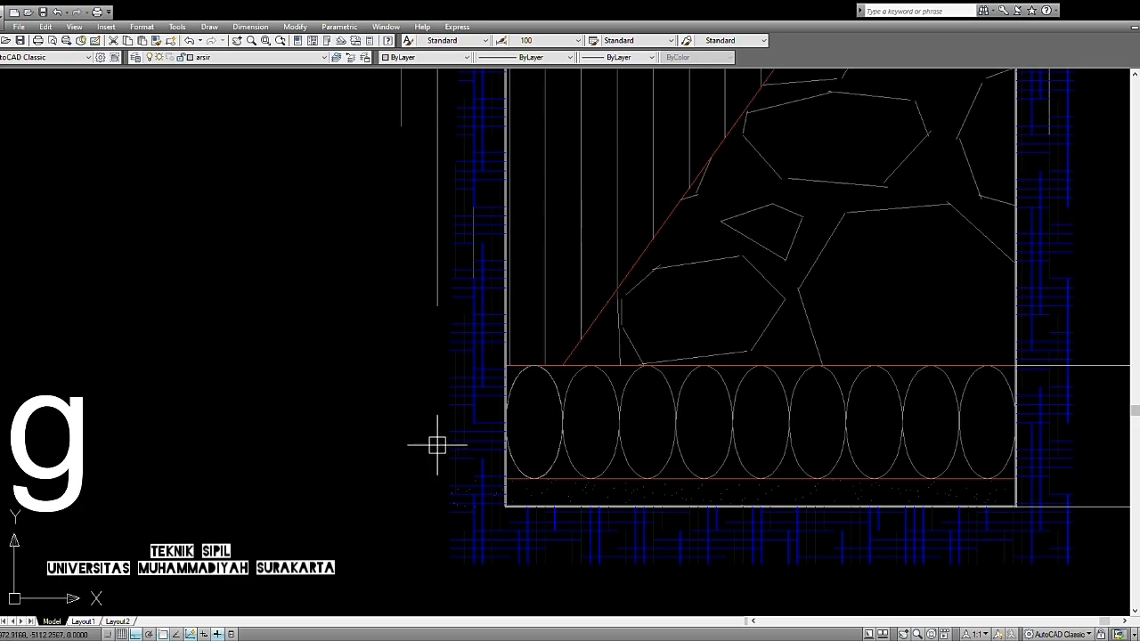
scroll(476, 433, down, 6)
scroll(690, 269, down, 6)
middle_drag(722, 287, 686, 448)
scroll(635, 455, up, 5)
scroll(615, 431, up, 10)
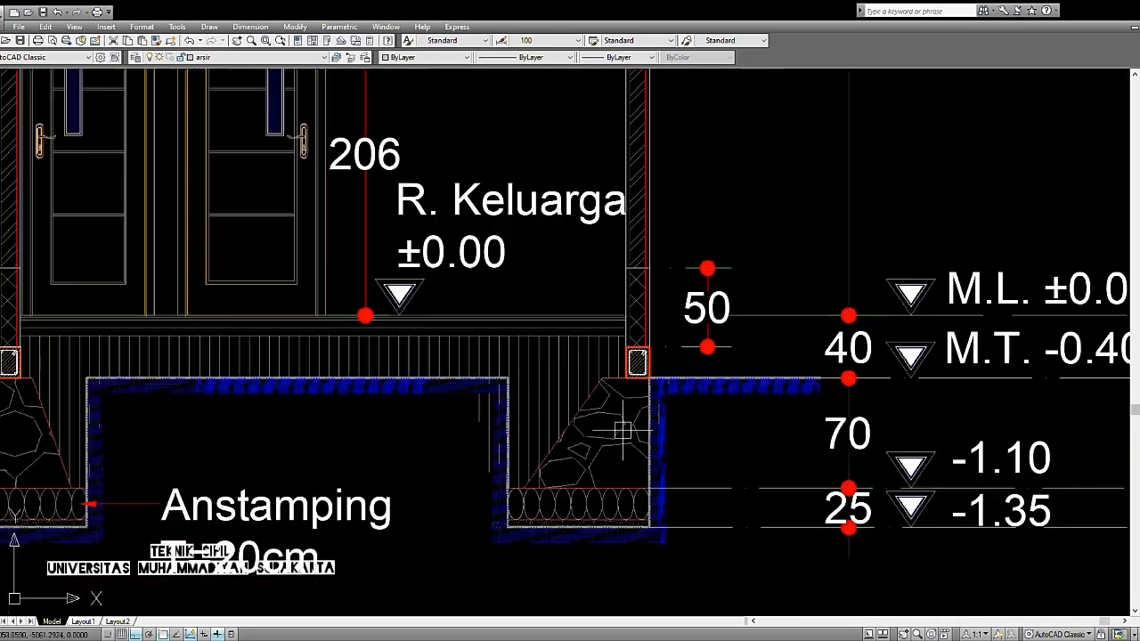
middle_drag(797, 416, 690, 493)
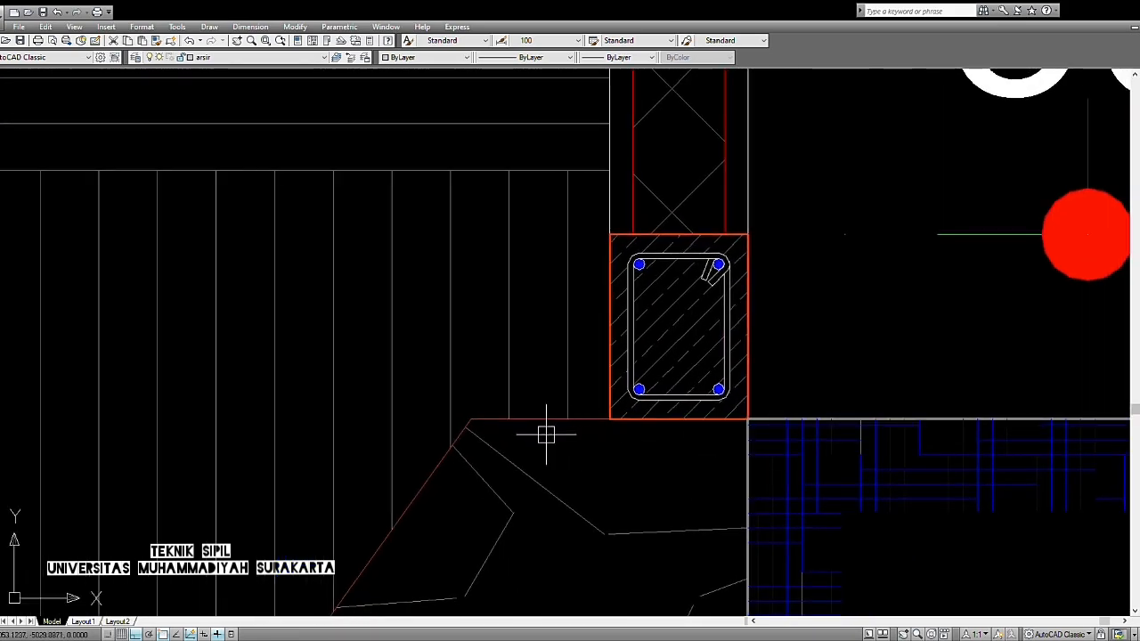
Step: Measure from the plan's upper outer wall line to the foundation-top outline in the upper-right room with a temporary dimension, and delete the dimension
scroll(557, 432, down, 14)
middle_drag(711, 281, 611, 637)
scroll(638, 244, up, 3)
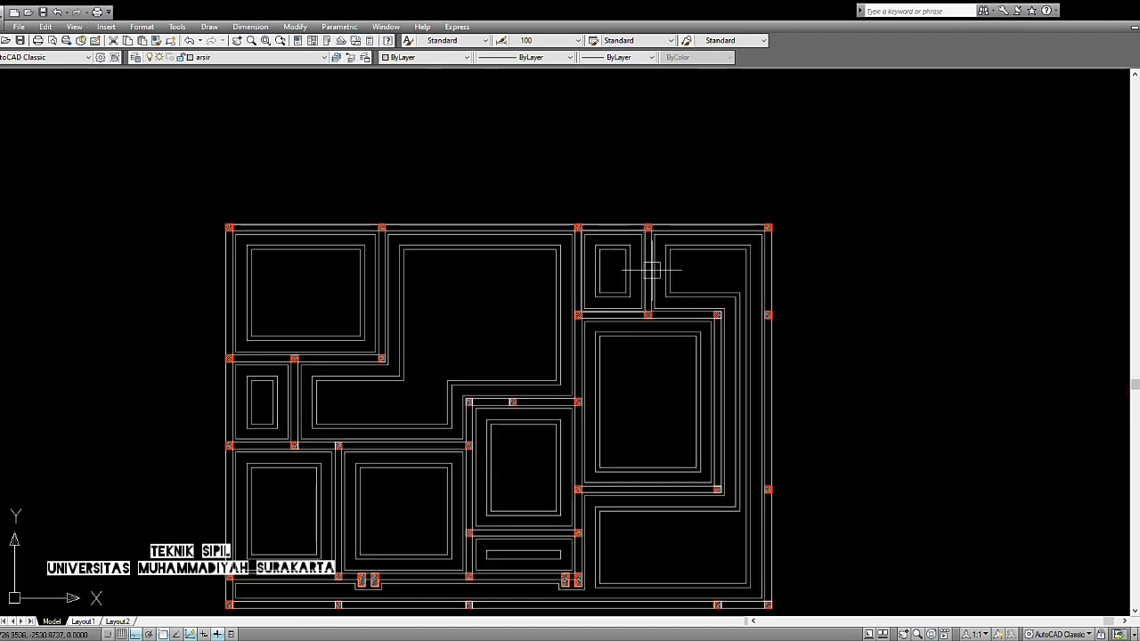
scroll(720, 270, up, 3)
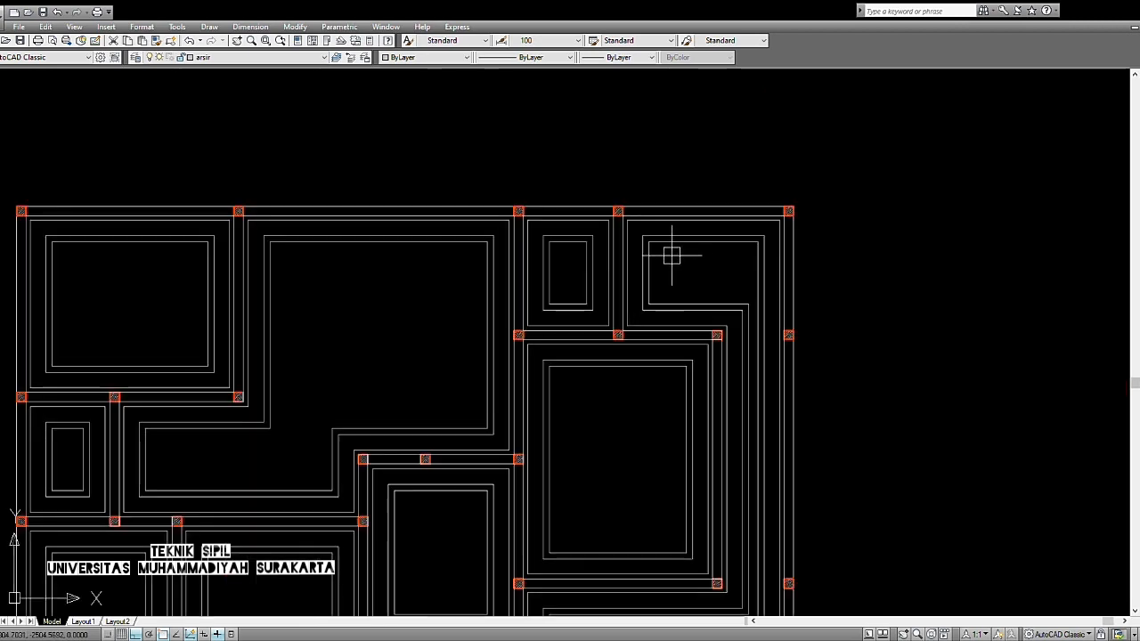
mouse_move(723, 272)
middle_down()
mouse_move(733, 408)
mouse_move(769, 402)
mouse_move(805, 356)
middle_up()
scroll(862, 318, up, 3)
mouse_move(863, 315)
middle_down()
mouse_move(838, 346)
mouse_move(784, 350)
middle_up()
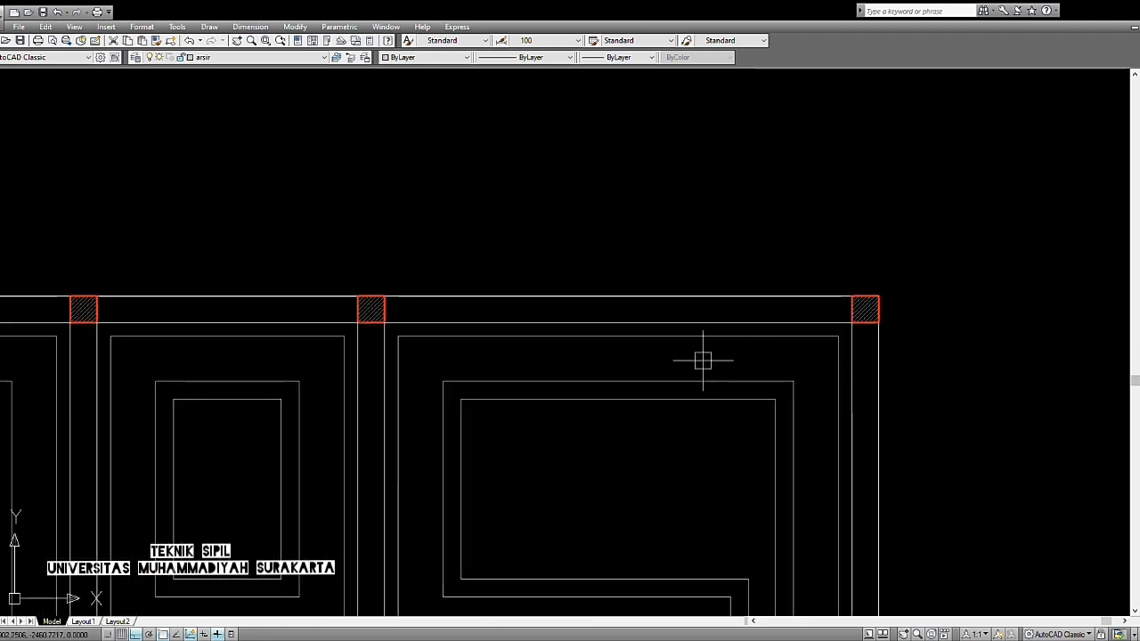
scroll(625, 346, up, 2)
scroll(652, 332, up, 2)
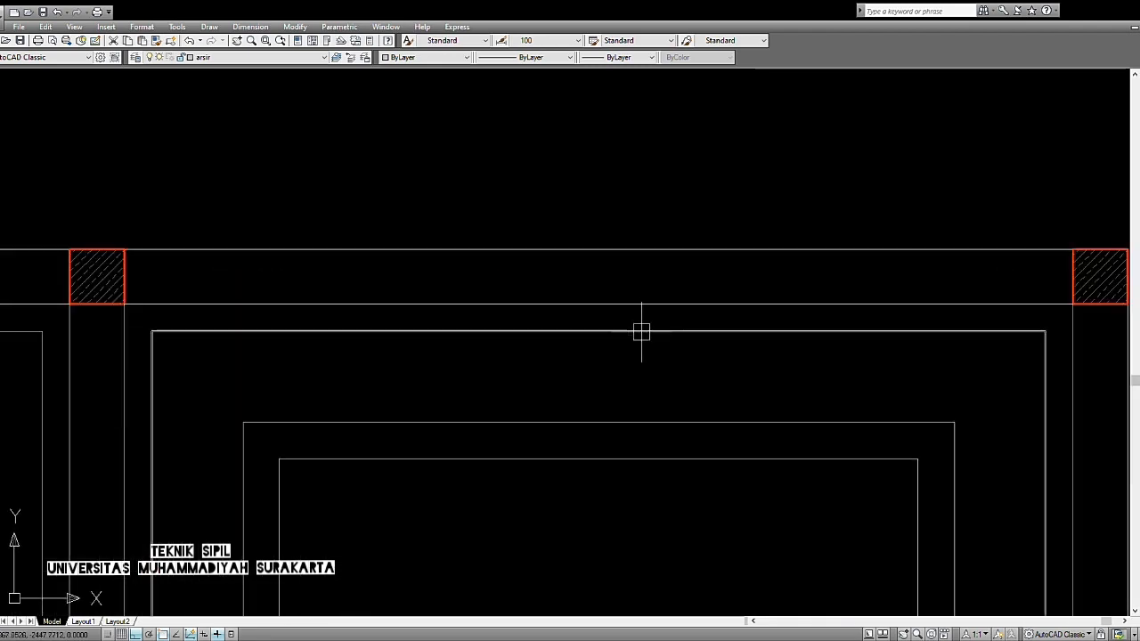
text(l)
key(Return)
click(615, 332)
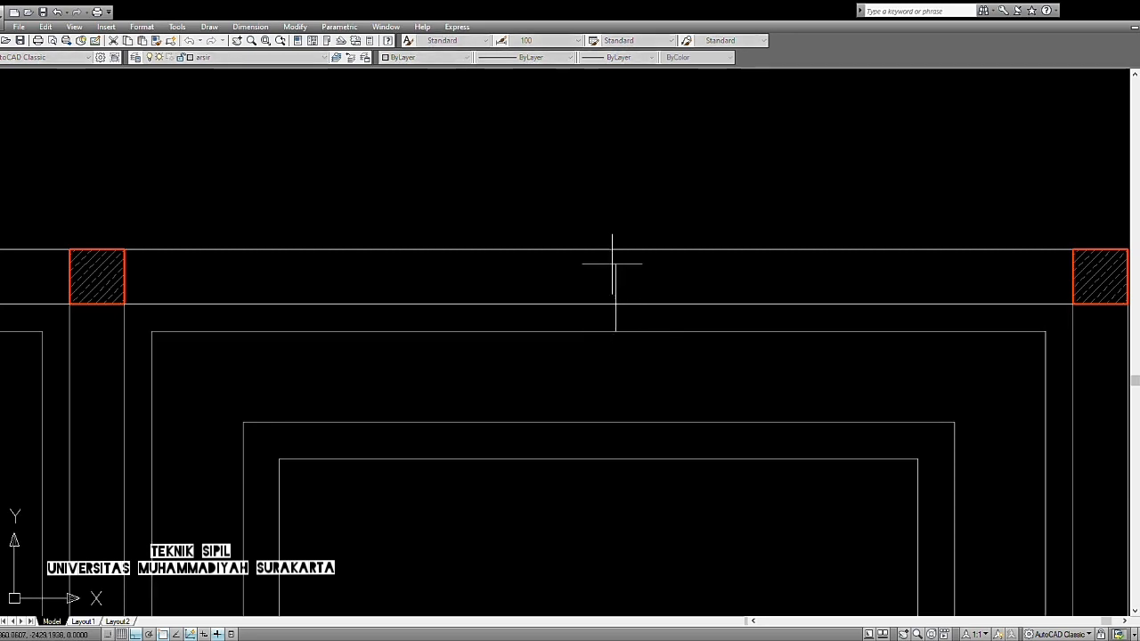
click(615, 245)
click(457, 262)
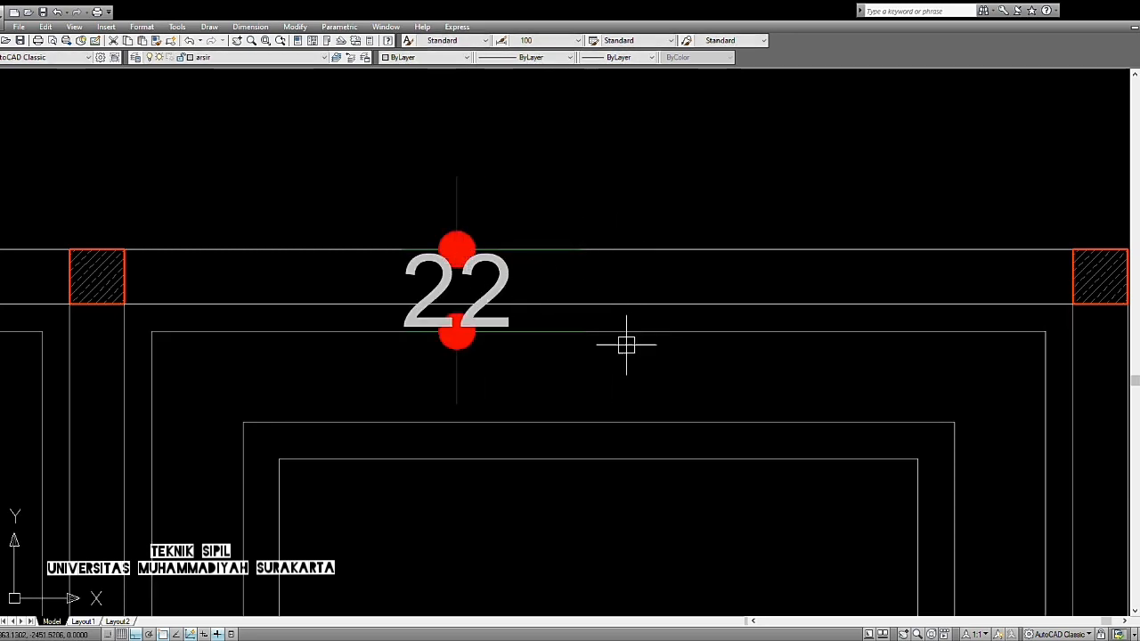
scroll(638, 346, down, 5)
scroll(579, 326, up, 7)
click(577, 327)
key(Delete)
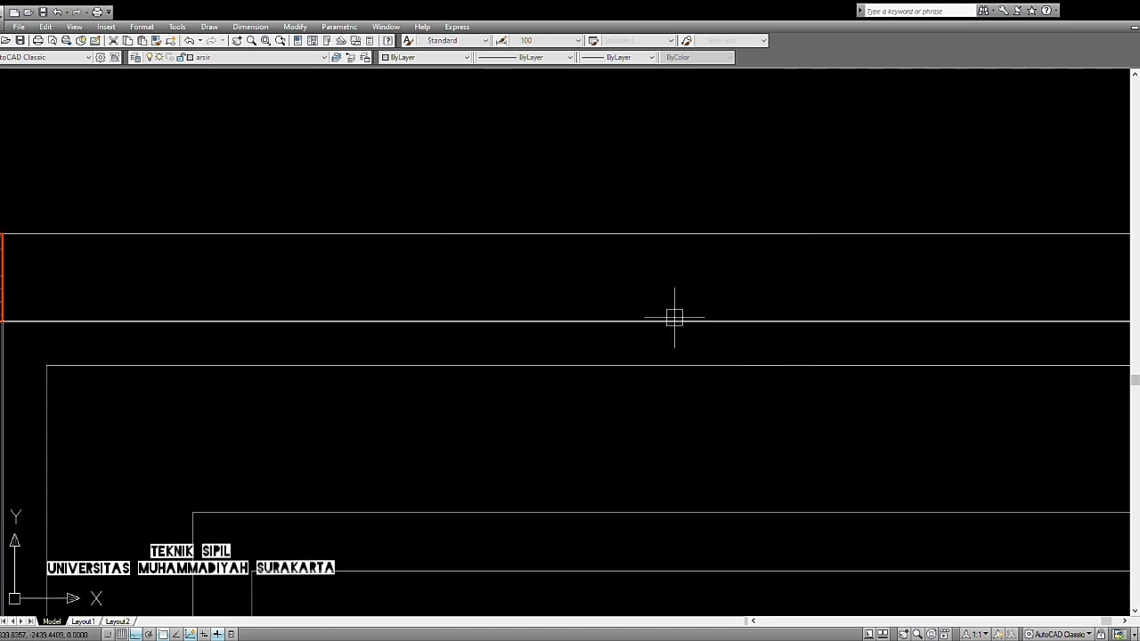
Step: Stretch the upper edges of all outlines along the upper exterior wall inward, placing the foundation-top outline 30 from the outer wall line
scroll(674, 315, down, 3)
scroll(908, 321, down, 4)
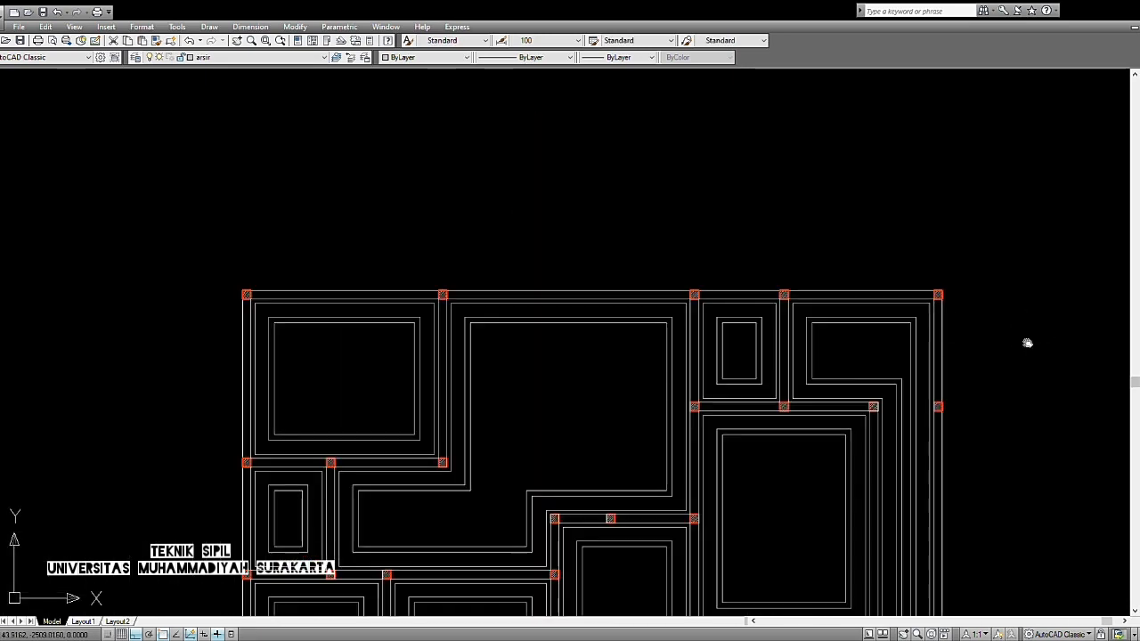
key(Return)
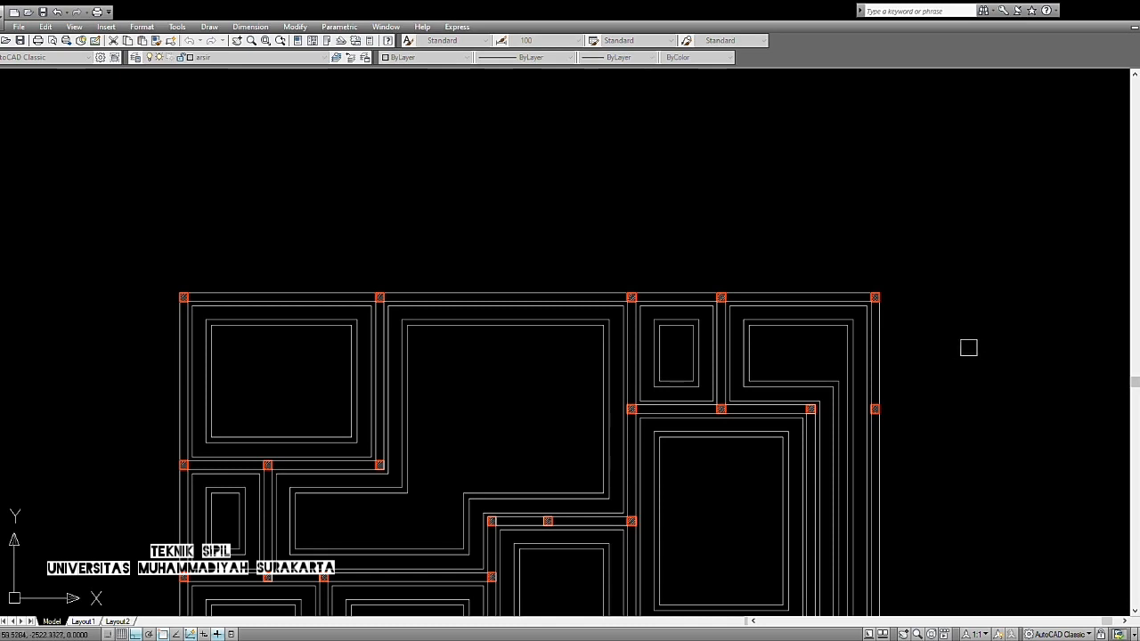
click(977, 348)
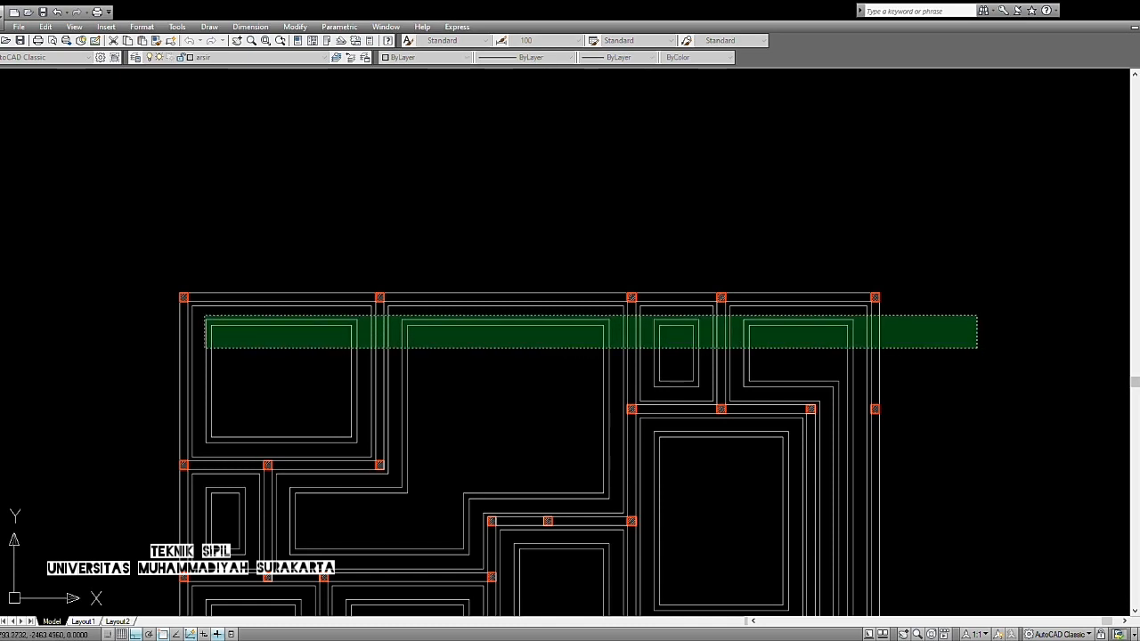
scroll(147, 309, up, 2)
scroll(153, 306, down, 3)
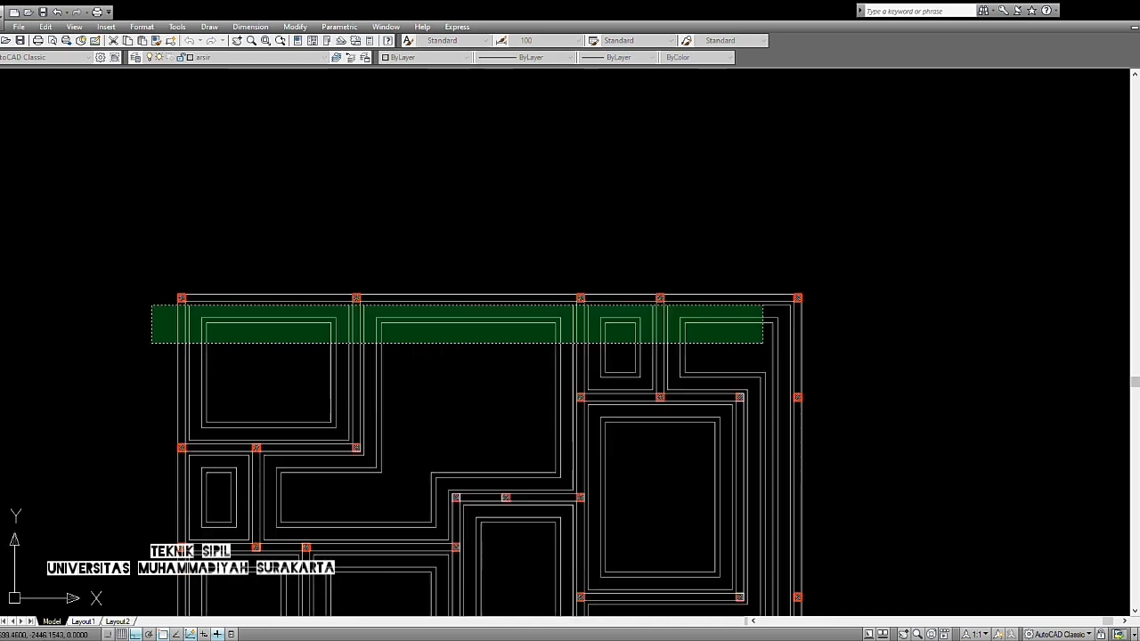
middle_drag(155, 302, 135, 329)
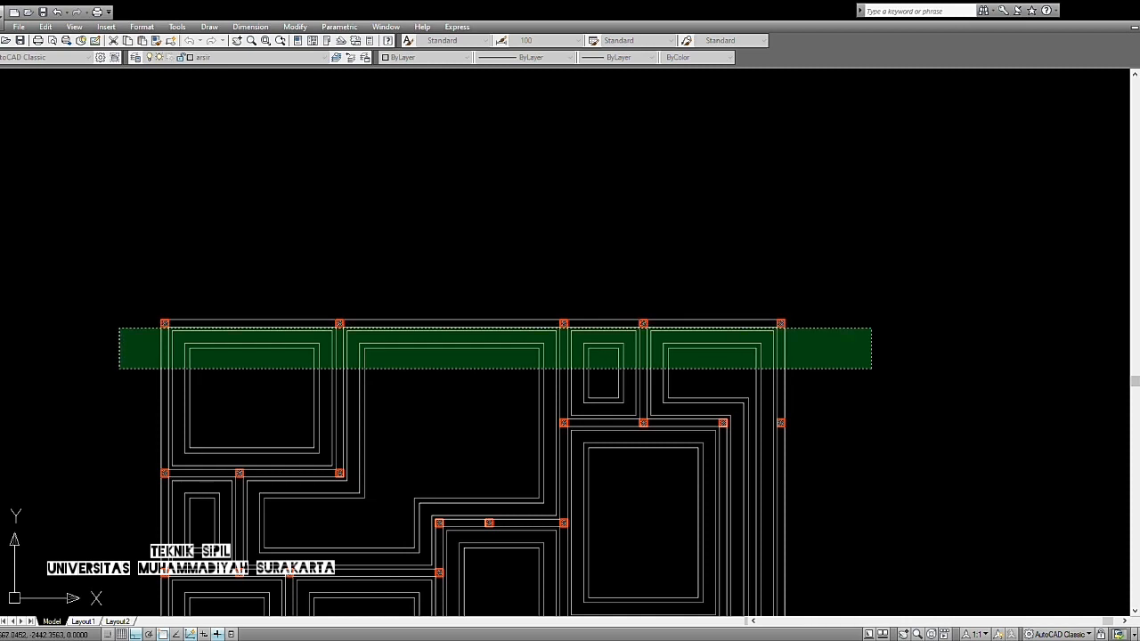
click(120, 328)
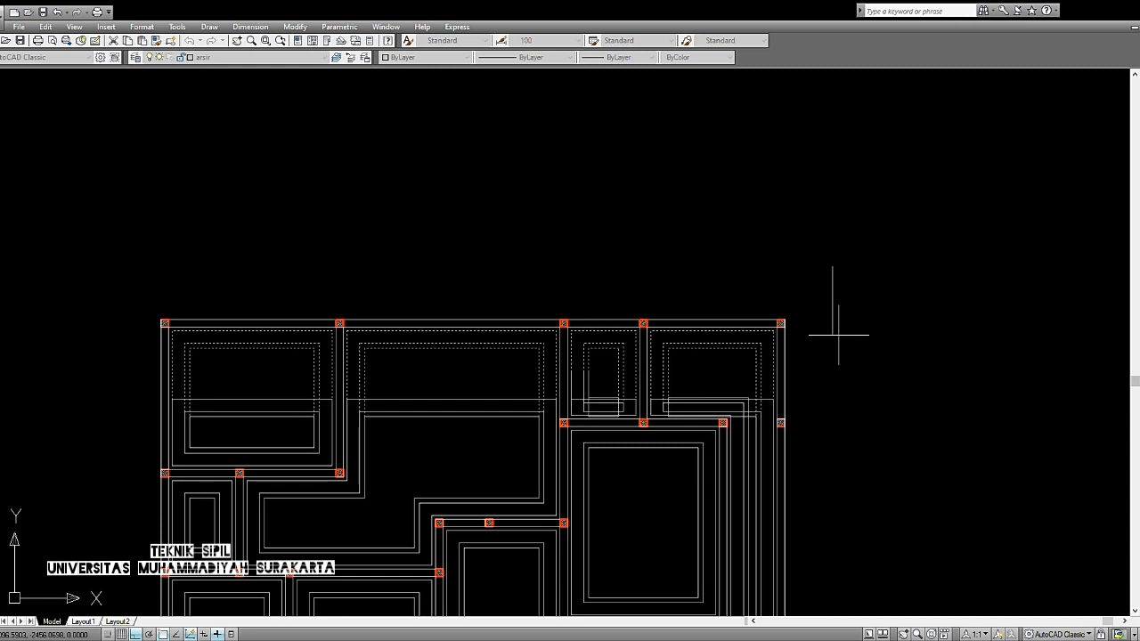
click(838, 335)
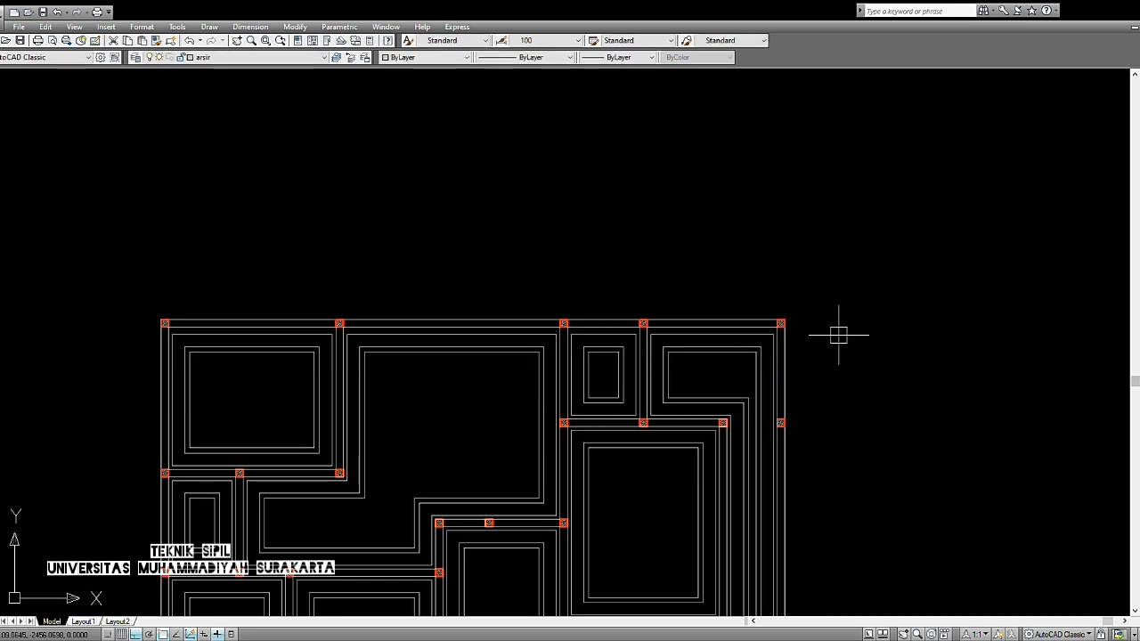
Step: Measure from the outer wall line to the foundation-top outline in the upper-right room with a temporary dimension, and delete the dimension
scroll(754, 323, up, 5)
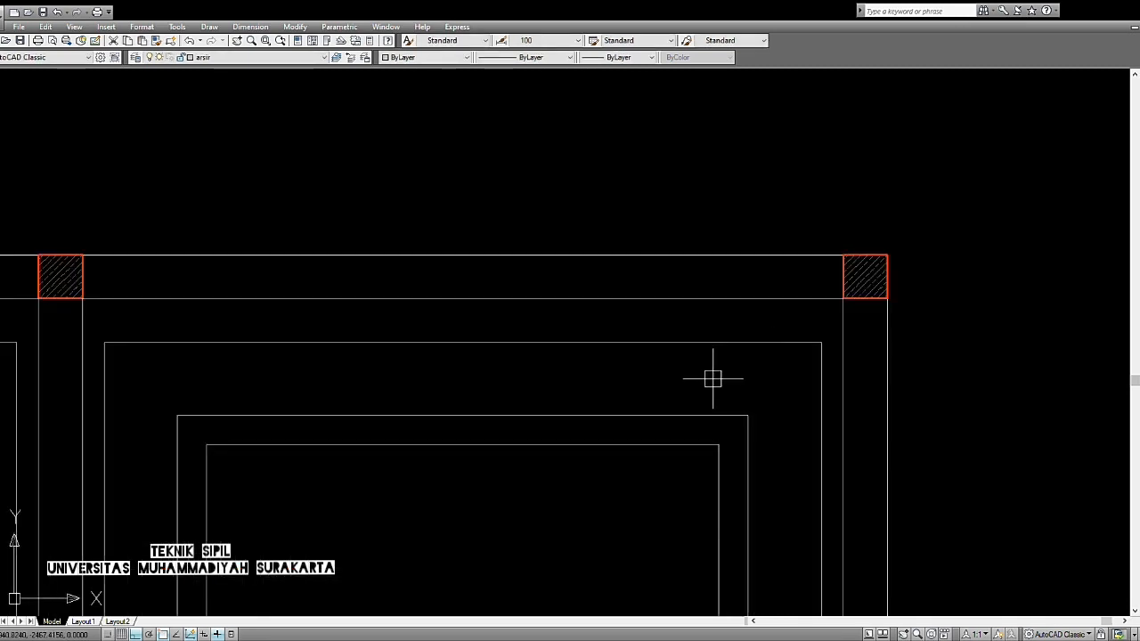
text(l)
key(Return)
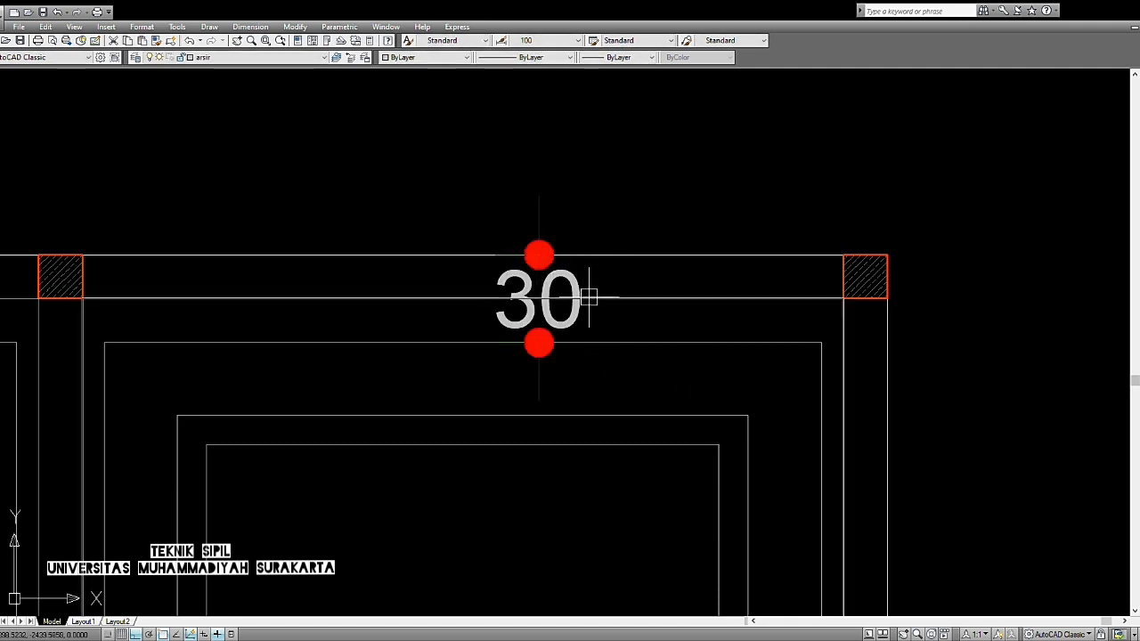
scroll(597, 298, up, 2)
scroll(754, 325, down, 3)
key(Delete)
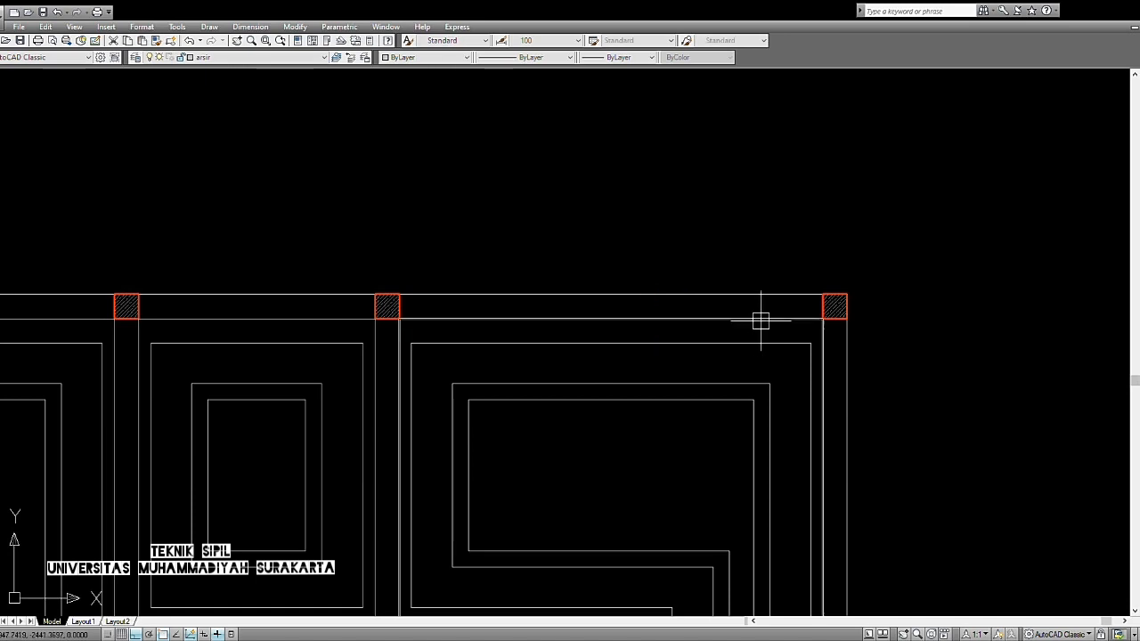
Step: Measure from the upper outer wall line to the foundation-base outline in the upper-right room with a temporary dimension, and delete it
scroll(662, 395, down, 4)
middle_drag(797, 316, 795, 313)
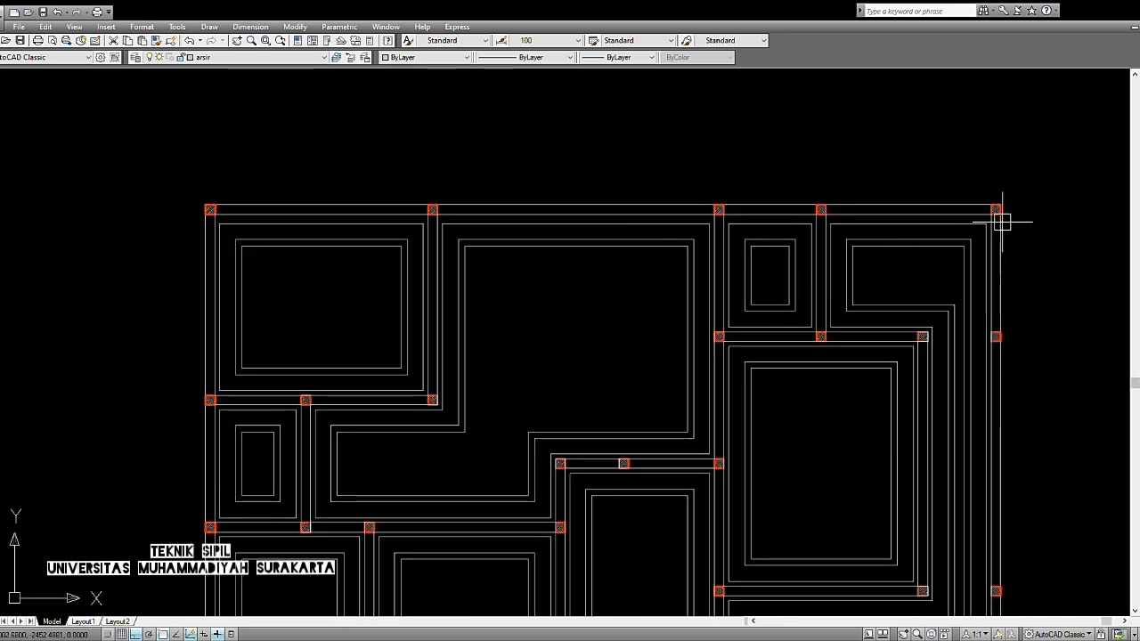
scroll(980, 260, up, 3)
middle_drag(980, 260, 747, 332)
scroll(671, 303, up, 2)
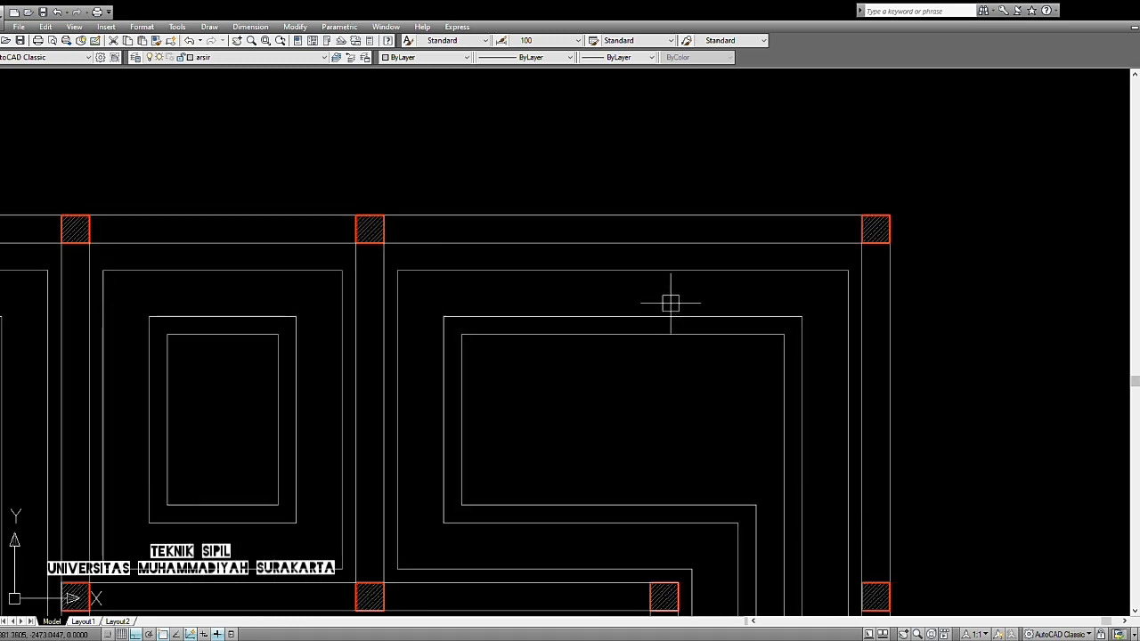
text(l)
key(Return)
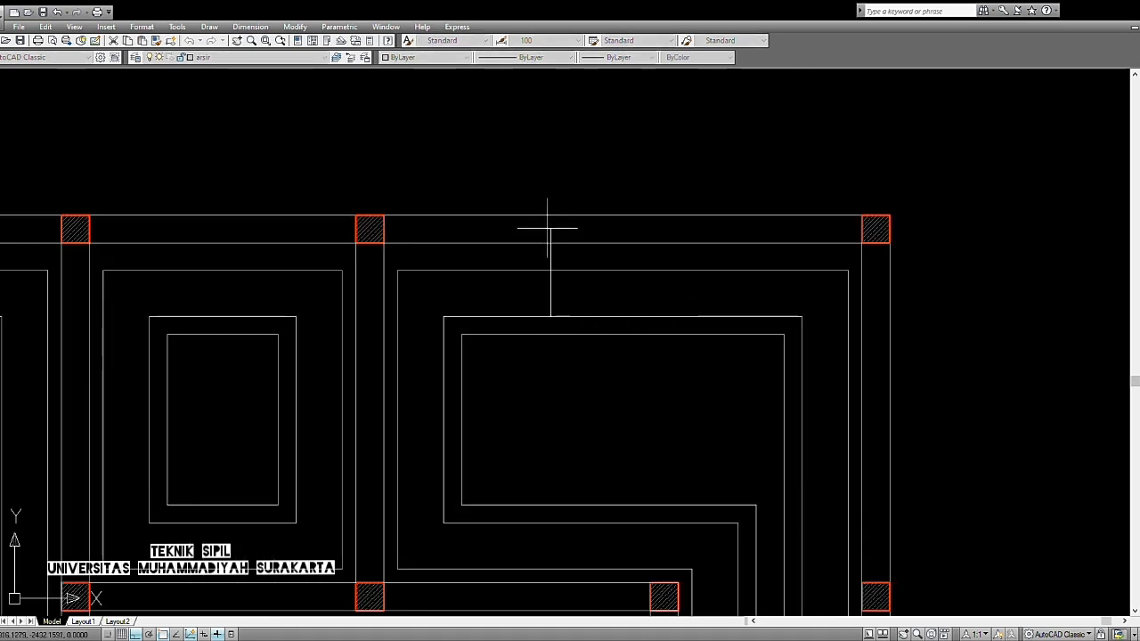
scroll(551, 234, up, 3)
click(580, 337)
click(420, 342)
key(Delete)
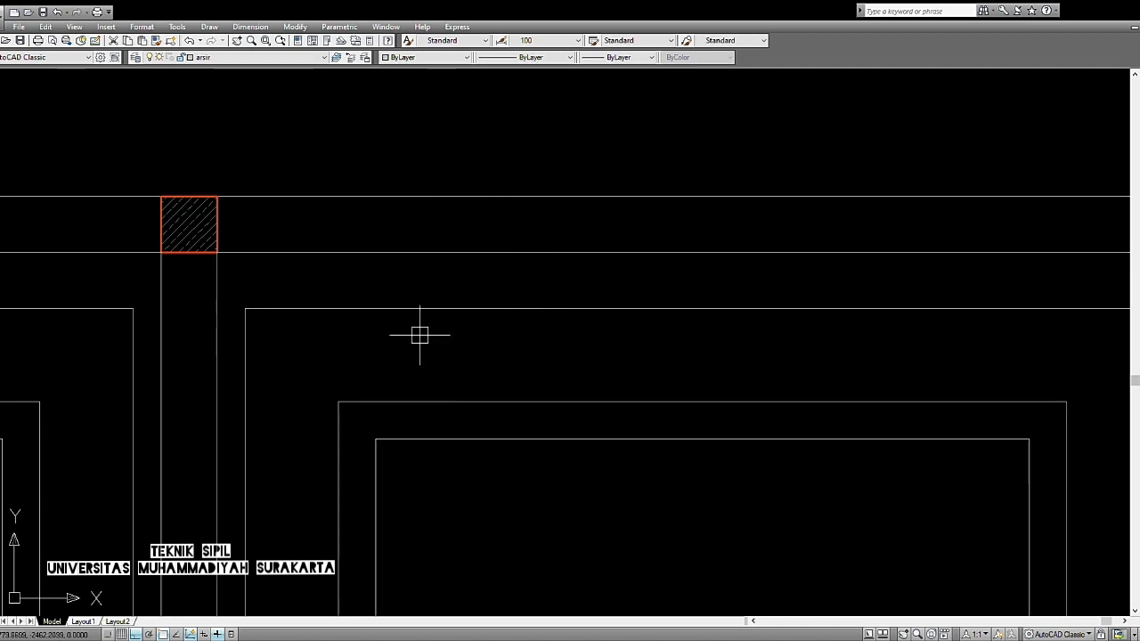
Step: Stretch only the upper edges of the two innermost outlines inward in every room along the upper exterior wall
scroll(527, 284, down, 6)
middle_drag(702, 339, 814, 333)
key(Return)
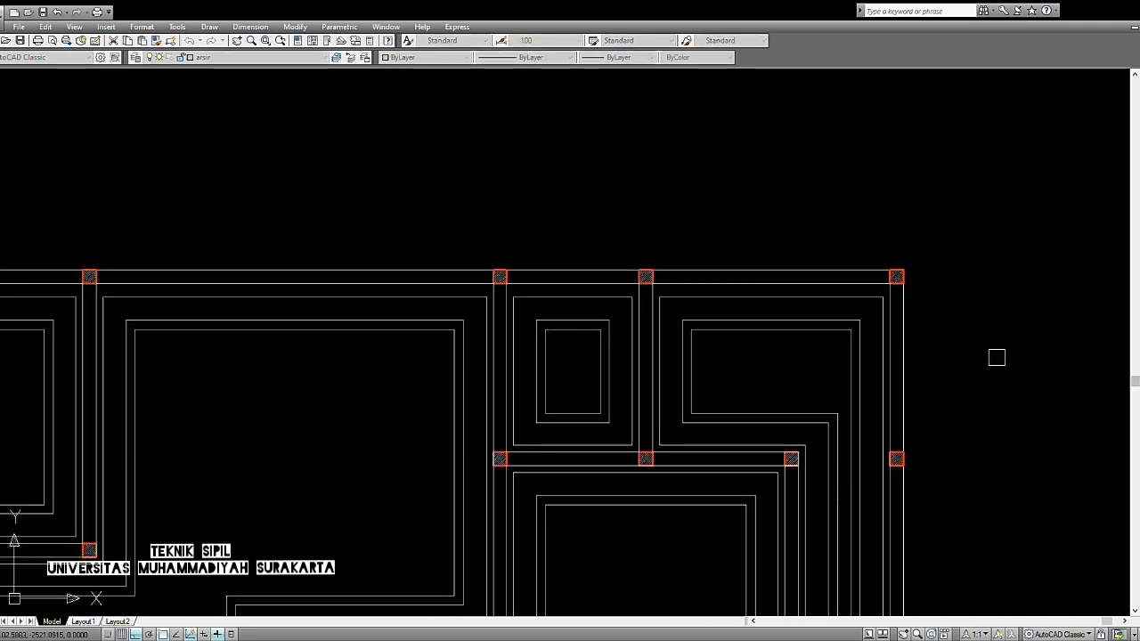
scroll(1009, 359, down, 2)
click(1017, 359)
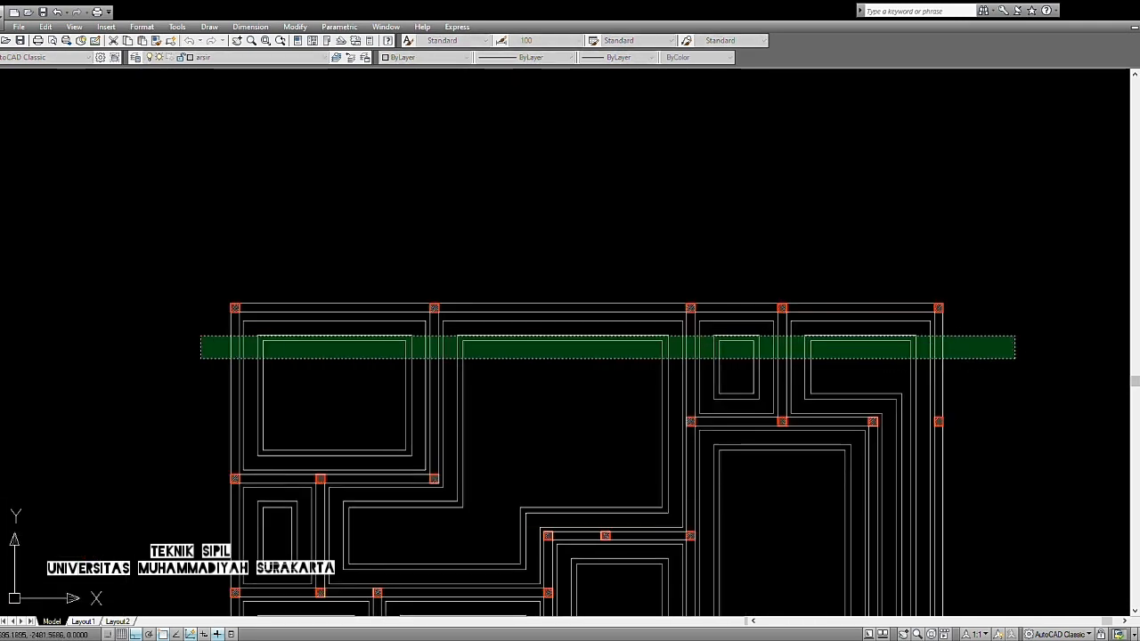
click(173, 330)
key(Return)
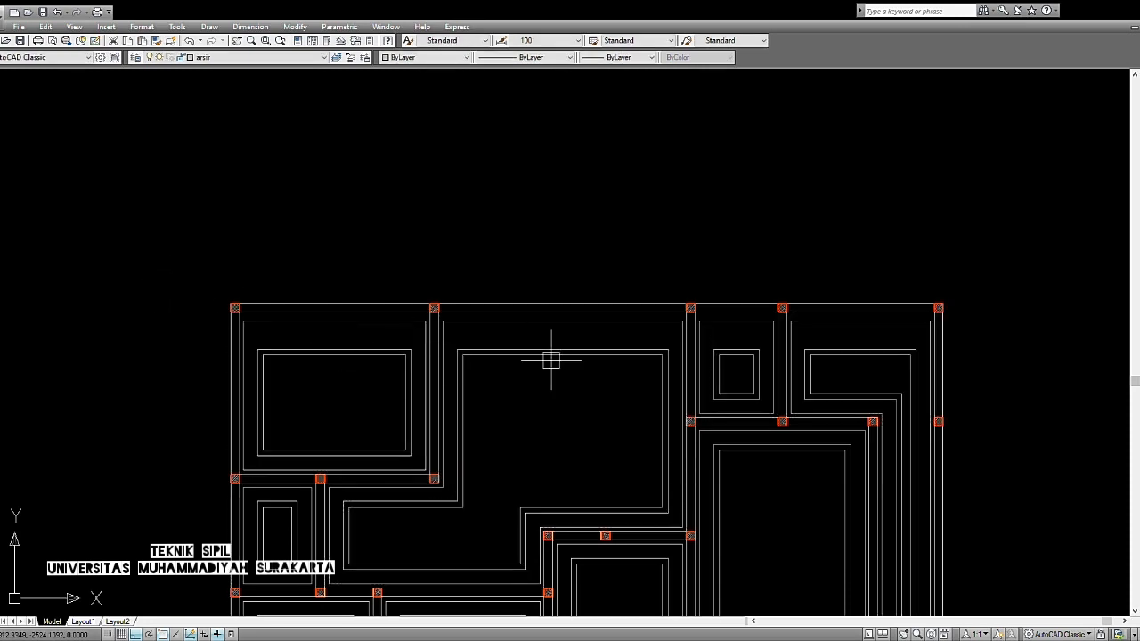
Step: Measure from the upper outer wall line to the foundation-base outline in the large central room temporarily, and delete the measurement
scroll(552, 360, up, 5)
text(l)
key(Return)
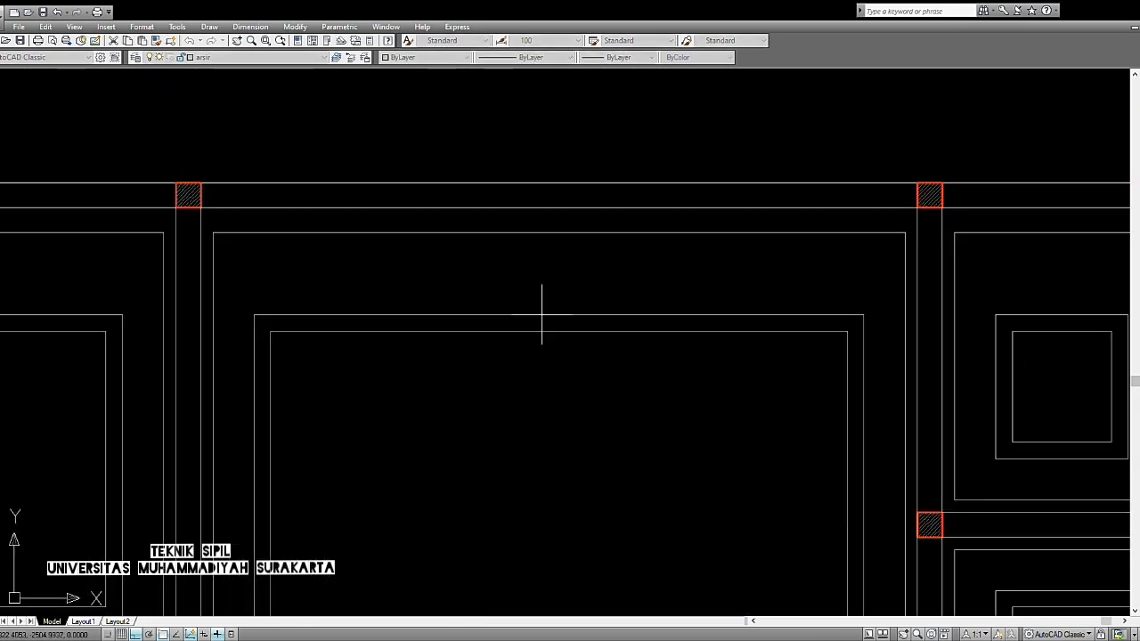
click(545, 182)
click(479, 192)
scroll(513, 247, up, 3)
click(543, 284)
click(374, 260)
key(Delete)
Step: Stretch the left edges of the room outlines along the left exterior wall inward by 7.5
scroll(557, 210, down, 12)
scroll(543, 234, up, 3)
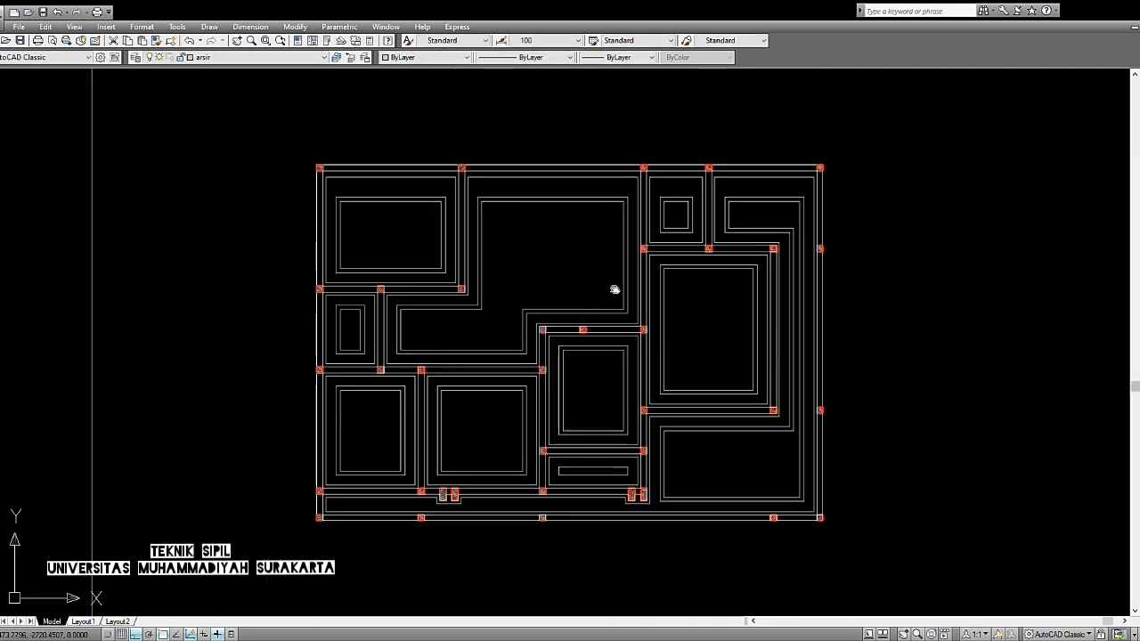
middle_drag(614, 290, 591, 286)
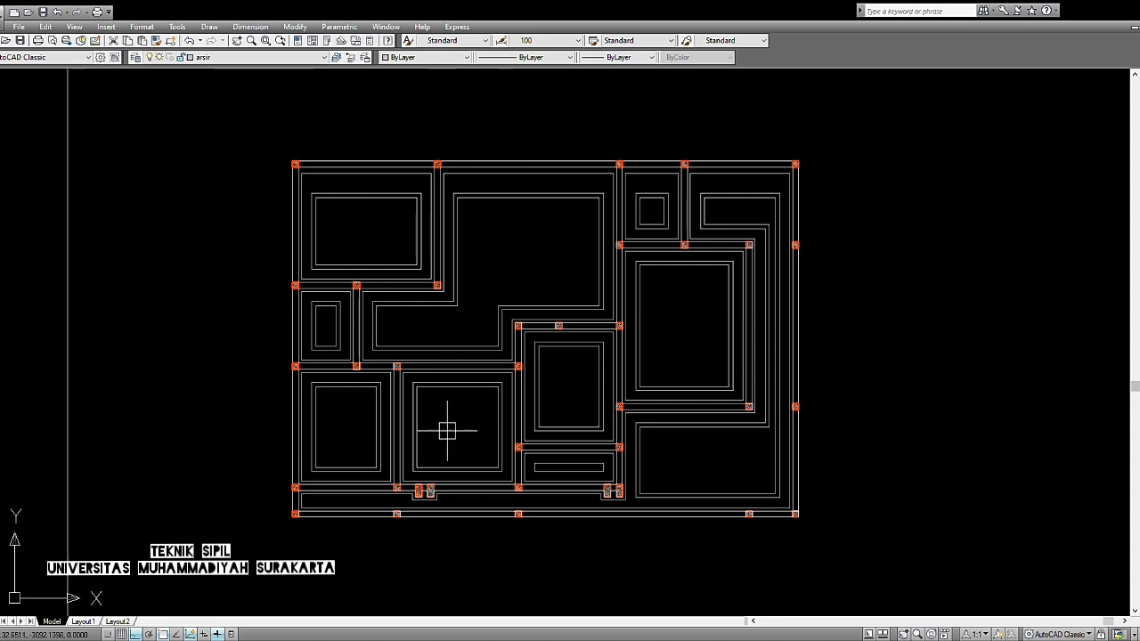
scroll(365, 468, up, 4)
scroll(293, 522, up, 5)
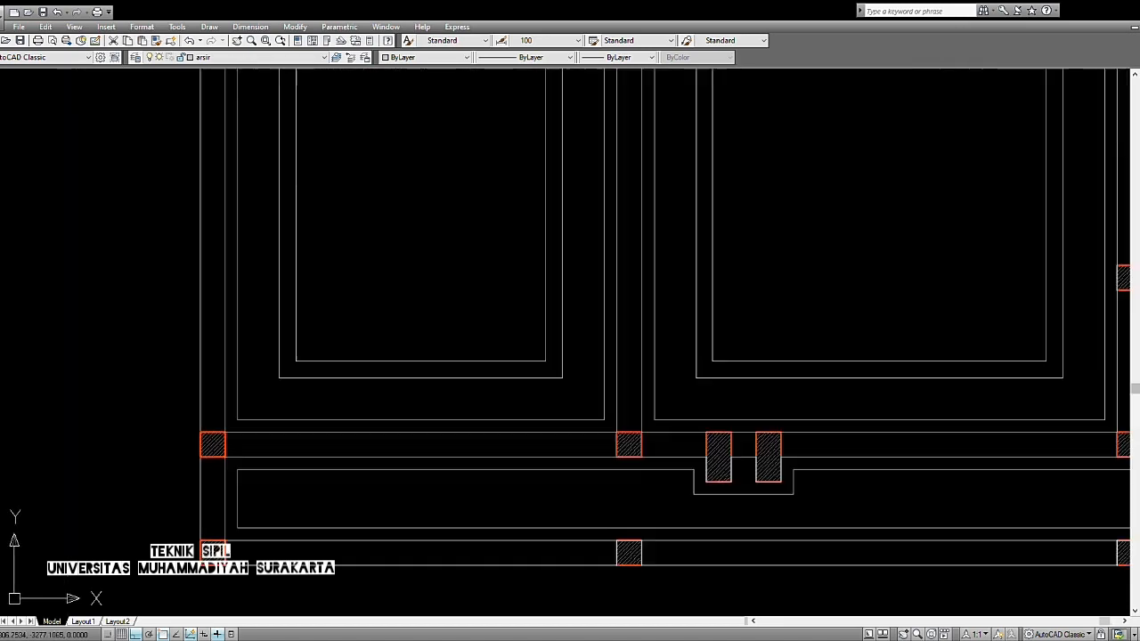
scroll(331, 526, up, 2)
click(331, 520)
scroll(326, 507, down, 12)
scroll(303, 100, up, 4)
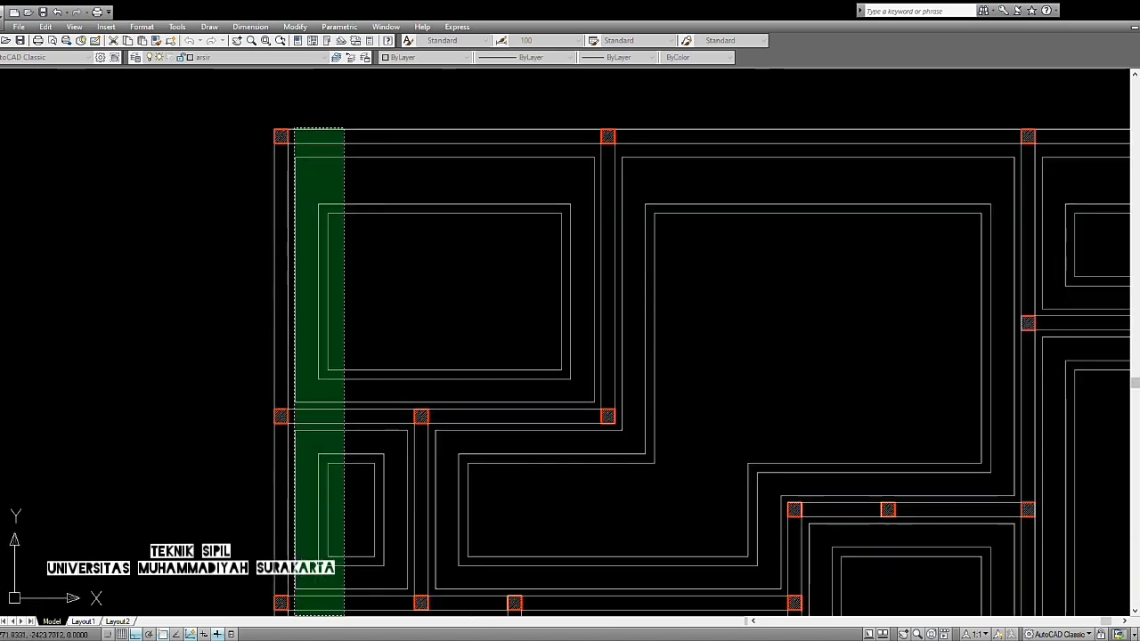
scroll(295, 125, up, 3)
click(293, 173)
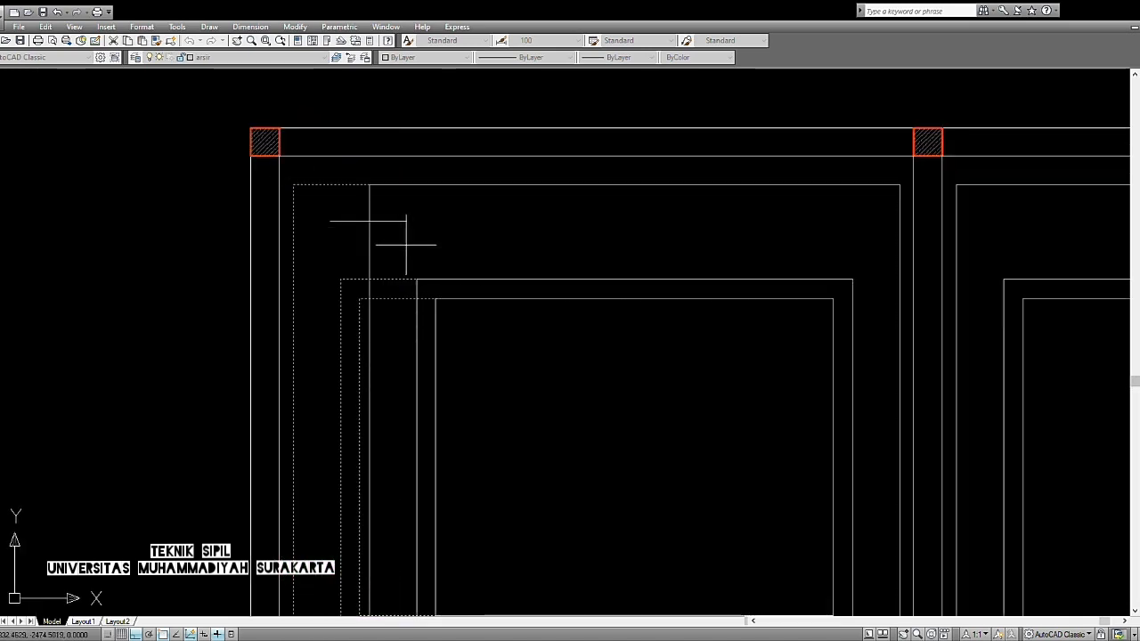
text(7.5)
key(Return)
Step: Stretch the left edges of the innermost outlines in the rooms along the left exterior wall inward by 25
scroll(464, 356, down, 6)
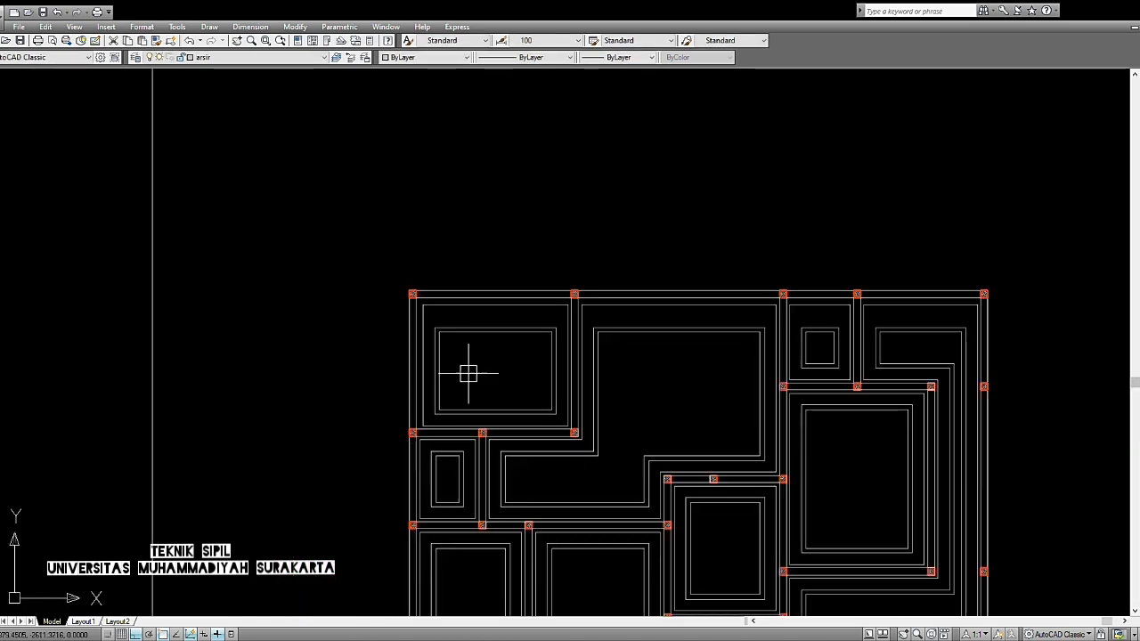
middle_drag(456, 566, 420, 310)
scroll(409, 406, up, 2)
scroll(410, 402, up, 4)
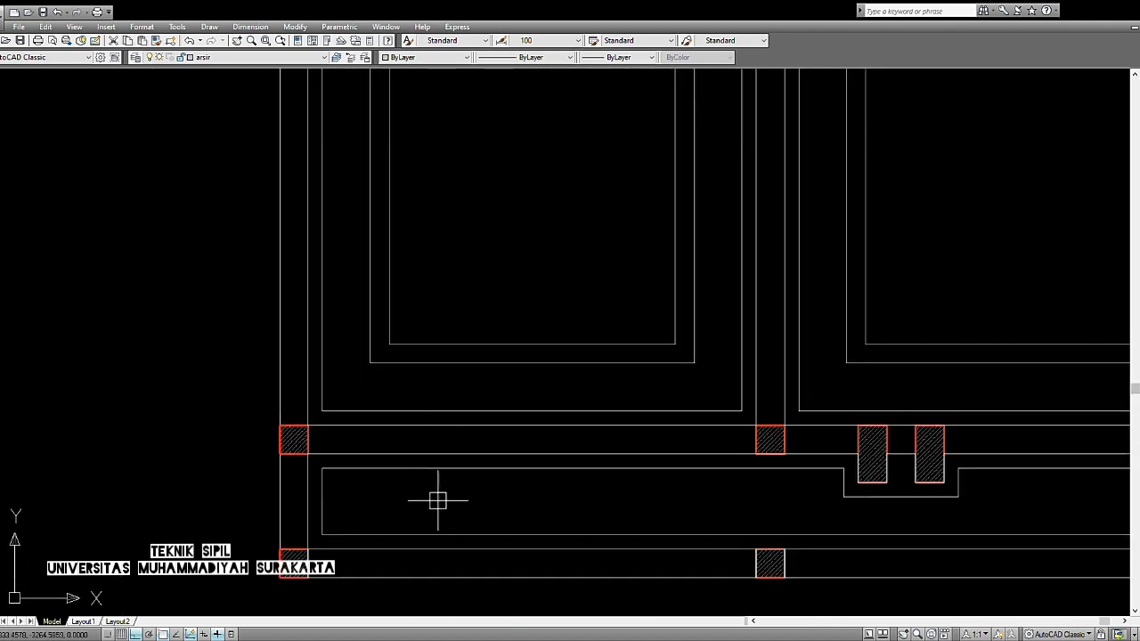
key(Return)
click(447, 496)
scroll(402, 350, down, 7)
scroll(405, 222, up, 6)
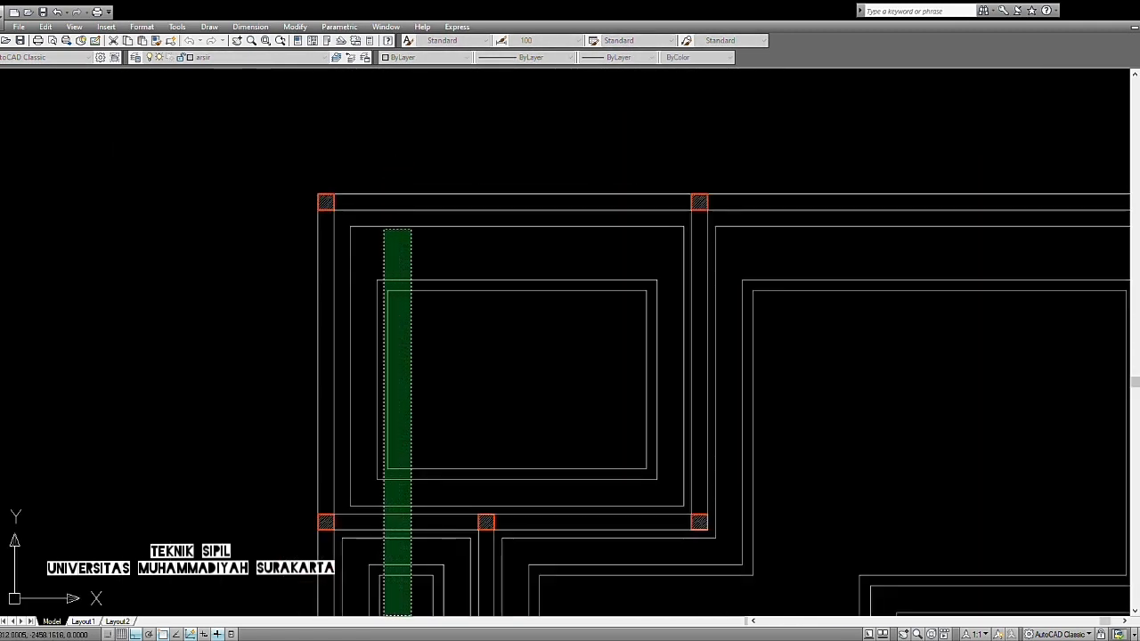
click(378, 222)
text(25)
key(Return)
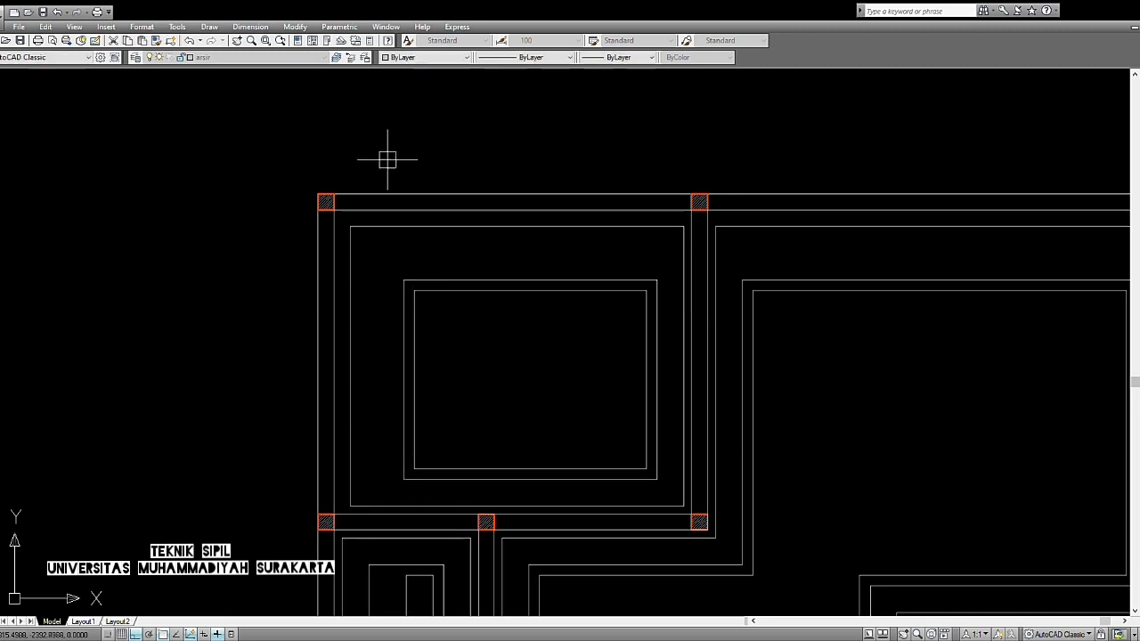
Step: Examine the stretched outlines along the left exterior wall, comparing the upper-left room, the small room and the lower-left room
scroll(405, 161, down, 2)
scroll(394, 351, up, 6)
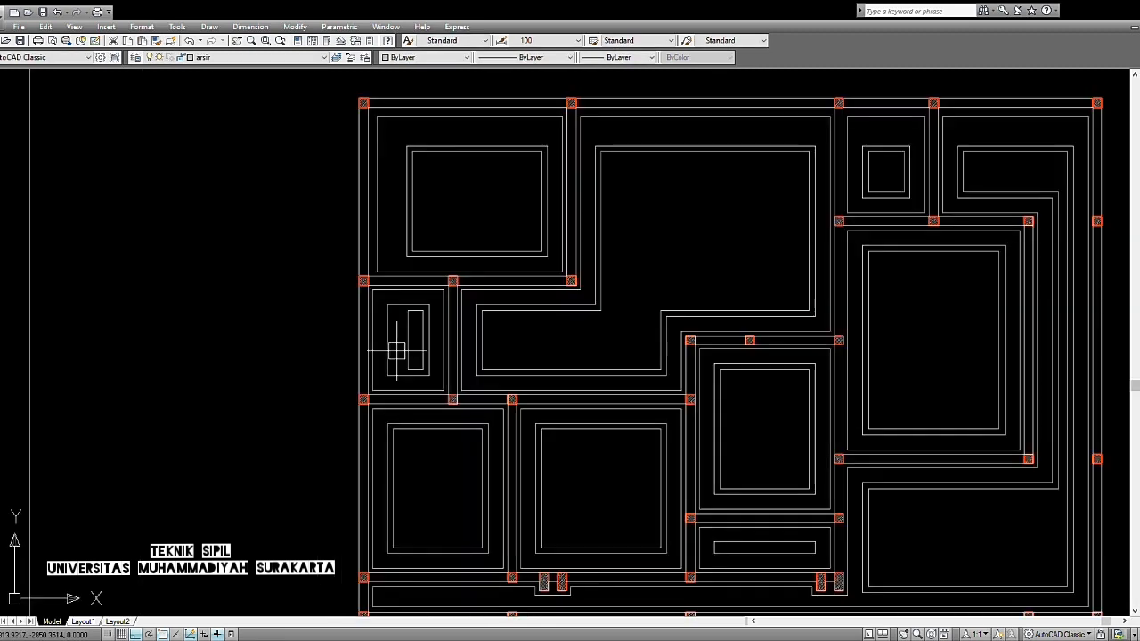
scroll(384, 402, down, 2)
scroll(414, 409, down, 5)
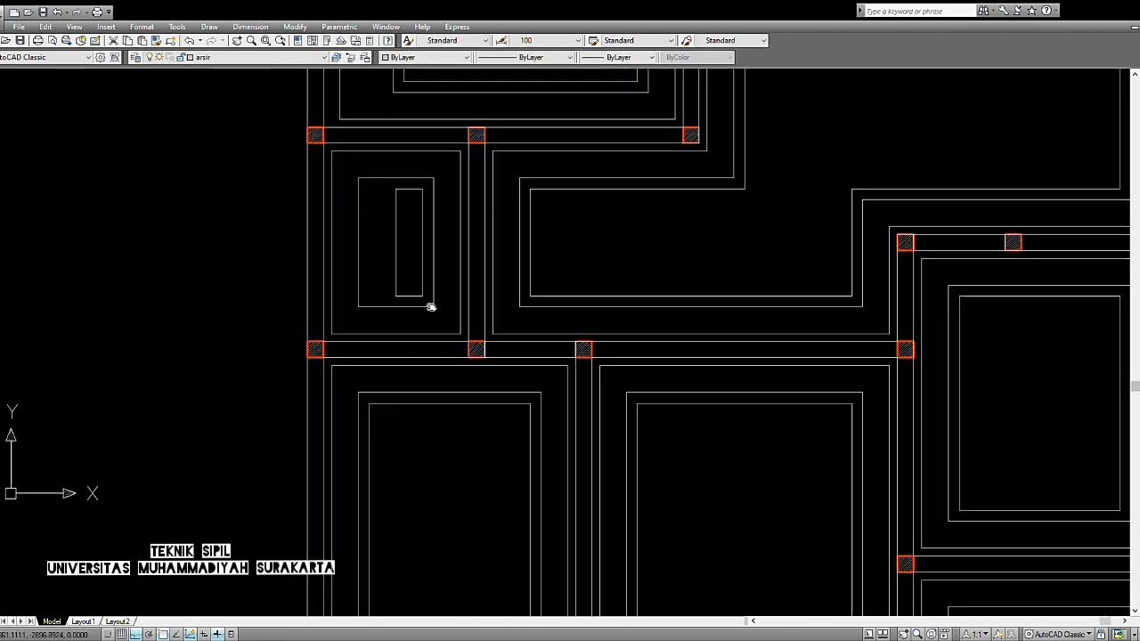
scroll(470, 294, down, 2)
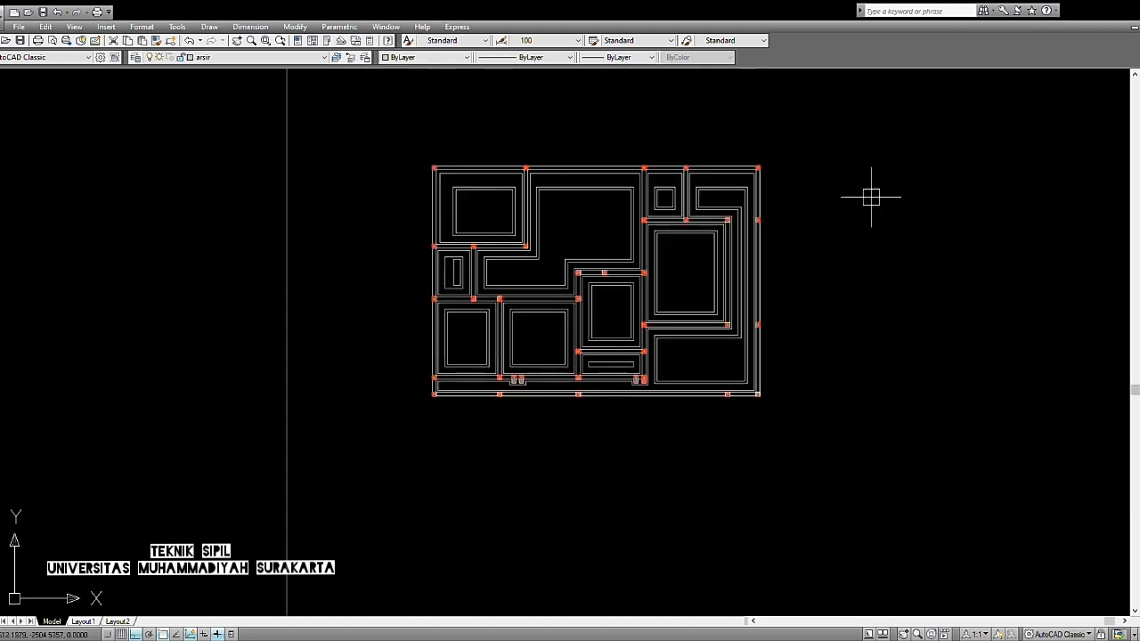
scroll(526, 247, up, 4)
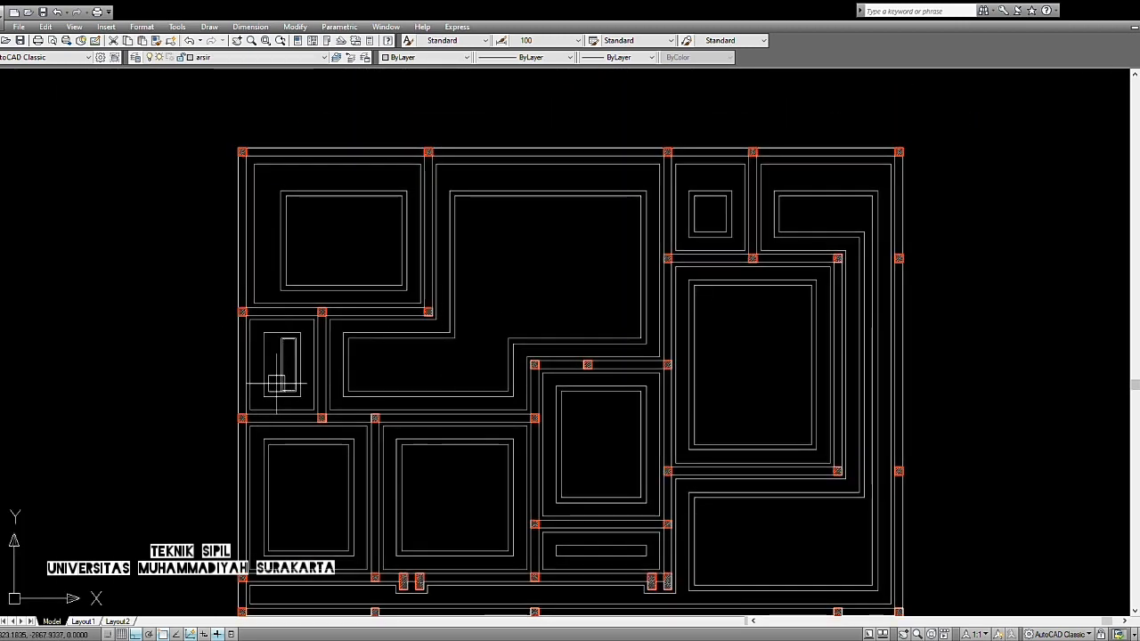
mouse_move(305, 458)
middle_down()
mouse_move(420, 501)
mouse_move(443, 540)
mouse_move(424, 439)
middle_up()
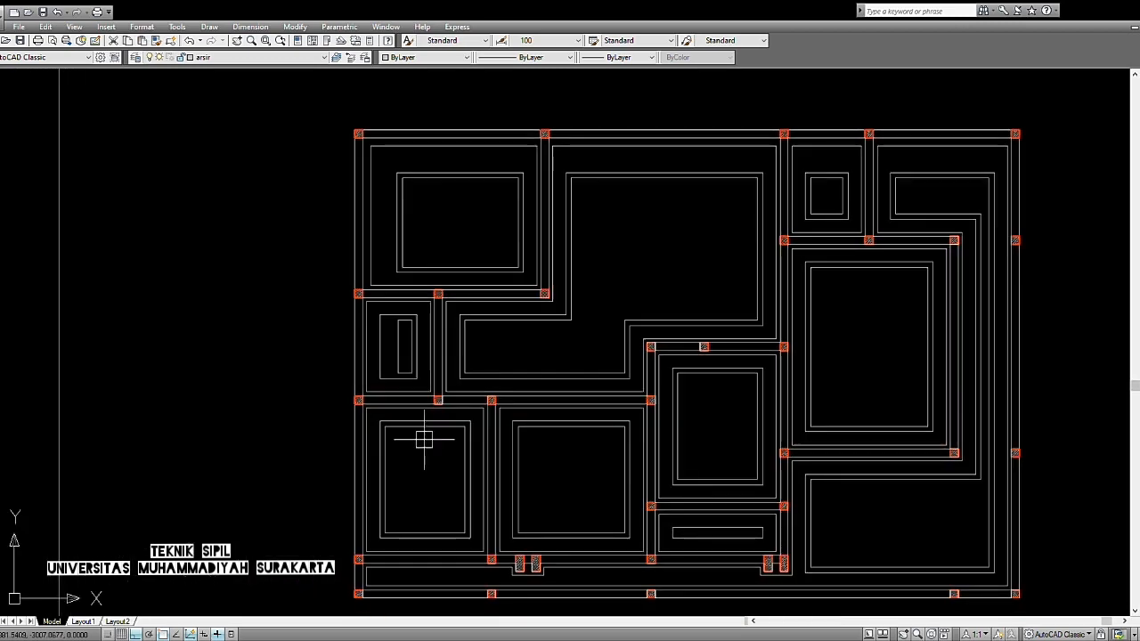
middle_drag(536, 309, 438, 381)
middle_drag(398, 468, 448, 256)
scroll(353, 432, up, 3)
scroll(364, 433, down, 2)
middle_drag(408, 345, 420, 580)
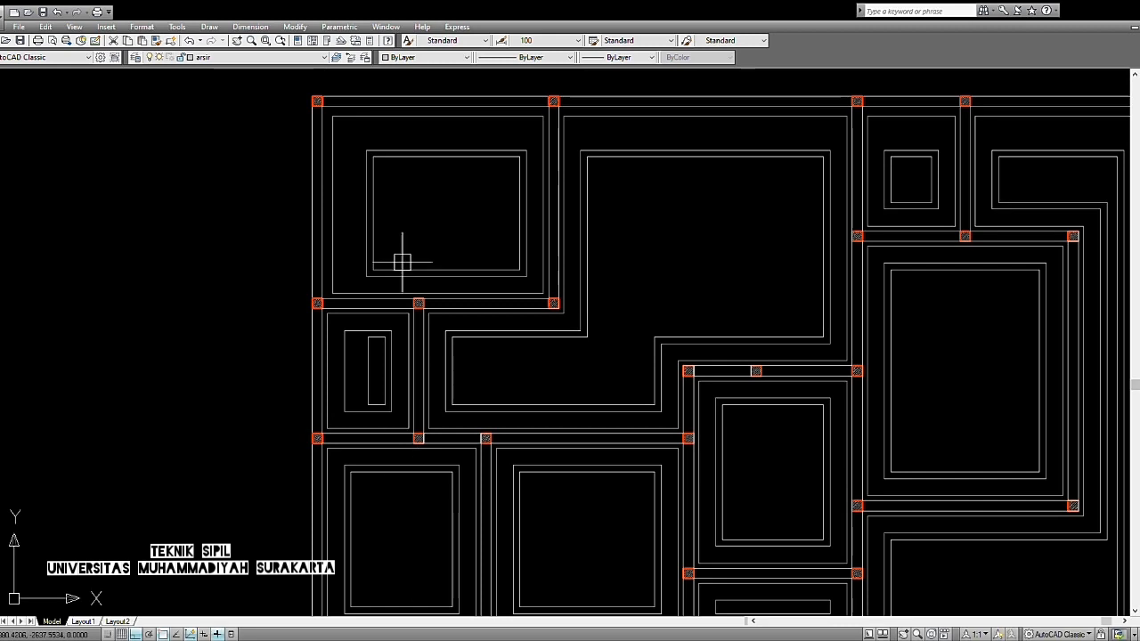
scroll(363, 159, up, 3)
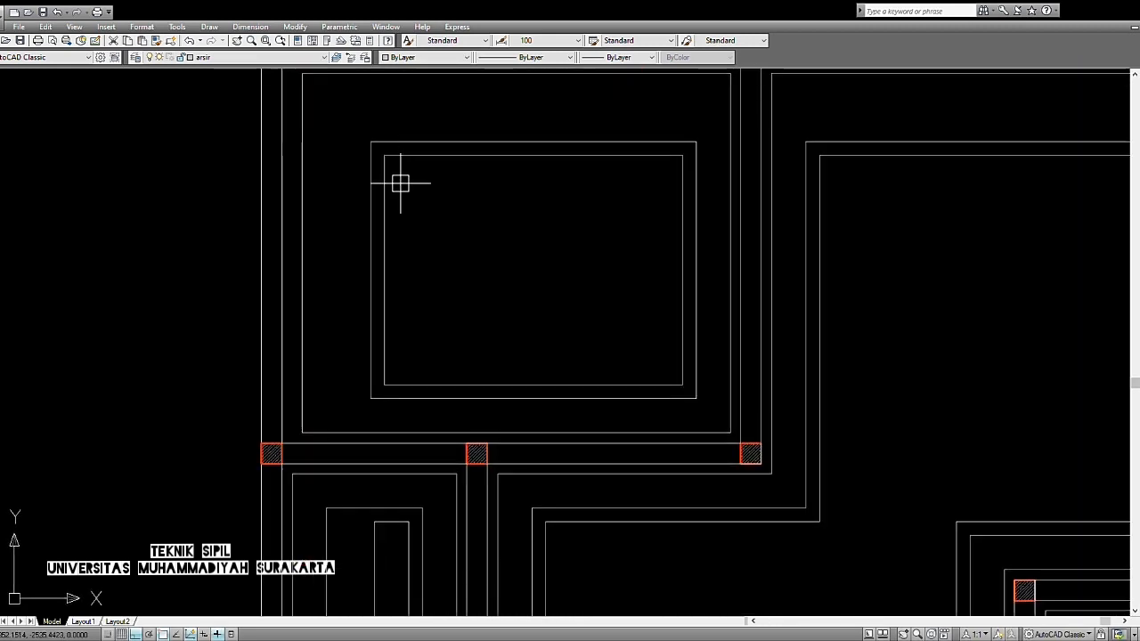
scroll(400, 184, down, 5)
scroll(393, 304, up, 1)
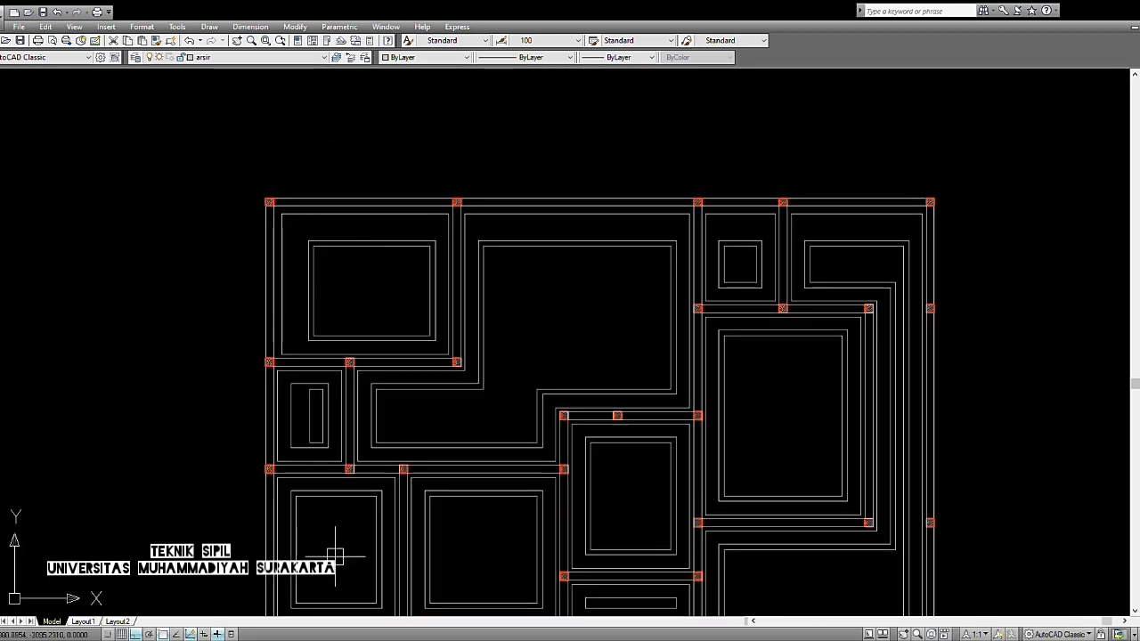
Step: Examine the outlines of the lower-left room, the small room above it and the whole foundation plan
middle_drag(331, 547, 369, 407)
scroll(369, 407, up, 2)
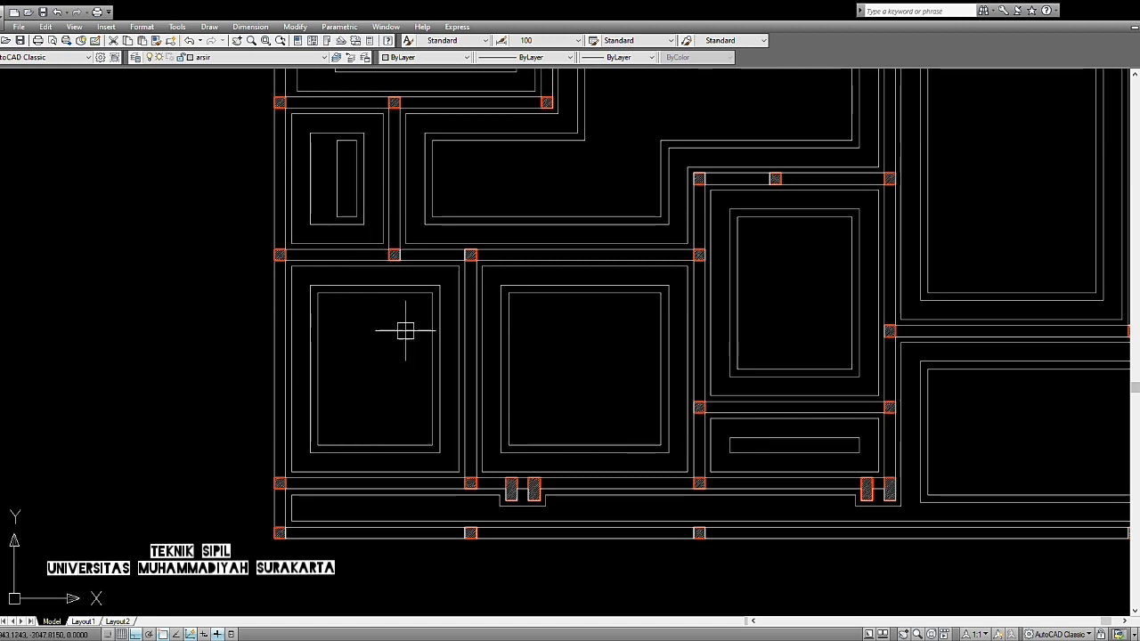
scroll(376, 287, down, 4)
scroll(415, 285, up, 5)
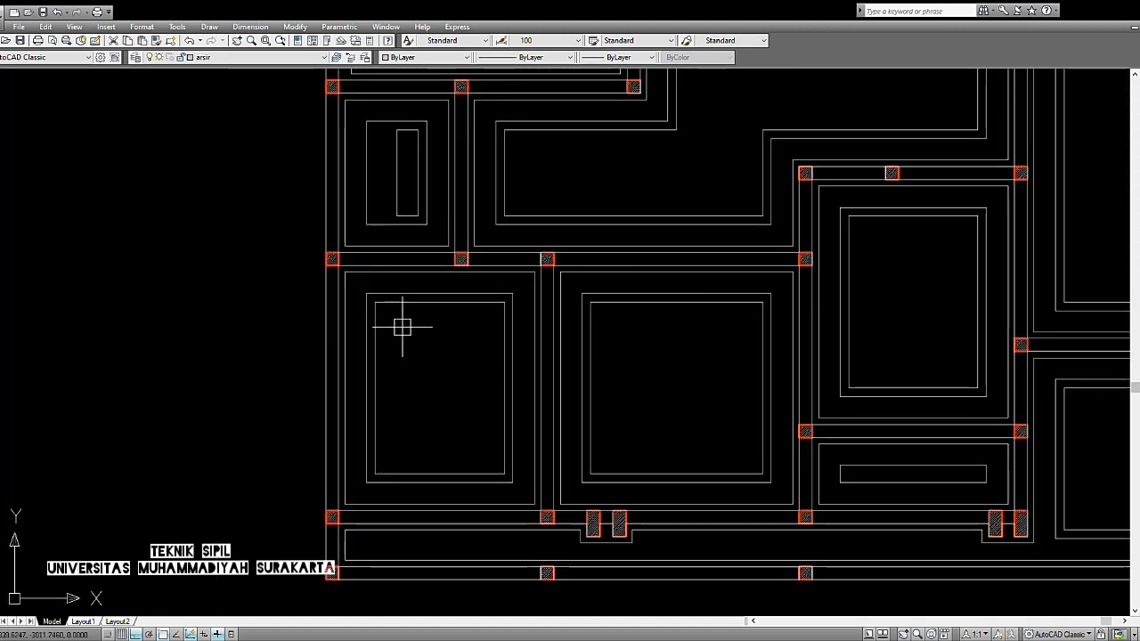
scroll(397, 324, down, 5)
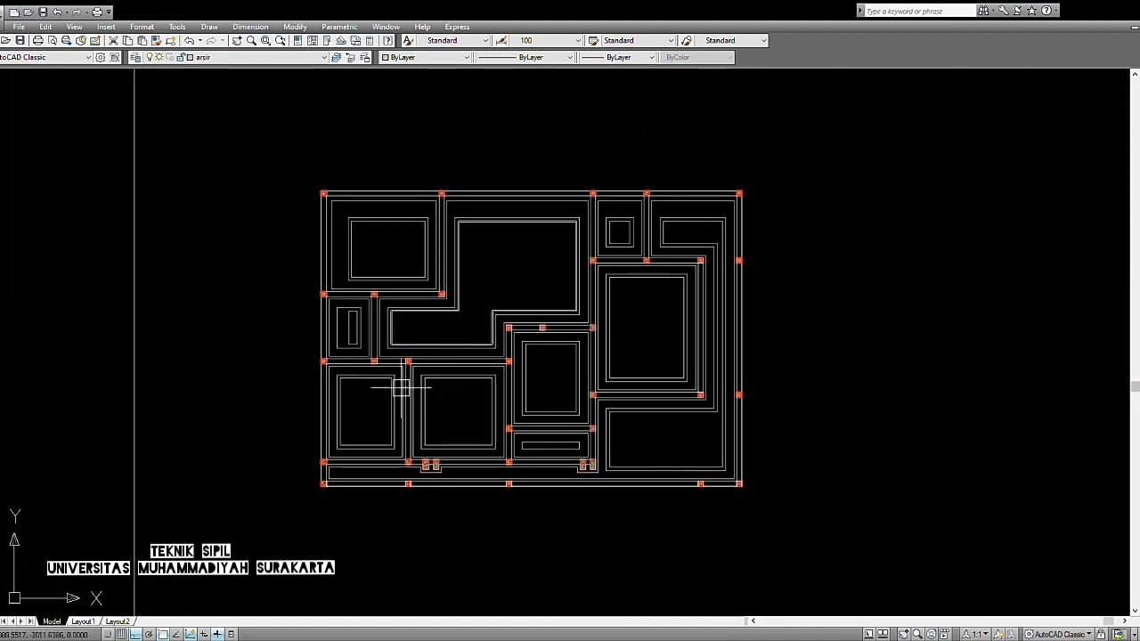
scroll(383, 372, up, 3)
scroll(343, 418, up, 2)
scroll(360, 405, down, 3)
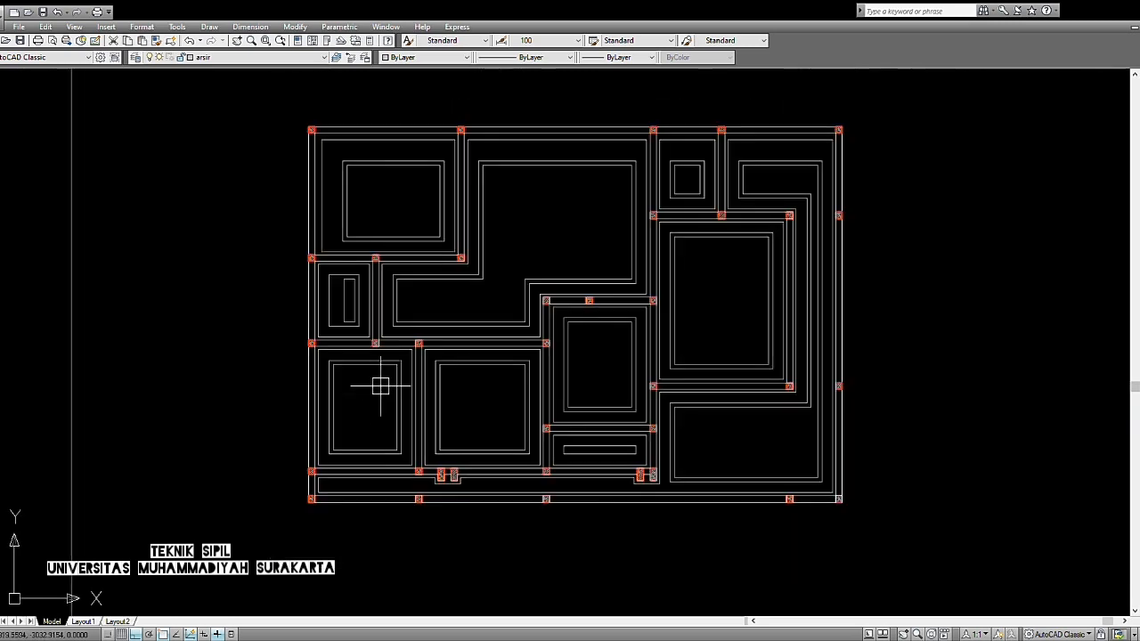
middle_drag(533, 365, 484, 407)
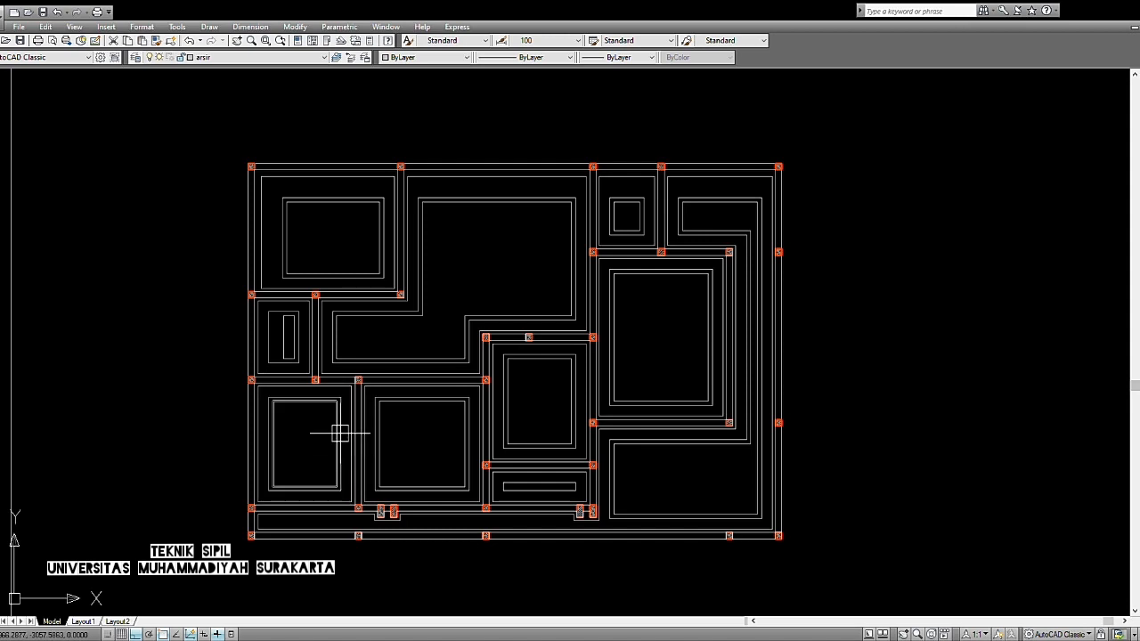
scroll(724, 334, down, 3)
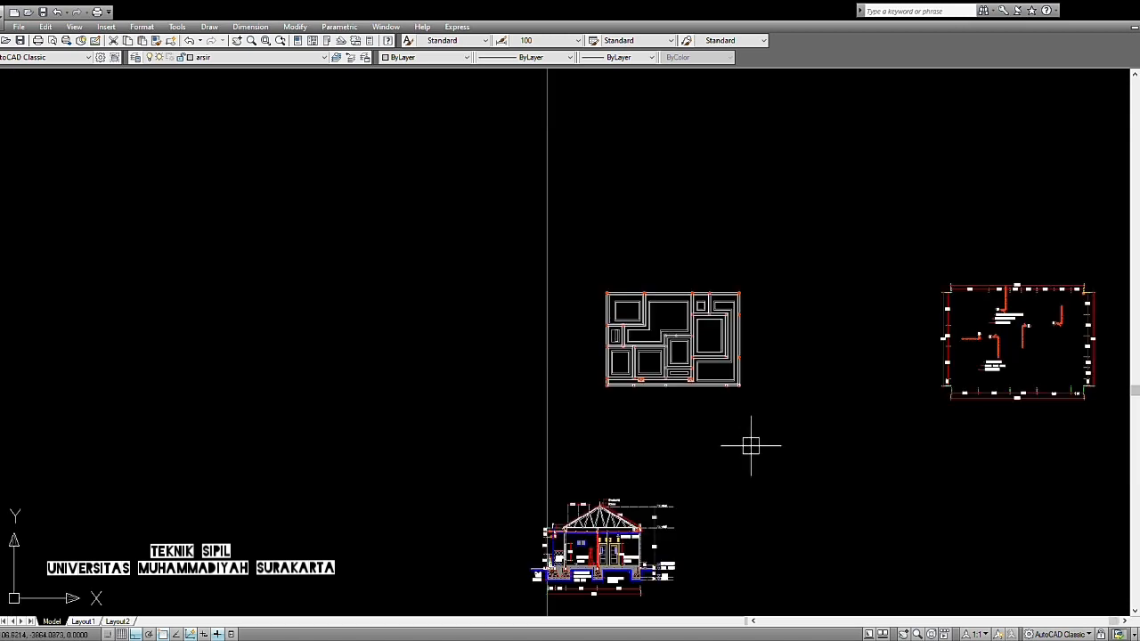
Step: Draw two adjoining rectangles of equal height in the empty area beside the foundation plan
middle_drag(494, 369, 574, 419)
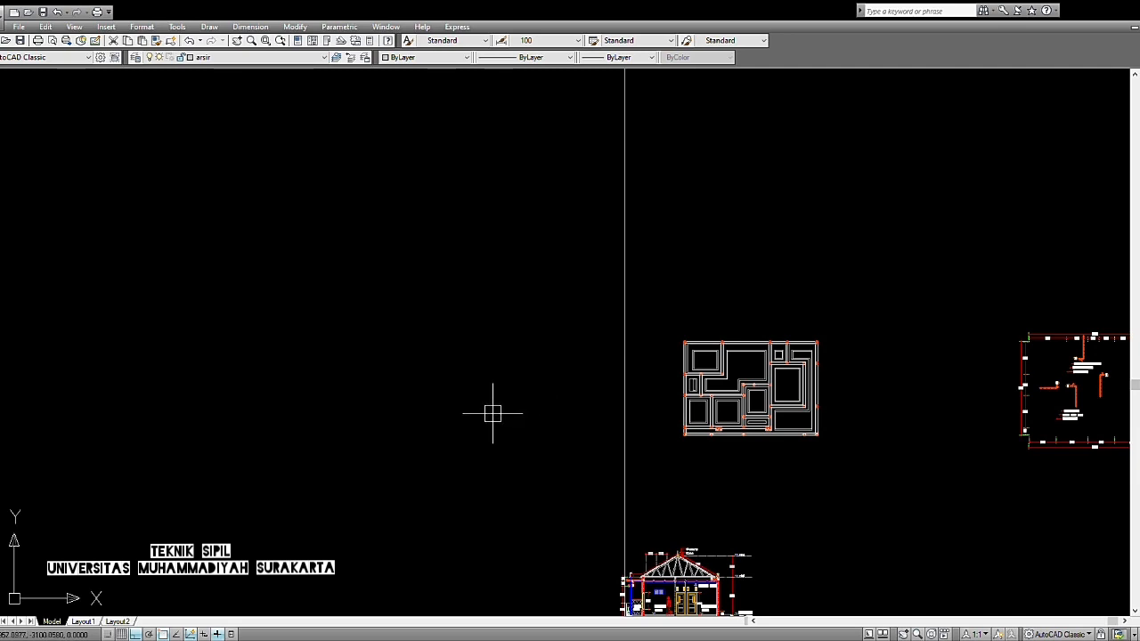
scroll(492, 413, up, 3)
middle_drag(491, 402, 529, 420)
text(rec)
key(Return)
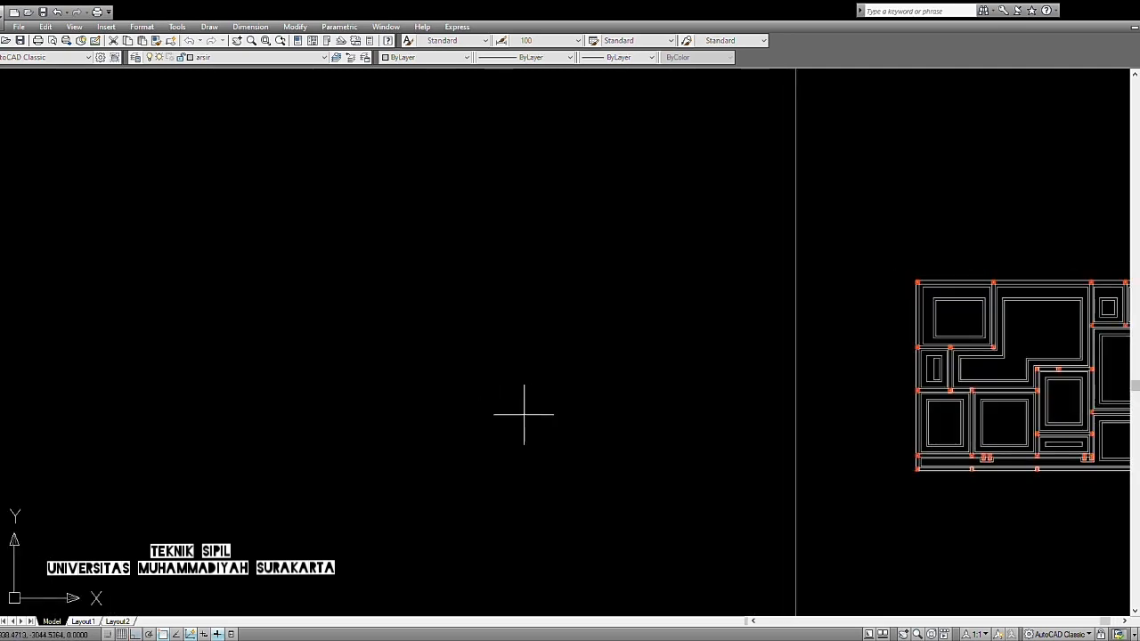
click(459, 408)
click(563, 351)
scroll(556, 402, up, 3)
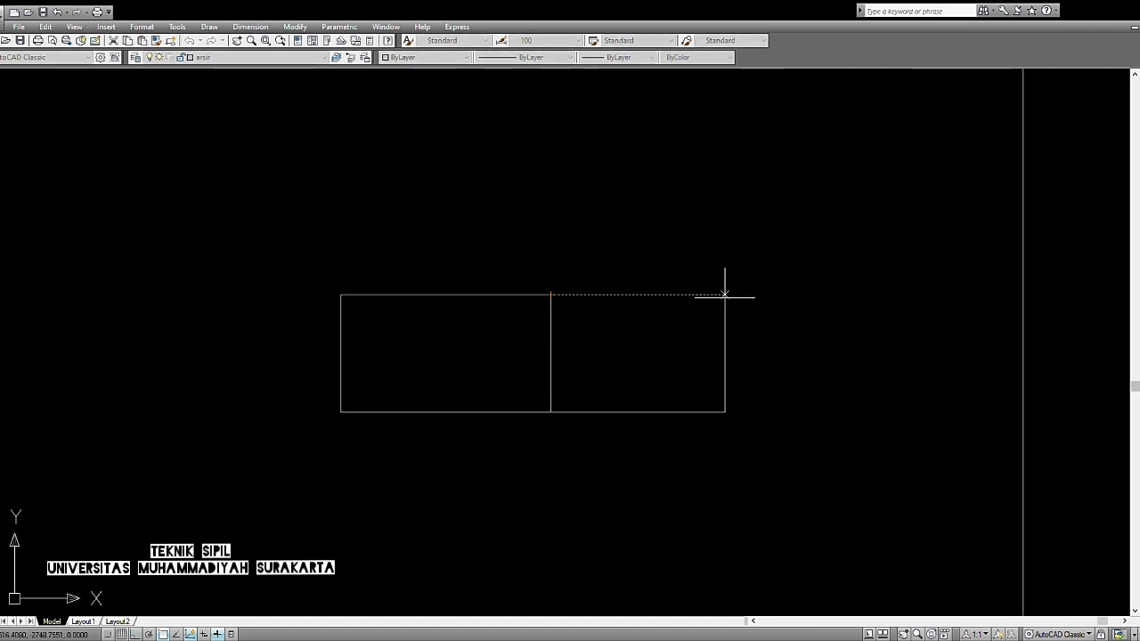
click(724, 296)
Step: Stretch the upper edges of both adjoining rectangles upward together to make them equally taller
middle_drag(700, 342, 795, 410)
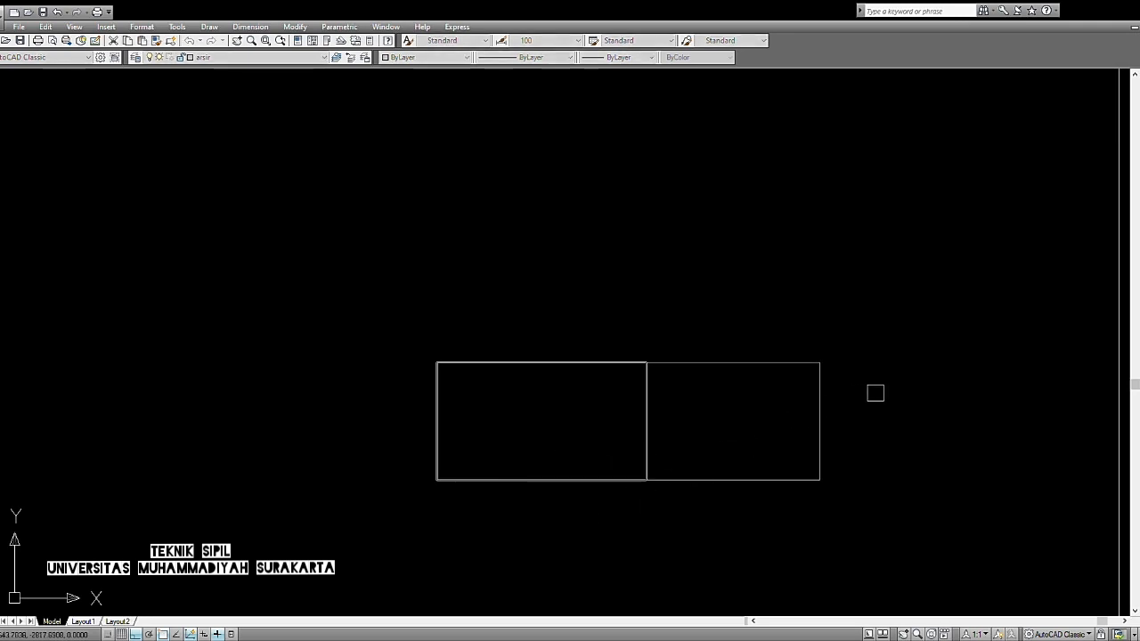
click(885, 389)
click(299, 292)
key(Return)
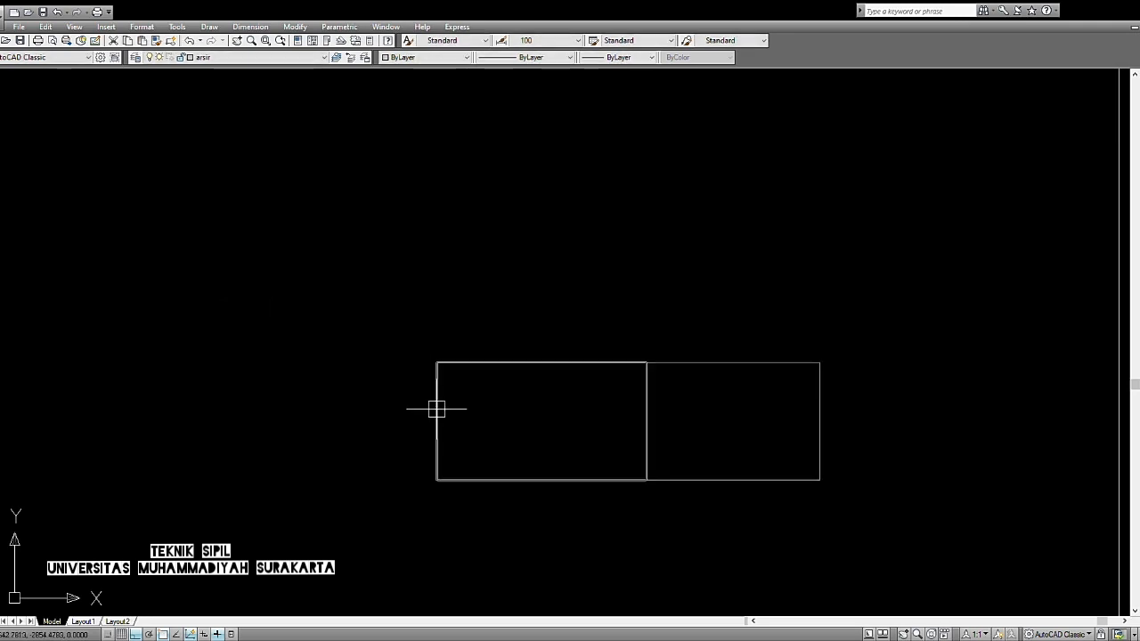
key(Return)
click(886, 394)
click(283, 292)
click(257, 278)
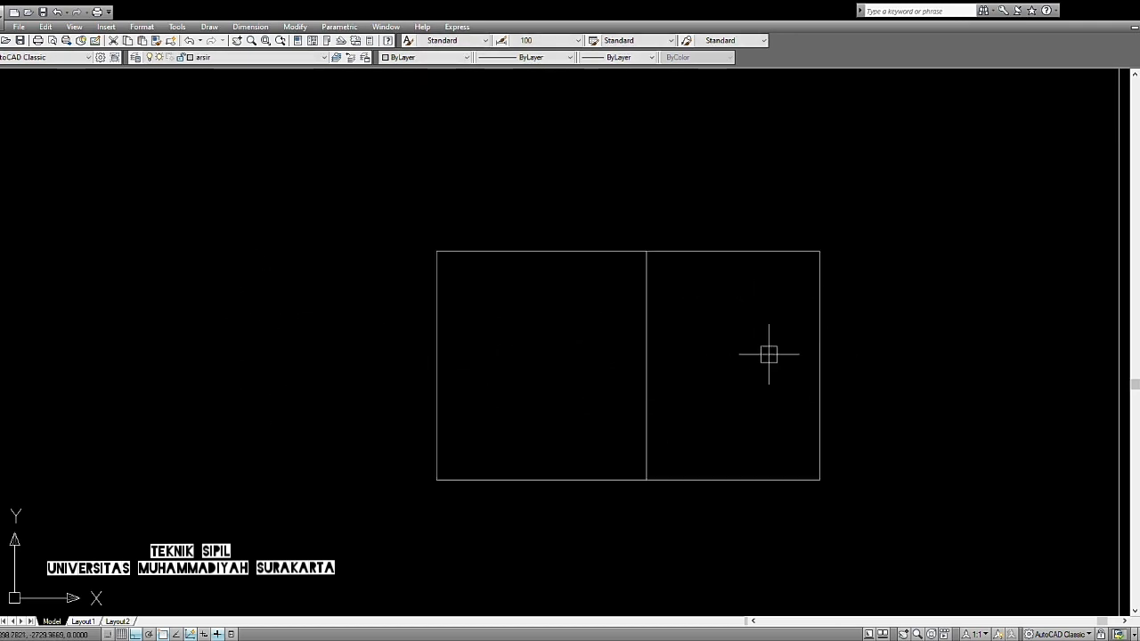
Step: Stretch only the left rectangle's upper edge farther upward, leaving the right rectangle out of the selection
middle_drag(673, 407, 618, 414)
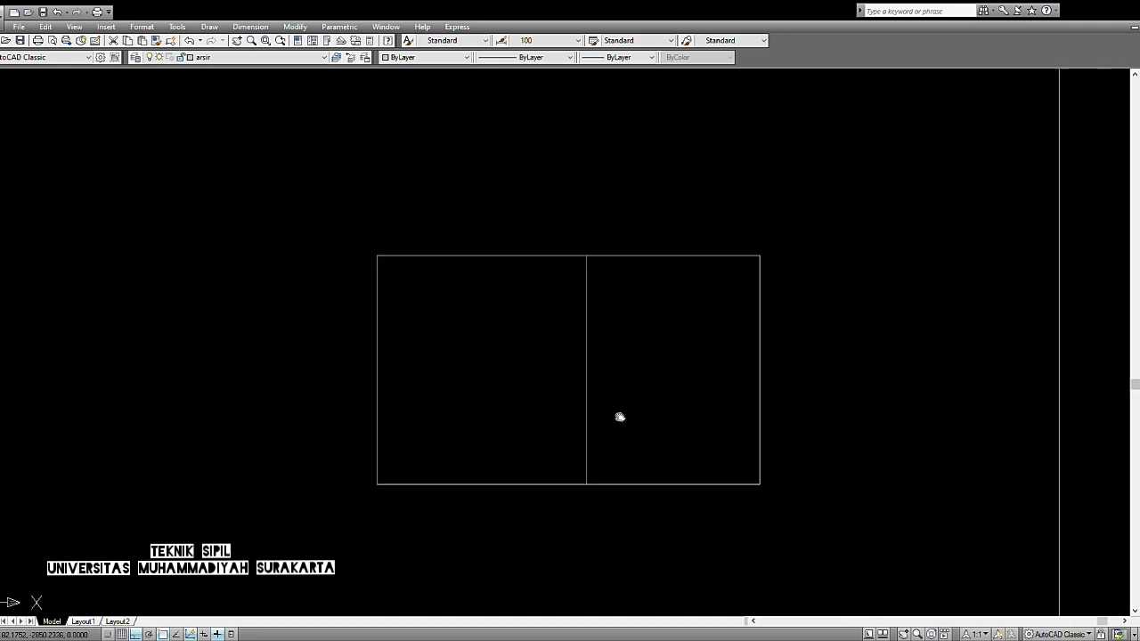
mouse_move(702, 386)
middle_down()
mouse_move(792, 410)
mouse_move(840, 386)
mouse_move(438, 377)
mouse_move(793, 463)
middle_up()
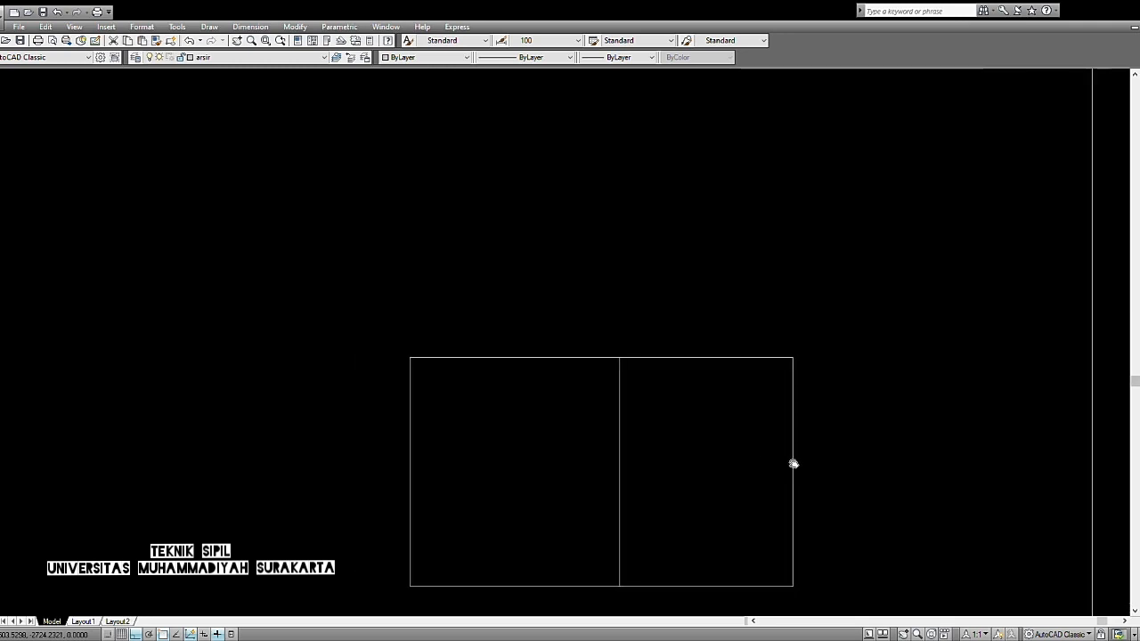
click(987, 427)
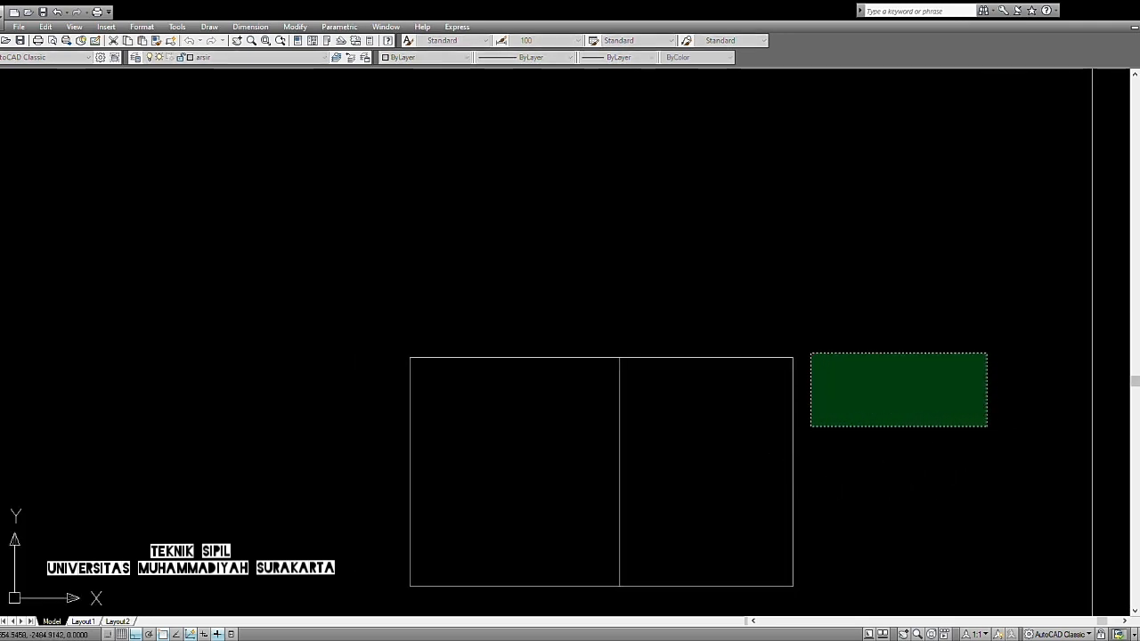
mouse_move(678, 347)
middle_down()
mouse_move(707, 369)
mouse_move(953, 407)
mouse_move(822, 333)
mouse_move(935, 294)
mouse_move(969, 306)
middle_up()
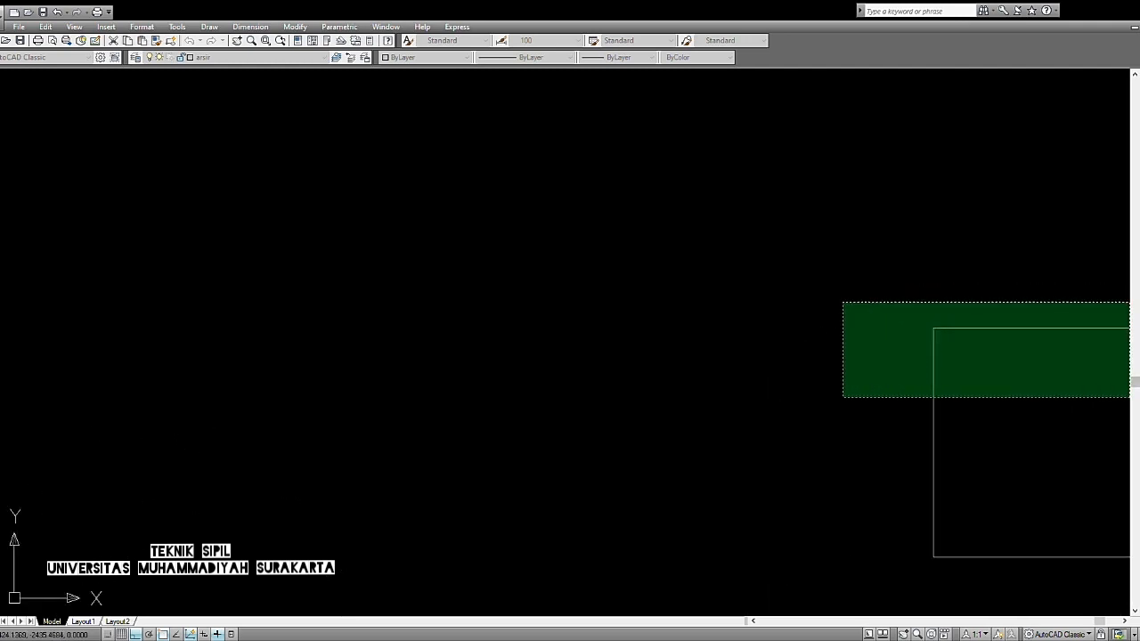
click(738, 279)
click(614, 382)
click(606, 256)
scroll(674, 301, down, 4)
middle_drag(674, 301, 410, 375)
scroll(670, 447, up, 2)
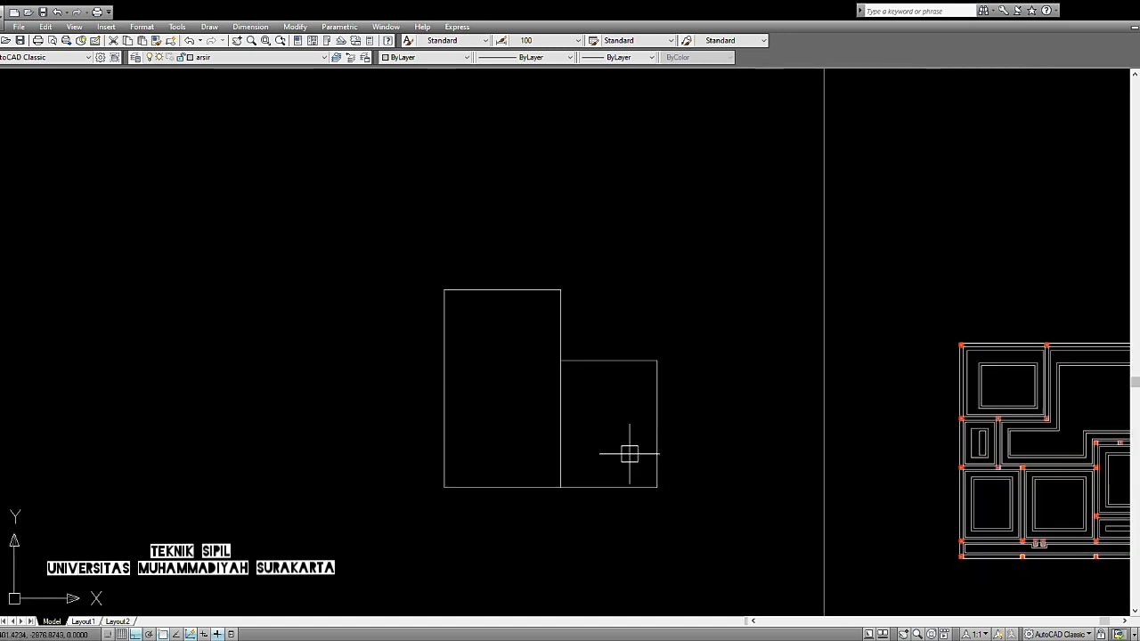
scroll(619, 461, up, 2)
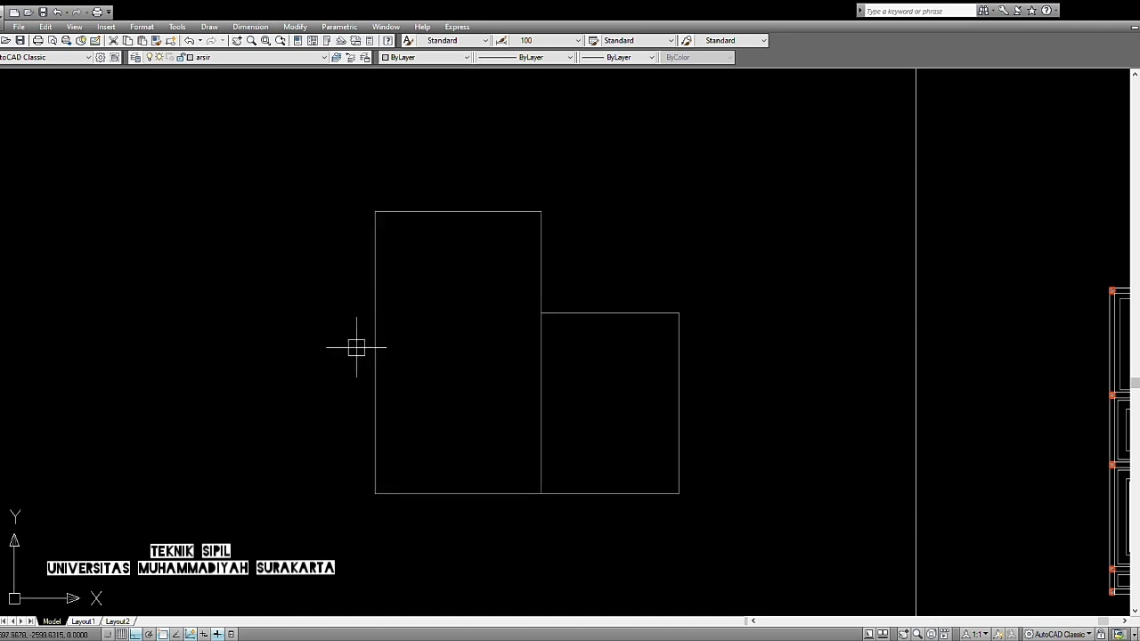
Step: Stretch the left edges of the lower-left room and front strip outlines inward to align with the small room's outline
scroll(326, 469, down, 3)
scroll(736, 493, up, 4)
scroll(612, 278, down, 2)
scroll(568, 407, up, 3)
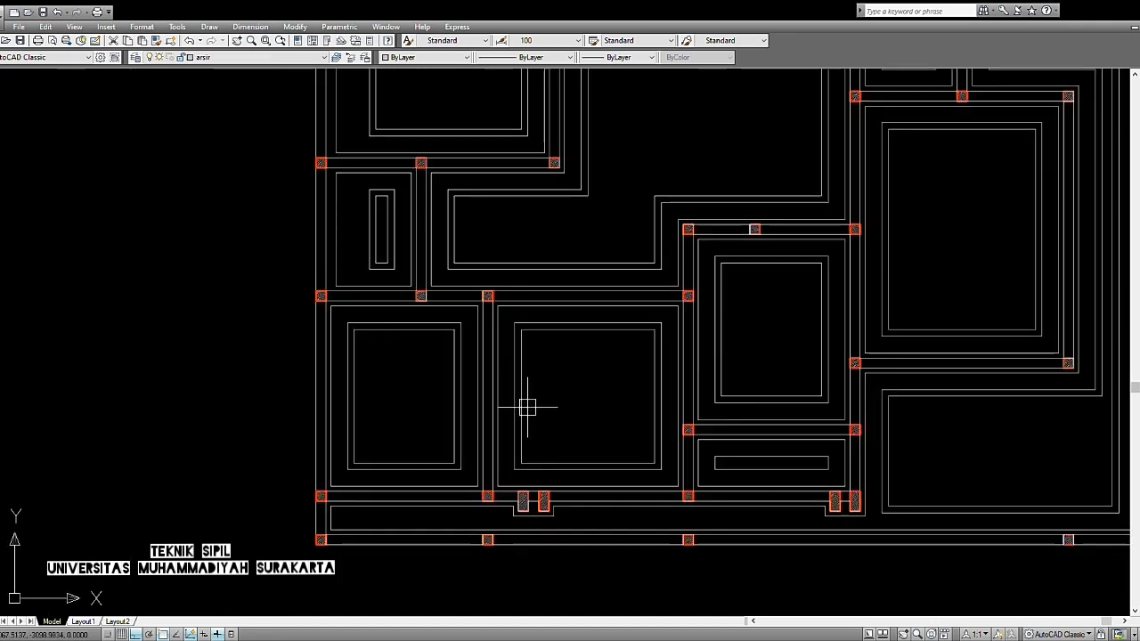
scroll(399, 484, up, 5)
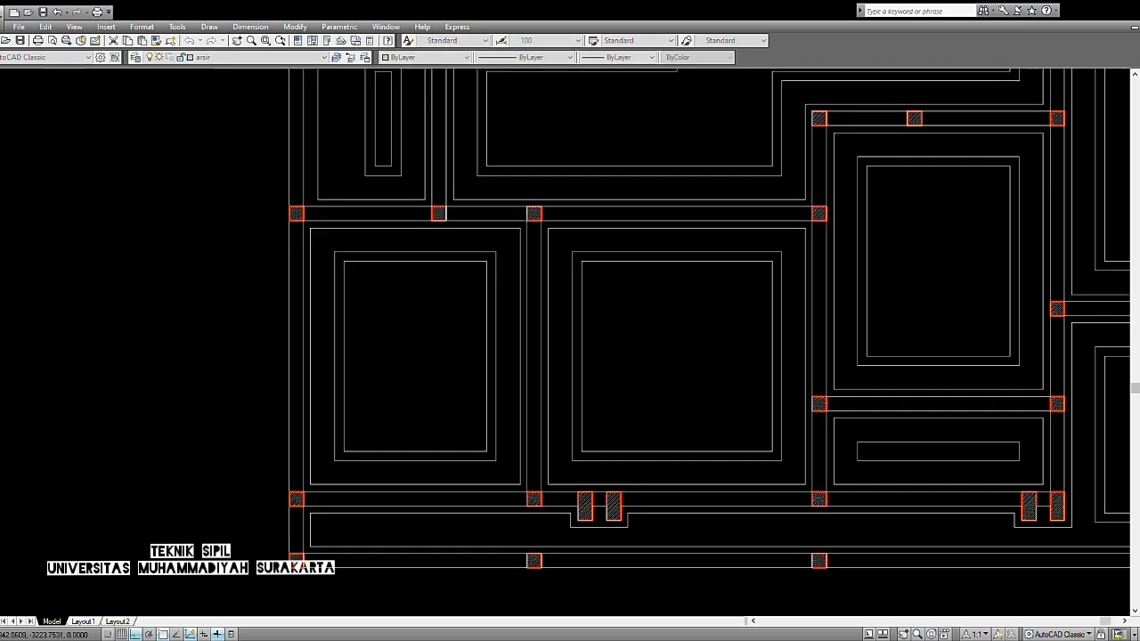
scroll(407, 496, down, 2)
scroll(407, 497, up, 3)
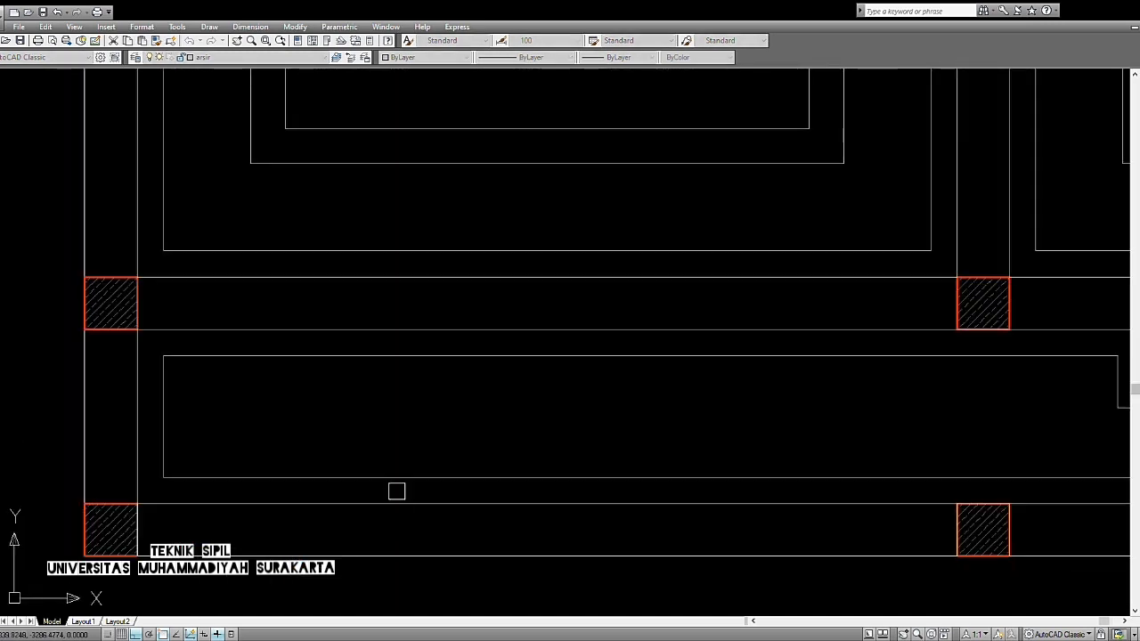
scroll(394, 491, down, 5)
click(386, 487)
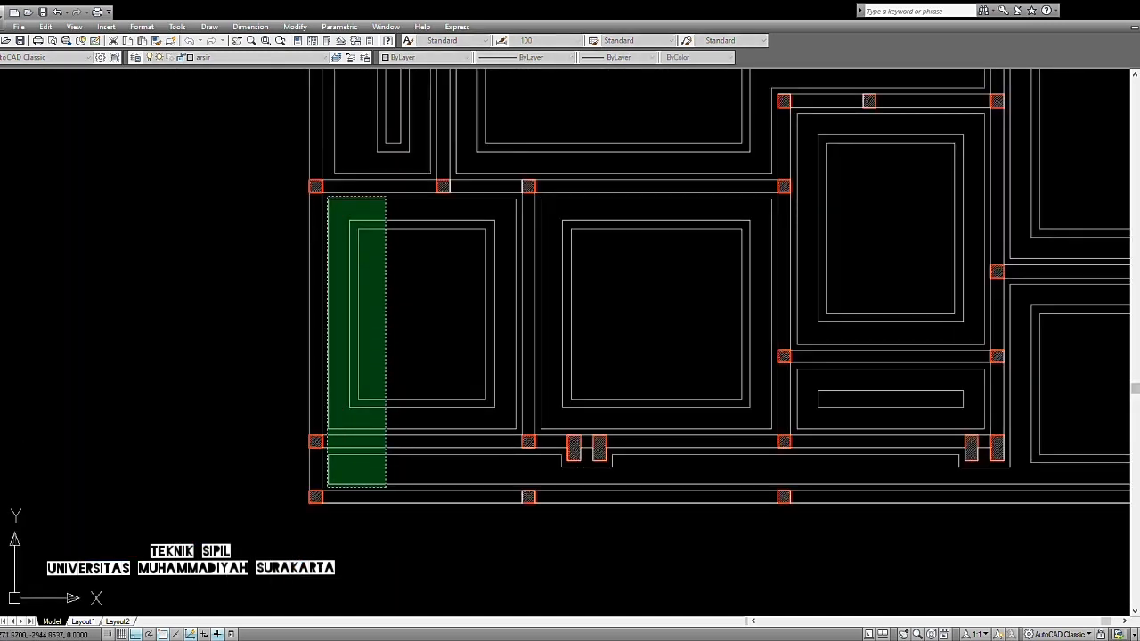
click(327, 196)
click(215, 243)
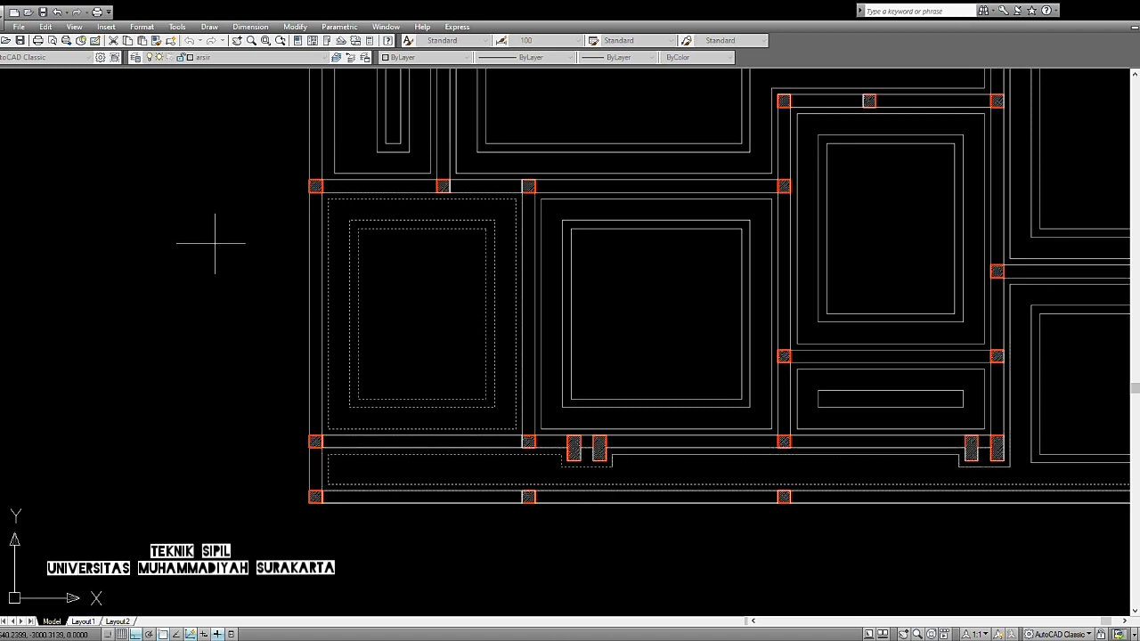
click(215, 243)
Step: Stretch the left edges of the two inner outlines in the lower-left room inward by 25
scroll(379, 454, up, 3)
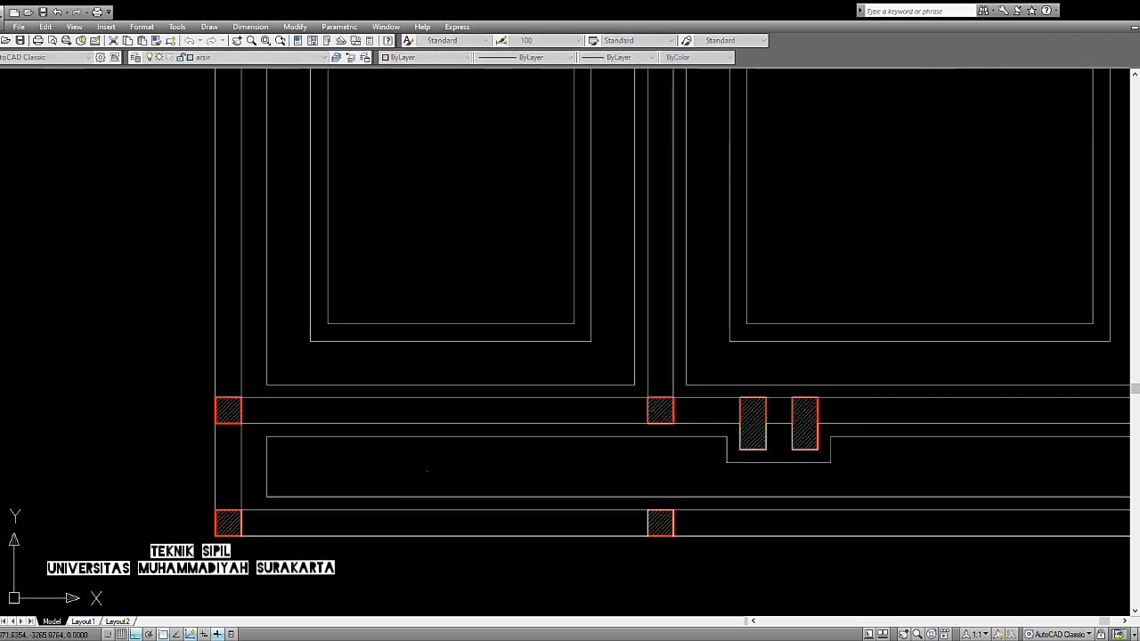
scroll(409, 470, down, 2)
click(421, 460)
scroll(330, 135, down, 3)
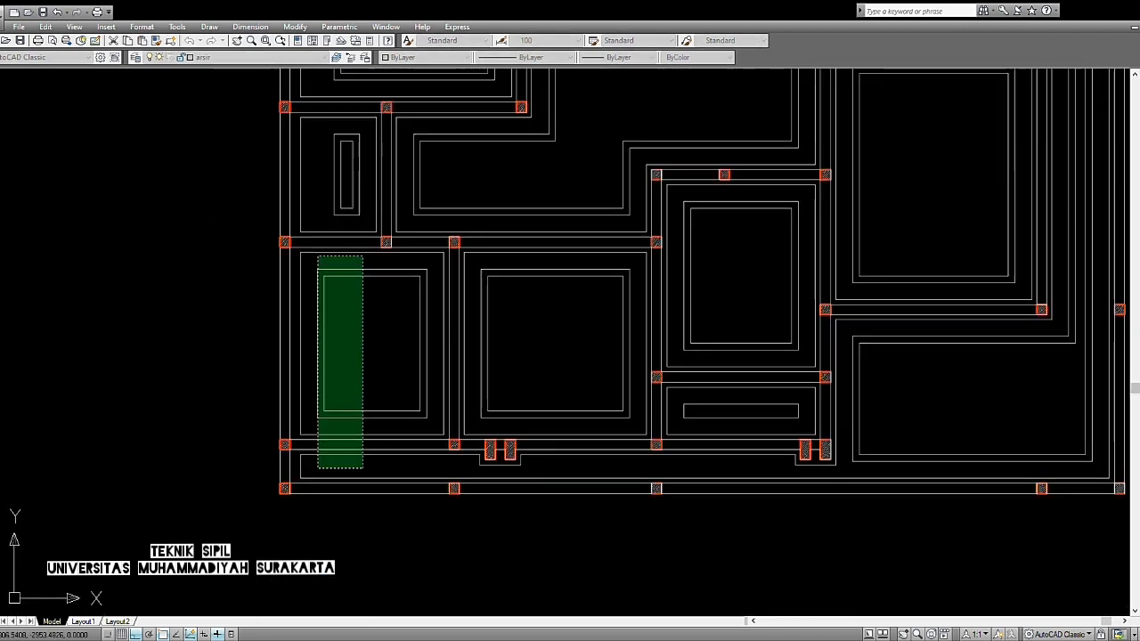
click(313, 258)
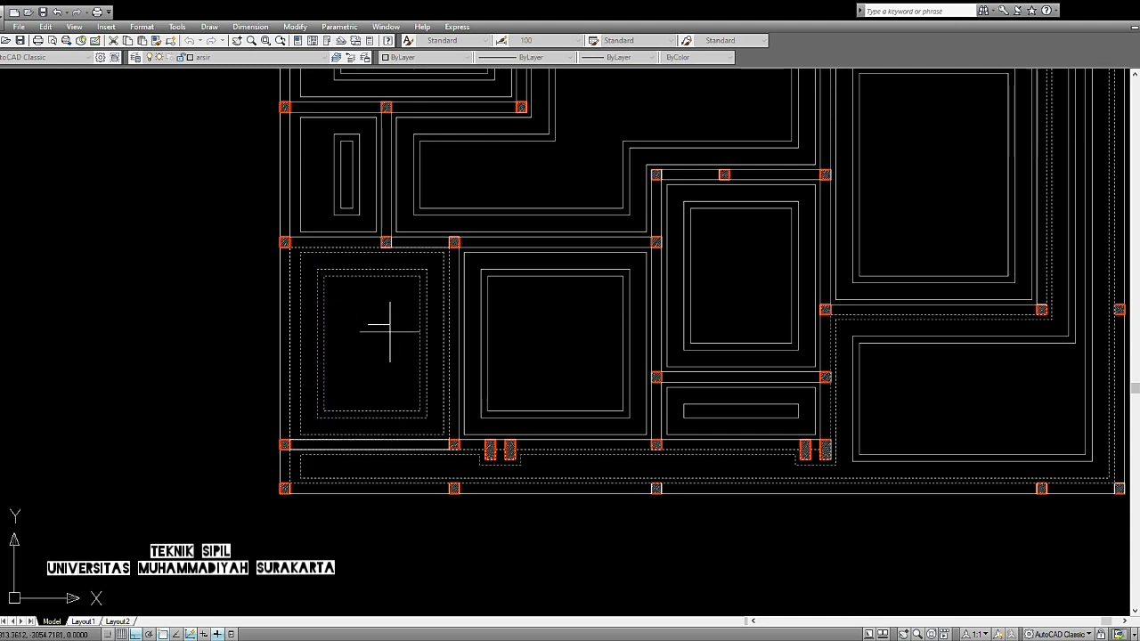
text(25)
key(Return)
Step: Examine the outlines across the foundation plan from the left exterior wall to the right exterior wall
mouse_move(511, 351)
middle_down()
mouse_move(110, 397)
mouse_move(55, 420)
middle_up()
scroll(55, 420, down, 7)
scroll(133, 258, up, 5)
middle_drag(404, 388, 516, 266)
scroll(489, 161, up, 4)
mouse_move(508, 191)
middle_down()
mouse_move(515, 382)
mouse_move(501, 366)
middle_up()
scroll(487, 346, down, 7)
scroll(490, 364, up, 5)
scroll(504, 389, down, 4)
scroll(472, 392, down, 1)
middle_drag(451, 411, 450, 376)
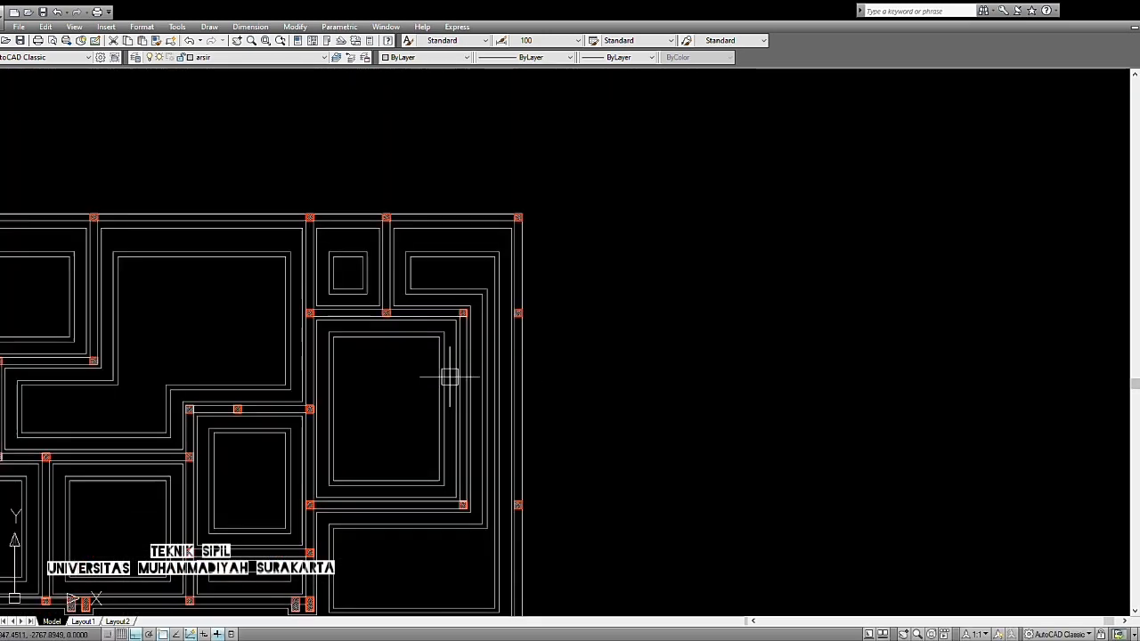
scroll(481, 381, up, 3)
scroll(474, 349, down, 6)
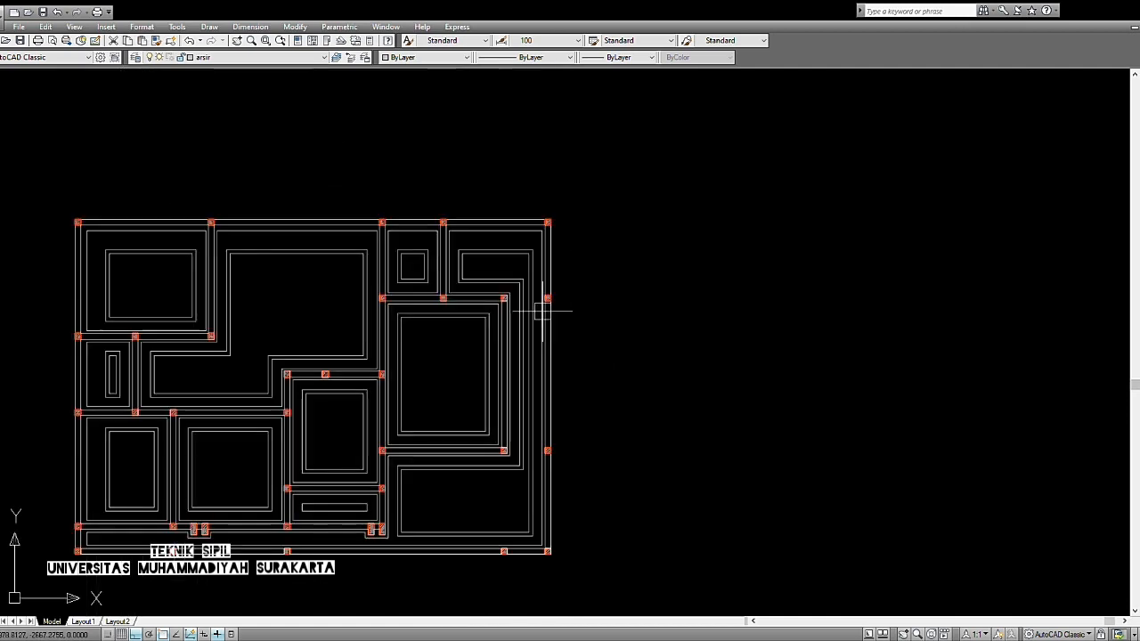
Step: Stretch the right edge of the outermost outline along the right exterior wall slightly inward
scroll(537, 473, up, 6)
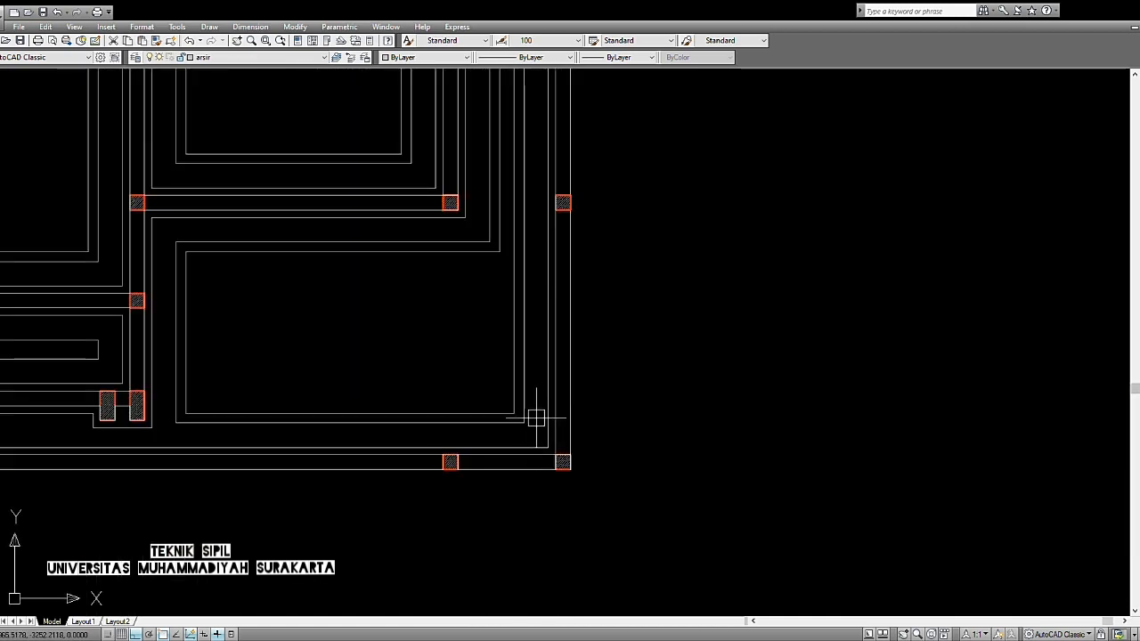
scroll(536, 418, up, 9)
scroll(568, 488, down, 6)
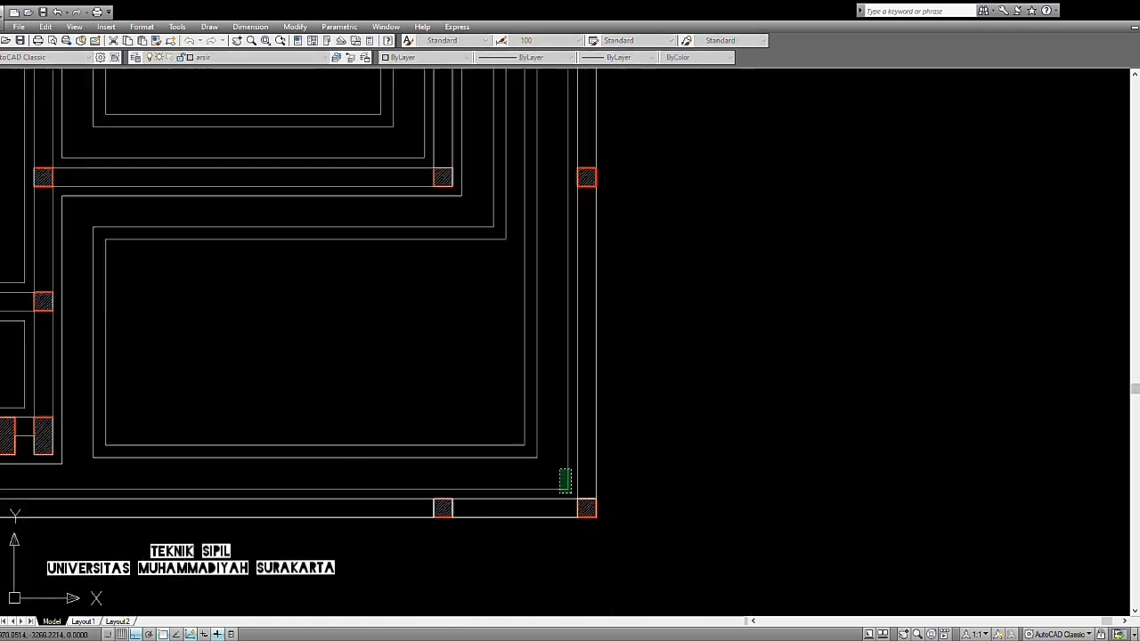
scroll(507, 599, down, 6)
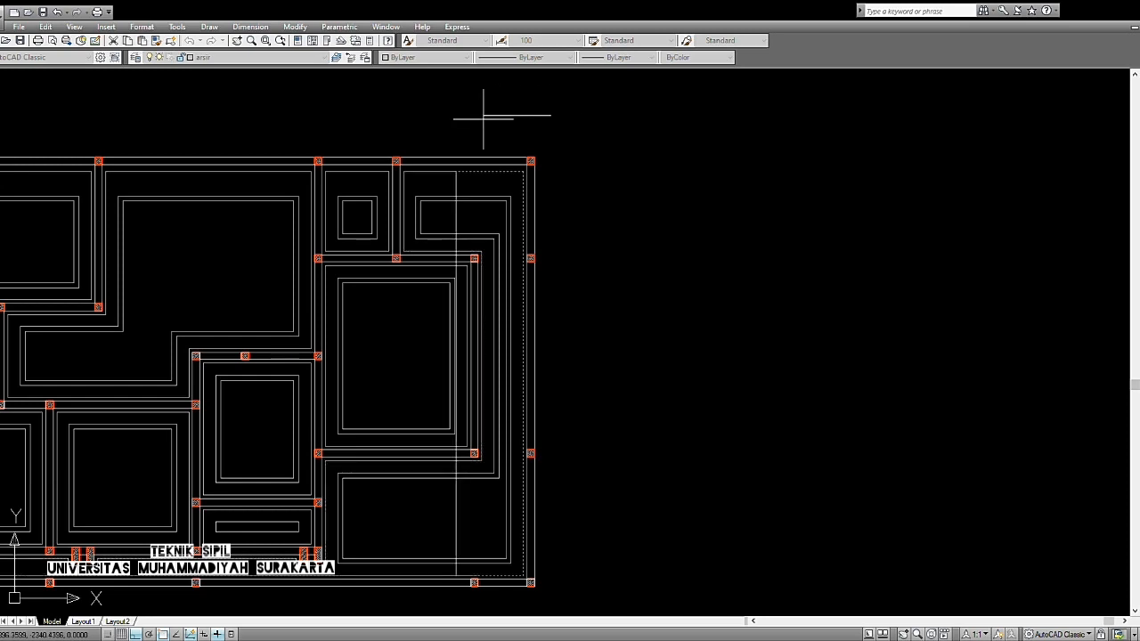
key(Return)
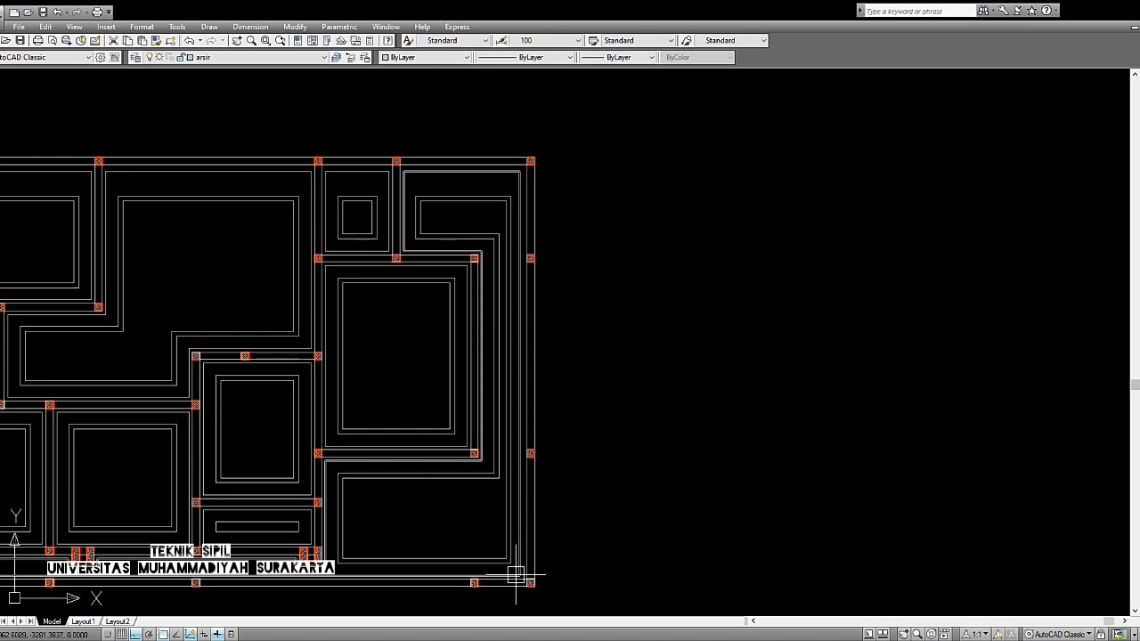
Step: Stretch the right edges of the two inner outlines along the right exterior wall inward
scroll(519, 576, up, 7)
click(498, 522)
scroll(498, 522, down, 5)
scroll(471, 255, down, 5)
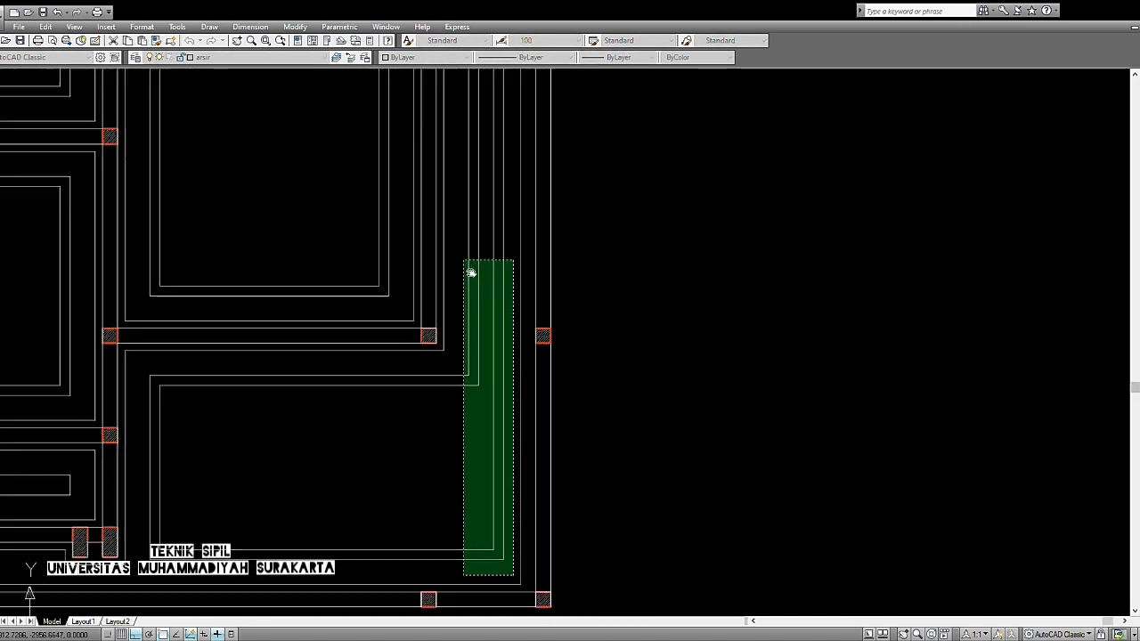
scroll(465, 104, up, 4)
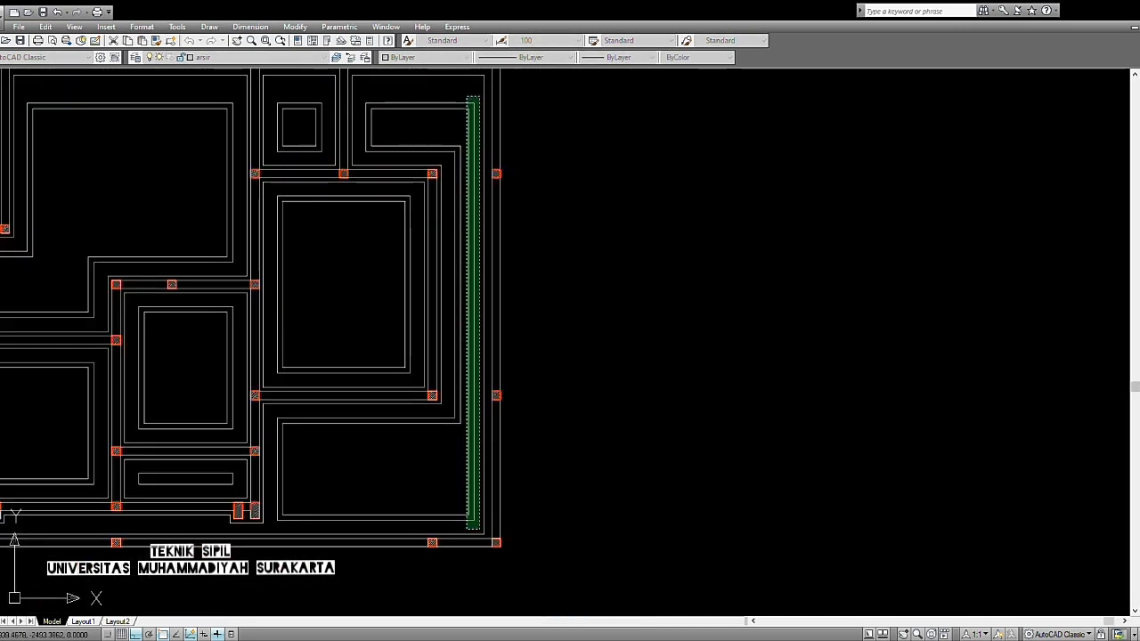
click(466, 98)
key(Escape)
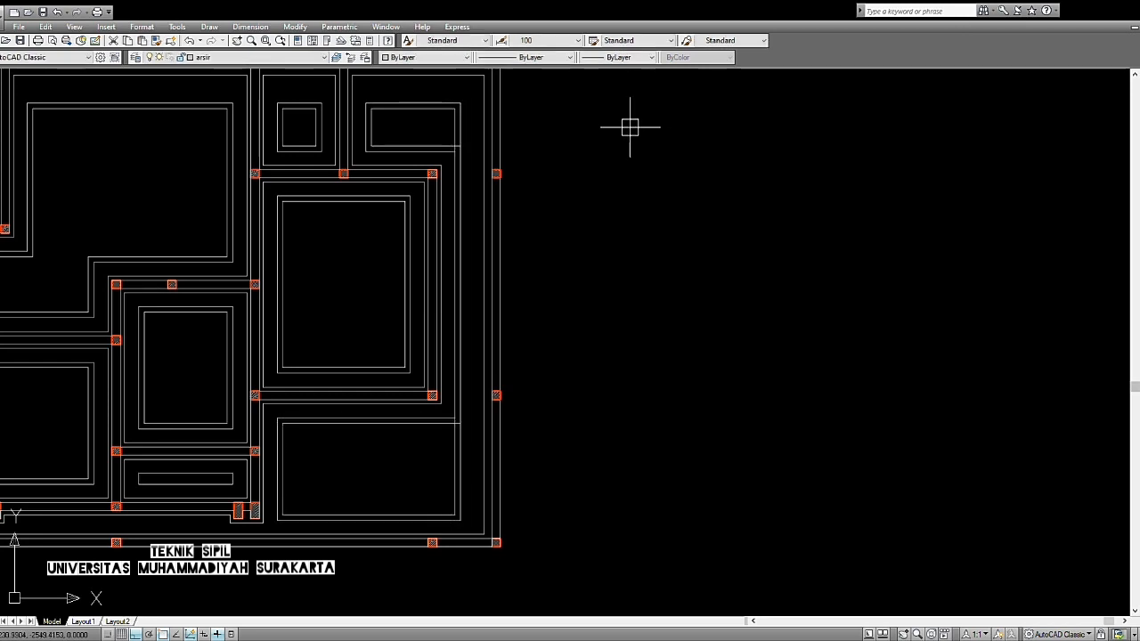
Step: Fillet the corner between the lower and right edges of the innermost outline in the upper-right room
scroll(465, 127, up, 3)
scroll(443, 165, down, 2)
scroll(443, 165, up, 2)
middle_drag(443, 165, 510, 243)
scroll(510, 234, up, 3)
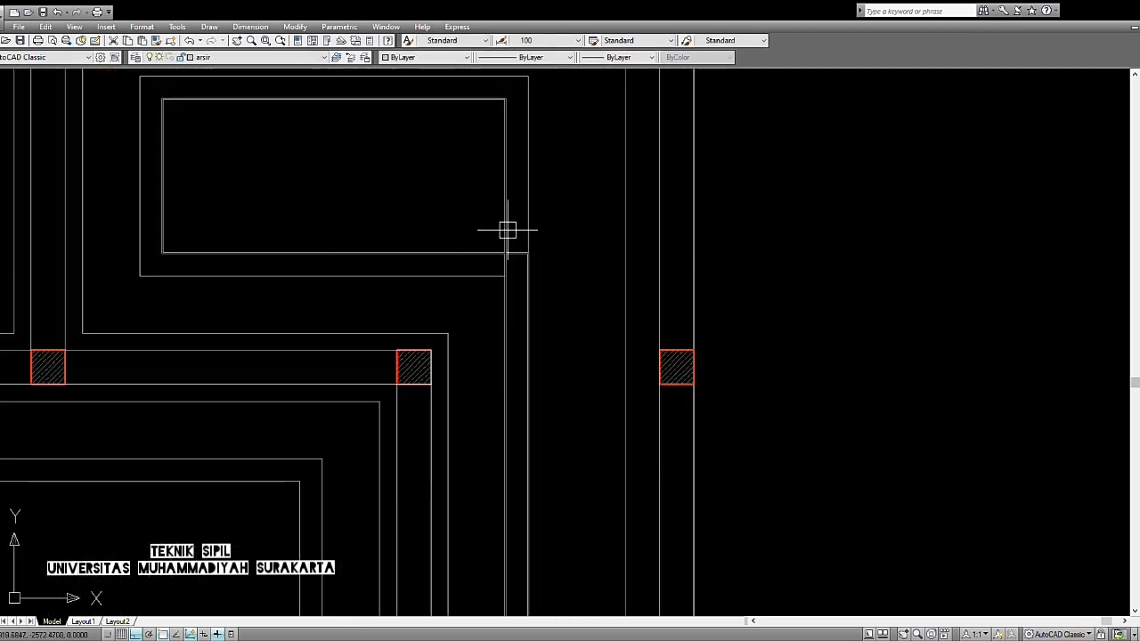
scroll(527, 209, down, 6)
scroll(515, 245, up, 5)
middle_drag(529, 191, 531, 390)
scroll(537, 372, up, 3)
scroll(537, 369, up, 3)
scroll(546, 377, down, 6)
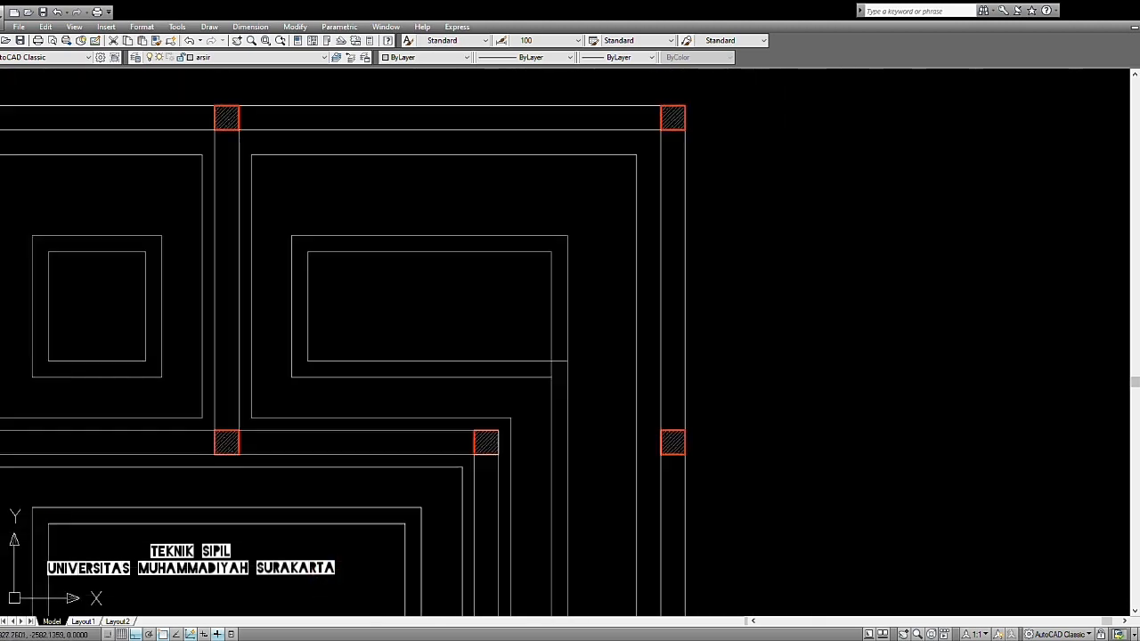
scroll(553, 370, up, 3)
click(563, 363)
key(Escape)
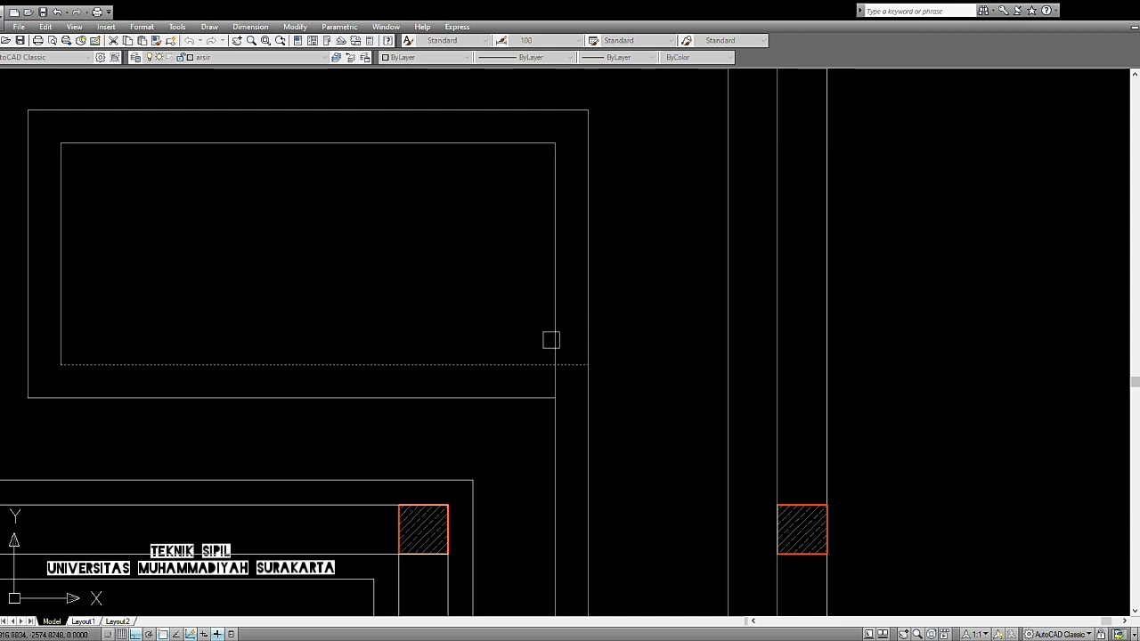
Step: Fillet the overlapping inner outlines into clean corners at the upper-right of the lower-right room
scroll(615, 231, down, 6)
middle_drag(631, 480, 632, 470)
scroll(624, 356, up, 4)
scroll(582, 487, down, 4)
scroll(607, 357, up, 2)
scroll(606, 357, up, 8)
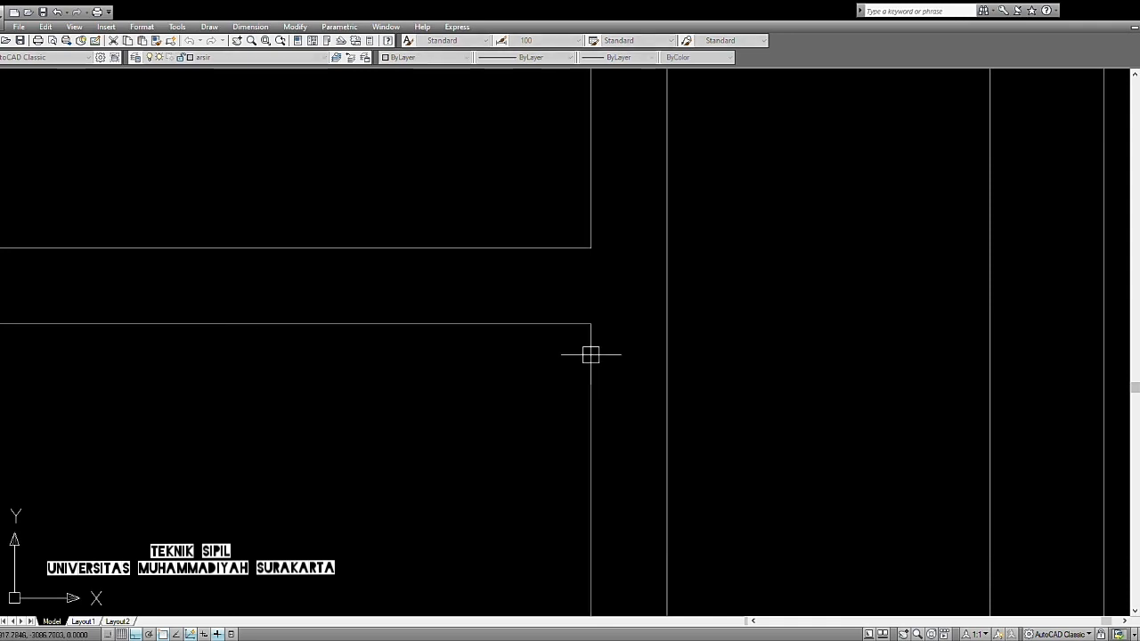
scroll(590, 355, down, 10)
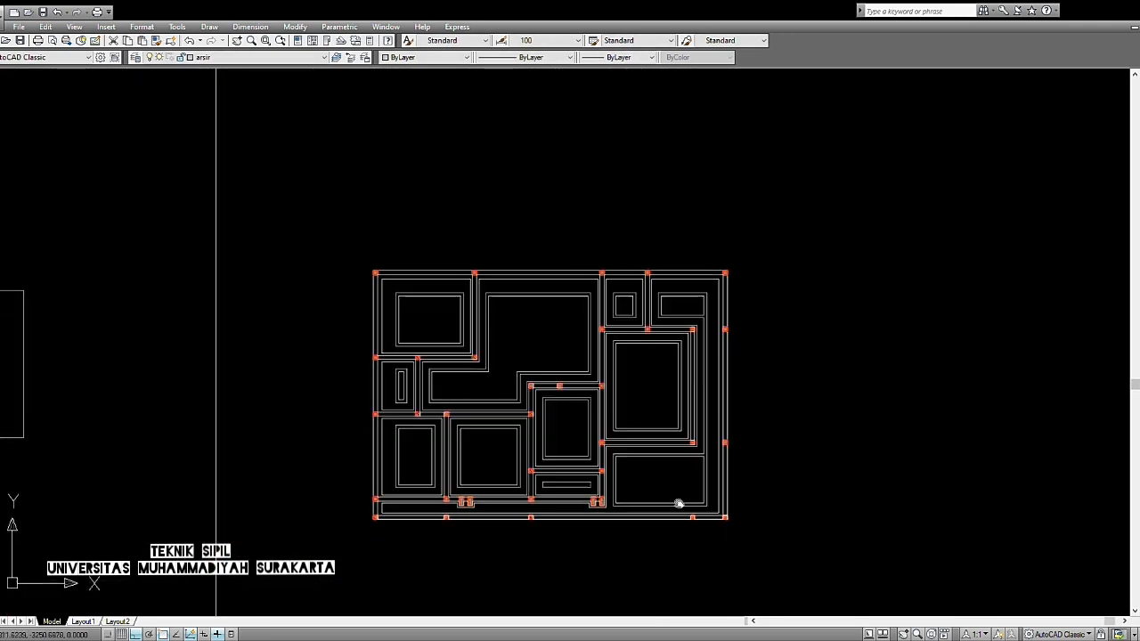
Step: Stretch the lower edges of the two inner outlines in the lower-right room upward, away from the exterior wall
middle_drag(679, 520, 696, 380)
scroll(690, 381, up, 4)
scroll(694, 407, up, 2)
middle_drag(349, 396, 610, 366)
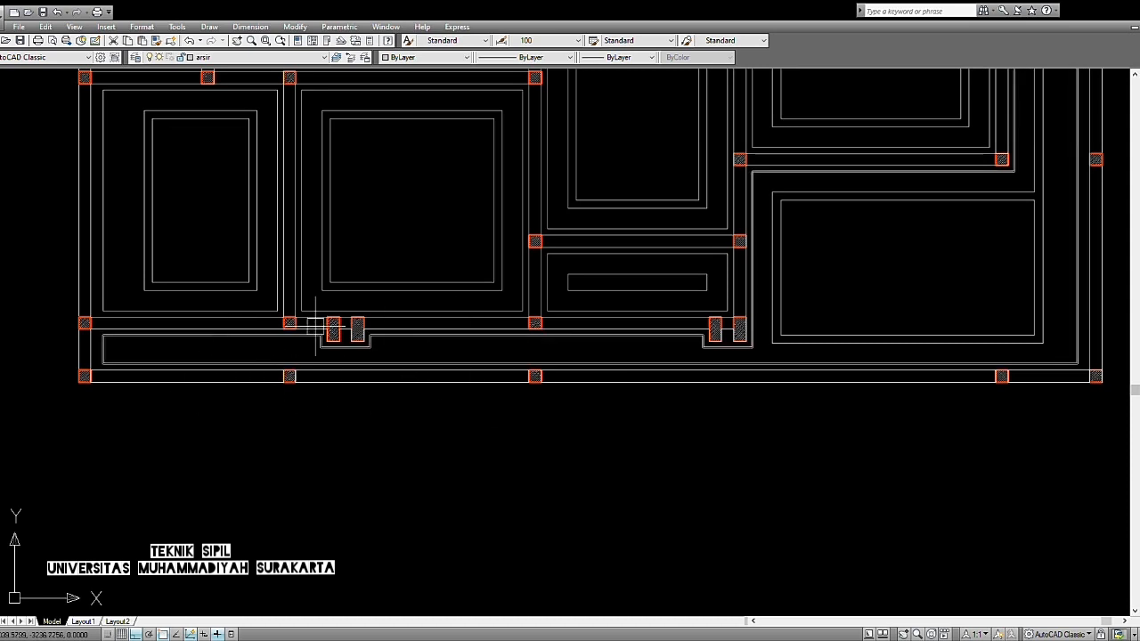
middle_drag(667, 361, 321, 466)
scroll(567, 448, up, 4)
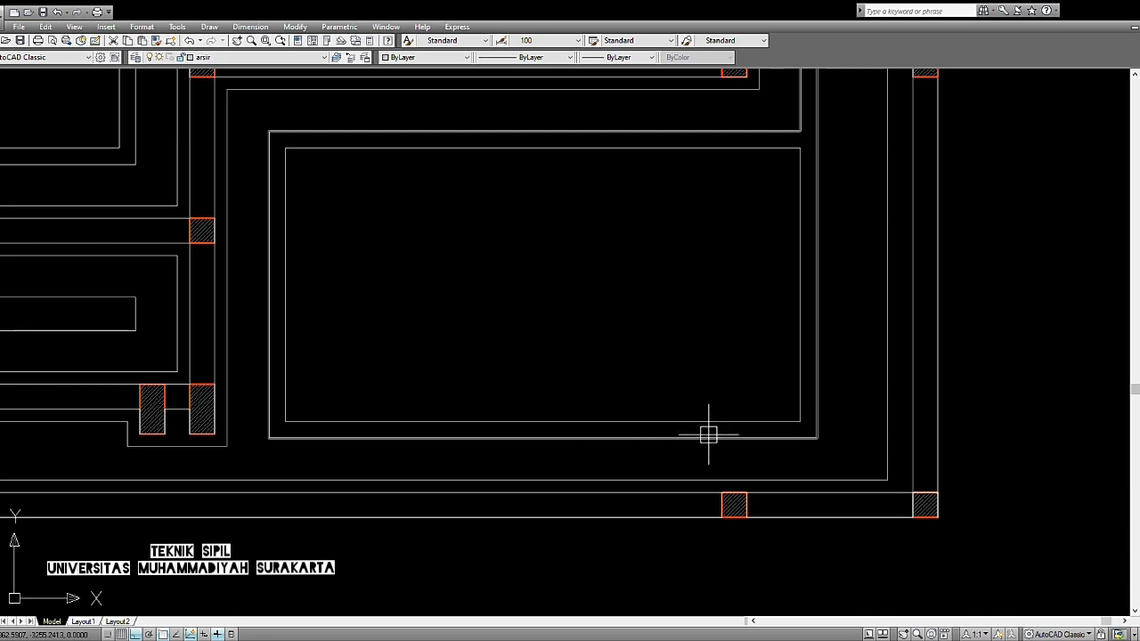
scroll(717, 433, down, 4)
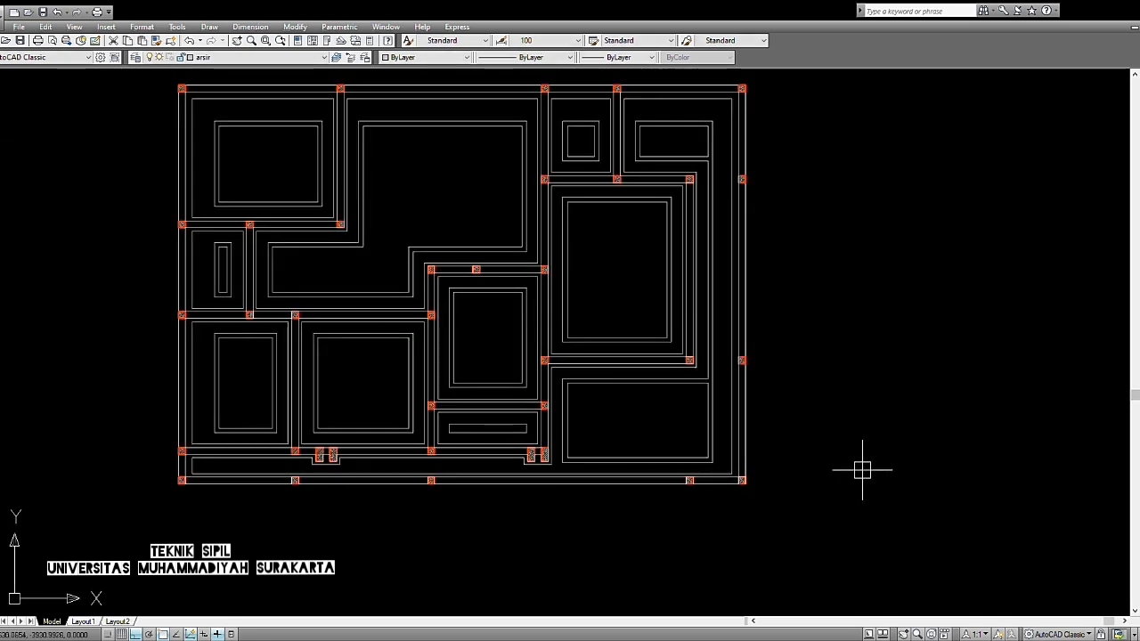
scroll(699, 481, up, 1)
scroll(739, 454, up, 3)
click(754, 488)
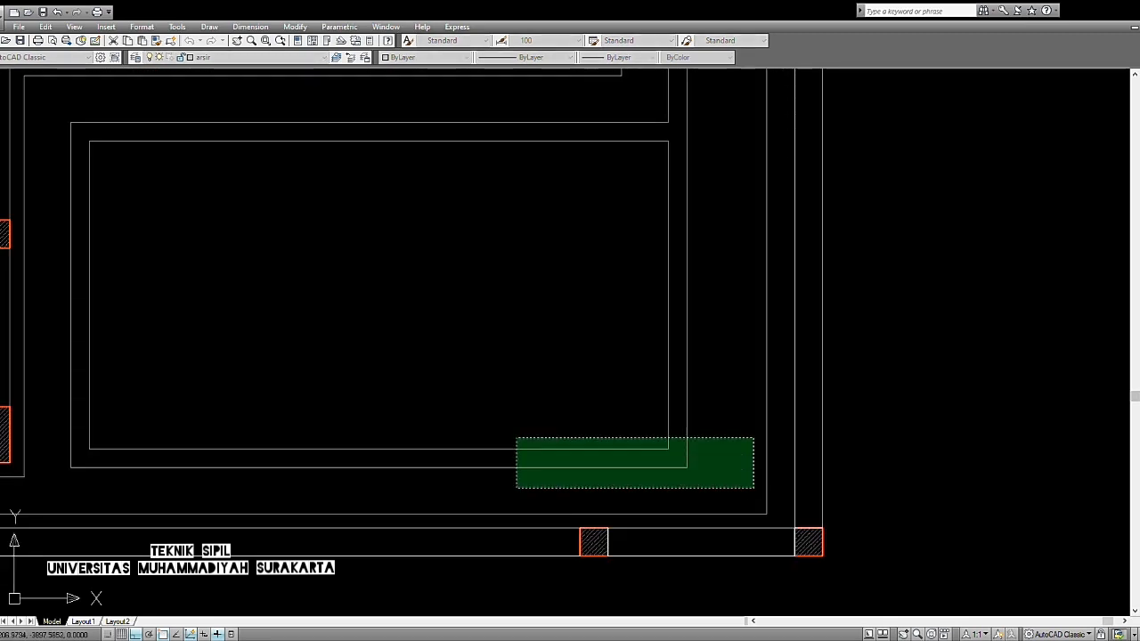
scroll(504, 420, down, 3)
click(337, 390)
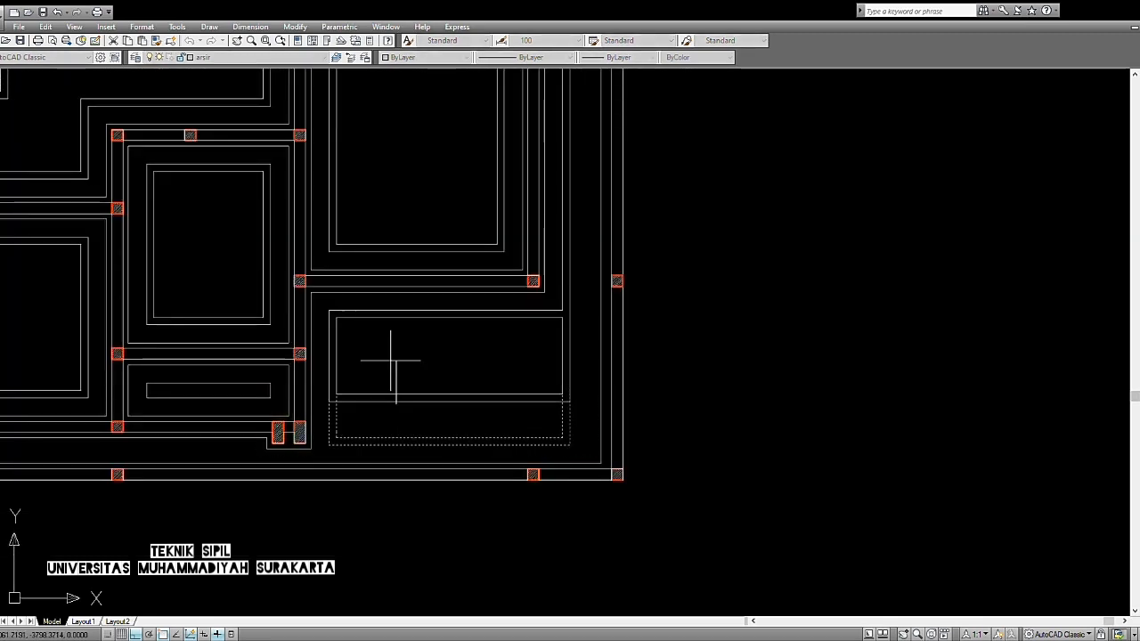
click(390, 361)
Step: Stretch the lower edge of the outermost outline along the bottom exterior wall slightly inward
scroll(481, 383, down, 3)
middle_drag(483, 387, 669, 340)
middle_drag(678, 384, 787, 389)
scroll(692, 400, up, 2)
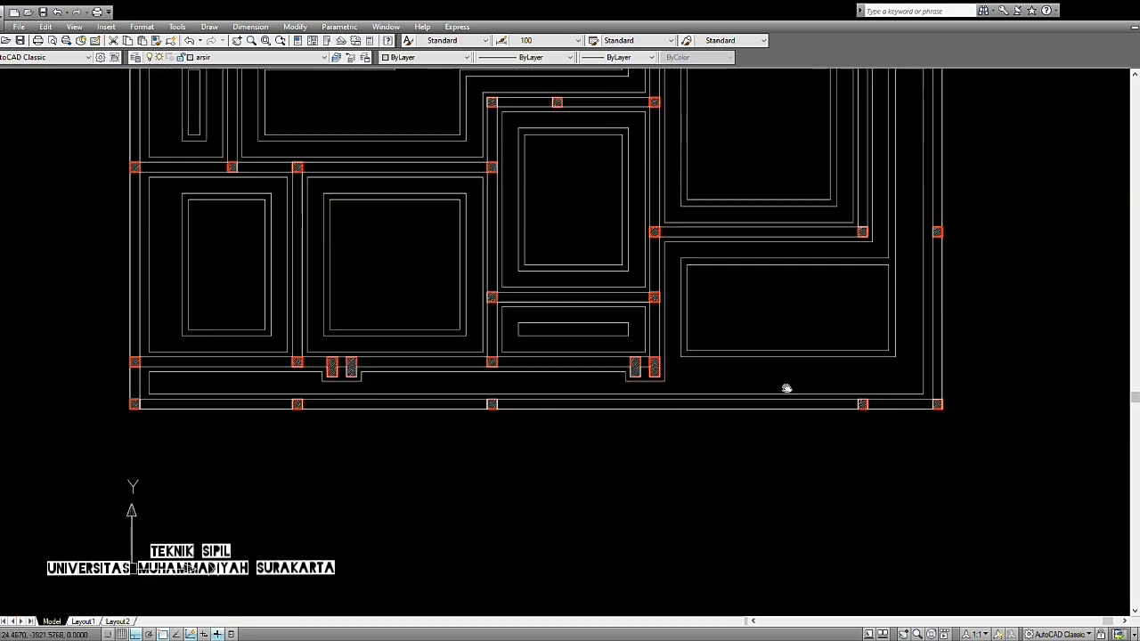
scroll(909, 416, up, 3)
scroll(900, 392, down, 2)
click(892, 385)
key(Escape)
middle_drag(805, 374, 919, 364)
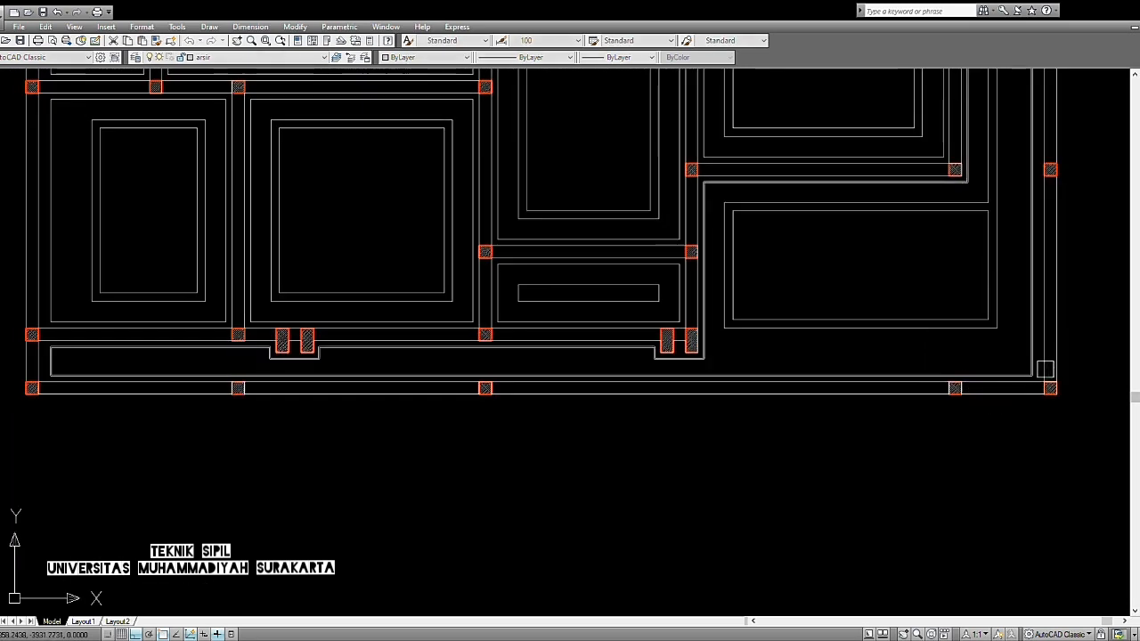
scroll(1044, 370, up, 5)
scroll(1022, 393, down, 5)
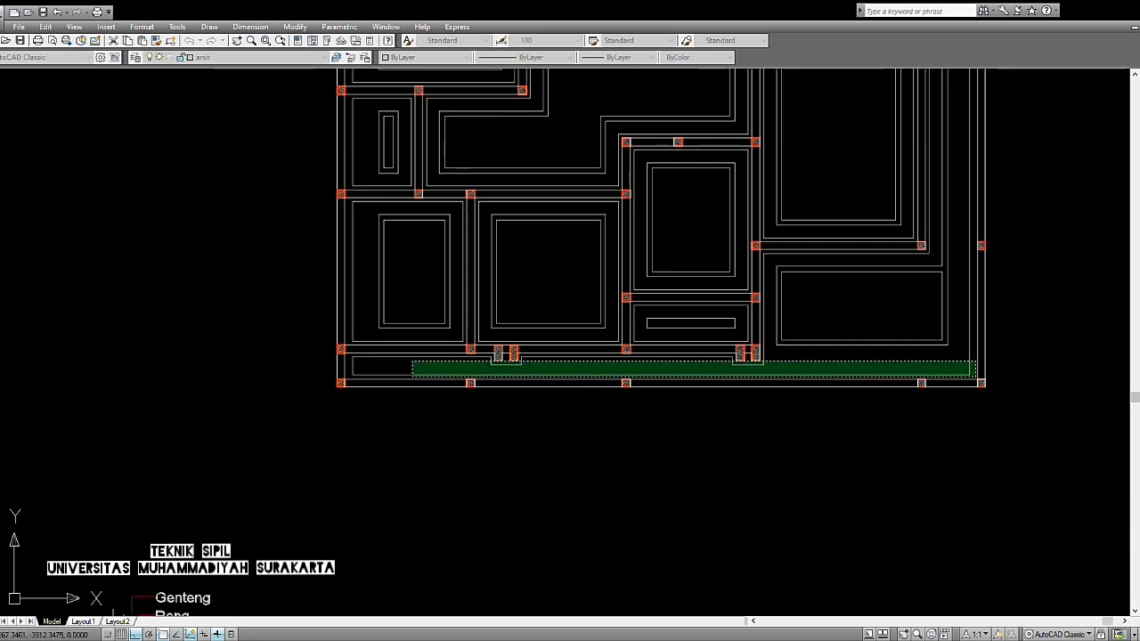
click(360, 380)
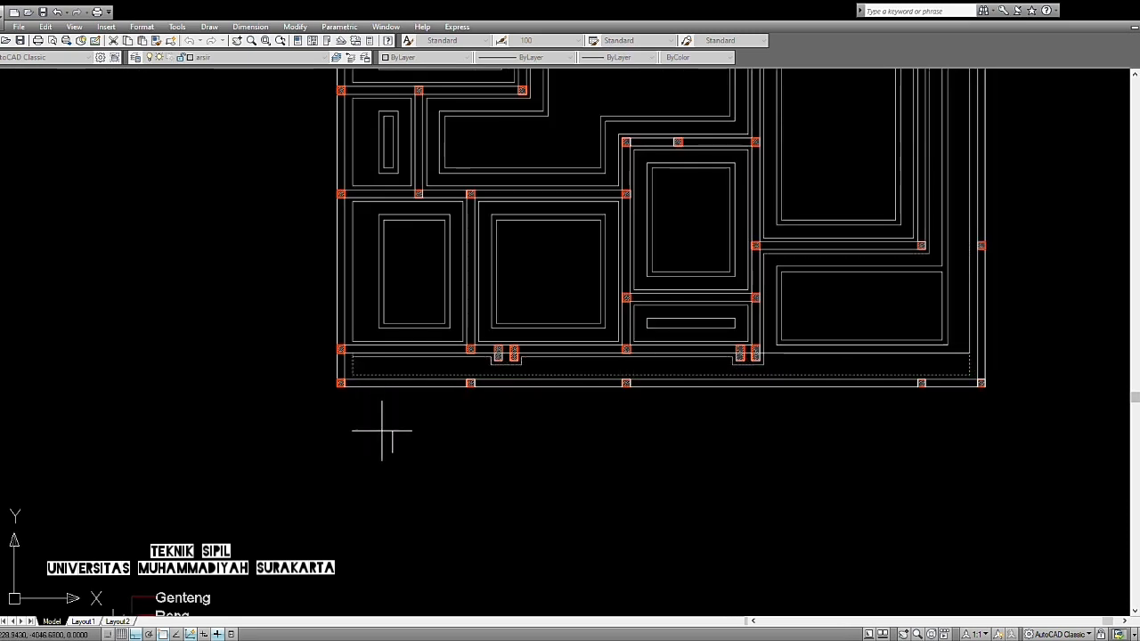
key(Return)
Step: Compare the porch foundation in the house section with the porch strip along the foundation plan's lower edge
middle_drag(943, 429, 721, 429)
scroll(662, 373, up, 2)
middle_drag(563, 385, 646, 366)
scroll(1025, 339, down, 1)
scroll(721, 361, down, 4)
middle_drag(573, 431, 575, 388)
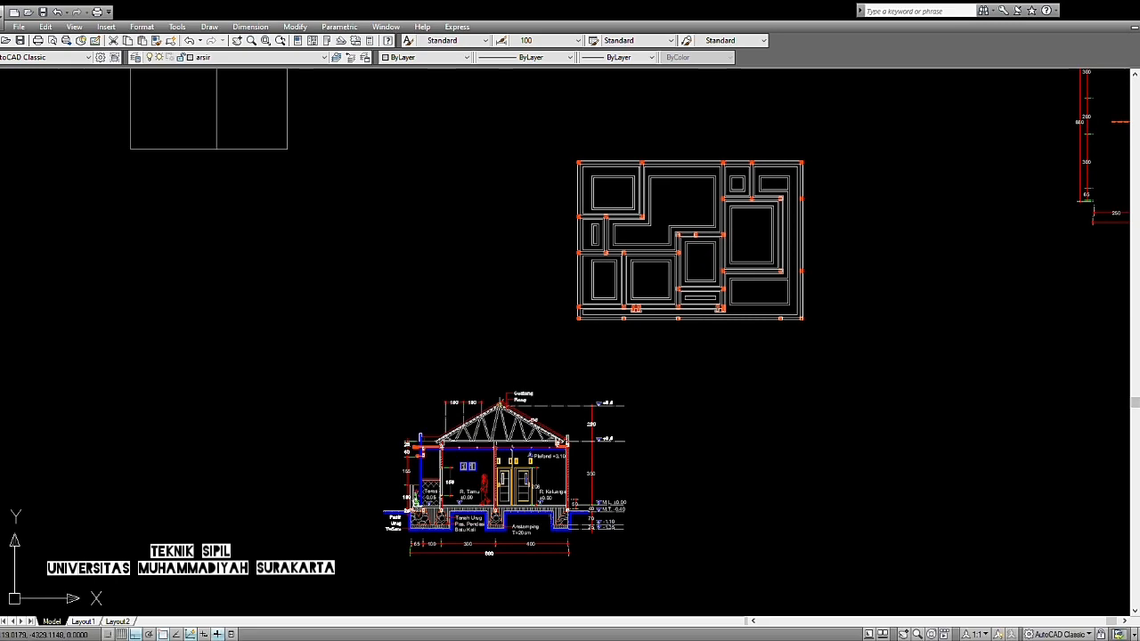
scroll(651, 357, up, 3)
scroll(686, 357, down, 3)
scroll(484, 522, up, 6)
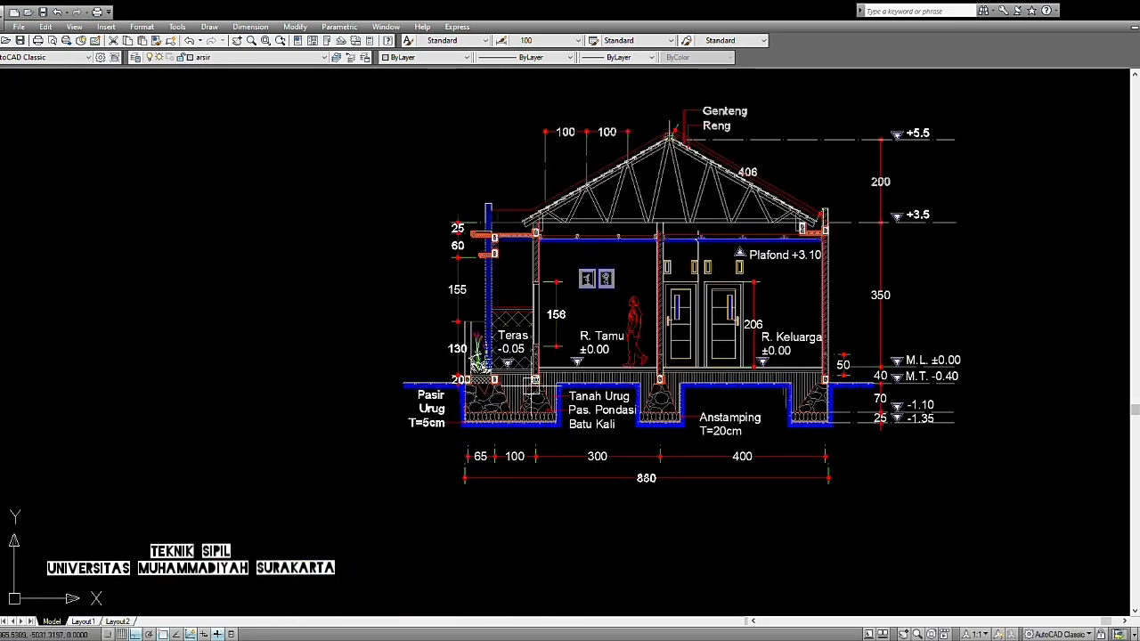
scroll(187, 552, down, 4)
scroll(458, 320, up, 6)
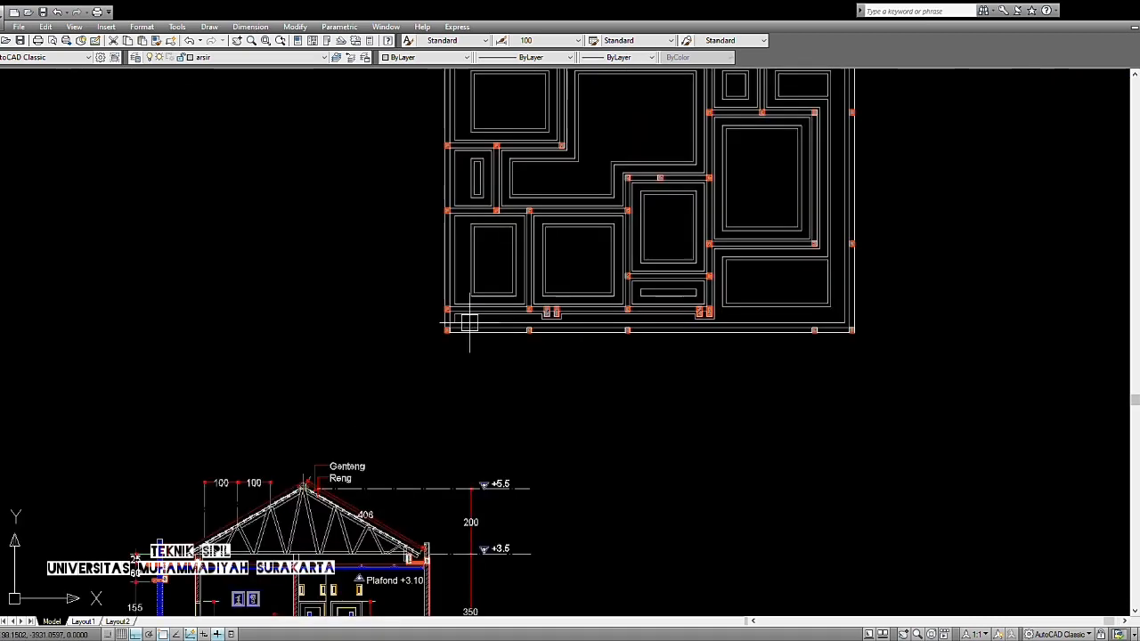
Step: Stretch the outline's jog around the left pair of porch columns up level with the adjoining straight edge
middle_drag(625, 311, 528, 364)
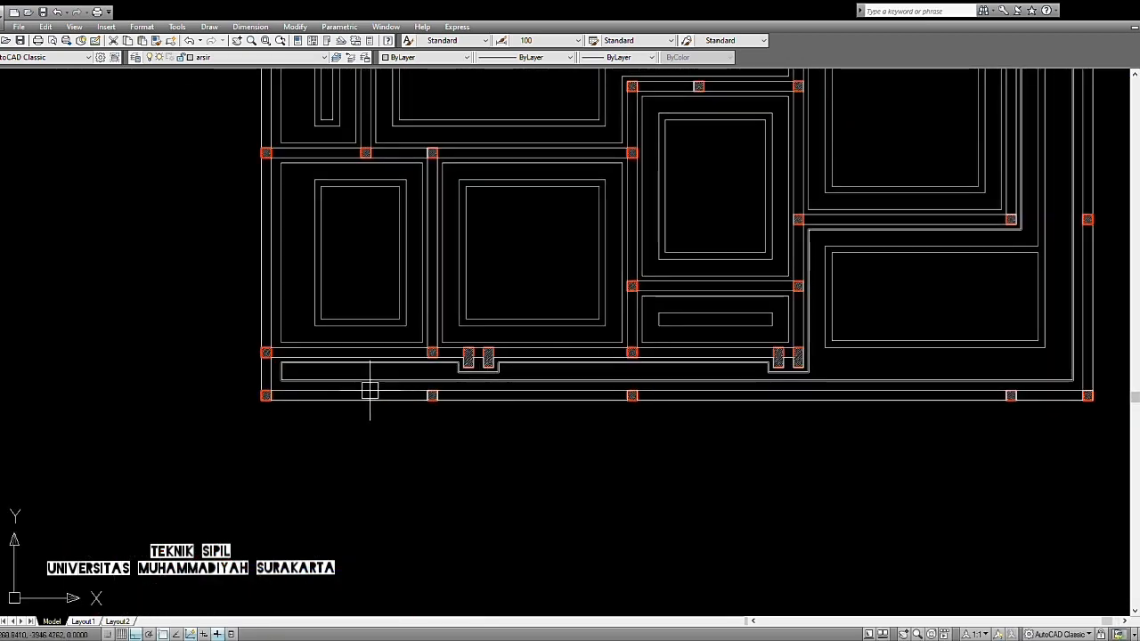
middle_drag(740, 382, 682, 451)
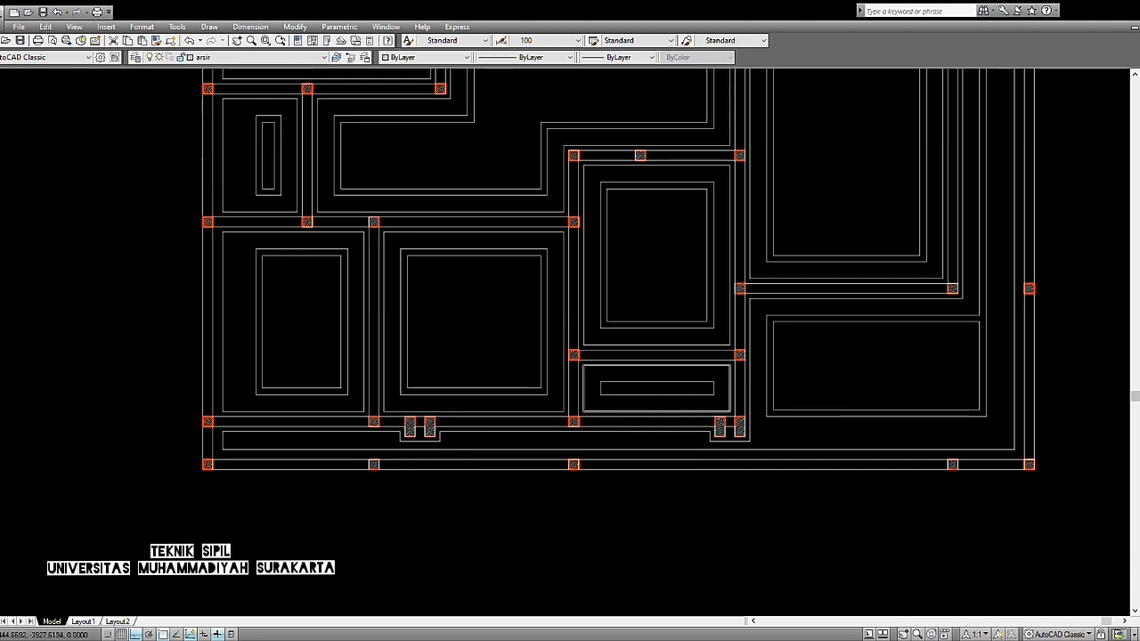
scroll(429, 450, up, 4)
scroll(555, 454, down, 1)
scroll(557, 449, up, 4)
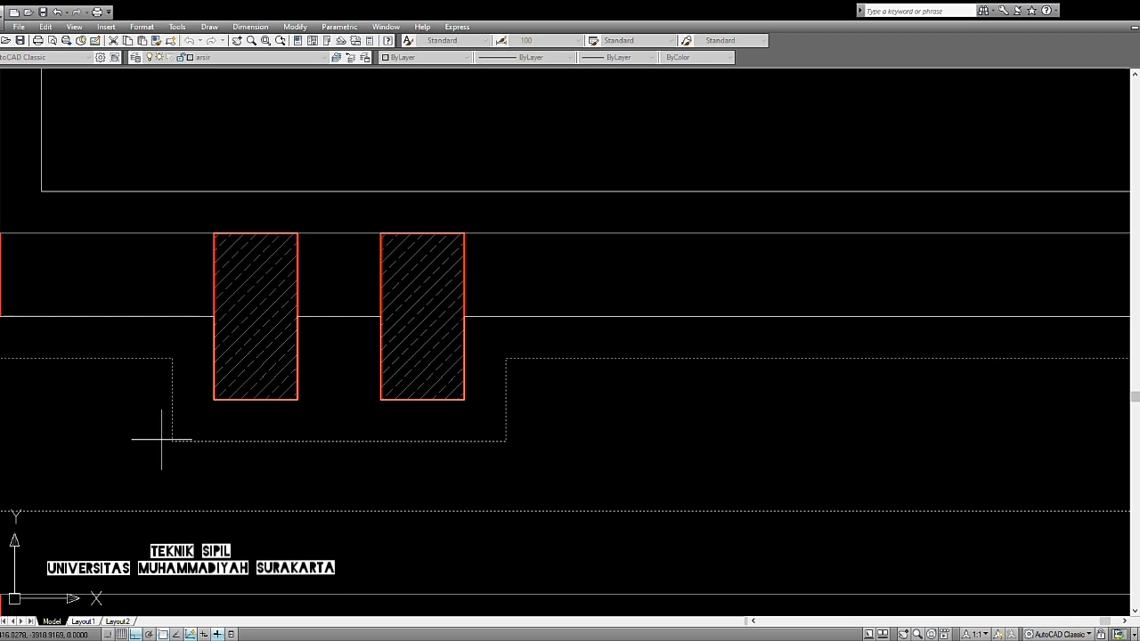
click(172, 359)
scroll(172, 358, down, 5)
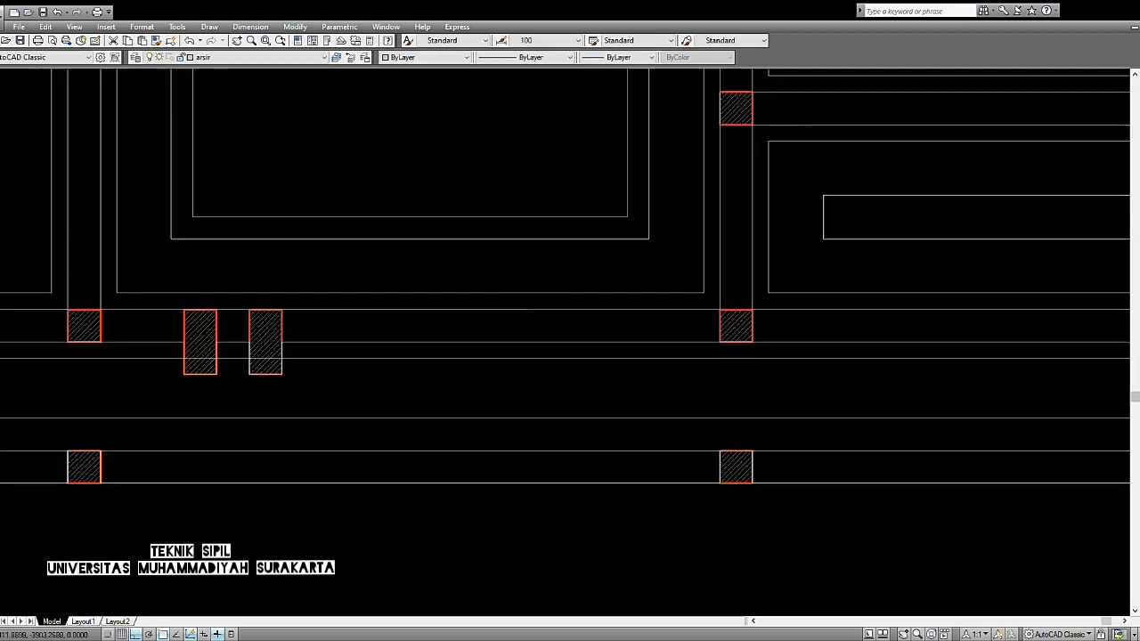
Step: Stretch the outline's jog around the right pair of porch columns up level with the adjoining straight edge
scroll(954, 368, up, 4)
key(space)
click(872, 428)
click(542, 408)
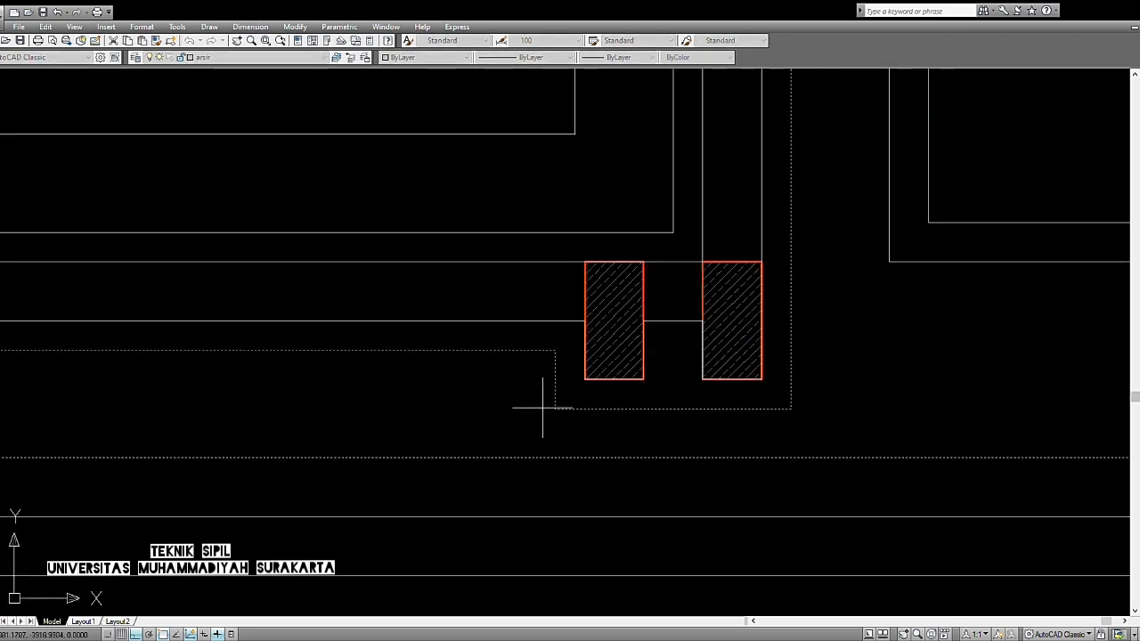
scroll(555, 350, down, 12)
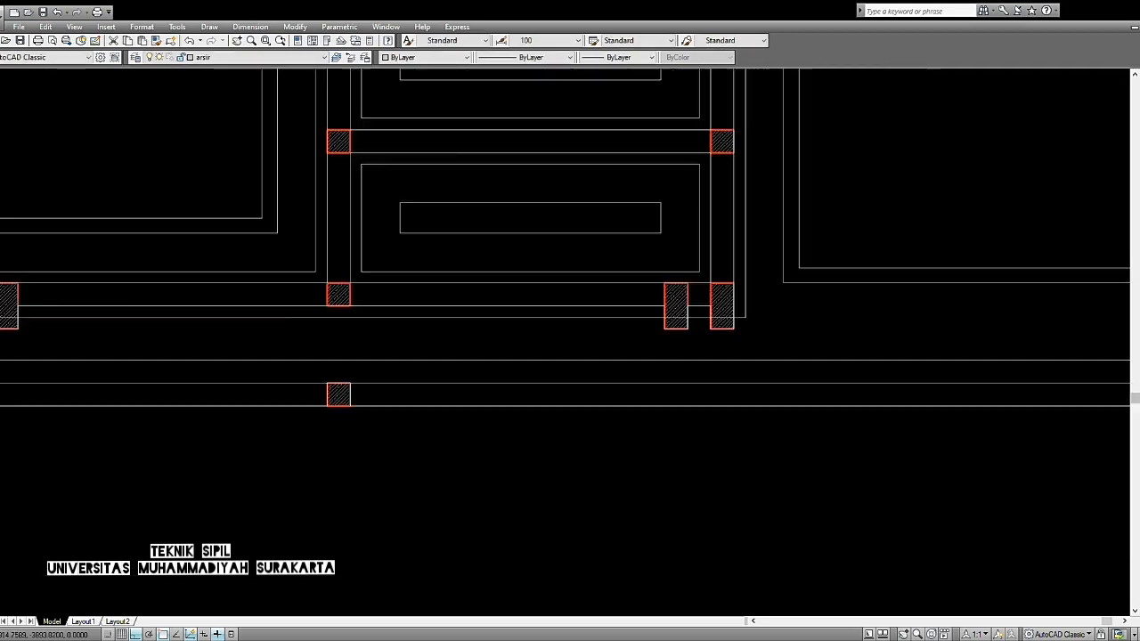
Step: Draw a vertical construction line through the outer left edge of the house section
scroll(394, 456, up, 5)
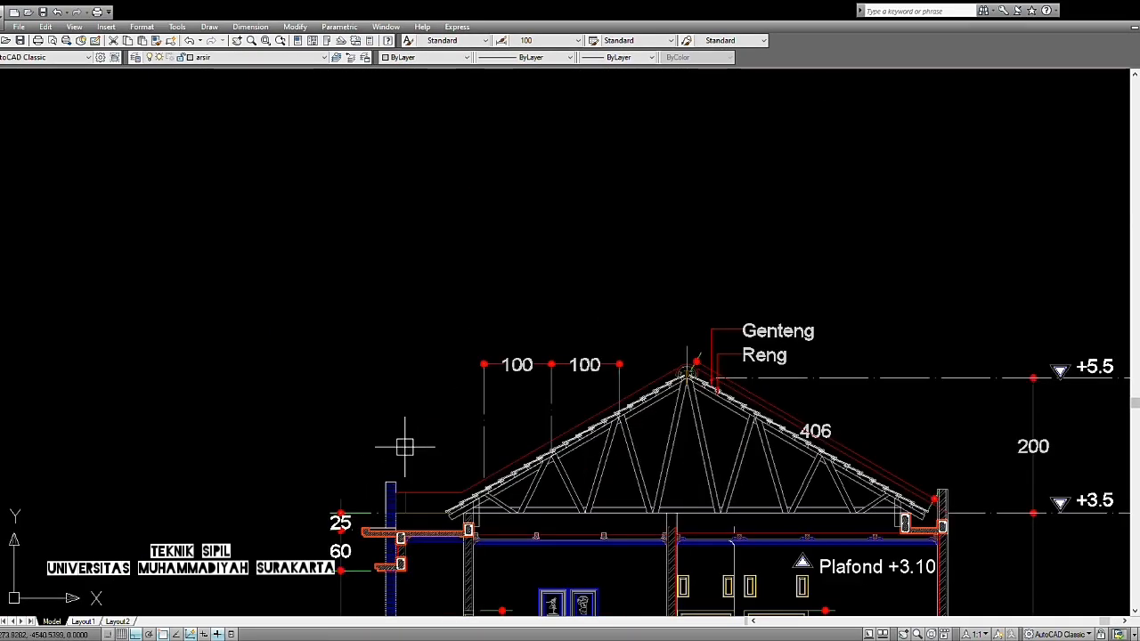
scroll(405, 447, down, 2)
scroll(396, 472, up, 10)
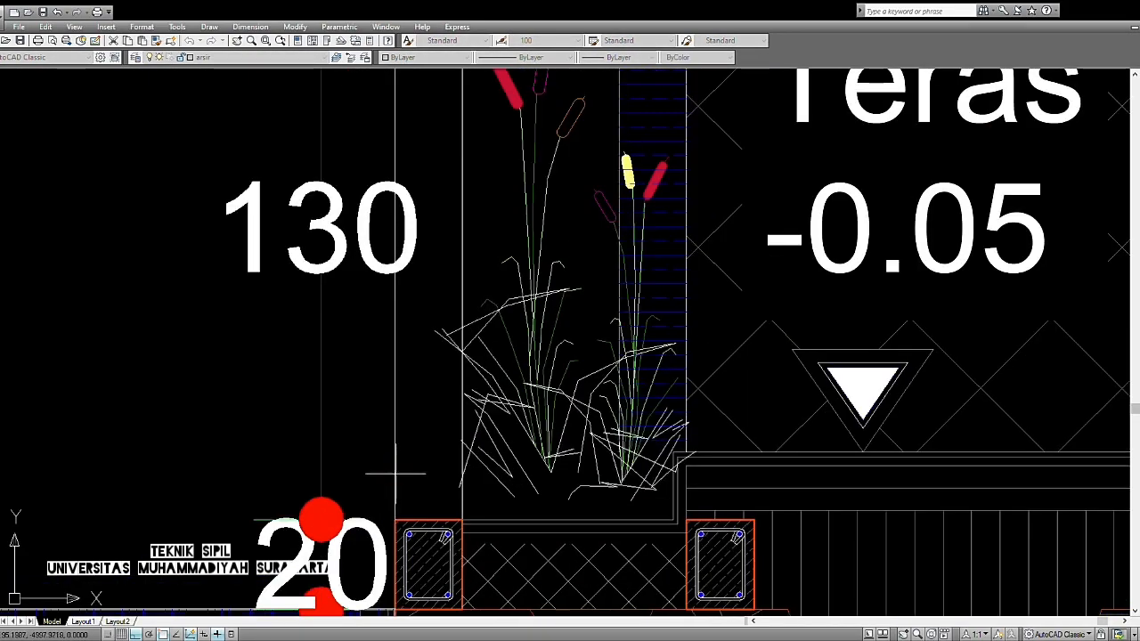
scroll(369, 376, down, 10)
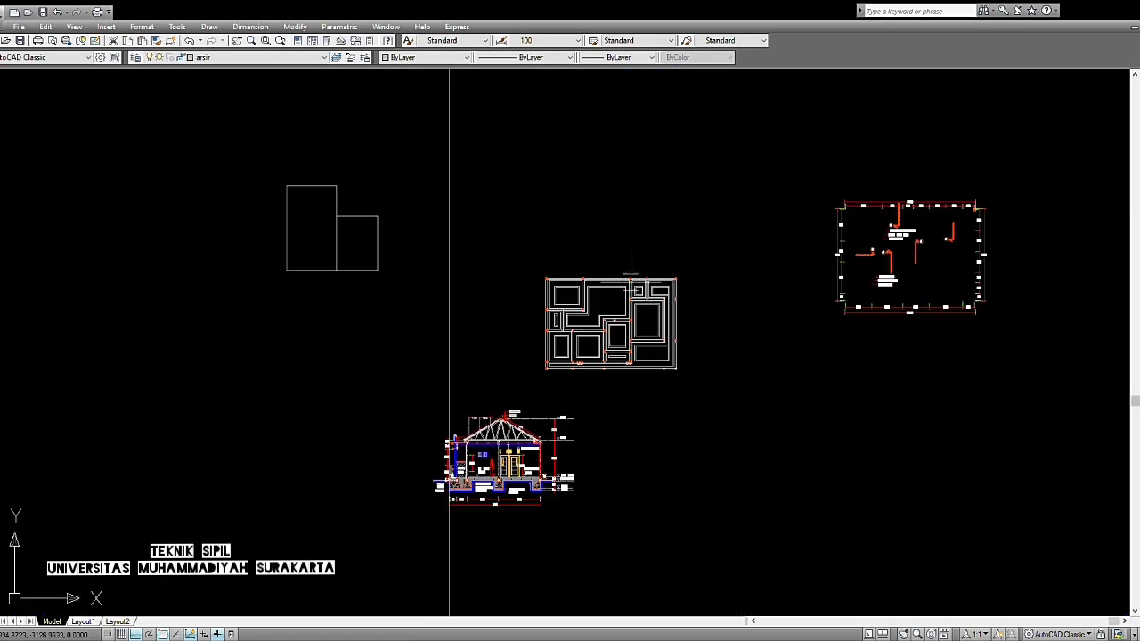
Step: Rotate the whole foundation plan 90 degrees clockwise so the porch strip faces left
scroll(597, 243, up, 2)
click(473, 235)
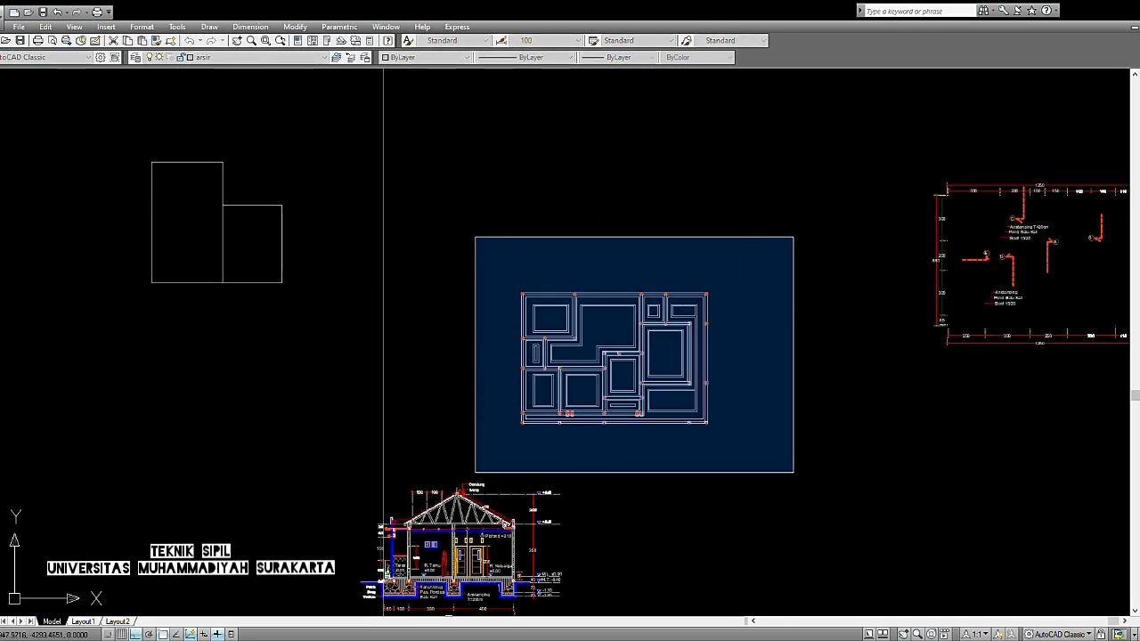
click(793, 466)
scroll(755, 335, up, 5)
key(Return)
click(747, 291)
click(760, 335)
scroll(758, 336, down, 3)
scroll(727, 436, down, 2)
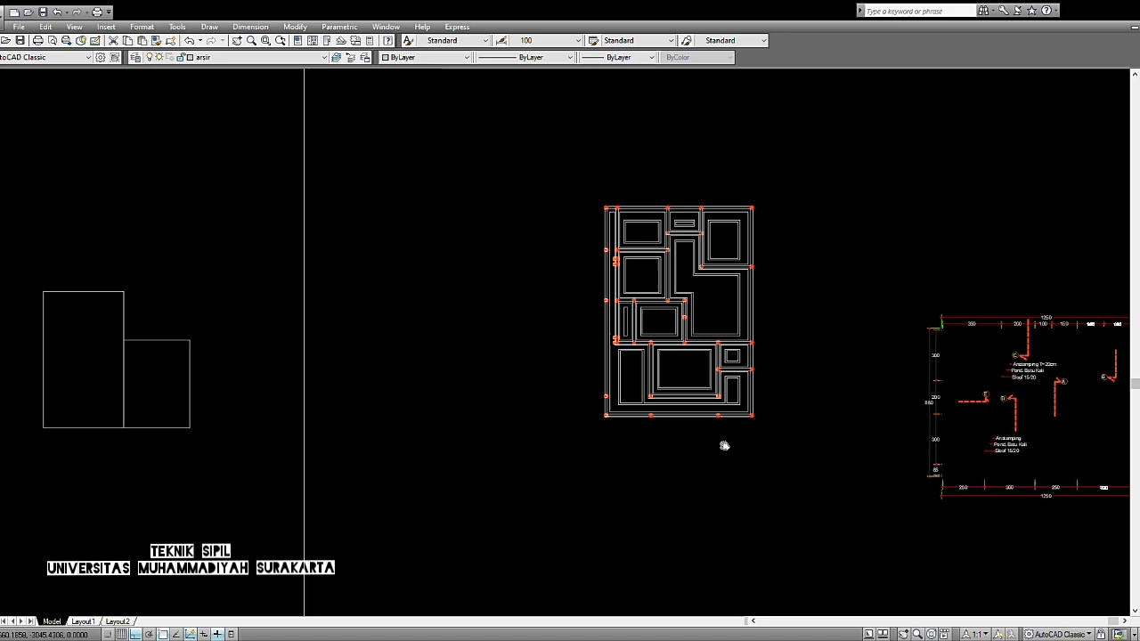
Step: Move the rotated foundation plan so its left exterior edge lies on the vertical construction line above the section
click(522, 158)
click(809, 502)
scroll(588, 276, up, 6)
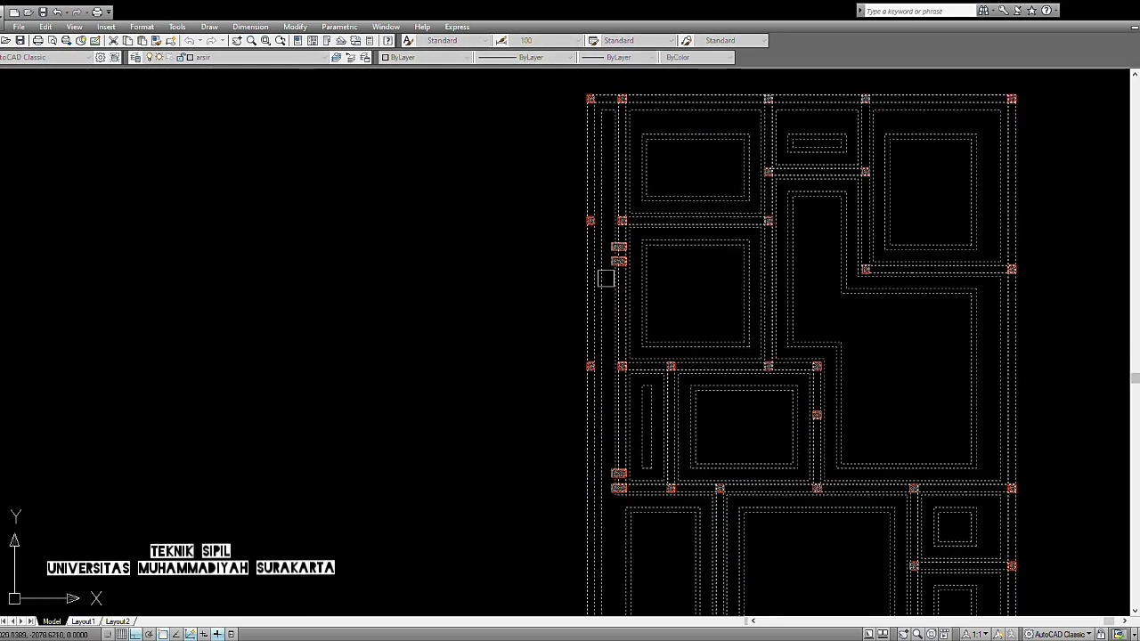
scroll(566, 291, down, 8)
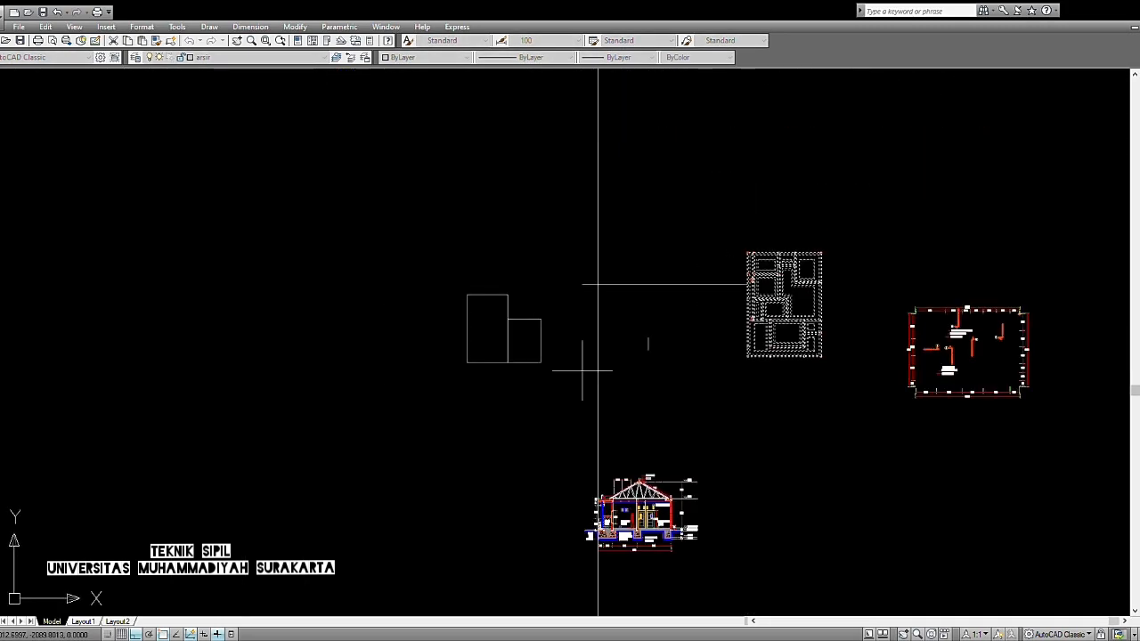
click(597, 371)
scroll(623, 428, up, 8)
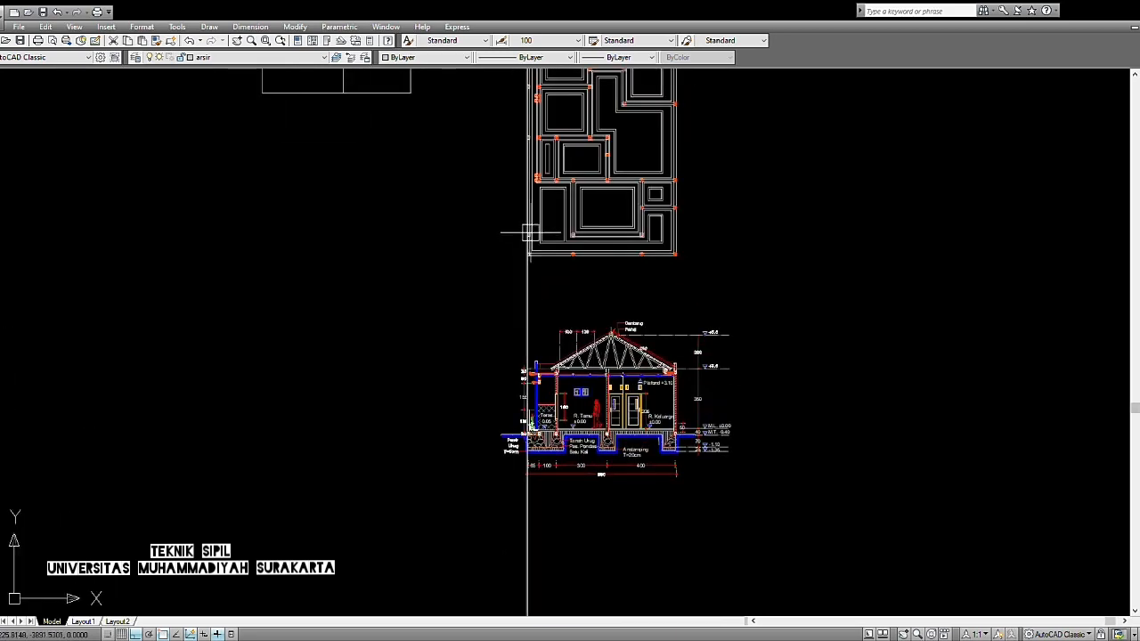
Step: Draw vertical construction lines from the three points of the V-shaped gap in the section's left footing up through the plan
scroll(526, 377, down, 5)
scroll(527, 476, up, 8)
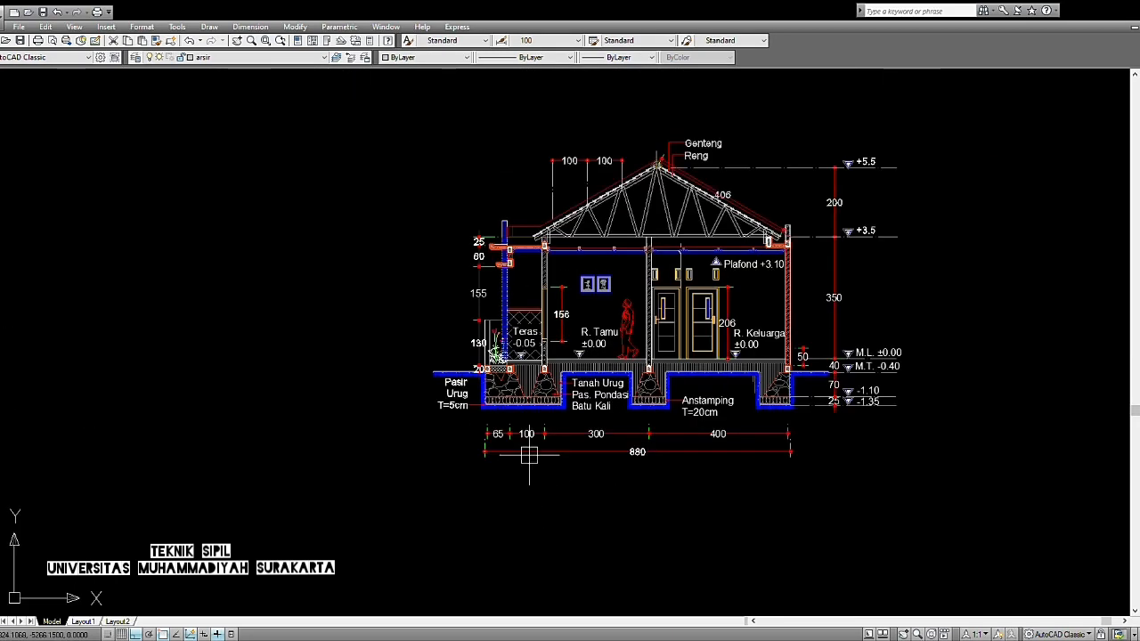
scroll(456, 337, up, 3)
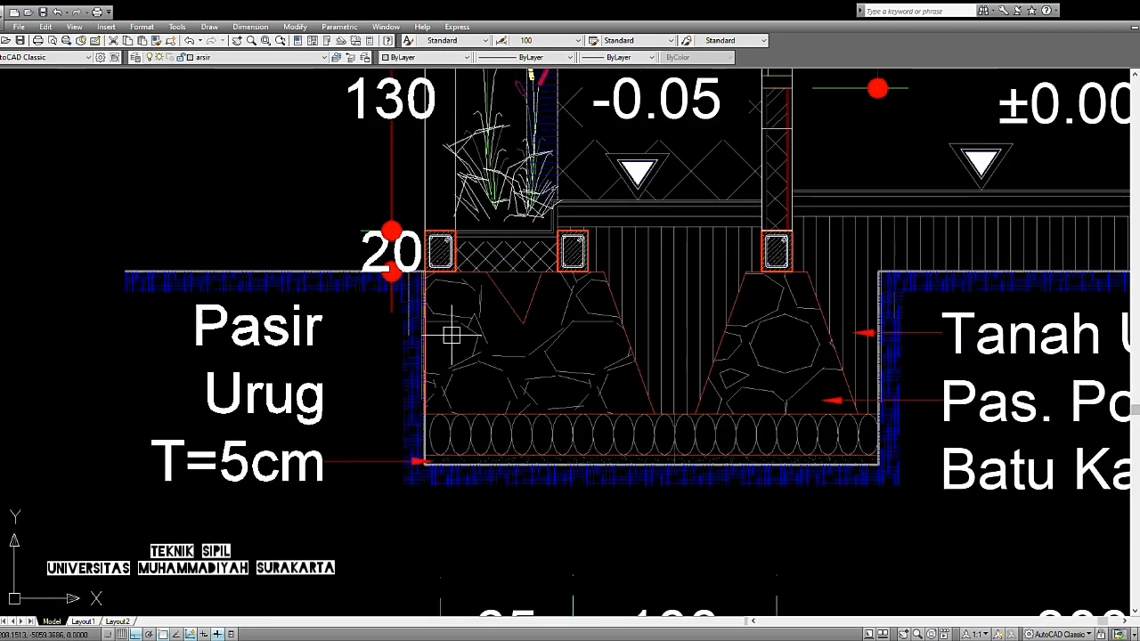
scroll(475, 278, up, 4)
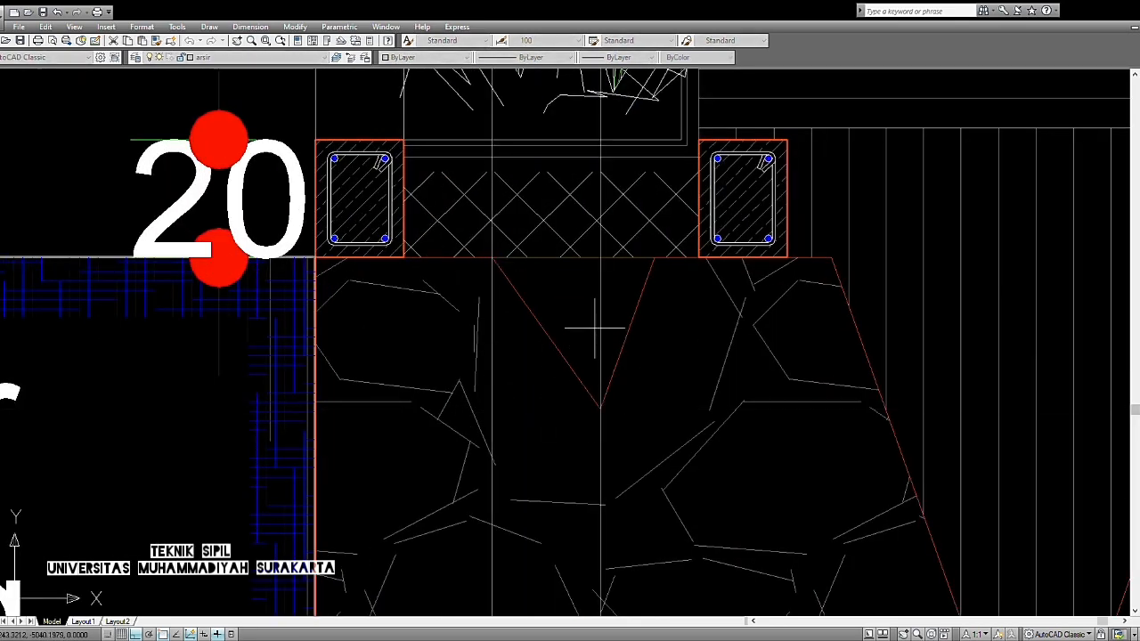
click(657, 264)
key(Escape)
scroll(642, 382, down, 9)
middle_drag(683, 251, 611, 596)
middle_drag(577, 298, 585, 404)
scroll(516, 229, up, 8)
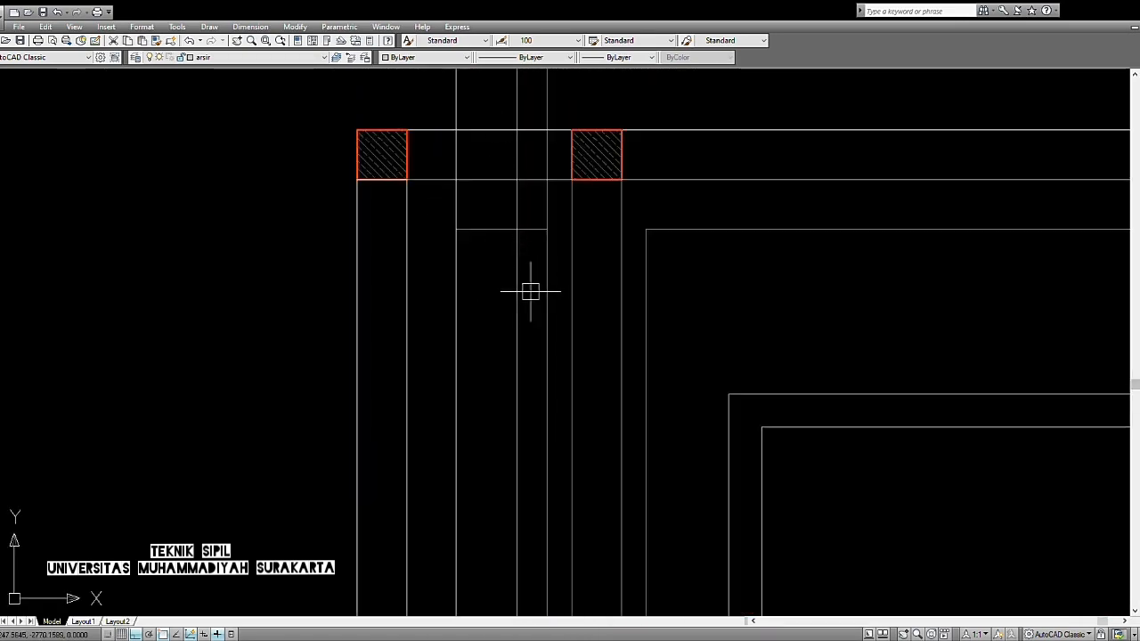
Step: Join the two outer vertical construction lines to the porch strip's upper horizontal edge, removing their excess above it to form clean corners
scroll(531, 291, down, 3)
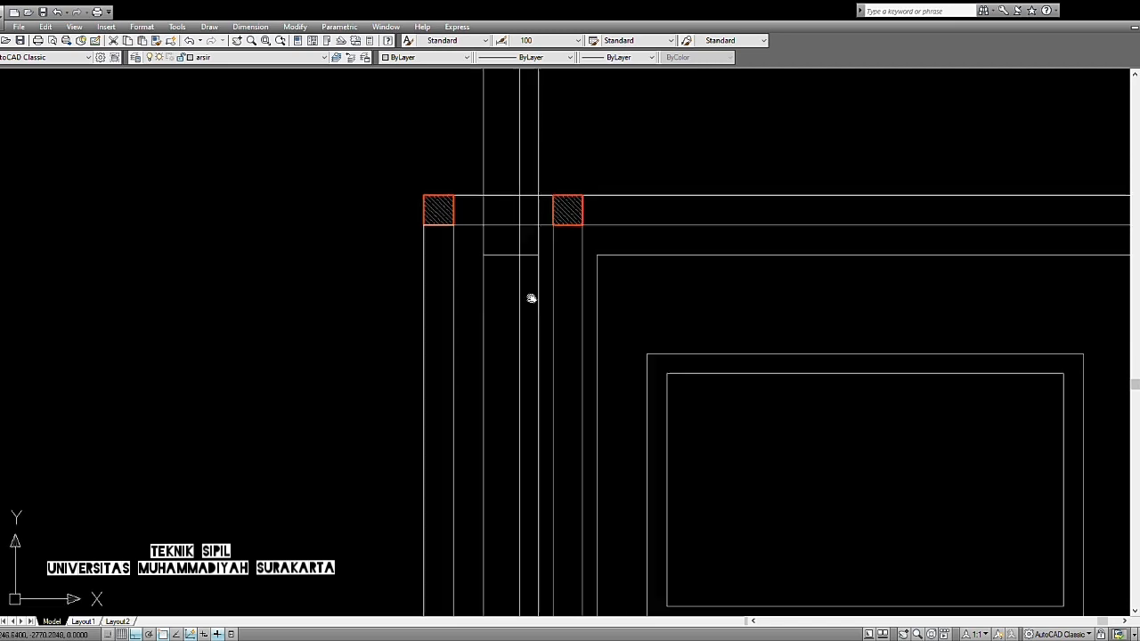
middle_drag(531, 299, 498, 348)
scroll(495, 343, up, 3)
click(454, 260)
click(417, 273)
key(Escape)
click(457, 262)
click(412, 248)
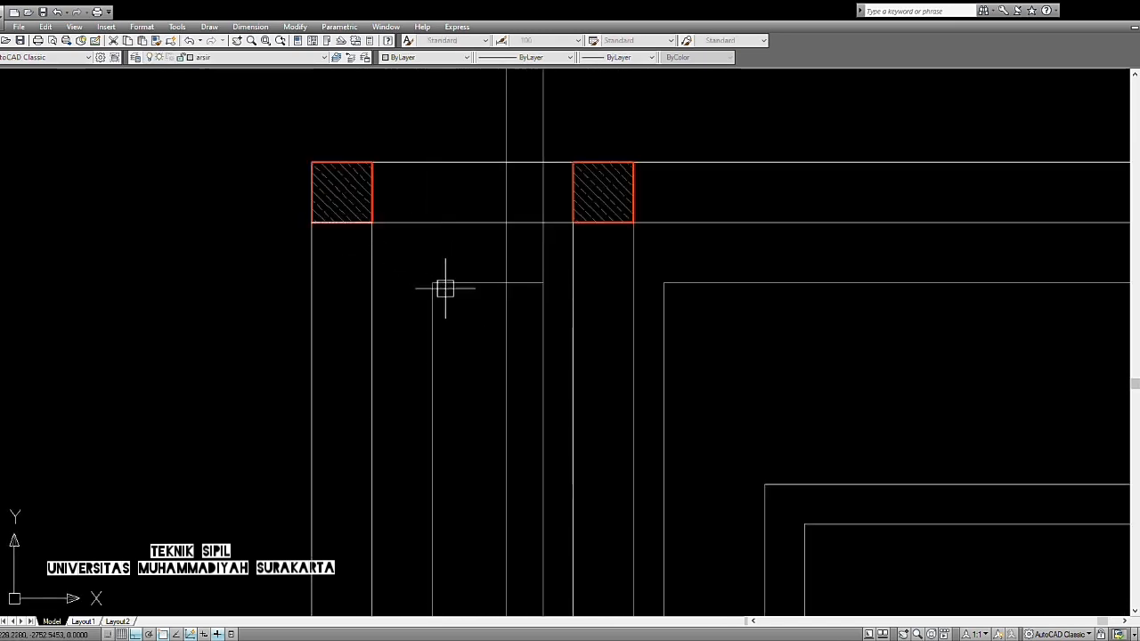
scroll(517, 317, down, 2)
scroll(500, 265, up, 3)
click(518, 247)
key(Escape)
scroll(532, 285, down, 4)
scroll(517, 296, up, 1)
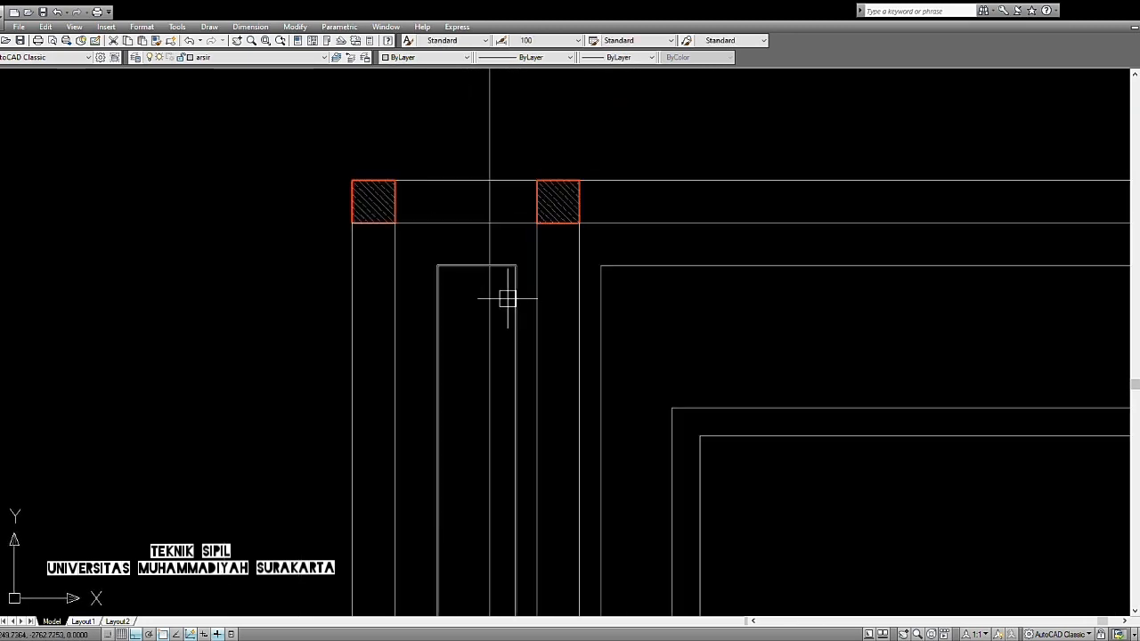
Step: Trim the middle vertical construction line back to the upper edge of the porch foundation strip
scroll(489, 299, up, 3)
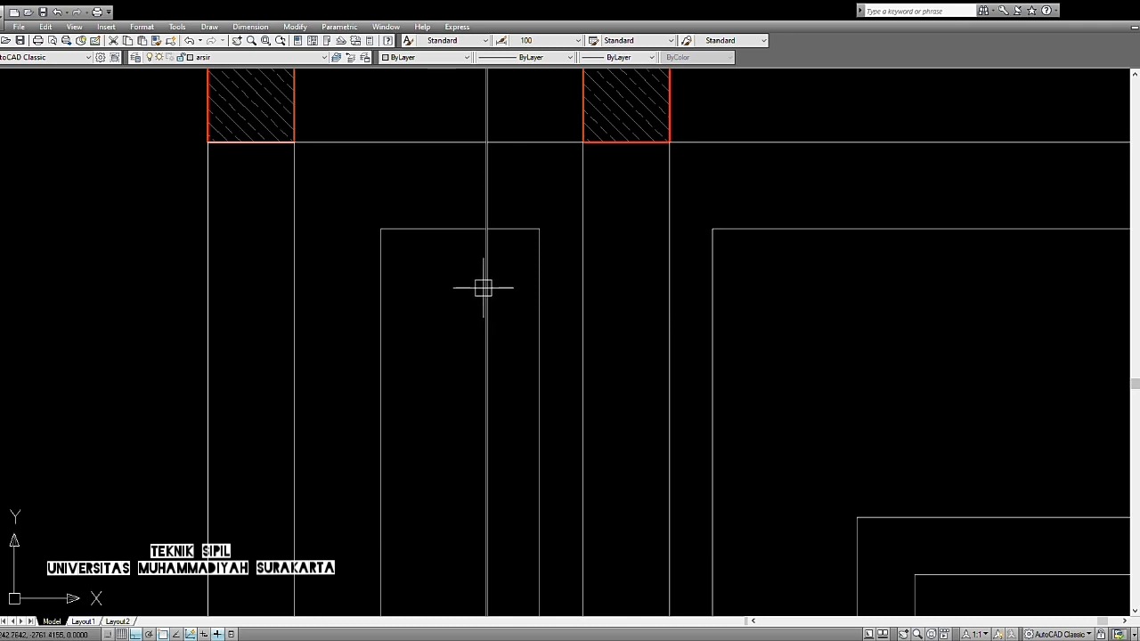
middle_drag(516, 245, 511, 321)
click(507, 305)
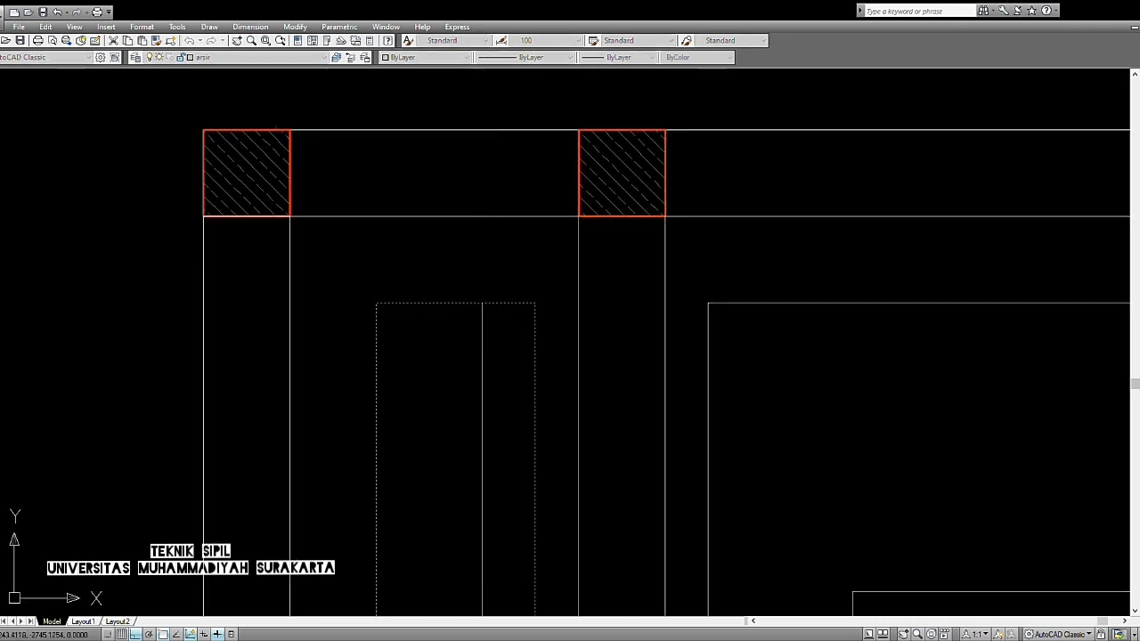
Step: Draw diagonal lines connecting the outer foundation outline's two upper corners to the adjacent inner outline's corners in the upper-left room
scroll(482, 268, down, 5)
mouse_move(619, 326)
middle_down()
mouse_move(470, 222)
mouse_move(499, 270)
middle_up()
scroll(540, 280, up, 2)
scroll(573, 288, down, 2)
scroll(504, 283, up, 2)
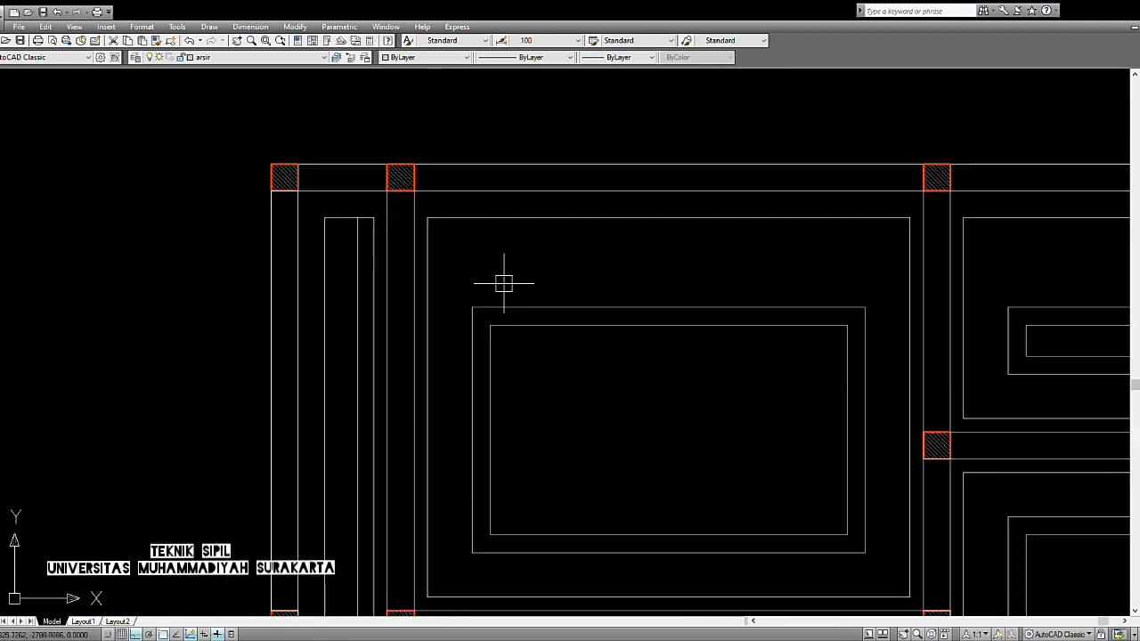
click(473, 306)
key(Return)
key(Return)
click(909, 218)
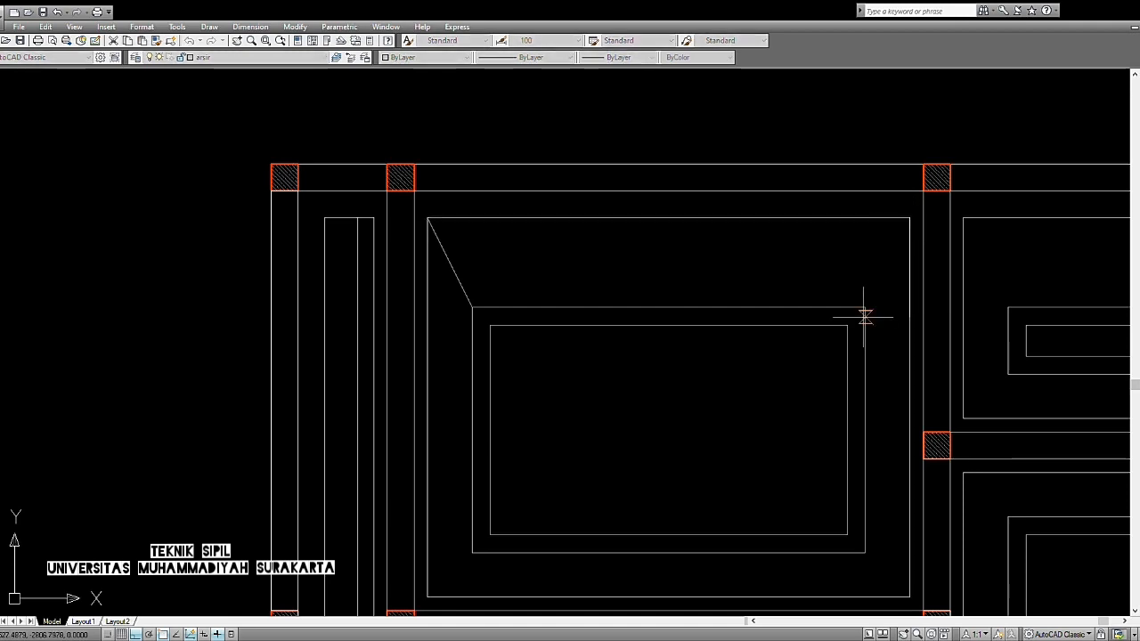
click(865, 308)
key(Return)
Step: Mirror the room's upper-left corner diagonal into the porch strip about the vertical centre line of the column between them
scroll(700, 298, down, 2)
scroll(677, 285, up, 2)
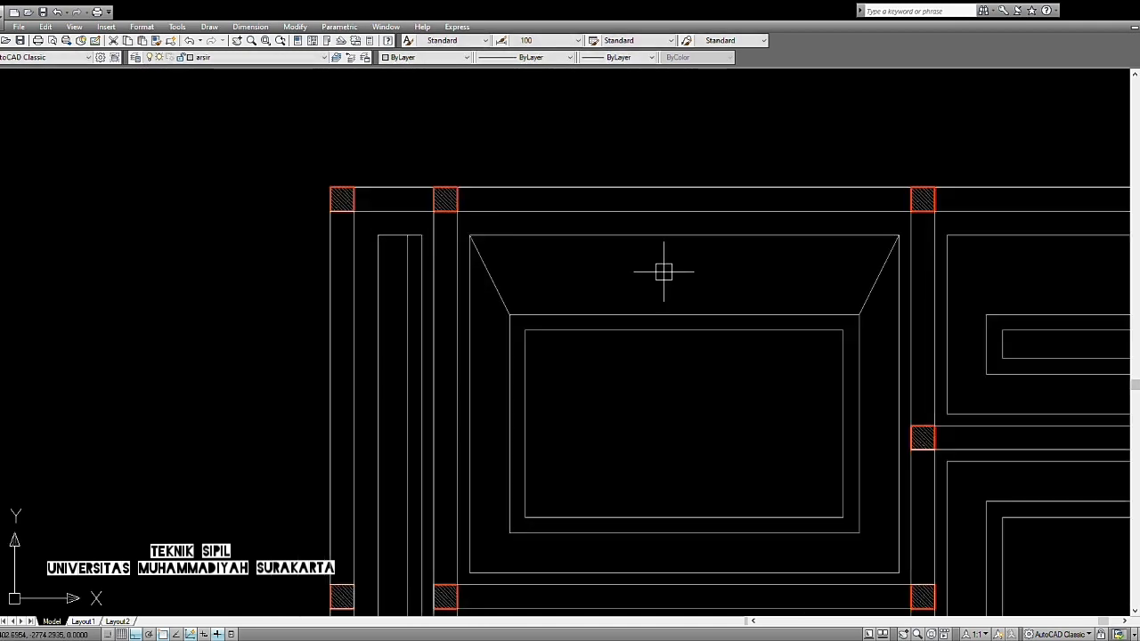
scroll(522, 268, up, 2)
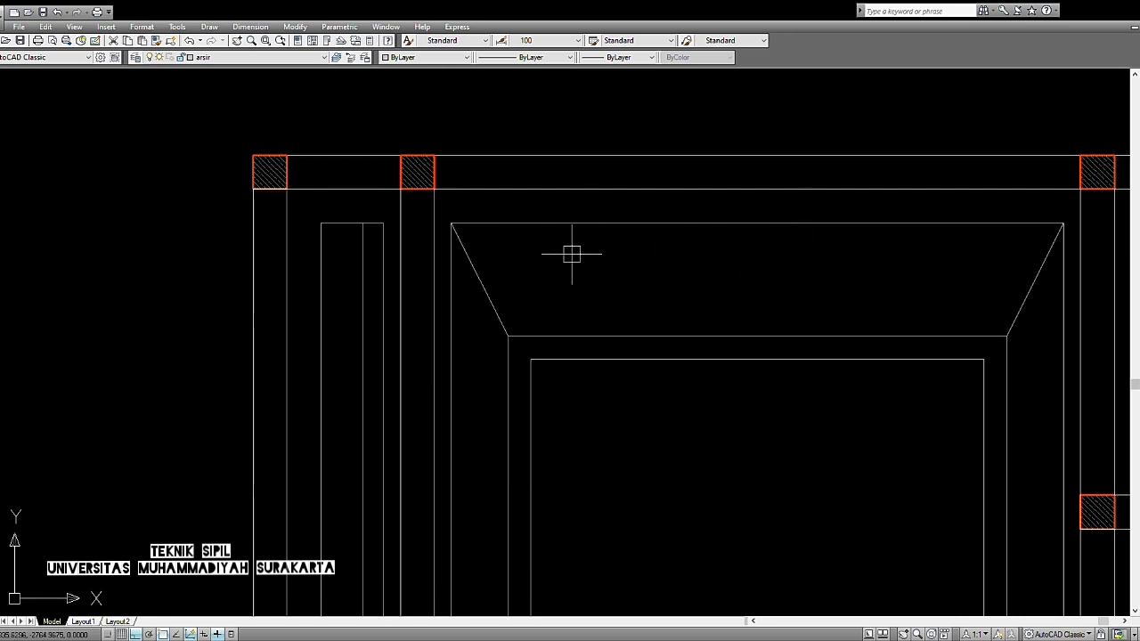
mouse_move(436, 267)
middle_down()
mouse_move(525, 259)
mouse_move(525, 247)
middle_up()
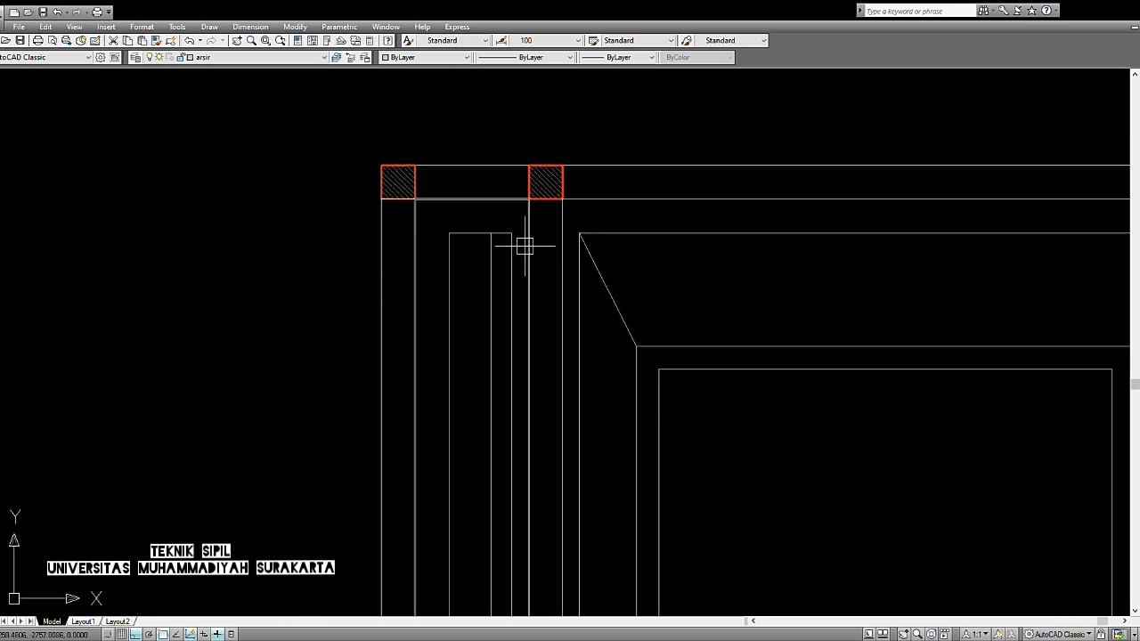
scroll(525, 247, up, 2)
click(699, 296)
click(628, 323)
click(552, 179)
click(549, 223)
key(Return)
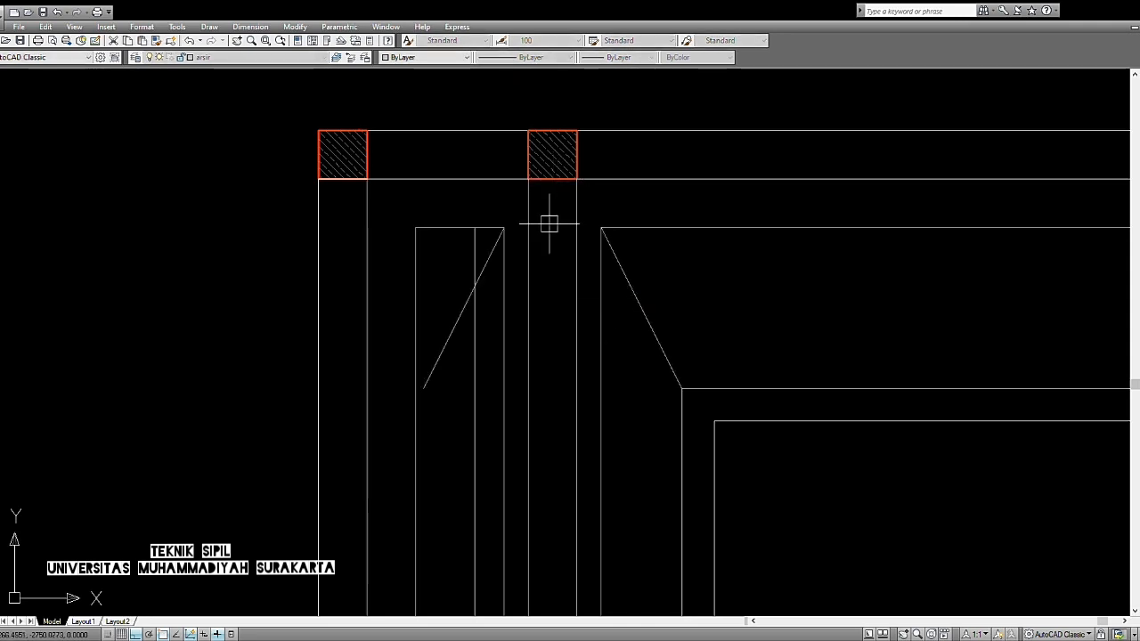
Step: Fillet the mirrored diagonal with the porch strip's middle vertical line so they meet at a corner
scroll(481, 276, up, 3)
text(f)
key(Return)
click(476, 348)
click(485, 281)
middle_drag(446, 250, 504, 273)
Step: Draw a diagonal line from that meeting point to the porch strip outline's upper-left corner
text(l)
key(Return)
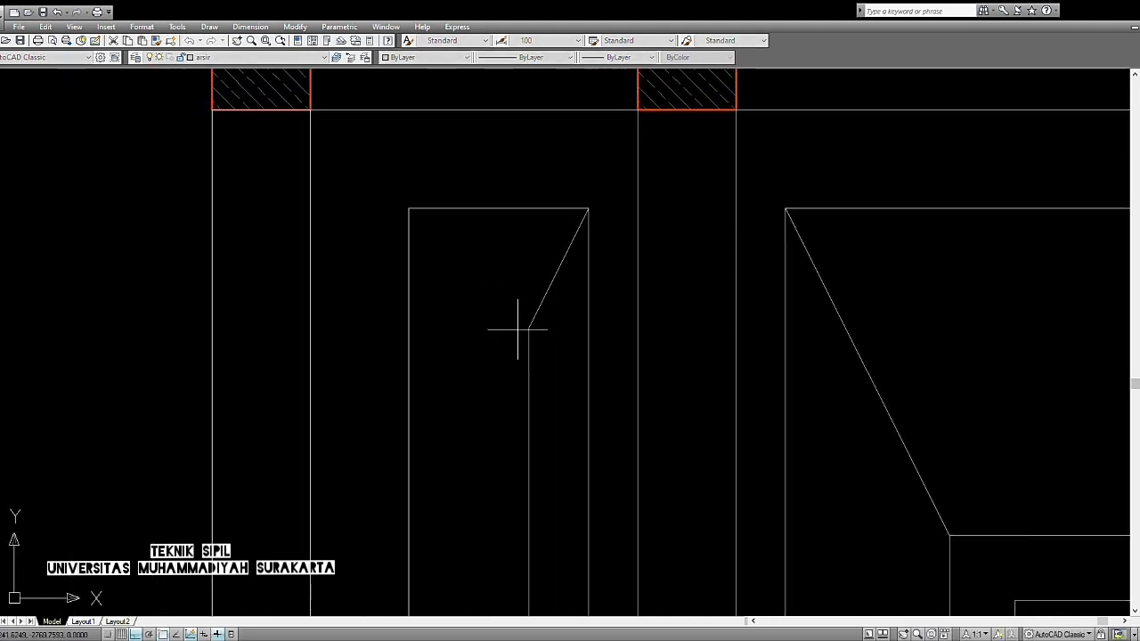
click(529, 328)
click(409, 208)
key(Return)
Step: Draw diagonals between the outer and adjacent inner foundation outlines at both upper corners of the small middle room in the top row
scroll(674, 234, down, 5)
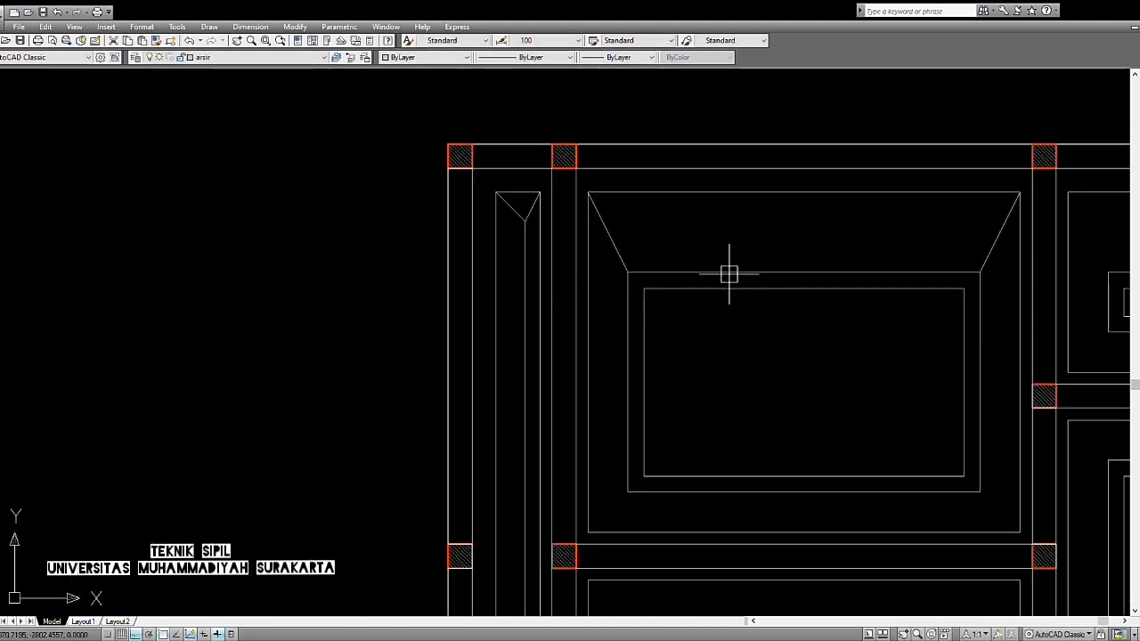
middle_drag(682, 279, 578, 299)
scroll(623, 219, up, 5)
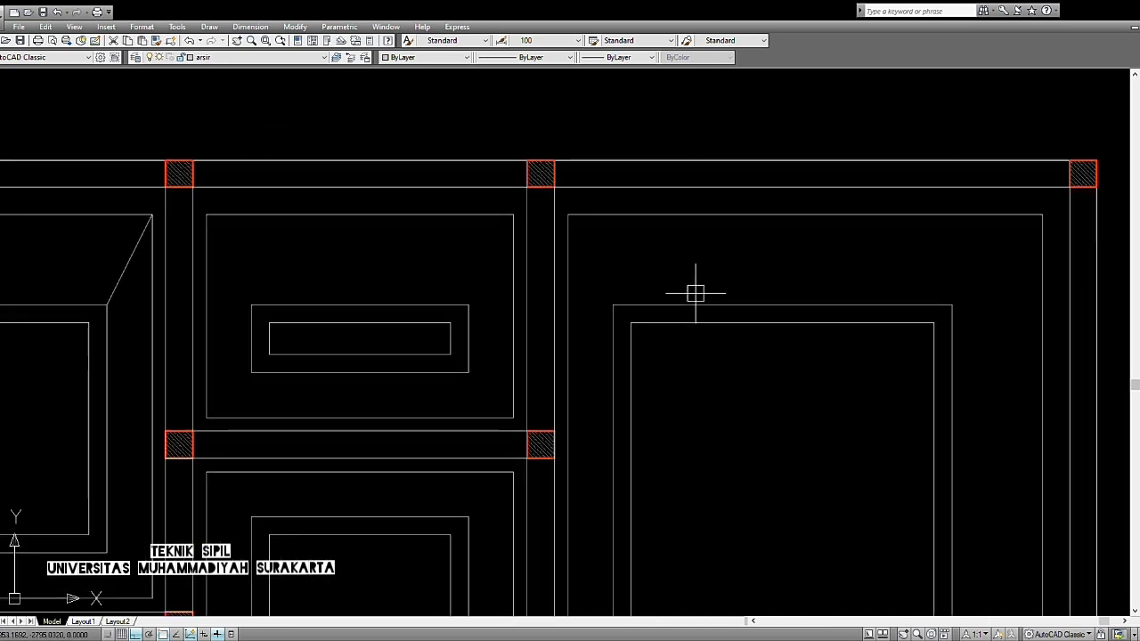
text(l)
key(Return)
click(469, 305)
click(513, 215)
key(Return)
key(Return)
click(251, 305)
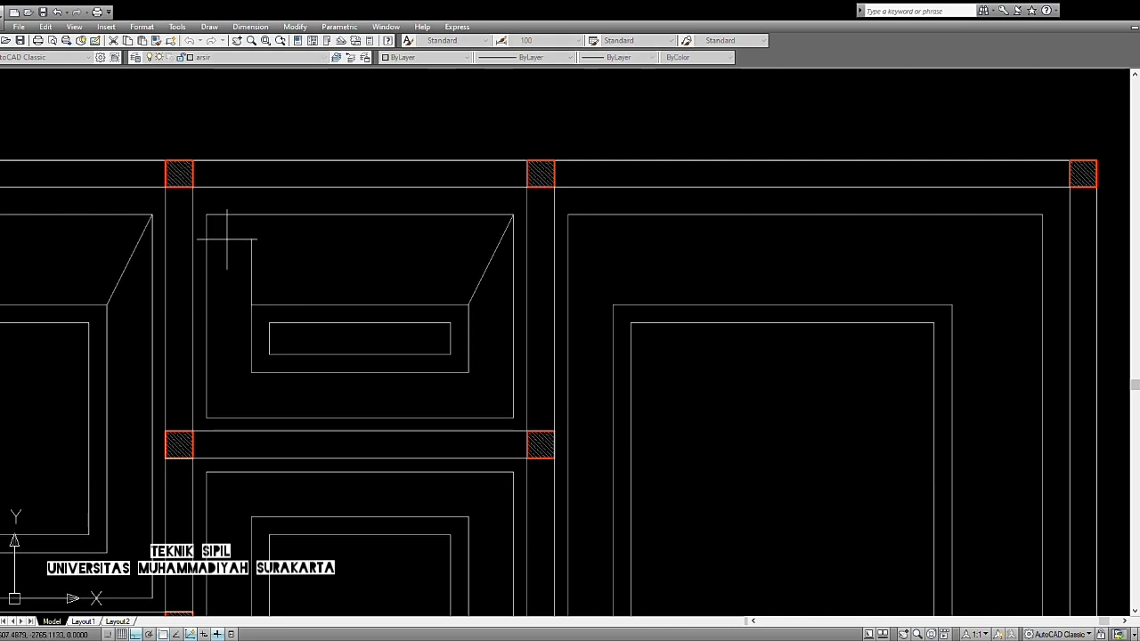
click(206, 215)
key(Return)
Step: Draw a diagonal from the inner to the outer foundation outline at the upper-left corner of the top-right room
key(Return)
click(612, 305)
scroll(564, 214, down, 6)
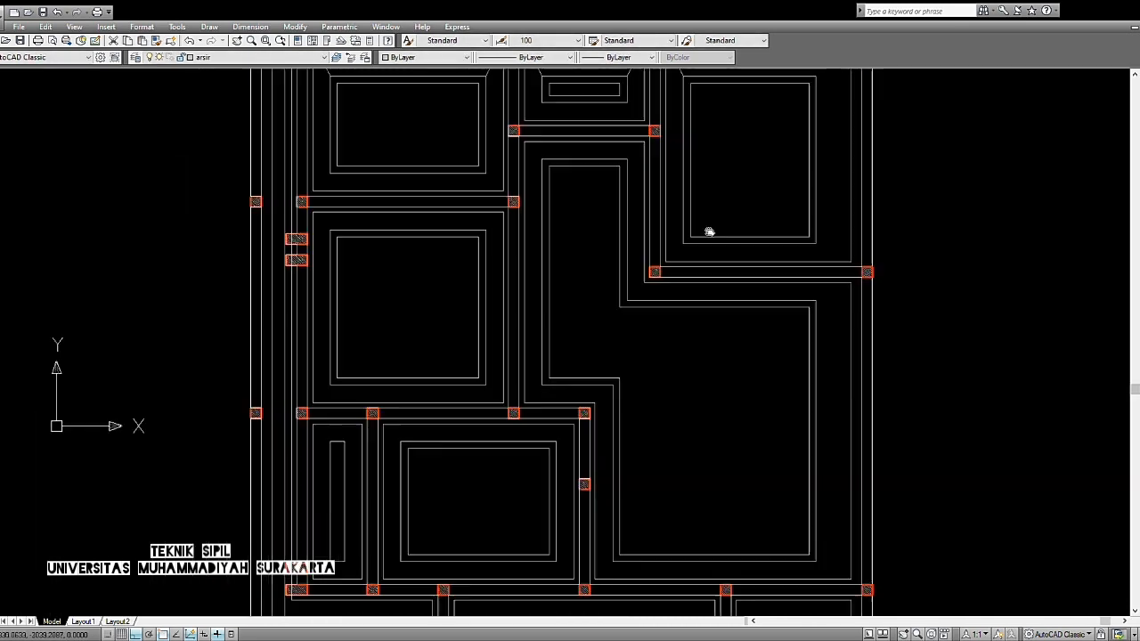
Step: Examine the completed foundation plan, including its corner diagonals, porch strip, filled sloof beams, section marks A to E and material labels
scroll(585, 254, down, 1)
scroll(631, 293, up, 2)
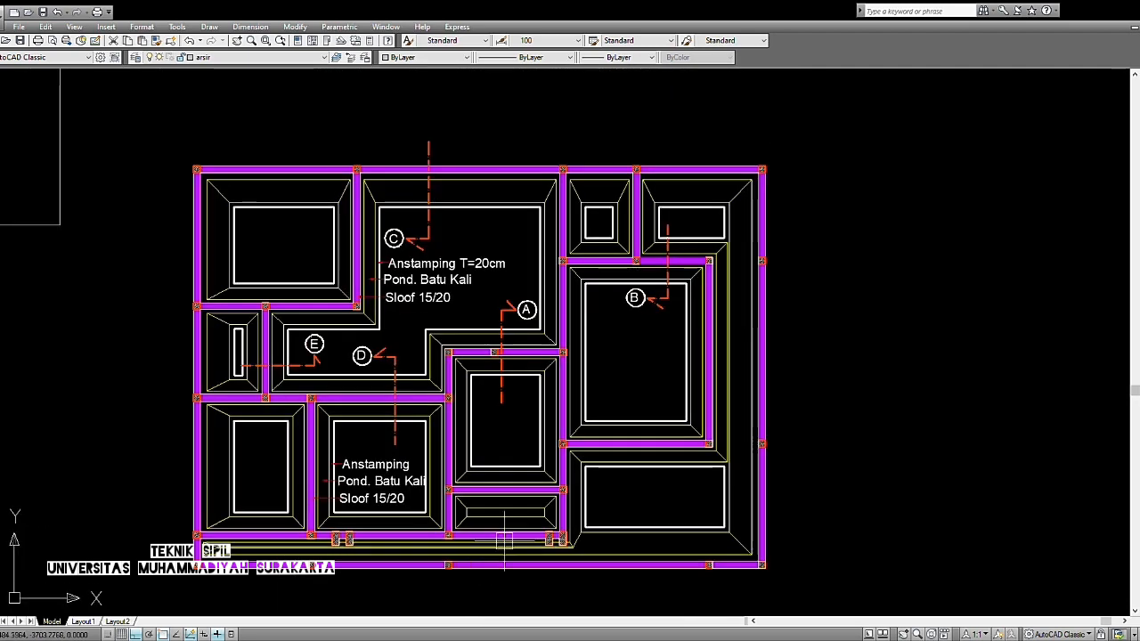
middle_drag(479, 543, 488, 528)
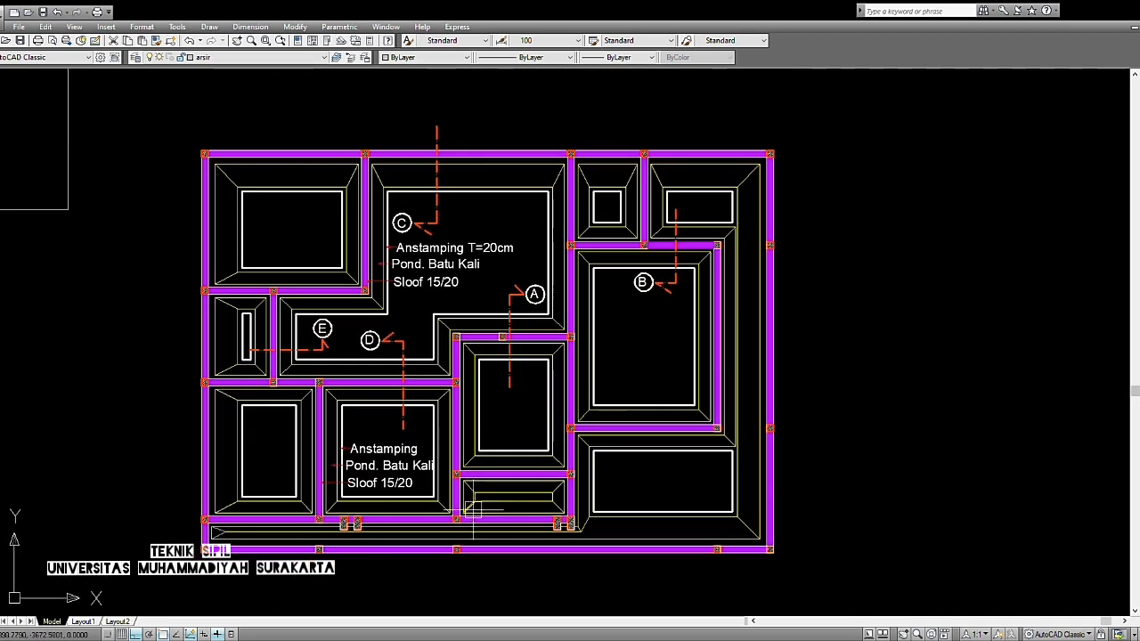
middle_drag(478, 511, 494, 507)
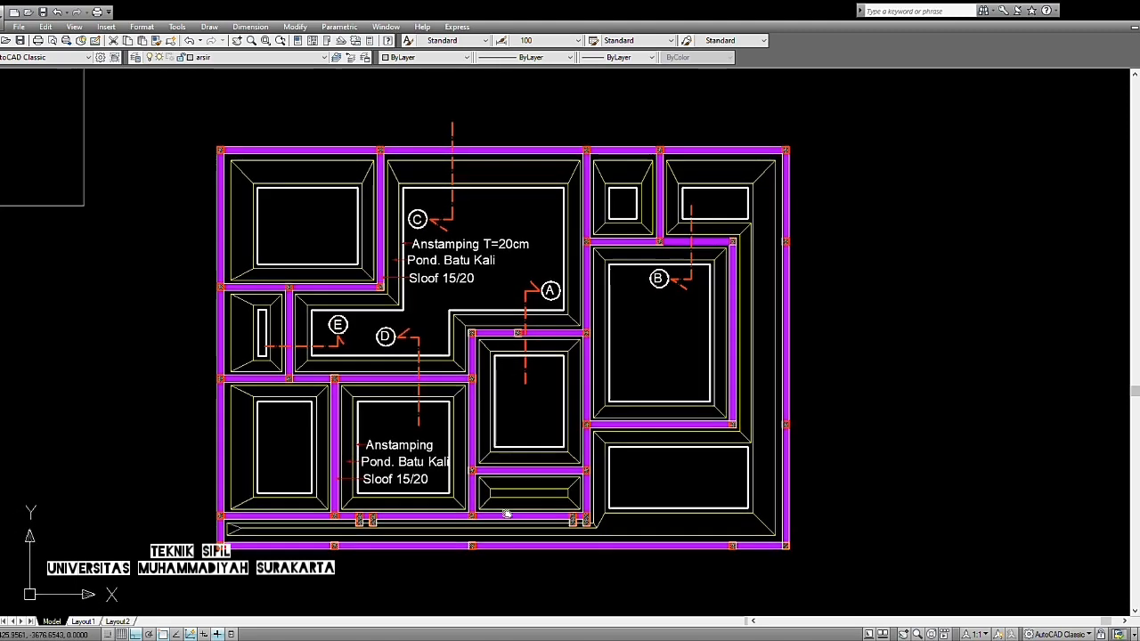
scroll(485, 466, up, 6)
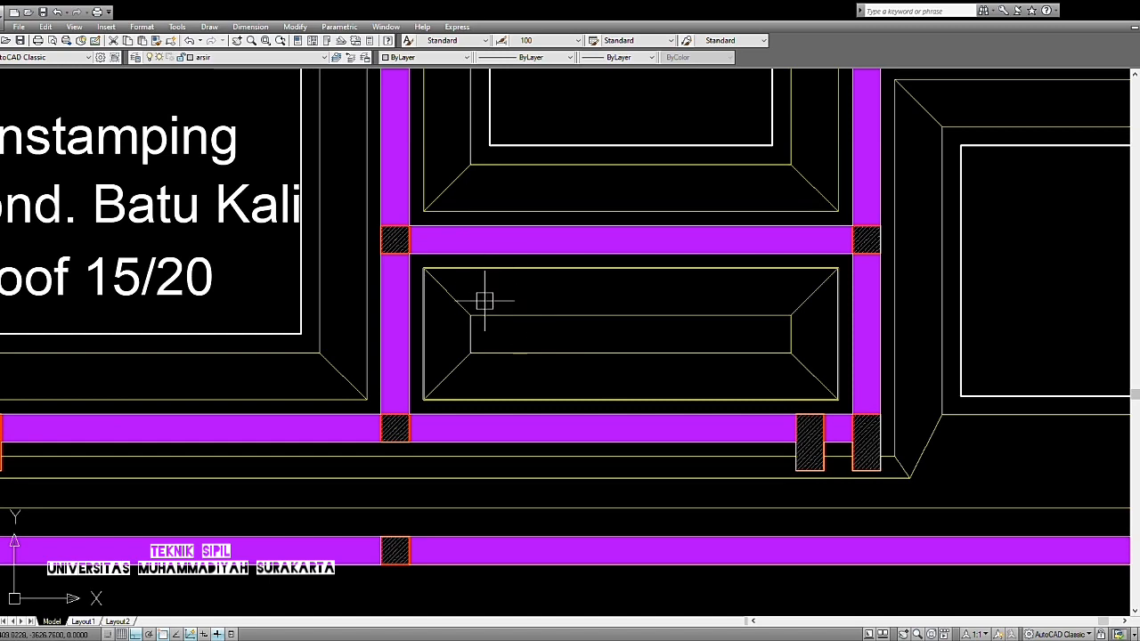
middle_drag(485, 301, 522, 351)
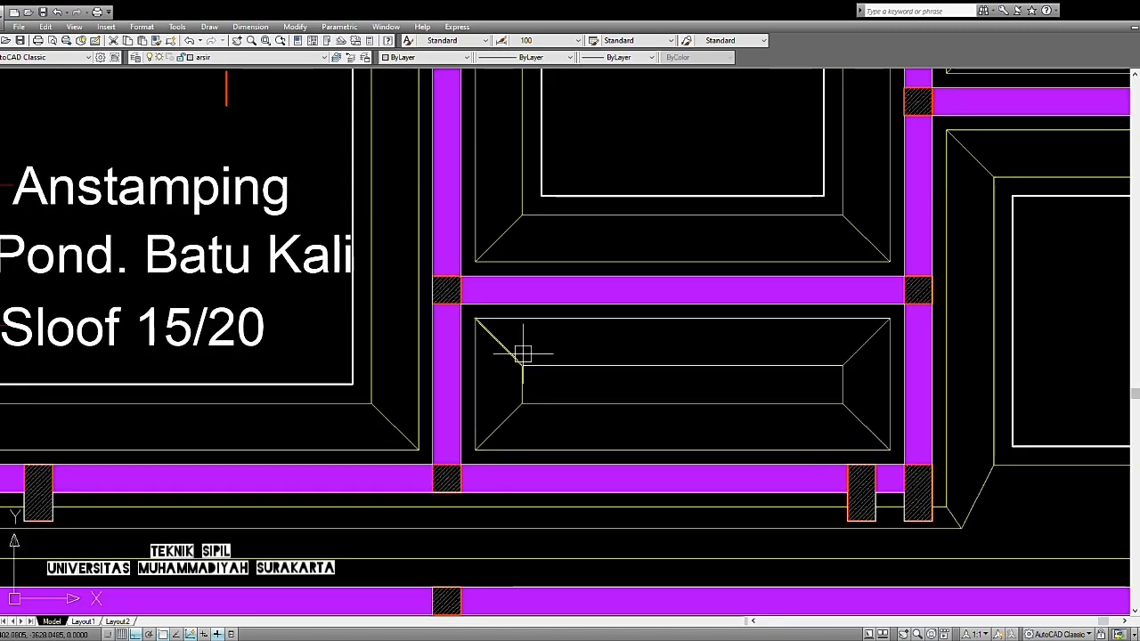
scroll(521, 356, down, 4)
middle_drag(533, 289, 547, 367)
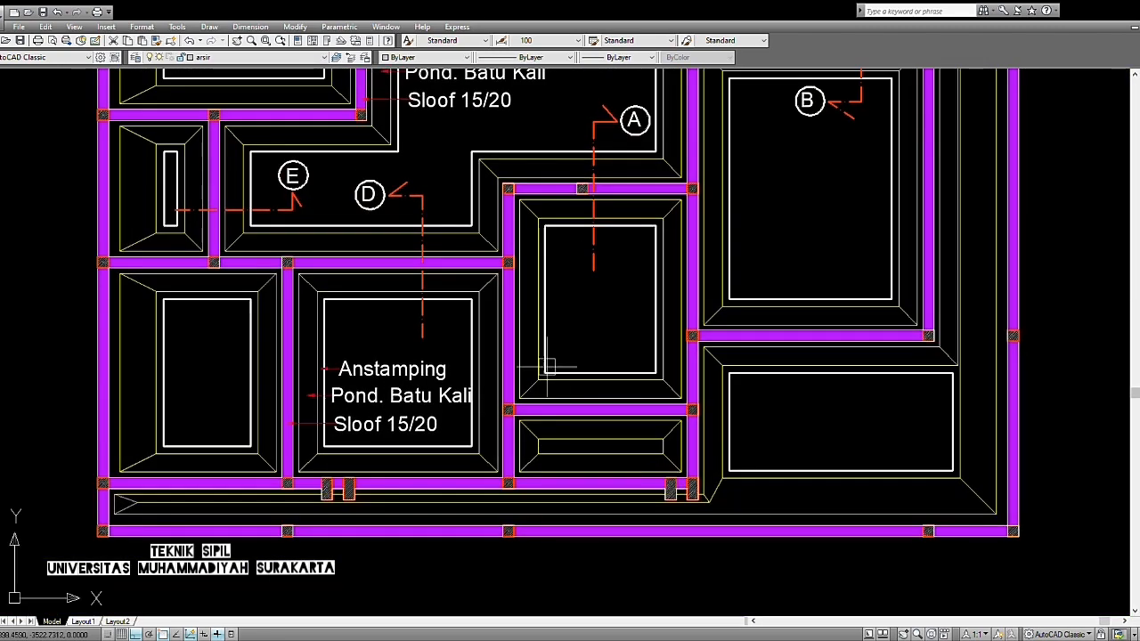
scroll(457, 305, up, 1)
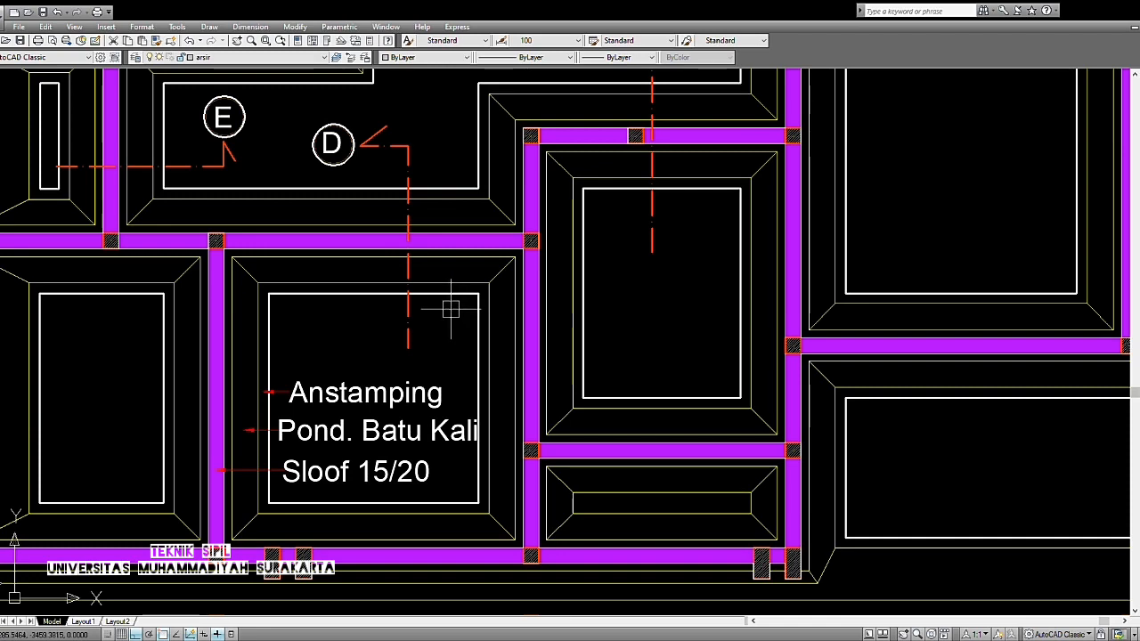
scroll(451, 309, down, 2)
middle_drag(536, 237, 539, 331)
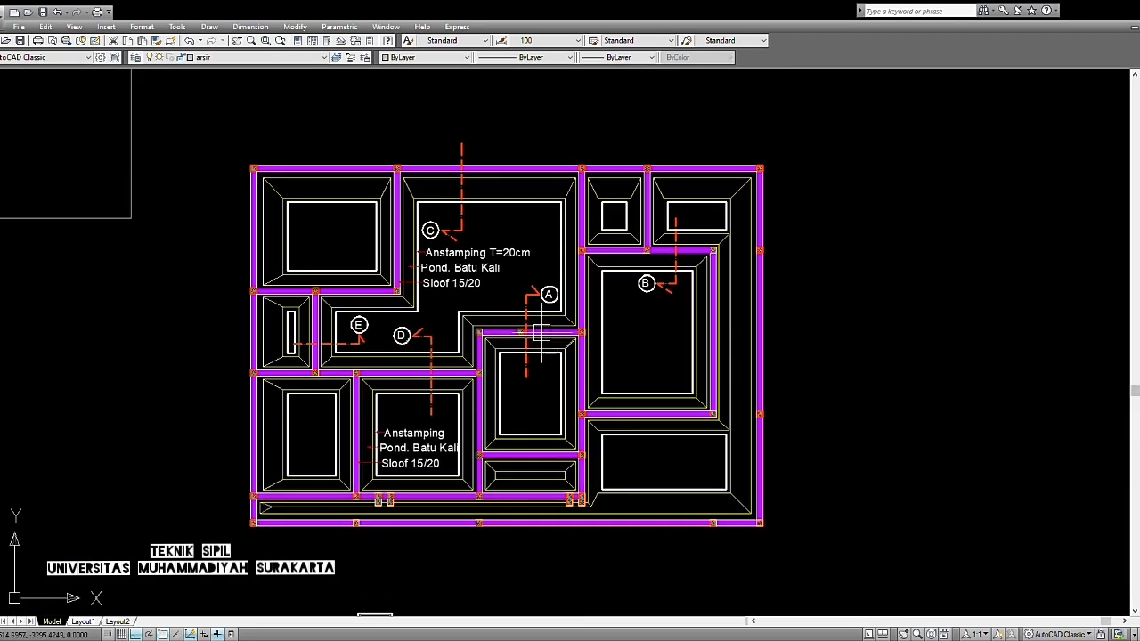
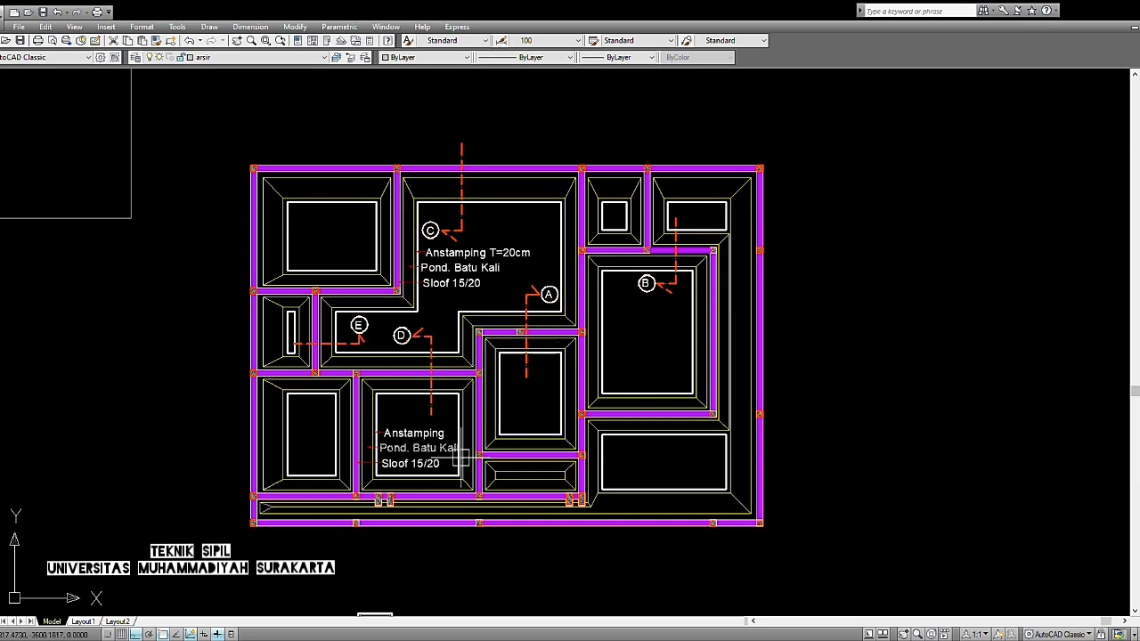
middle_drag(459, 456, 472, 424)
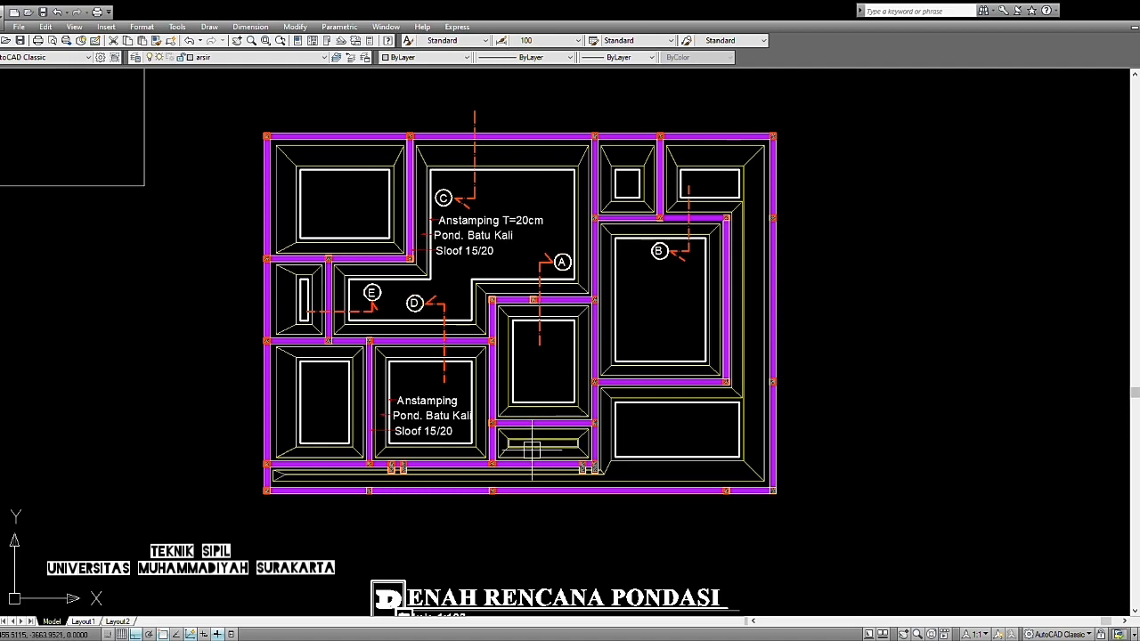
middle_drag(517, 477, 553, 514)
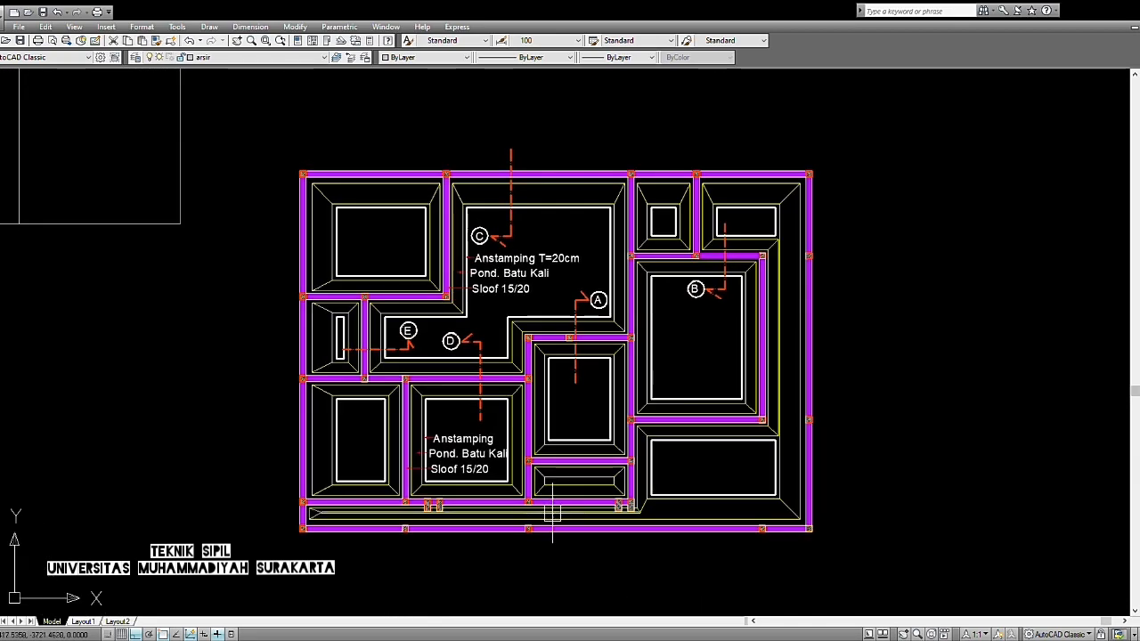
scroll(539, 526, up, 2)
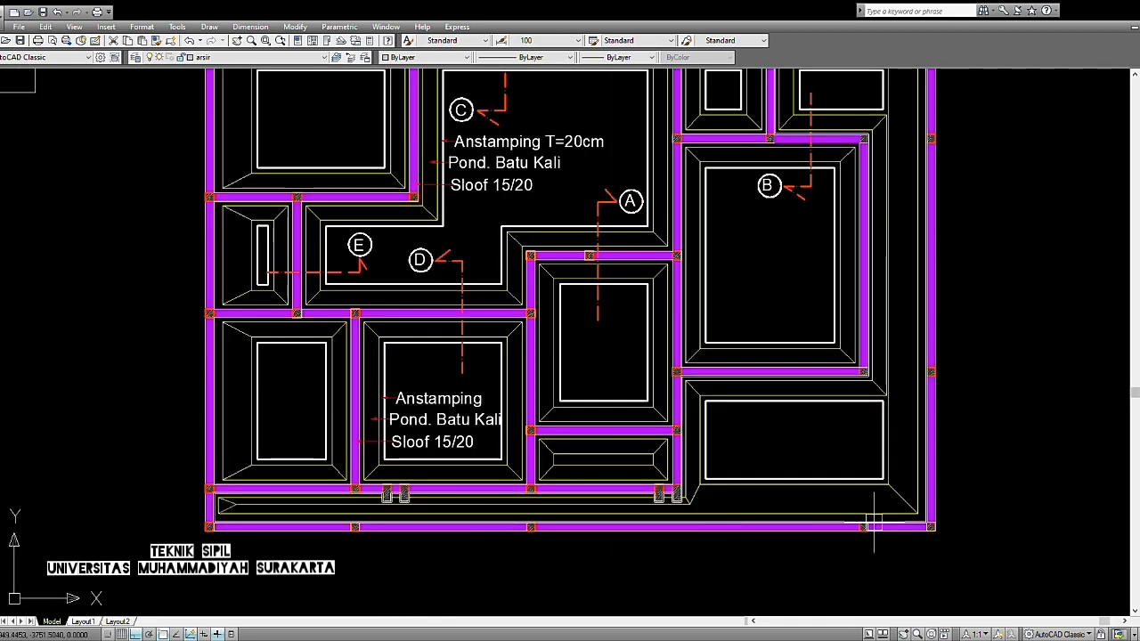
scroll(927, 357, down, 2)
middle_drag(761, 431, 637, 493)
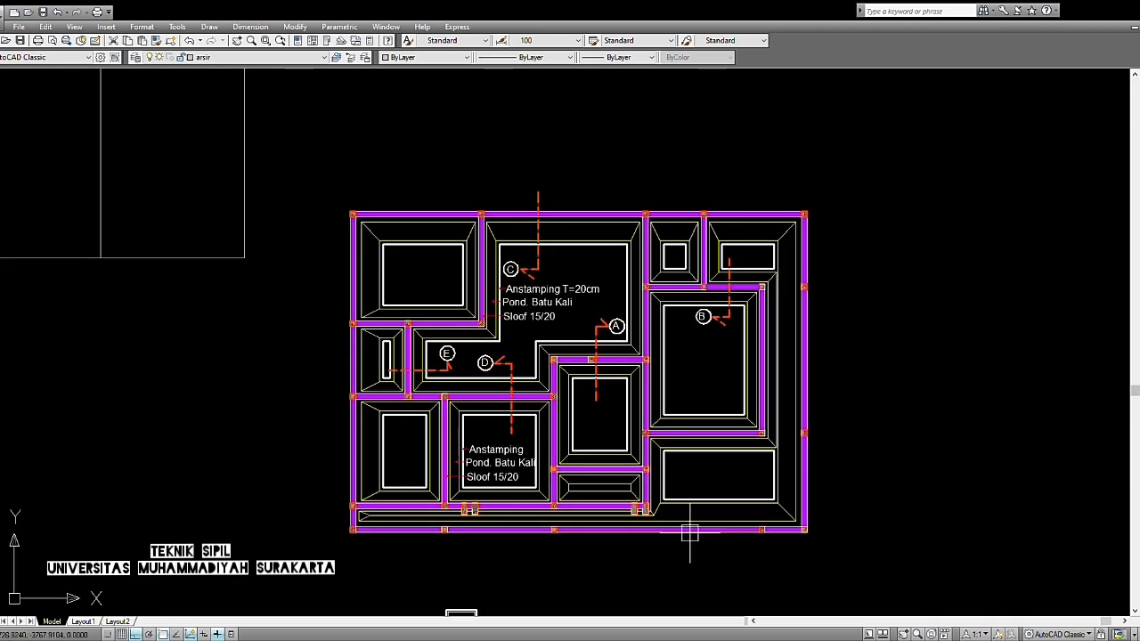
scroll(649, 539, up, 1)
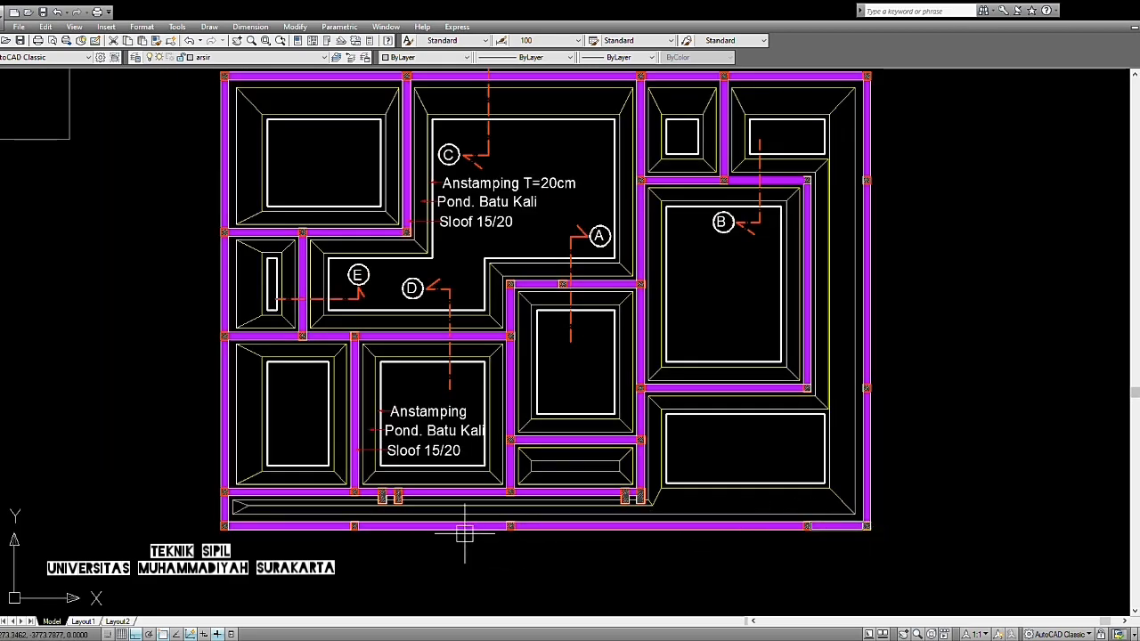
scroll(519, 545, up, 1)
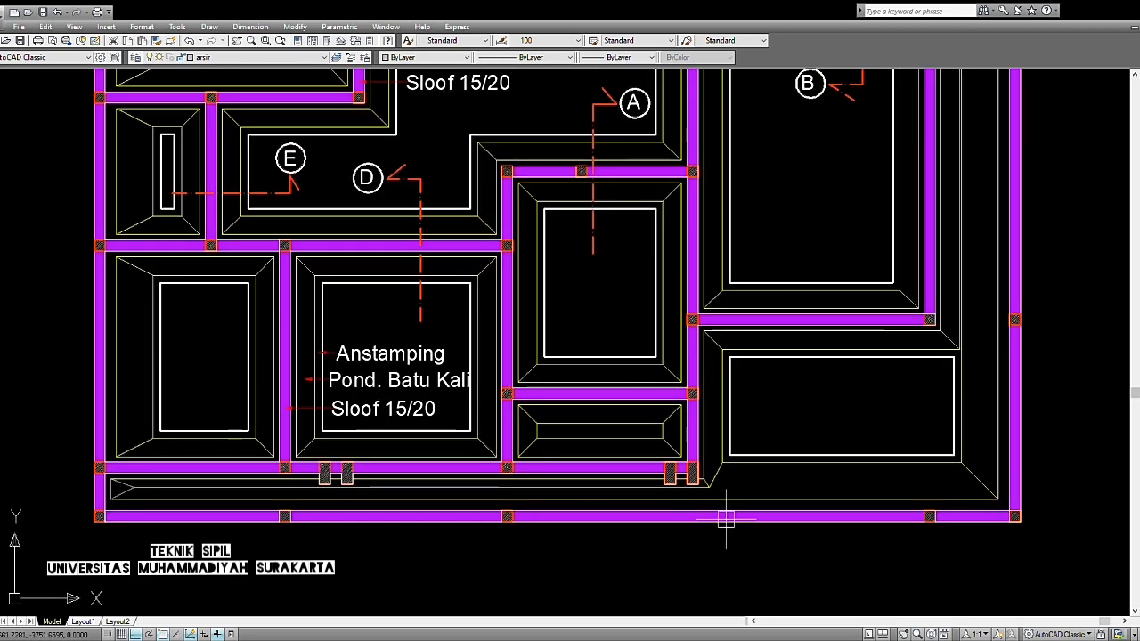
middle_drag(852, 509, 578, 551)
mouse_move(470, 480)
middle_down()
mouse_move(758, 471)
mouse_move(874, 491)
middle_up()
middle_drag(766, 405, 541, 436)
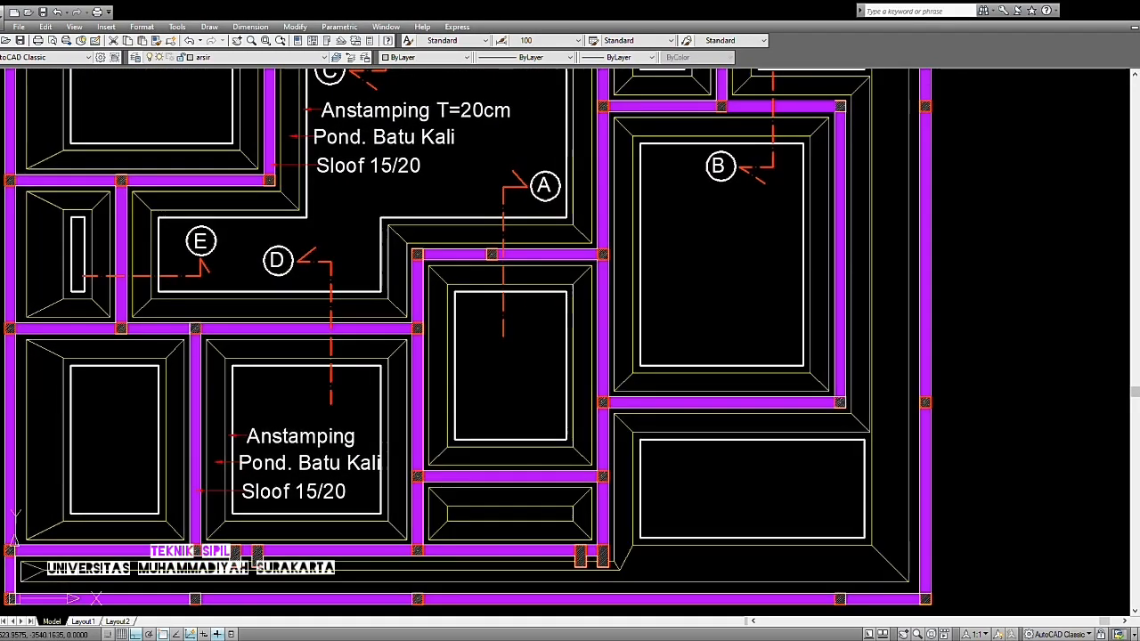
scroll(529, 397, down, 2)
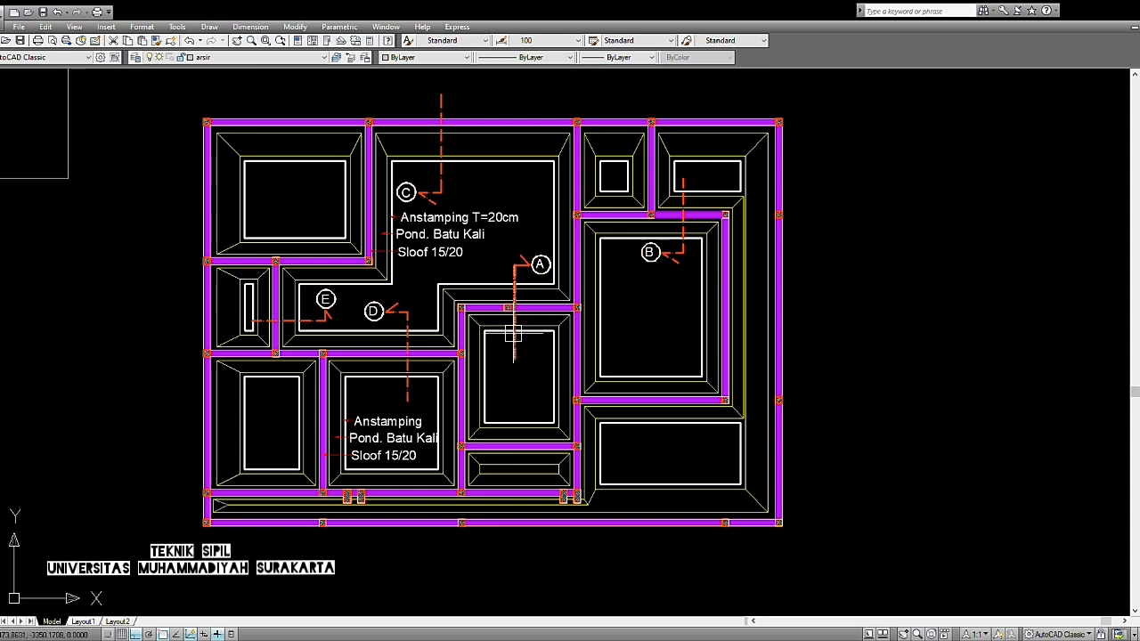
middle_drag(515, 311, 513, 342)
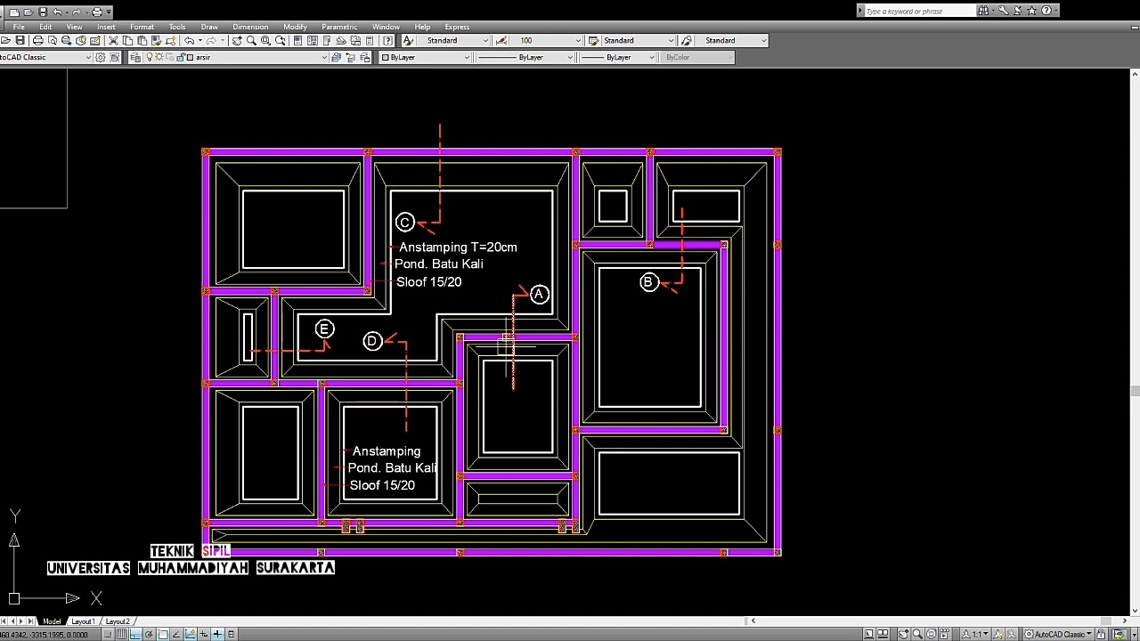
middle_drag(508, 383, 515, 367)
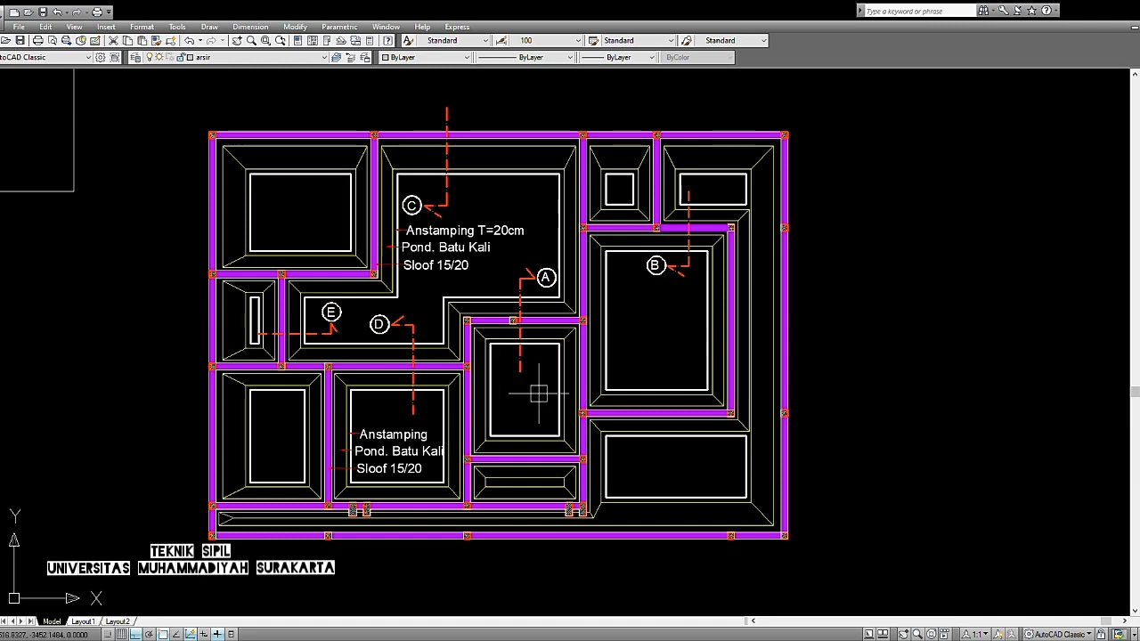
Step: Examine the Anstamping, Pond. Batu Kali and Sloof 15/20 labels below section mark D and the foundation lines their arrows indicate
scroll(440, 450, up, 6)
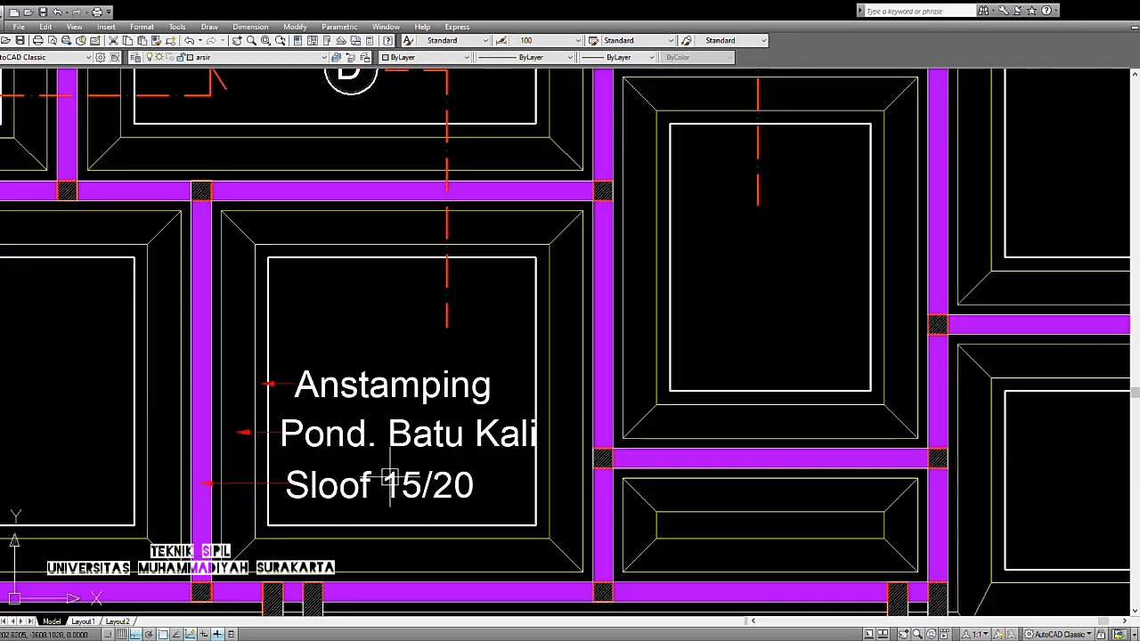
scroll(334, 372, up, 3)
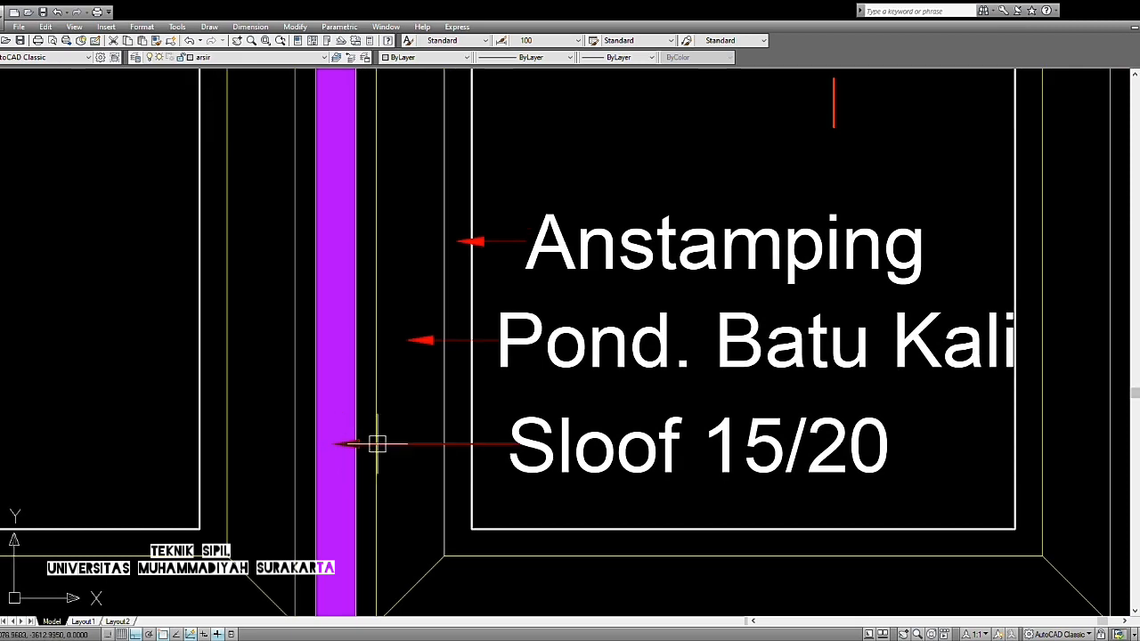
middle_drag(661, 453, 649, 485)
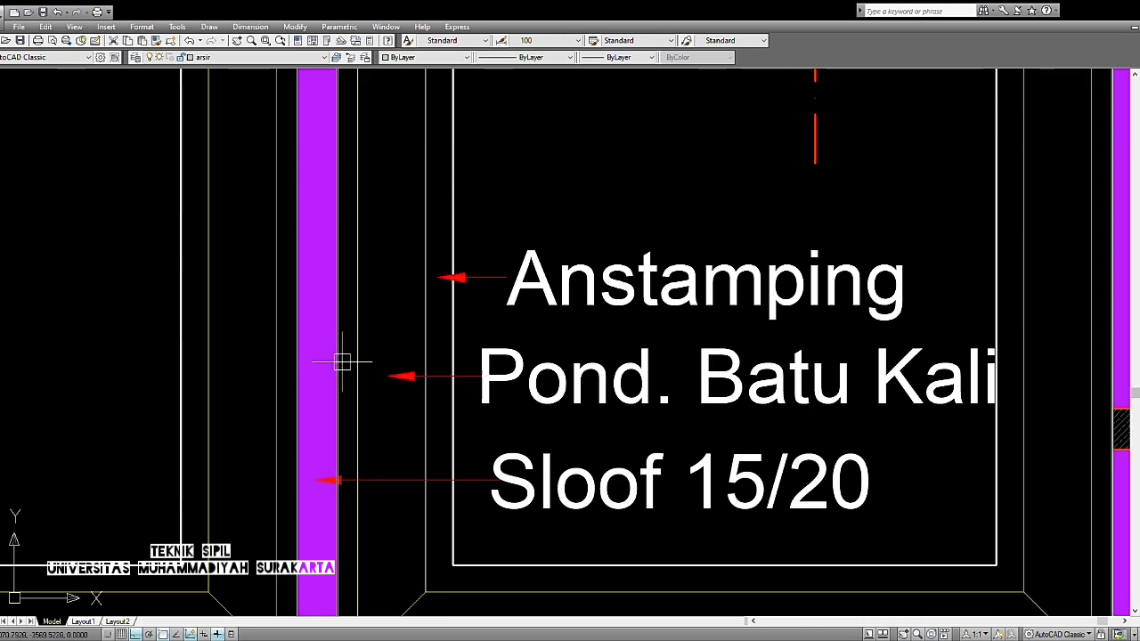
click(426, 330)
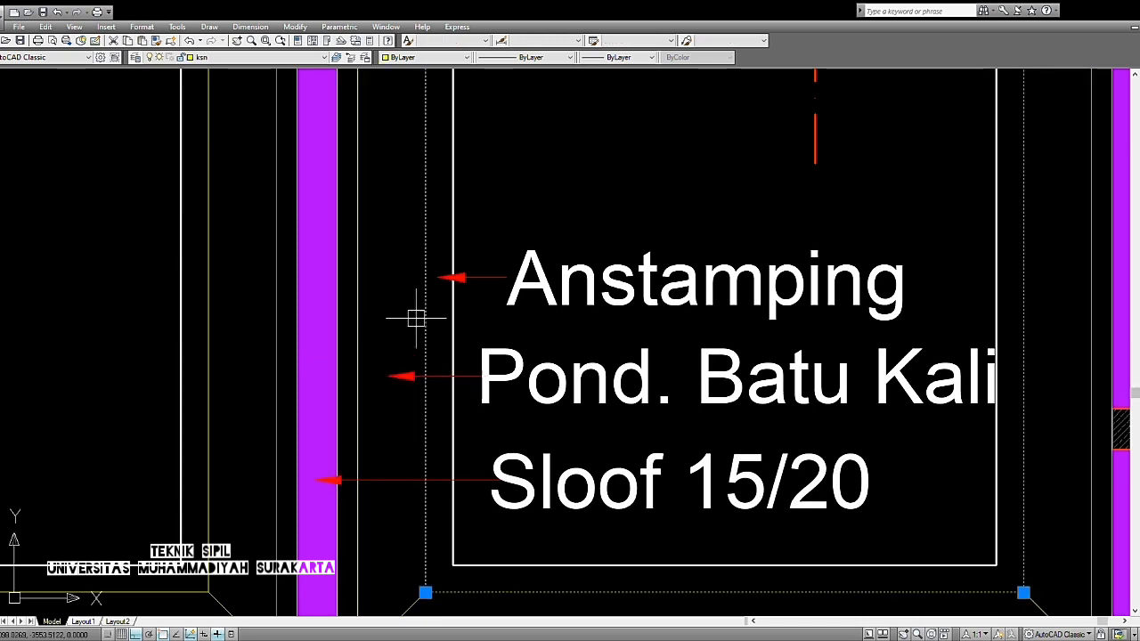
key(Escape)
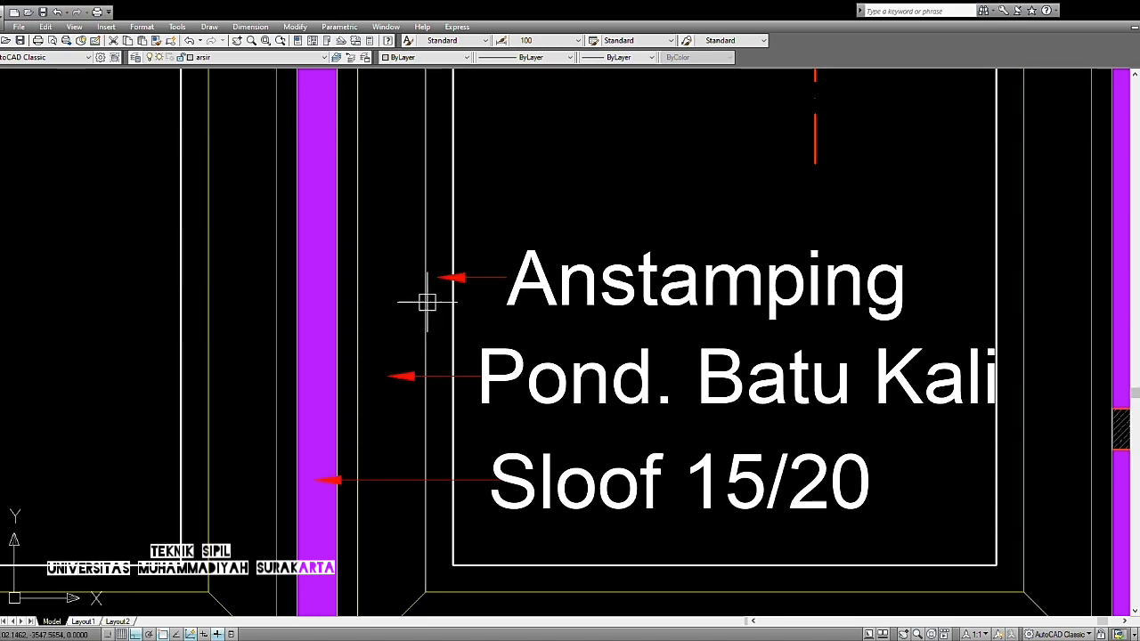
Step: Review section marks A to E and the foundation layout around them across the whole plan
scroll(427, 303, down, 6)
scroll(573, 314, up, 5)
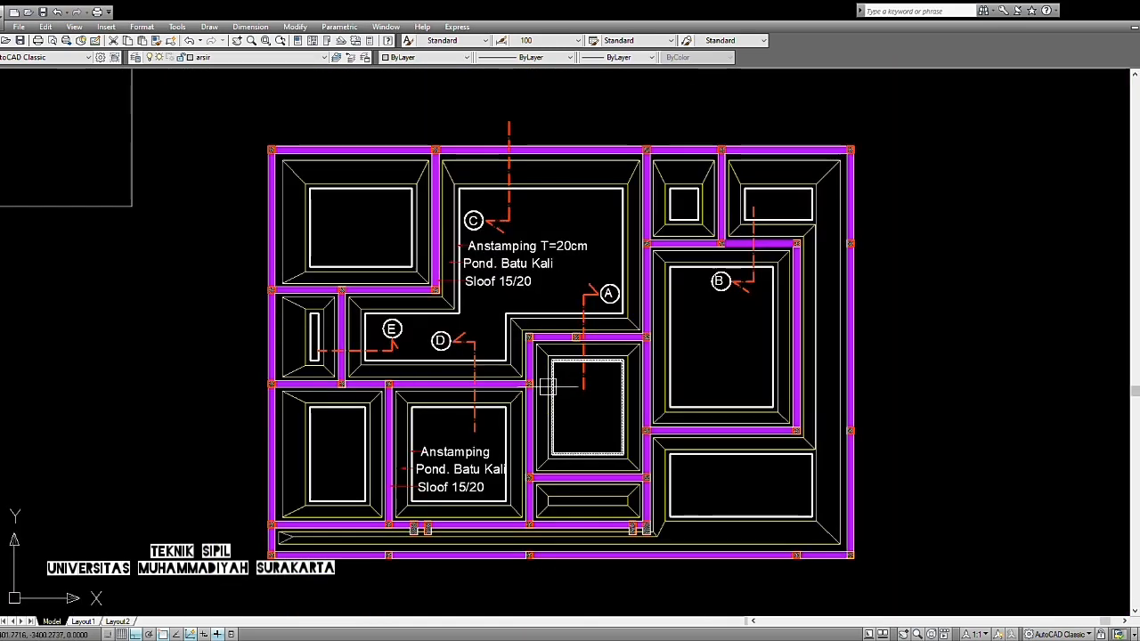
scroll(534, 383, up, 5)
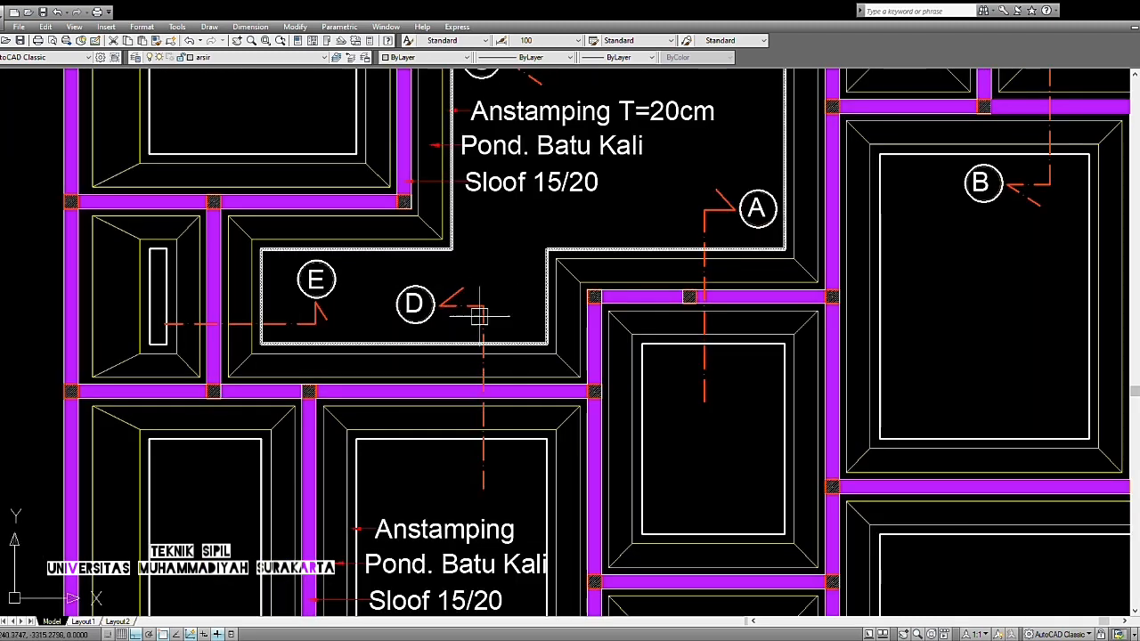
scroll(506, 365, down, 2)
middle_drag(506, 365, 491, 413)
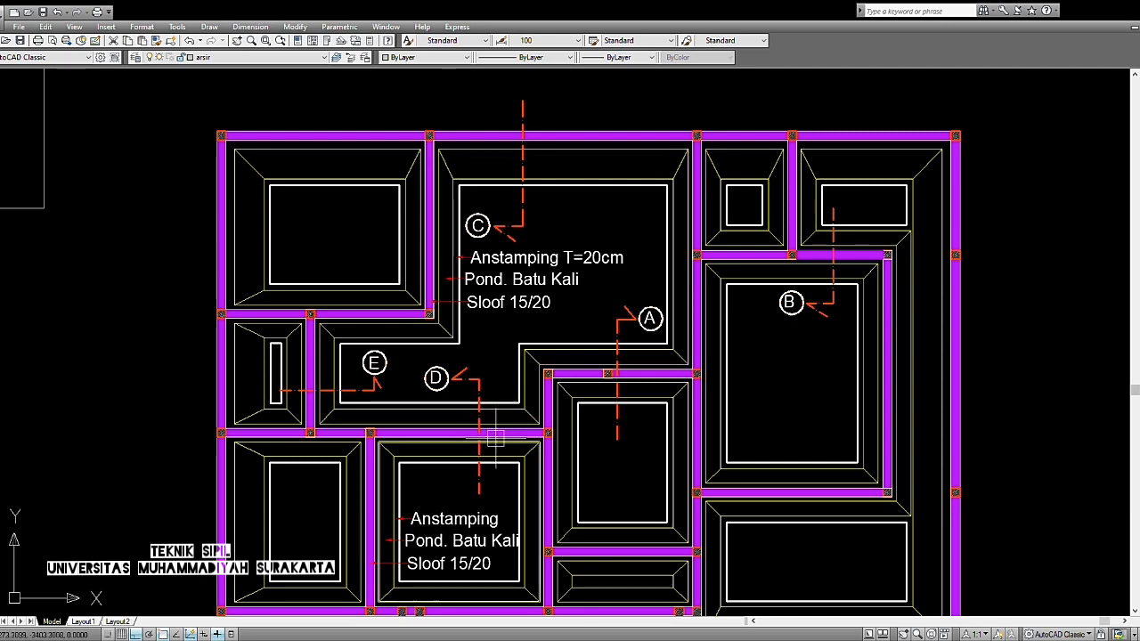
middle_drag(491, 424, 494, 391)
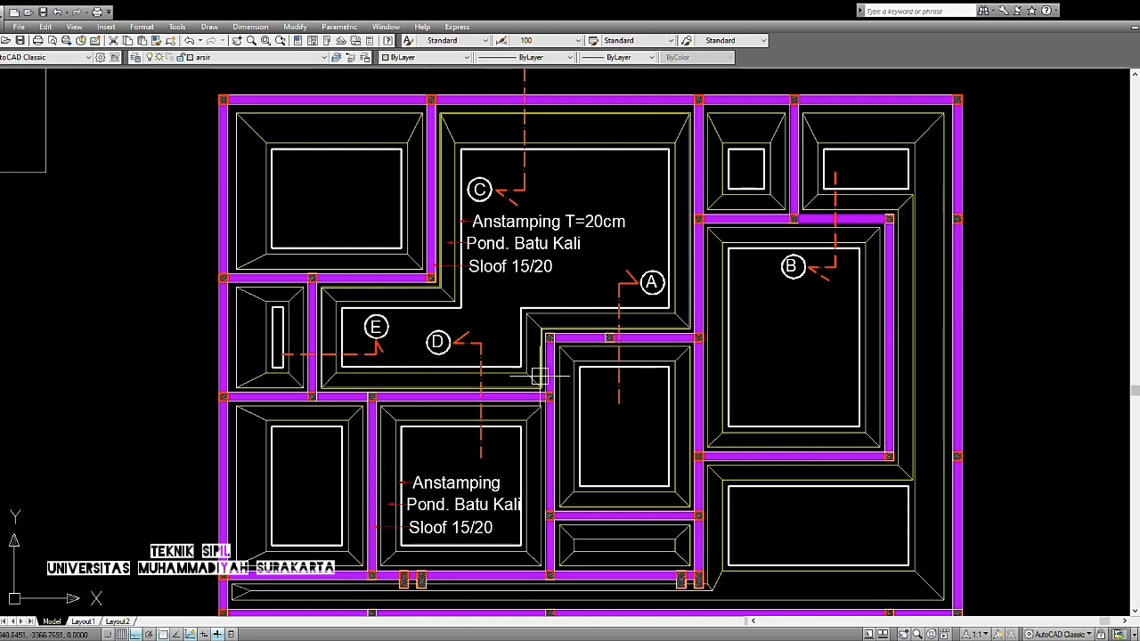
scroll(584, 354, down, 2)
middle_drag(626, 411, 583, 417)
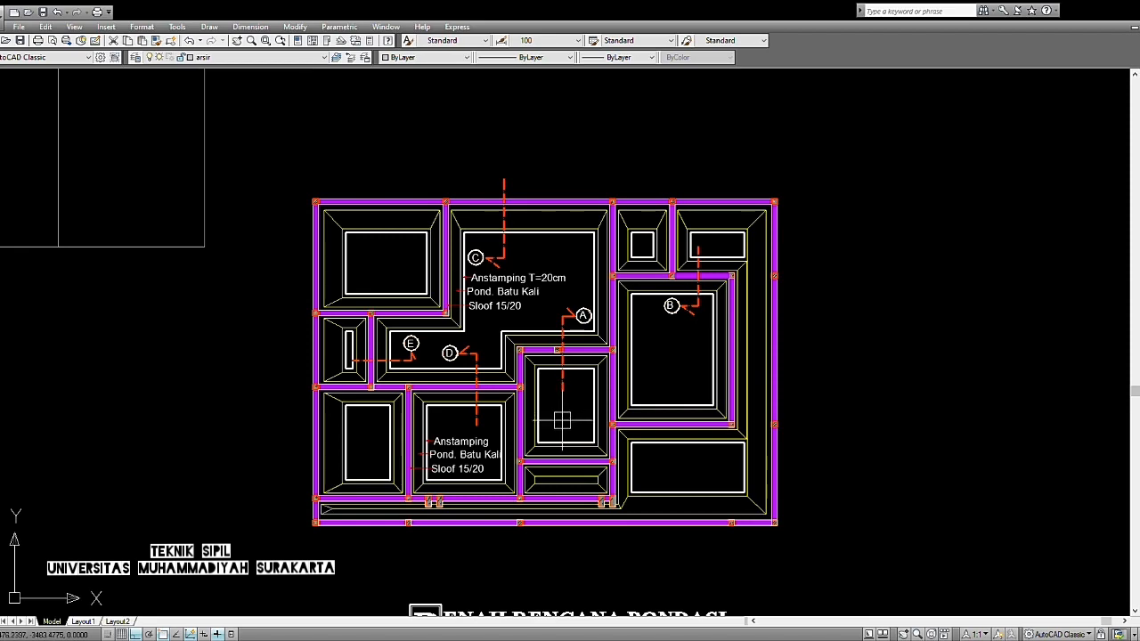
Step: Copy the floor plan's surrounding dimensions to the foundation plan, using the upper-right corner column's outer corner as the matching reference point
scroll(562, 419, down, 5)
scroll(178, 481, up, 3)
middle_drag(882, 446, 1115, 401)
scroll(568, 322, up, 7)
scroll(610, 369, up, 6)
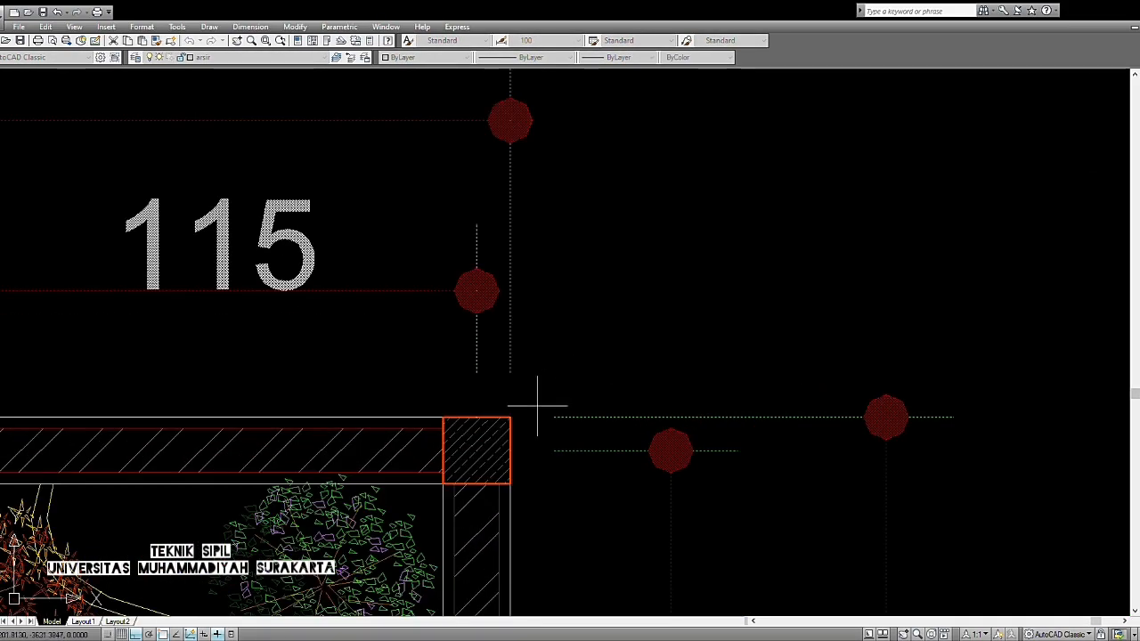
scroll(511, 417, down, 10)
middle_drag(1064, 251, 504, 260)
scroll(521, 267, up, 8)
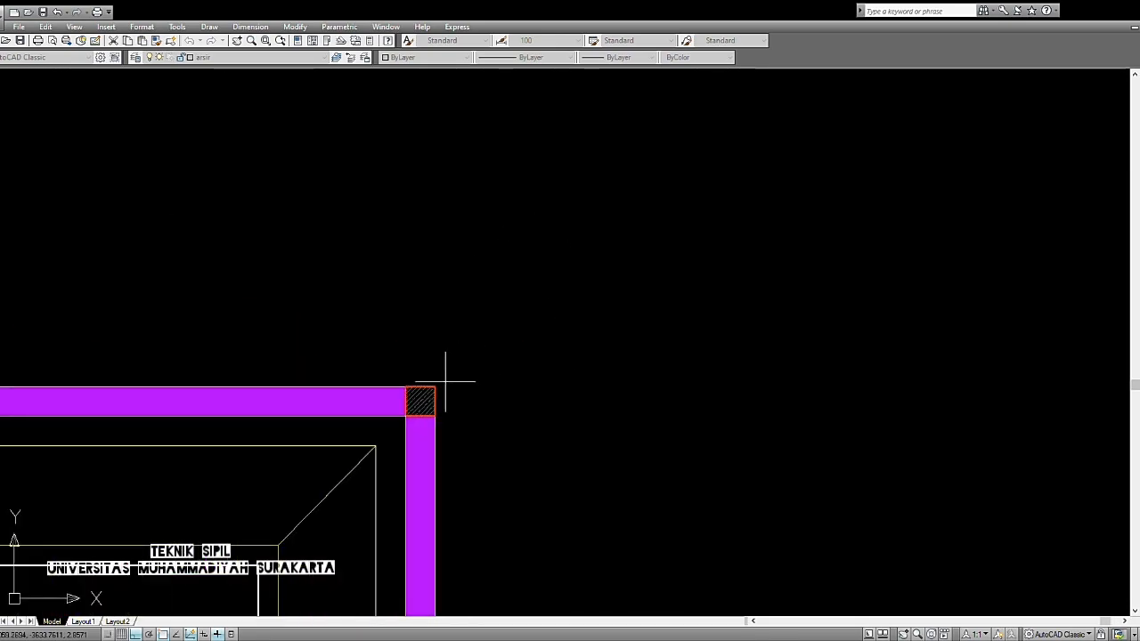
scroll(433, 386, down, 10)
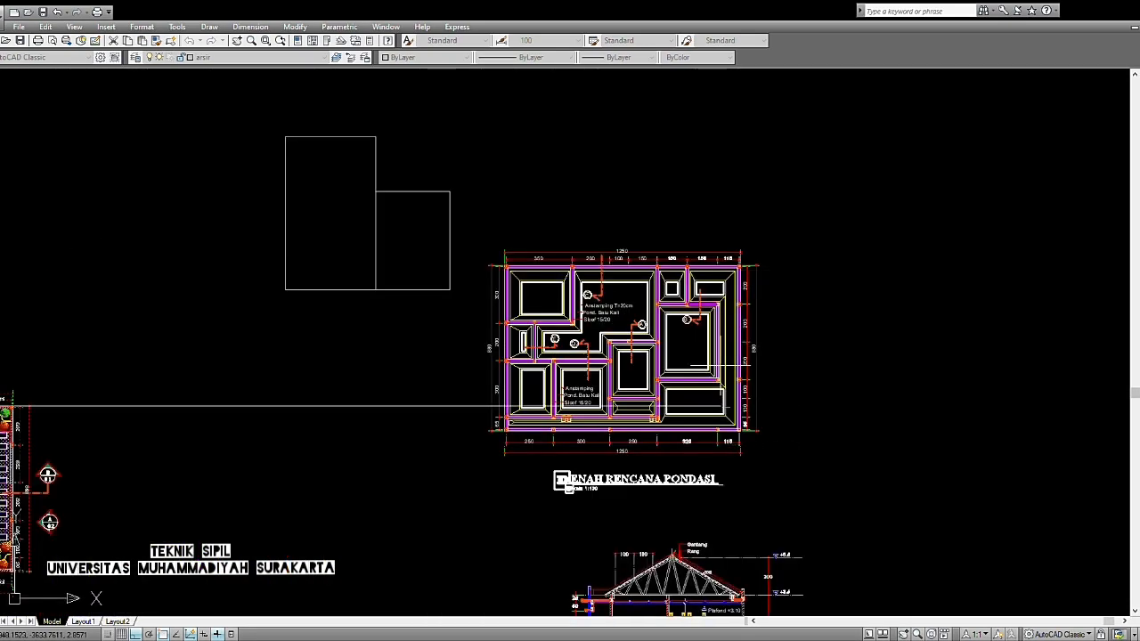
scroll(703, 374, up, 2)
scroll(704, 374, up, 2)
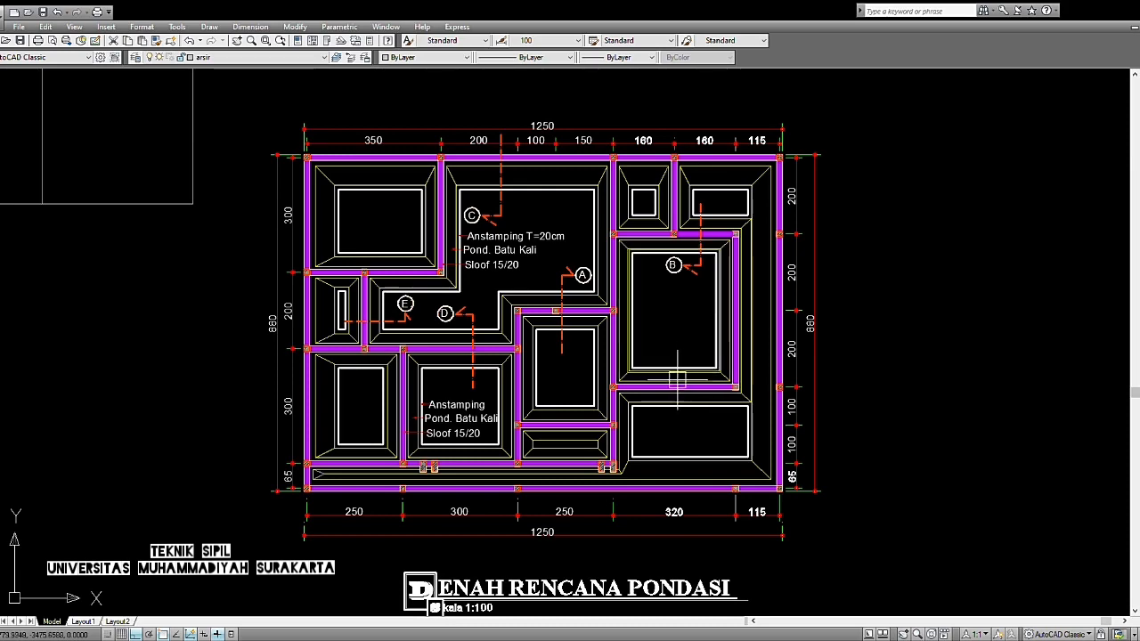
Step: Review the dimensioned foundation plan together with its title DENAH RENCANA PONDASI and the 1:100 scale note
mouse_move(674, 402)
middle_down()
mouse_move(622, 386)
mouse_move(602, 324)
middle_up()
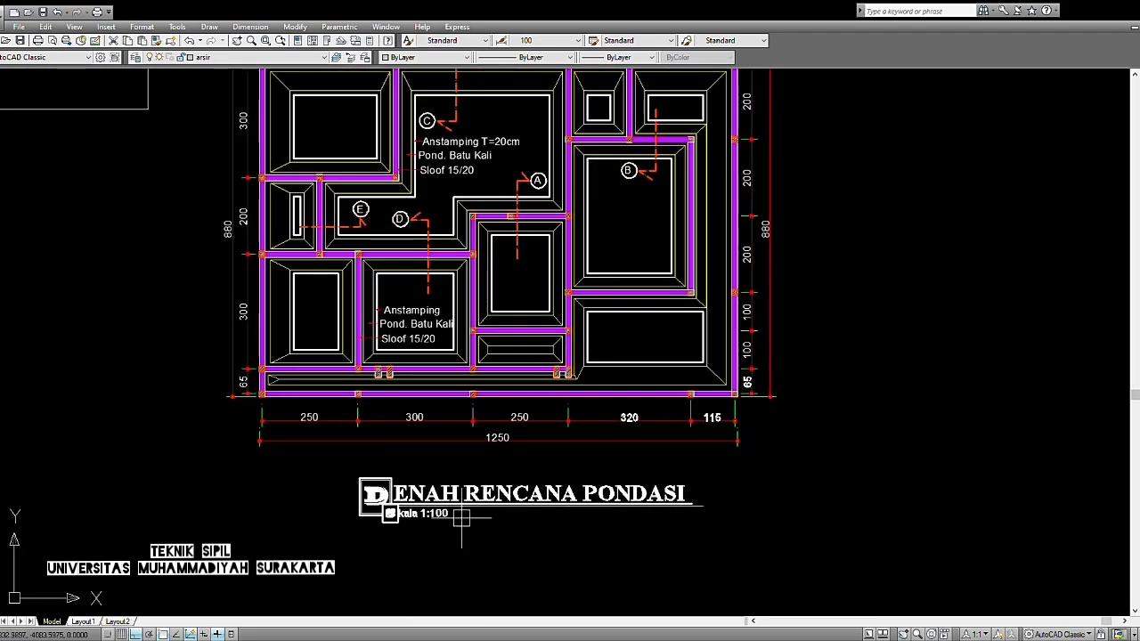
middle_drag(491, 419, 514, 495)
scroll(584, 281, down, 2)
scroll(601, 267, up, 2)
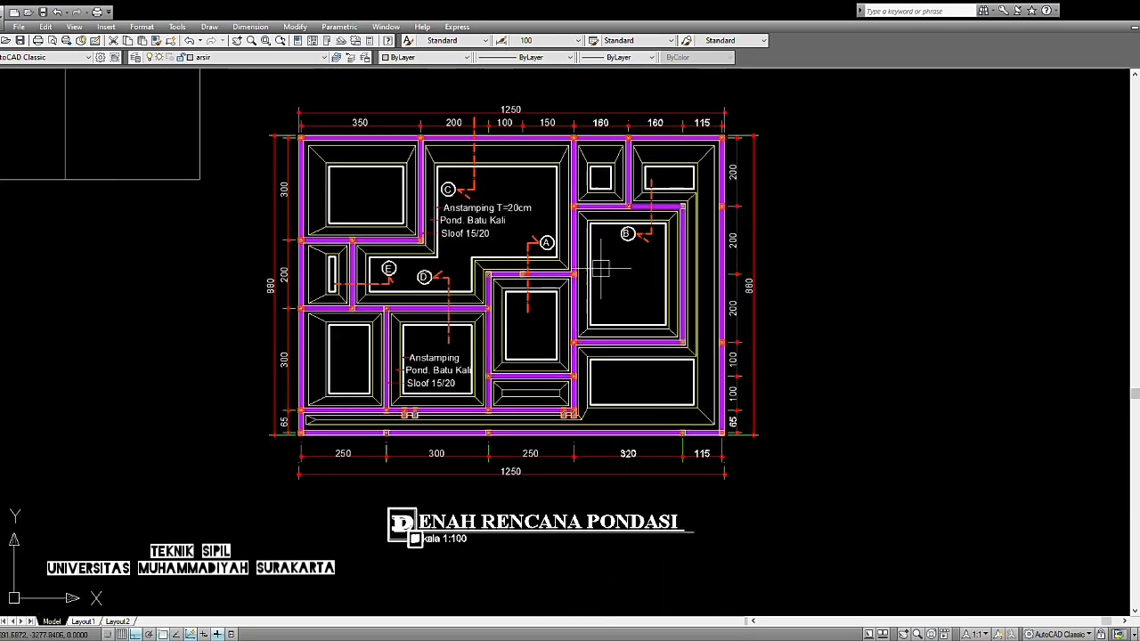
middle_drag(600, 267, 598, 293)
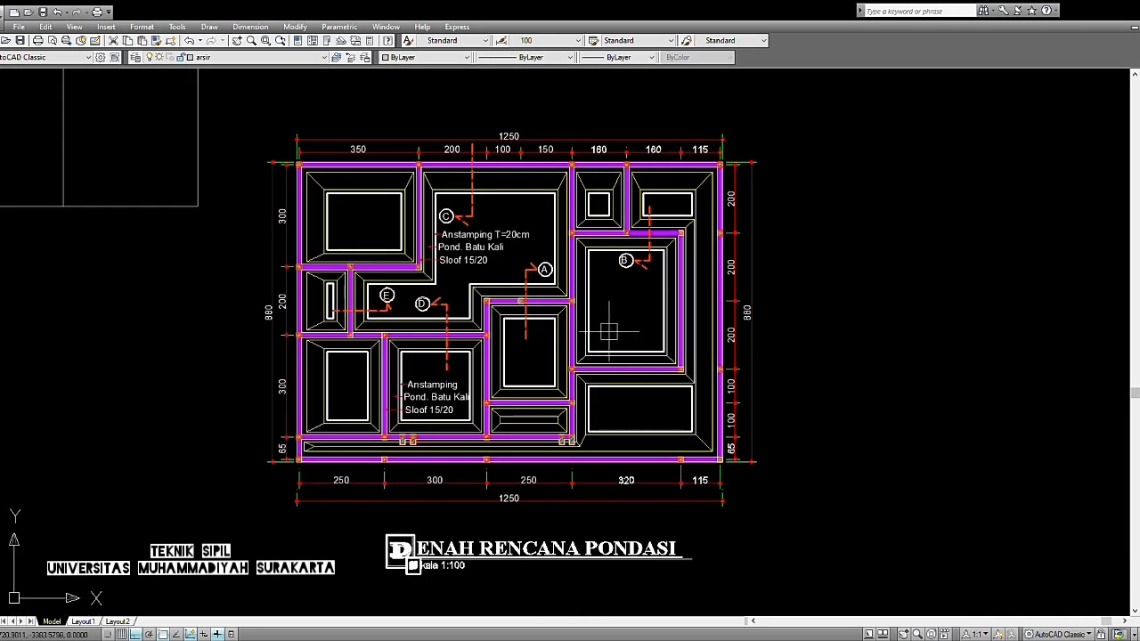